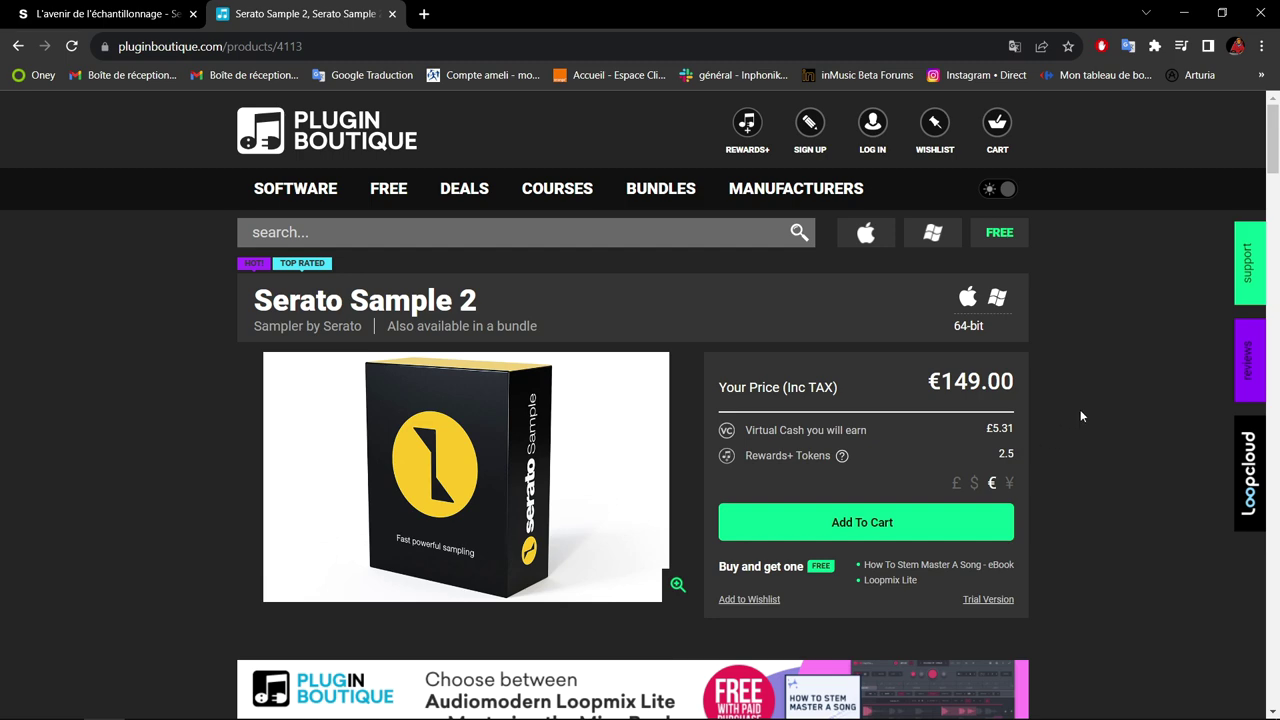
# Step: Review the Serato Sample 2 product page, including price, ratings, bundles, features, version 2.0 additions and system requirements
pyautogui.scroll(-3, 1080, 416)
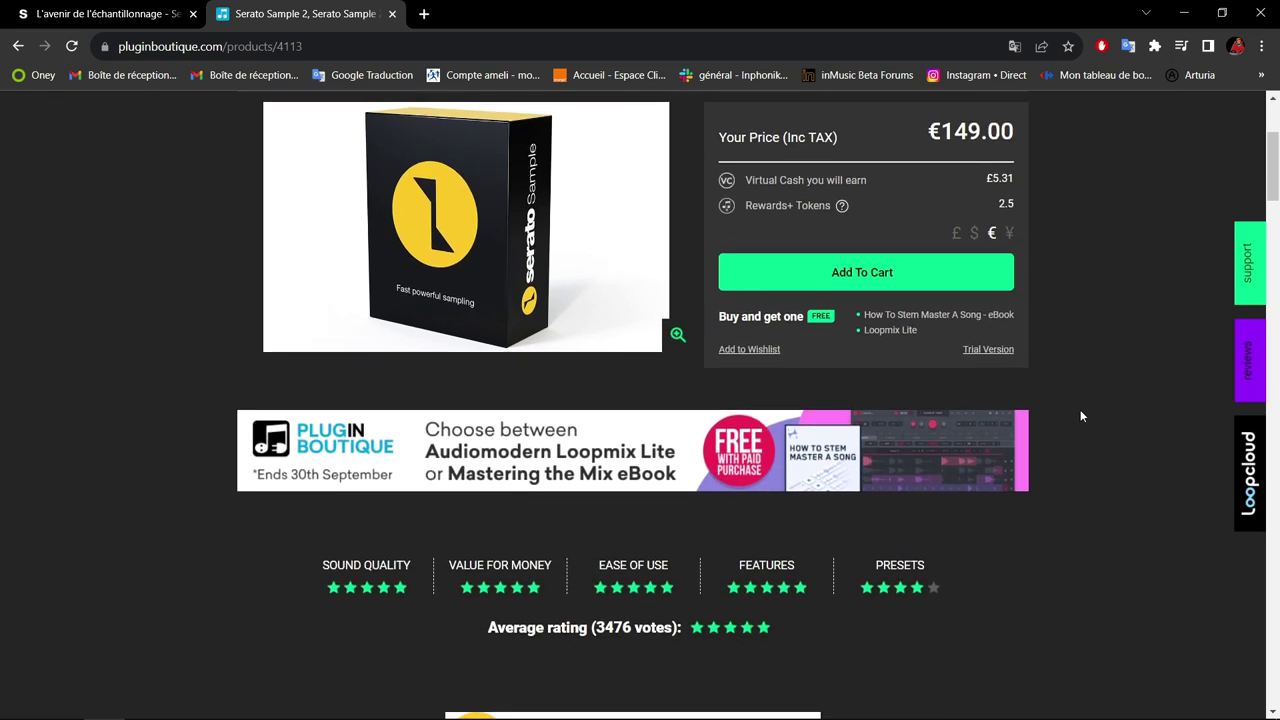
pyautogui.scroll(2, 1080, 416)
pyautogui.scroll(-7, 1080, 416)
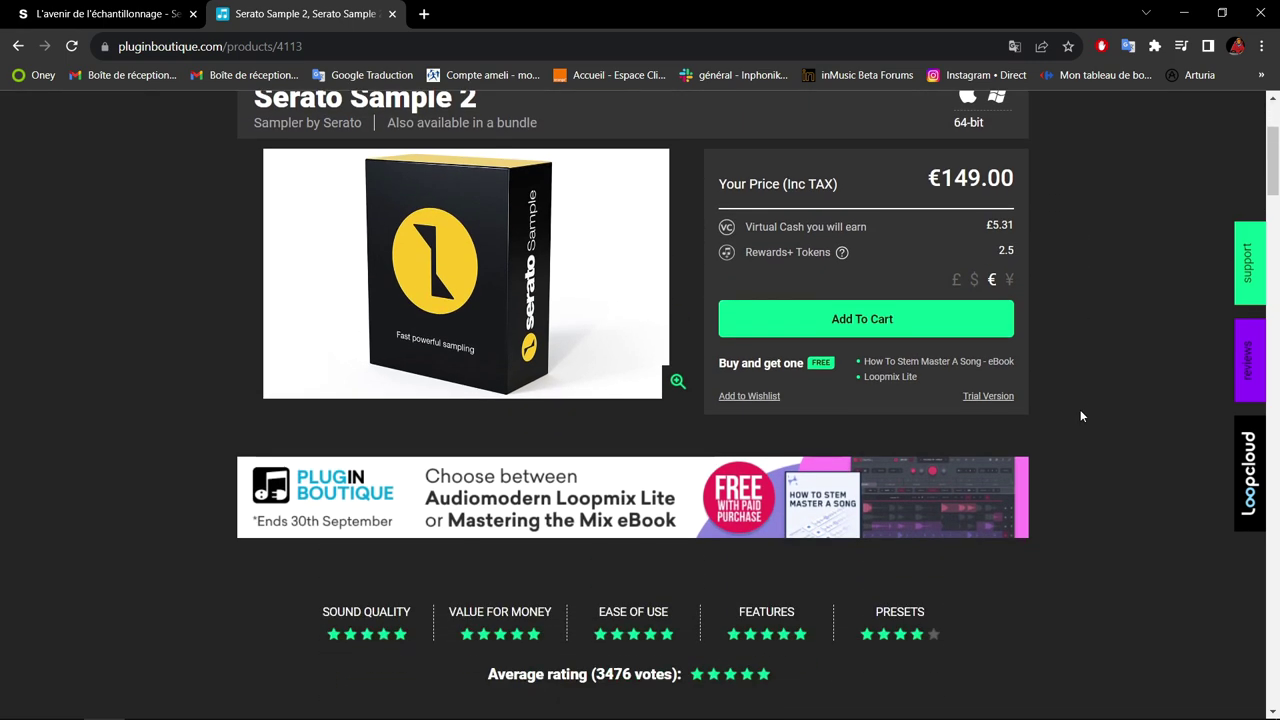
pyautogui.scroll(-2, 1080, 416)
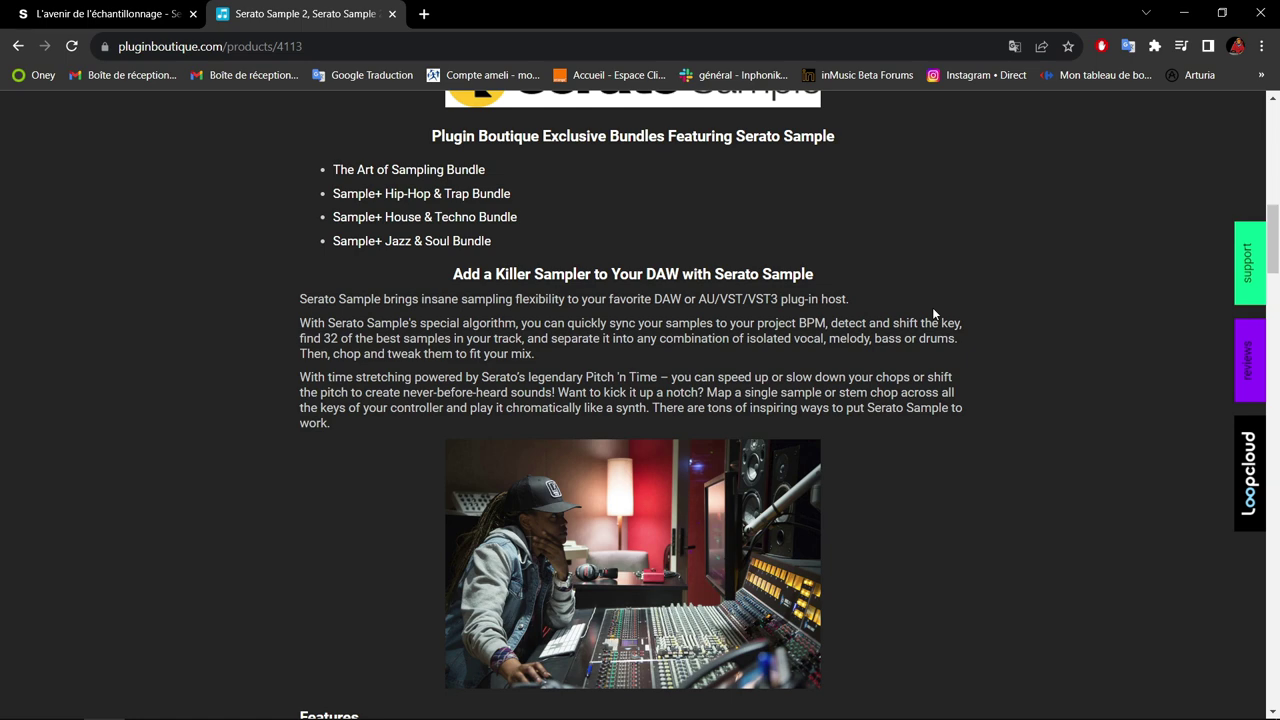
pyautogui.scroll(-2, 933, 313)
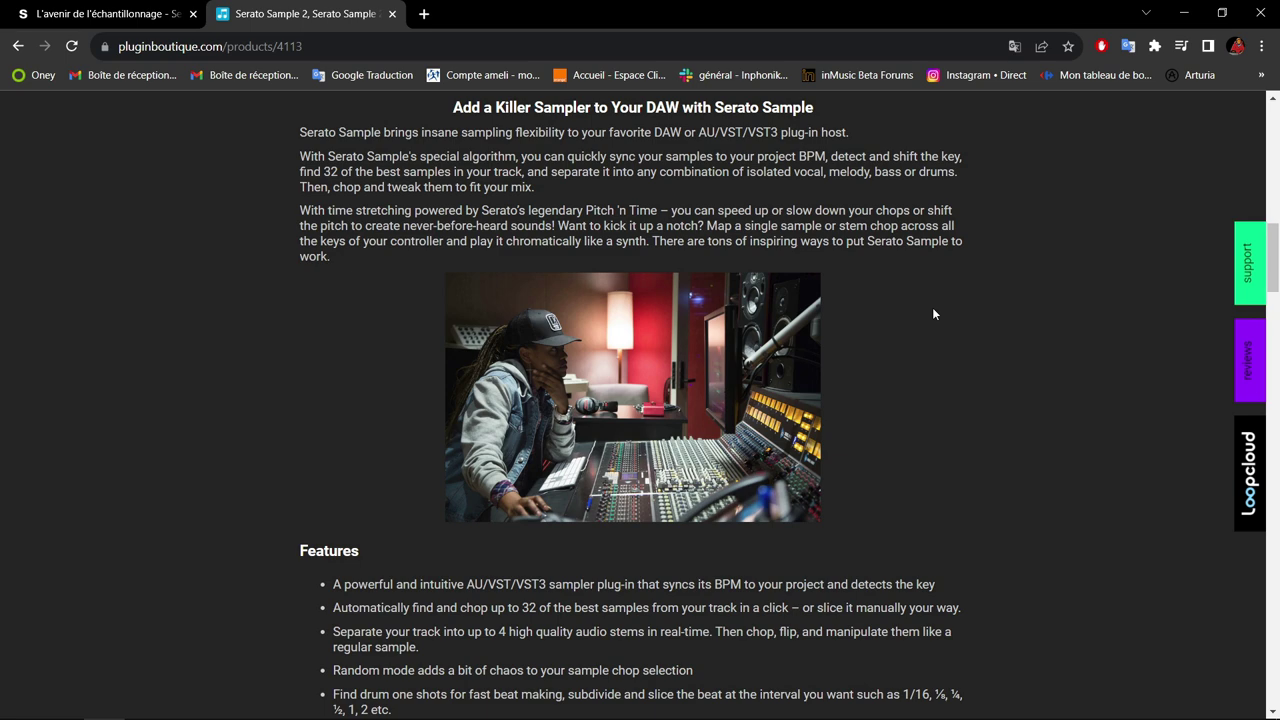
pyautogui.scroll(-5, 932, 307)
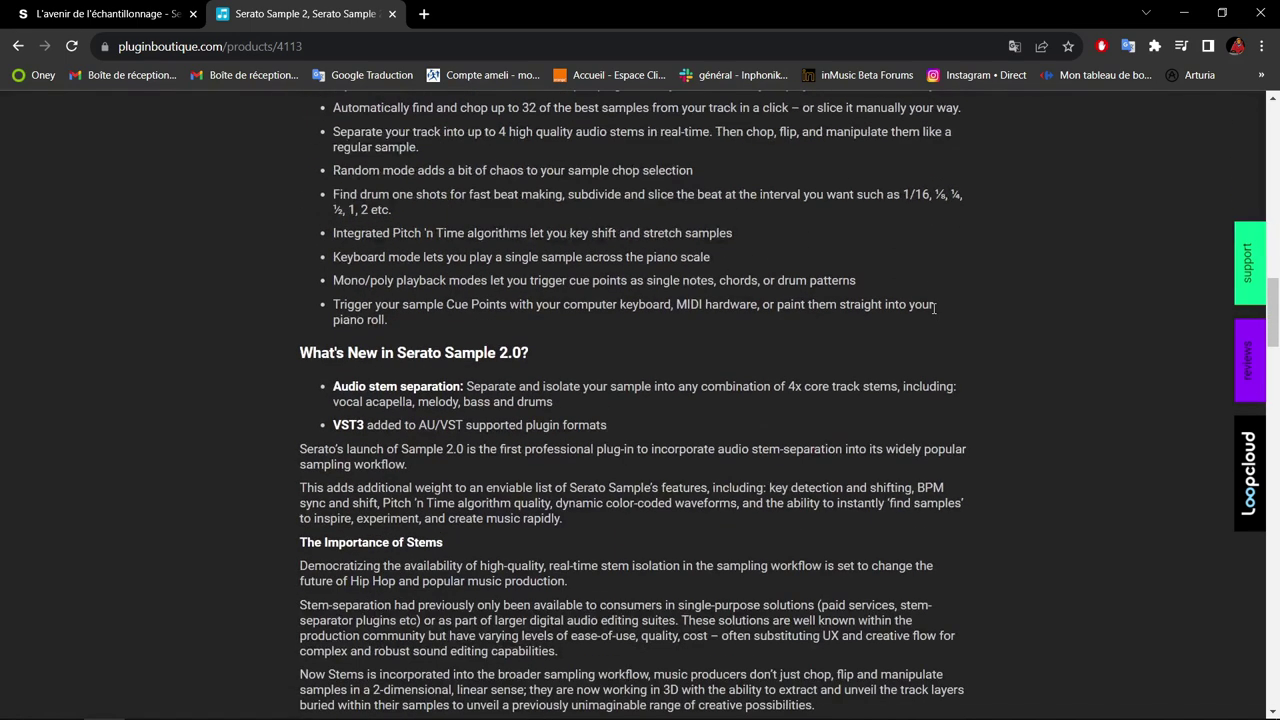
pyautogui.scroll(-4, 933, 308)
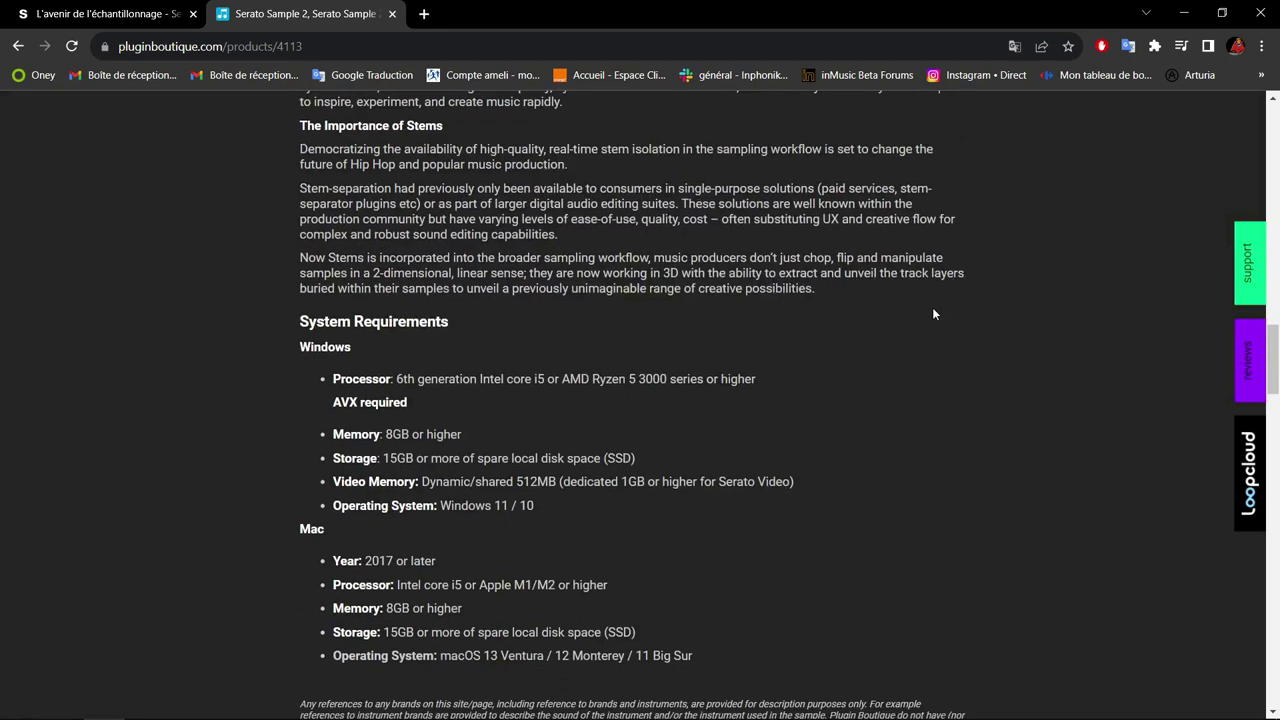
pyautogui.scroll(-1, 932, 314)
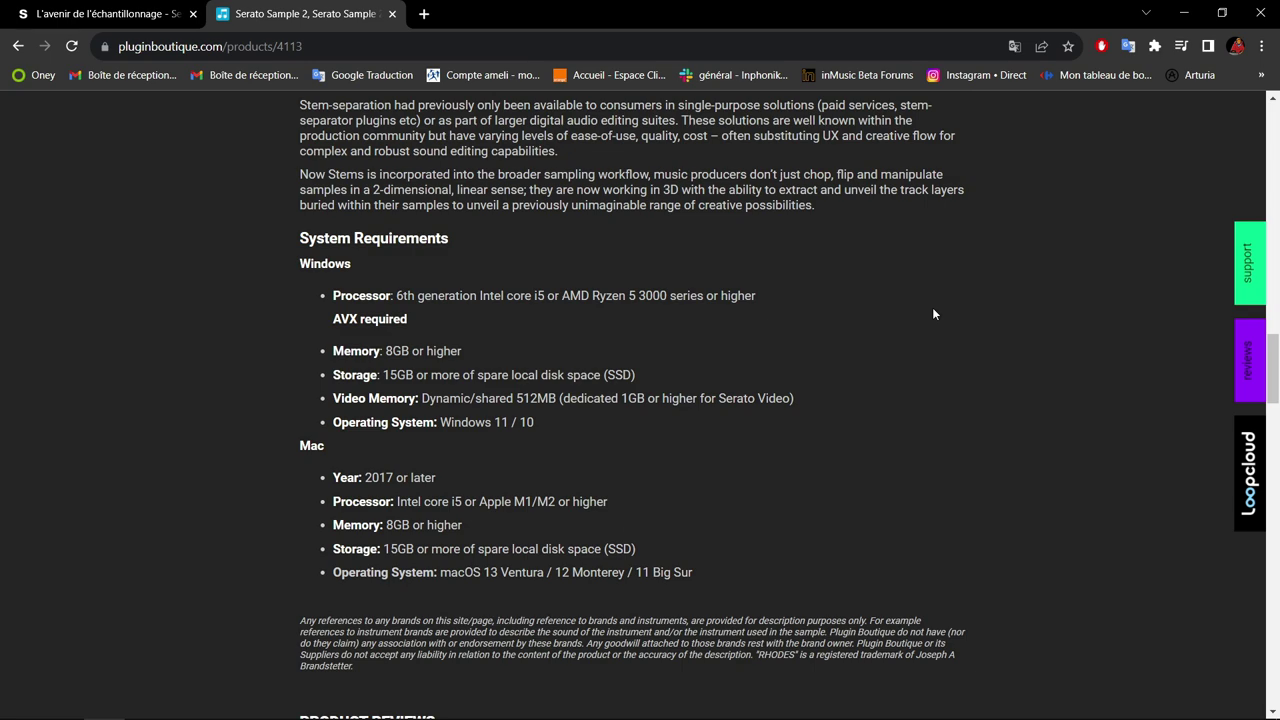
pyautogui.scroll(15, 932, 314)
pyautogui.scroll(5, 932, 314)
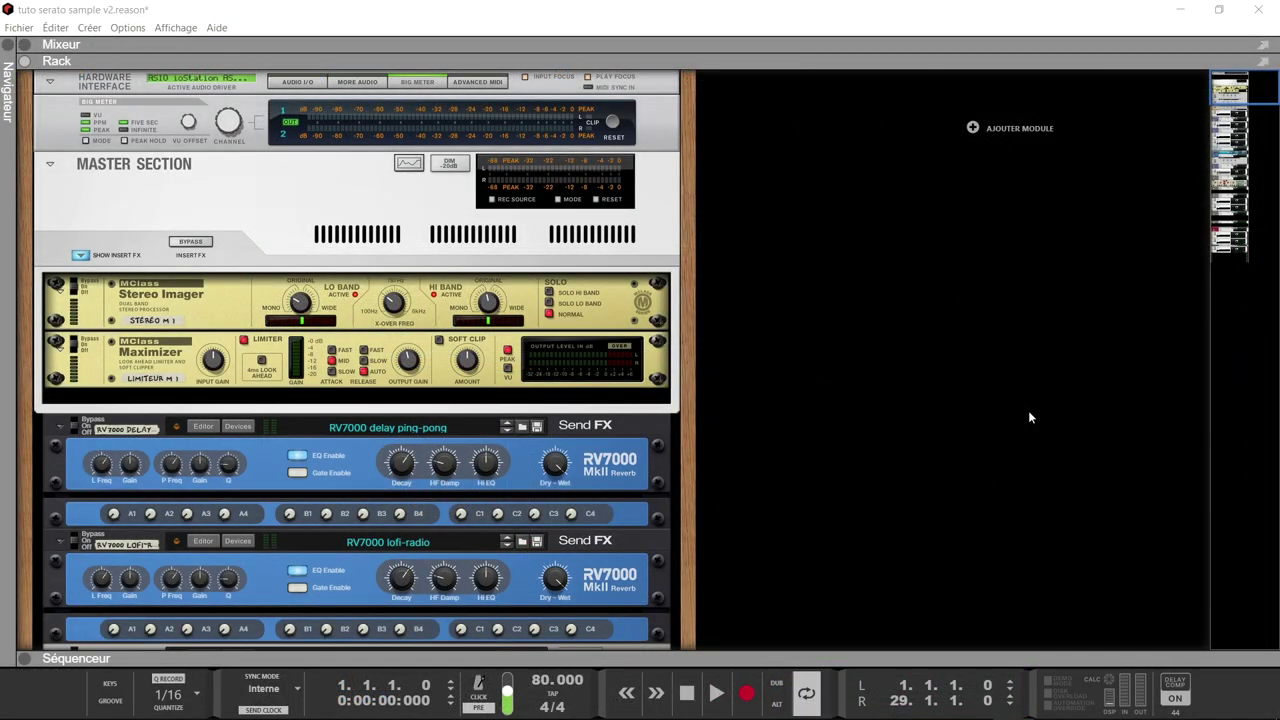
# Step: Switch to Reason, solo the Loopcloud Sounds 1 channel and open its plug-in window clear of the rack devices
pyautogui.scroll(-4, 1029, 417)
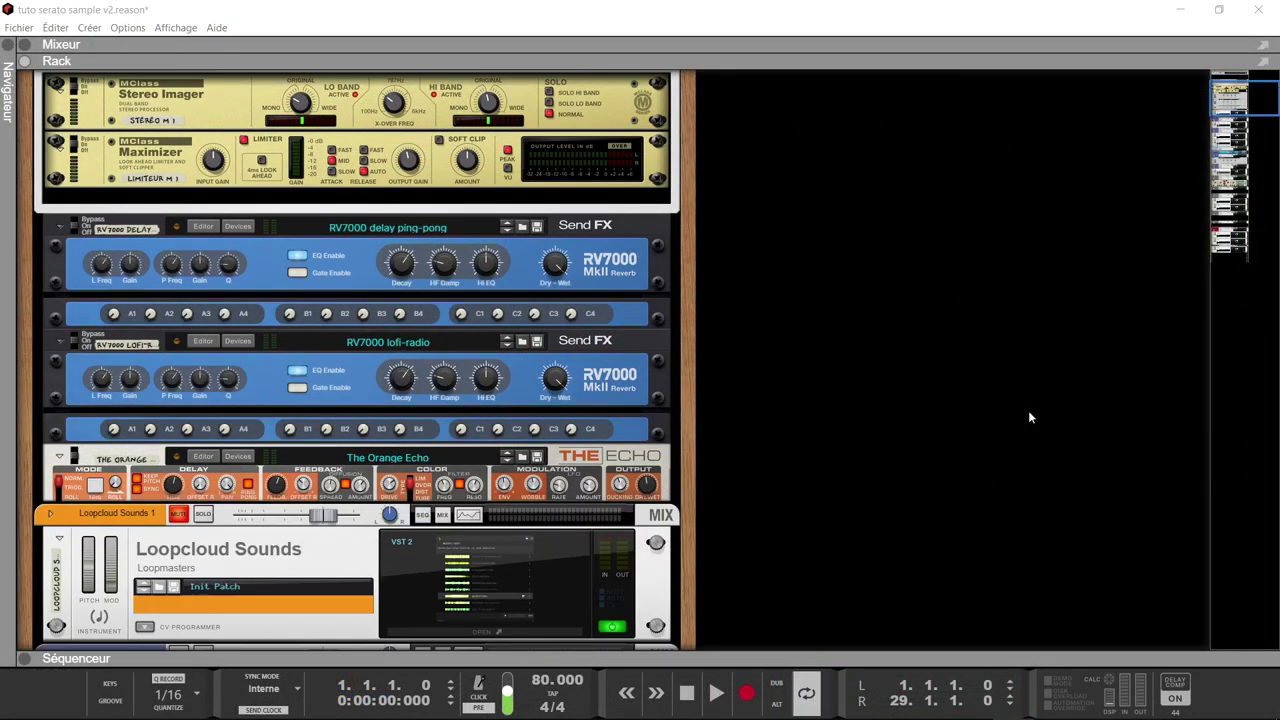
pyautogui.scroll(-2, 1029, 417)
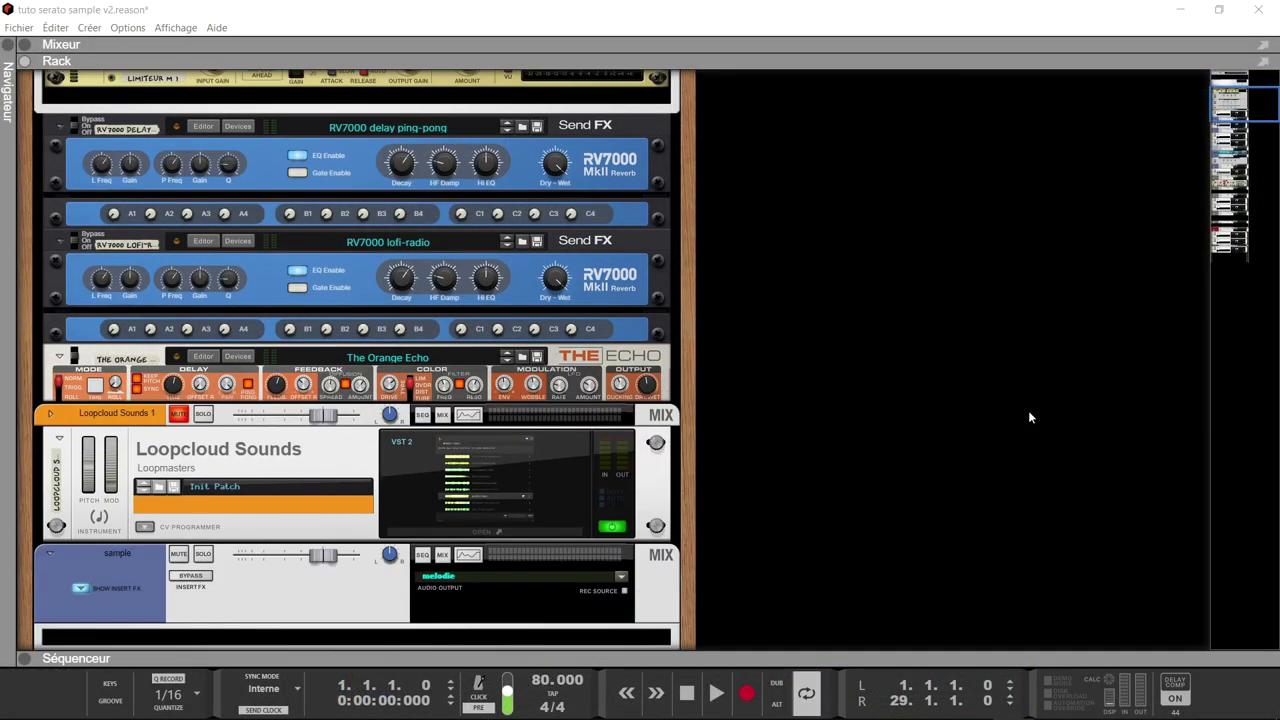
pyautogui.click(203, 414)
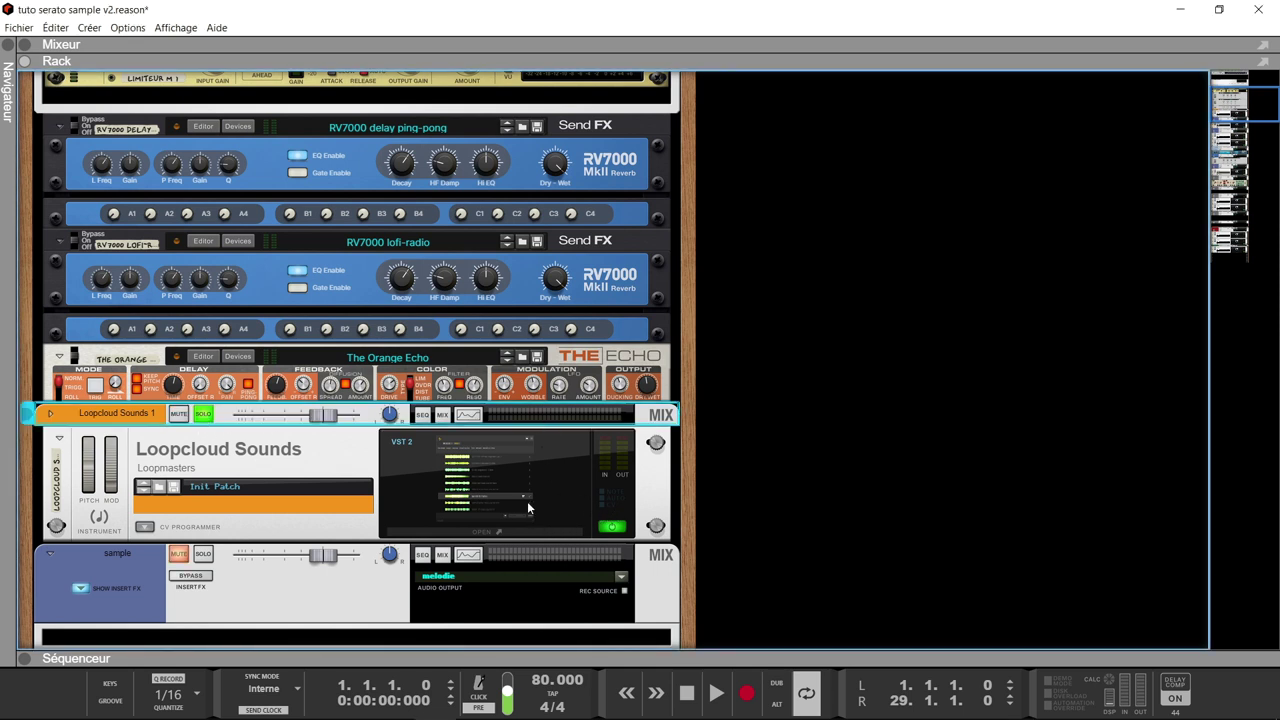
pyautogui.click(447, 482)
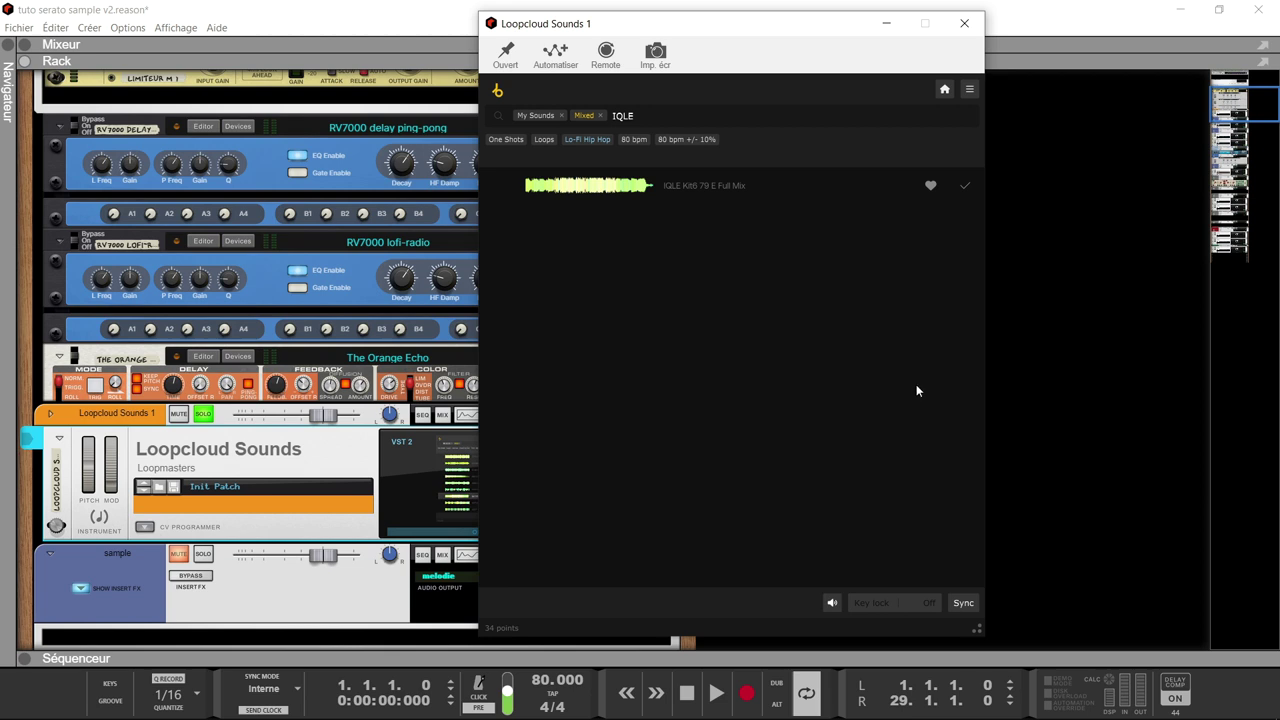
pyautogui.moveTo(735, 29); pyautogui.dragTo(960, 27)
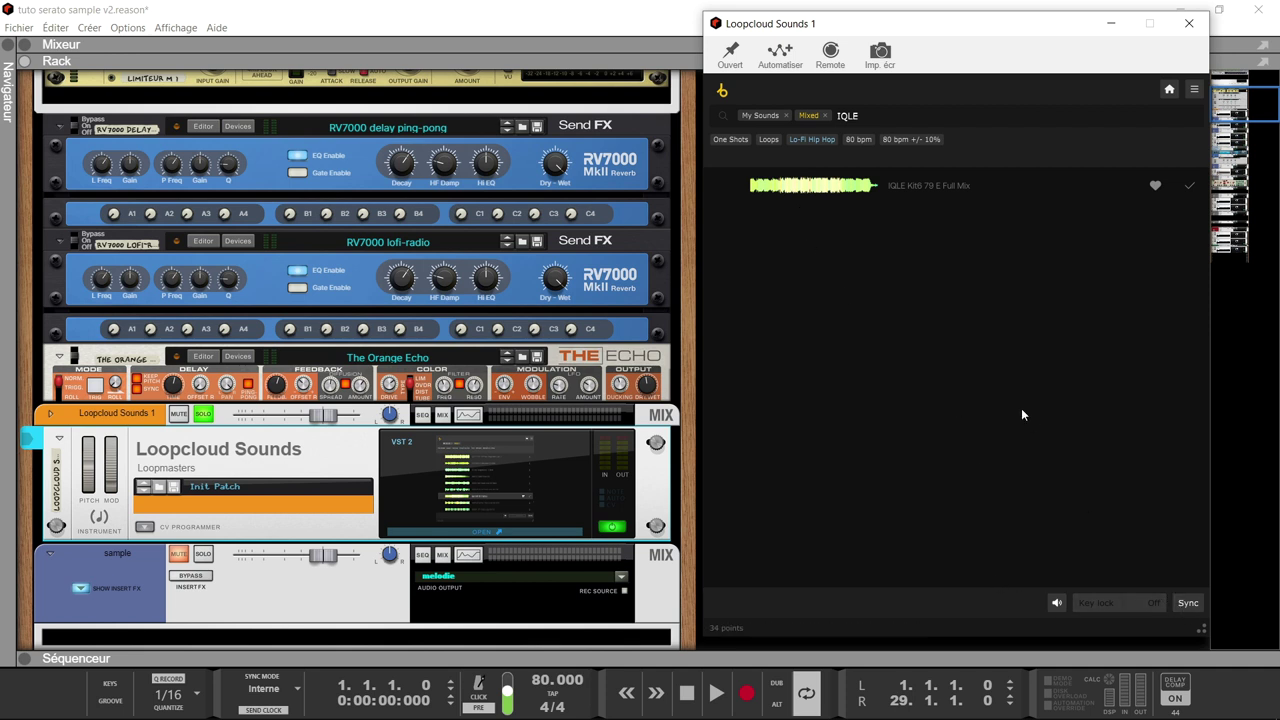
pyautogui.moveTo(727, 190)
# Step: Add a new Serato Sample instrument below Acid V at the end of the rack and move its window clear of the browser
pyautogui.scroll(-15, 620, 112)
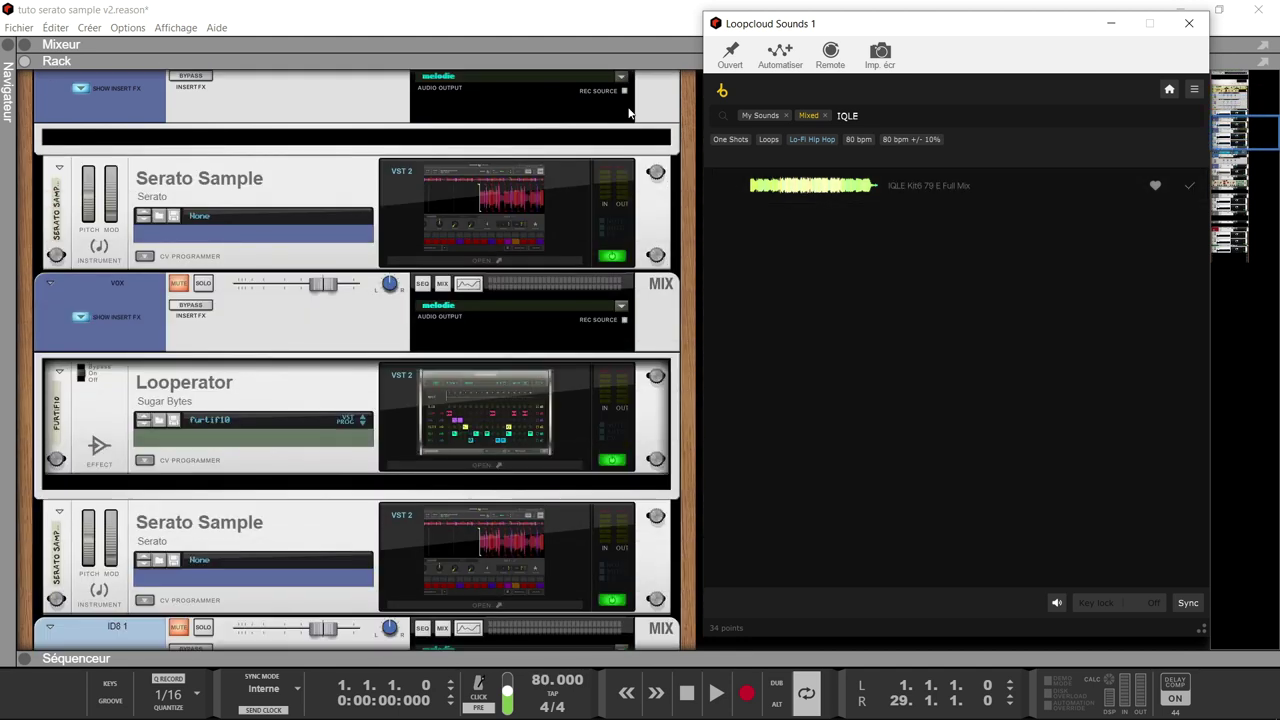
pyautogui.scroll(-15, 628, 112)
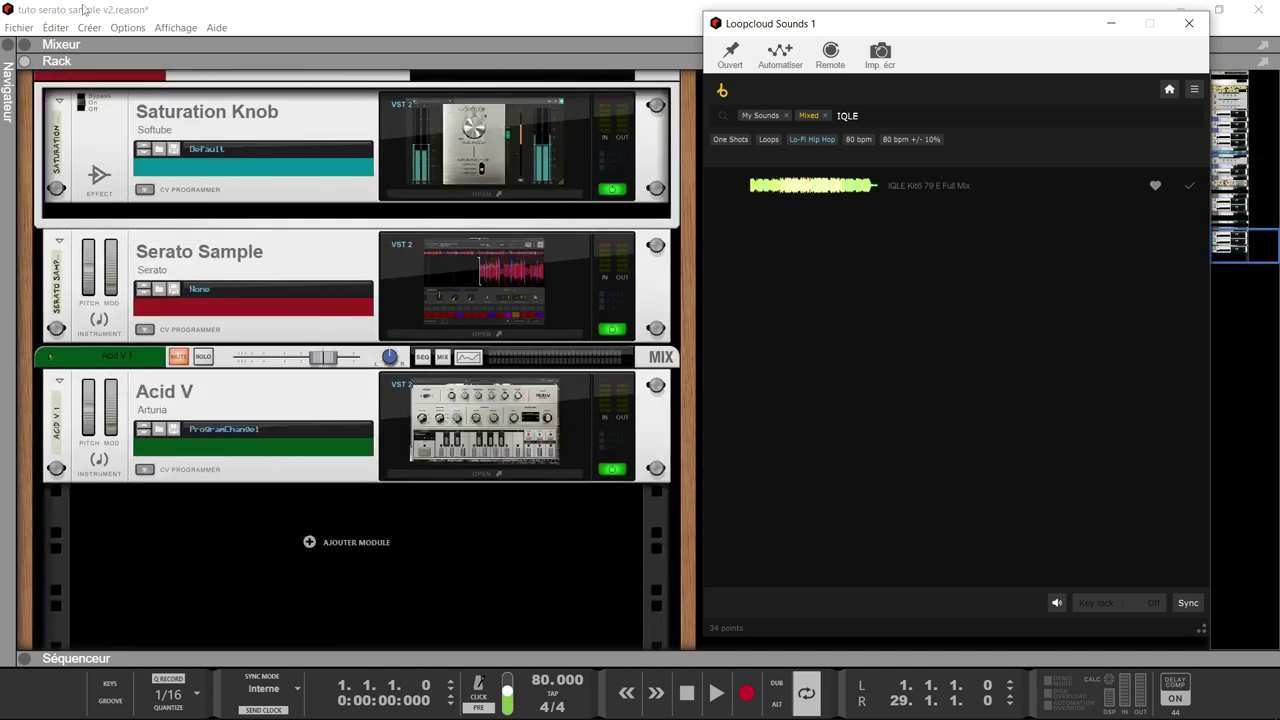
pyautogui.click(10, 50)
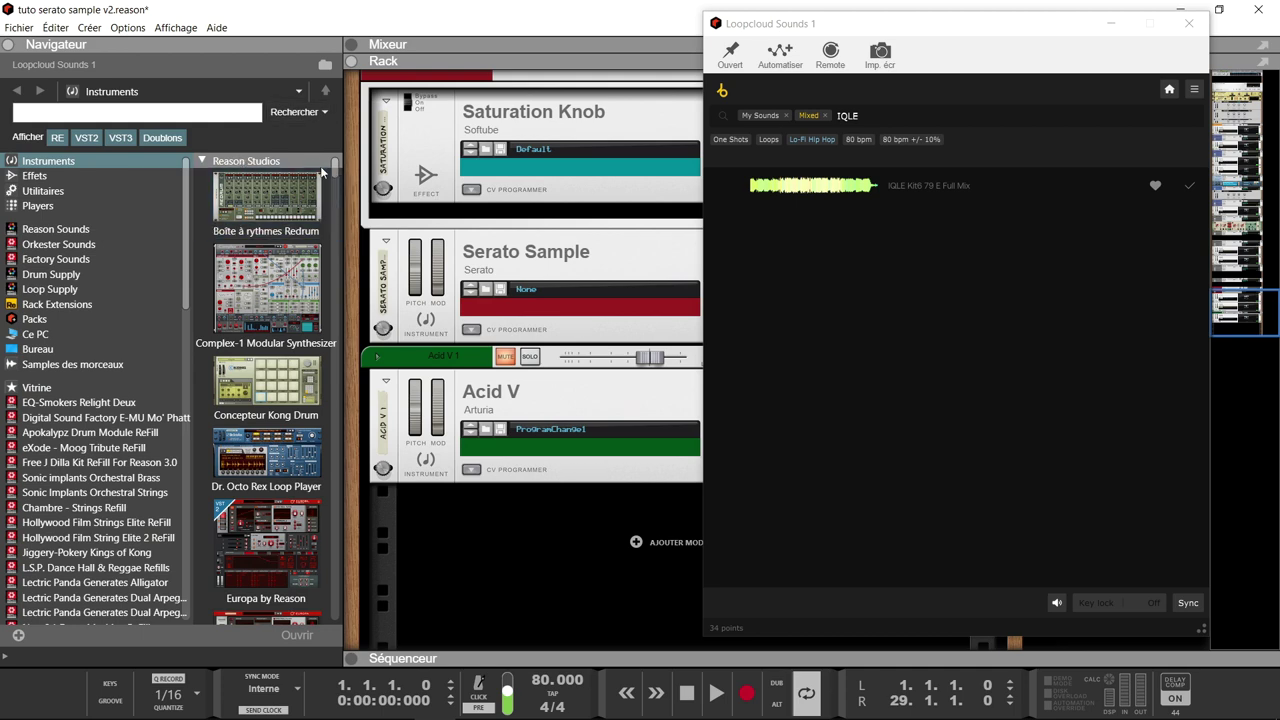
pyautogui.scroll(-5, 340, 236)
pyautogui.scroll(-15, 340, 236)
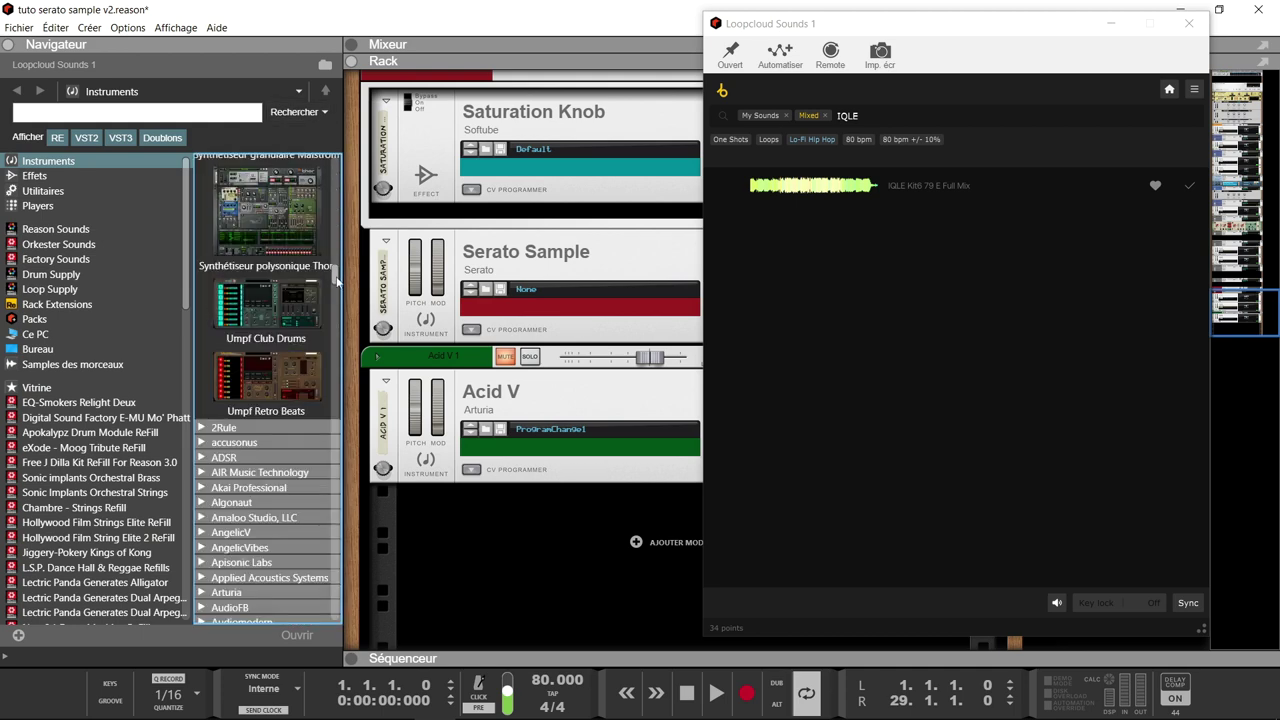
pyautogui.moveTo(340, 428); pyautogui.dragTo(340, 580)
pyautogui.moveTo(266, 285); pyautogui.dragTo(520, 590)
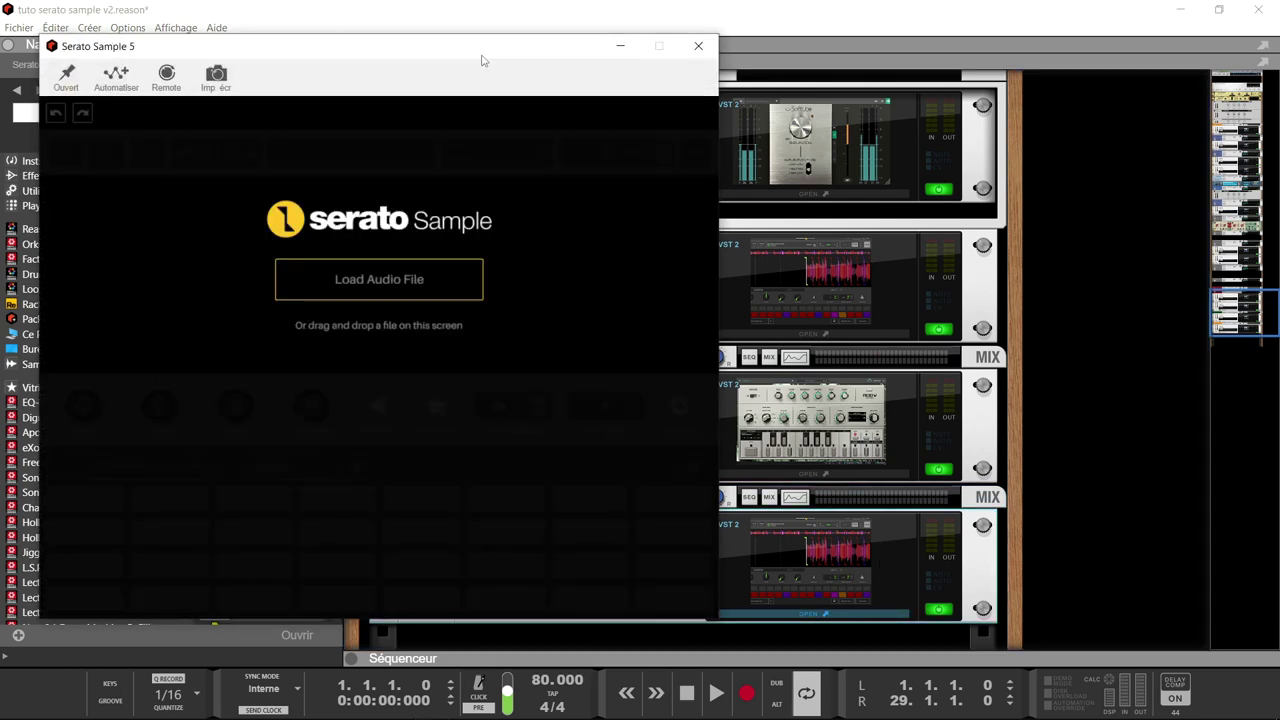
pyautogui.moveTo(478, 45); pyautogui.dragTo(1023, 50)
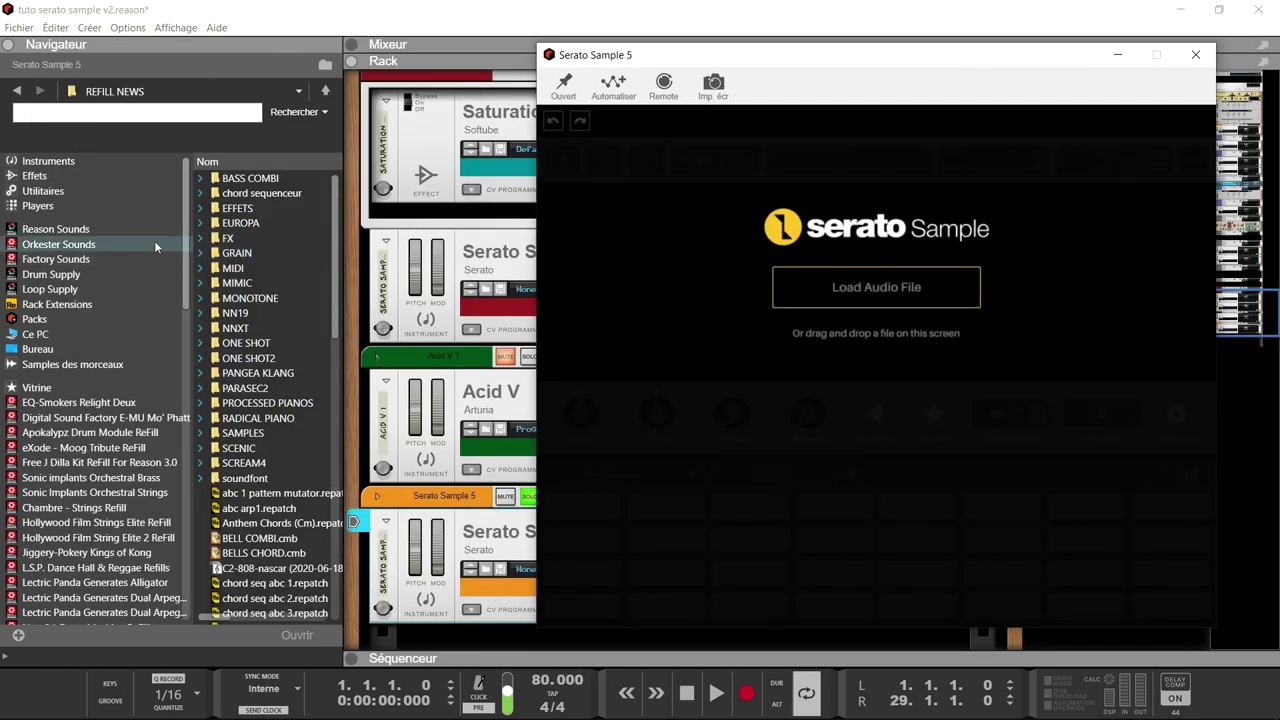
# Step: Try to load A_Sub_Bass.wav from the ONE SHOT folder of REFILL NEWS into Serato Sample 5
pyautogui.scroll(-6, 118, 350)
pyautogui.scroll(-6, 118, 352)
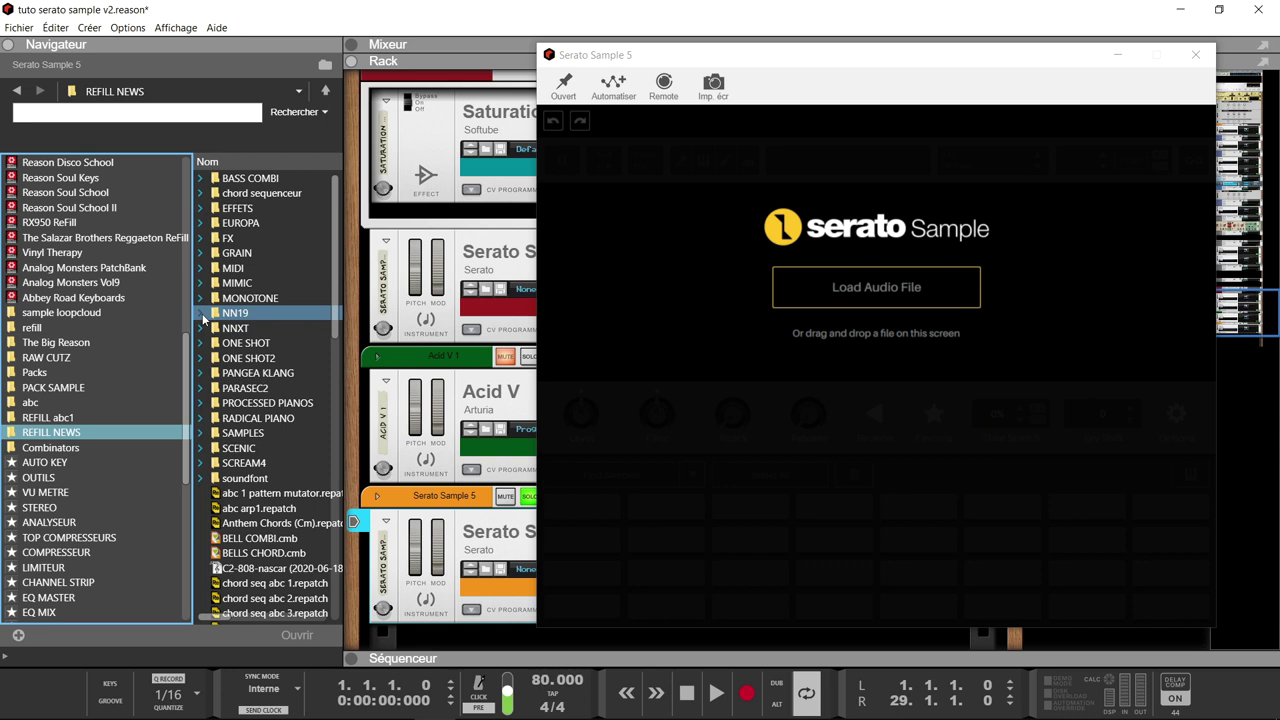
pyautogui.click(201, 344)
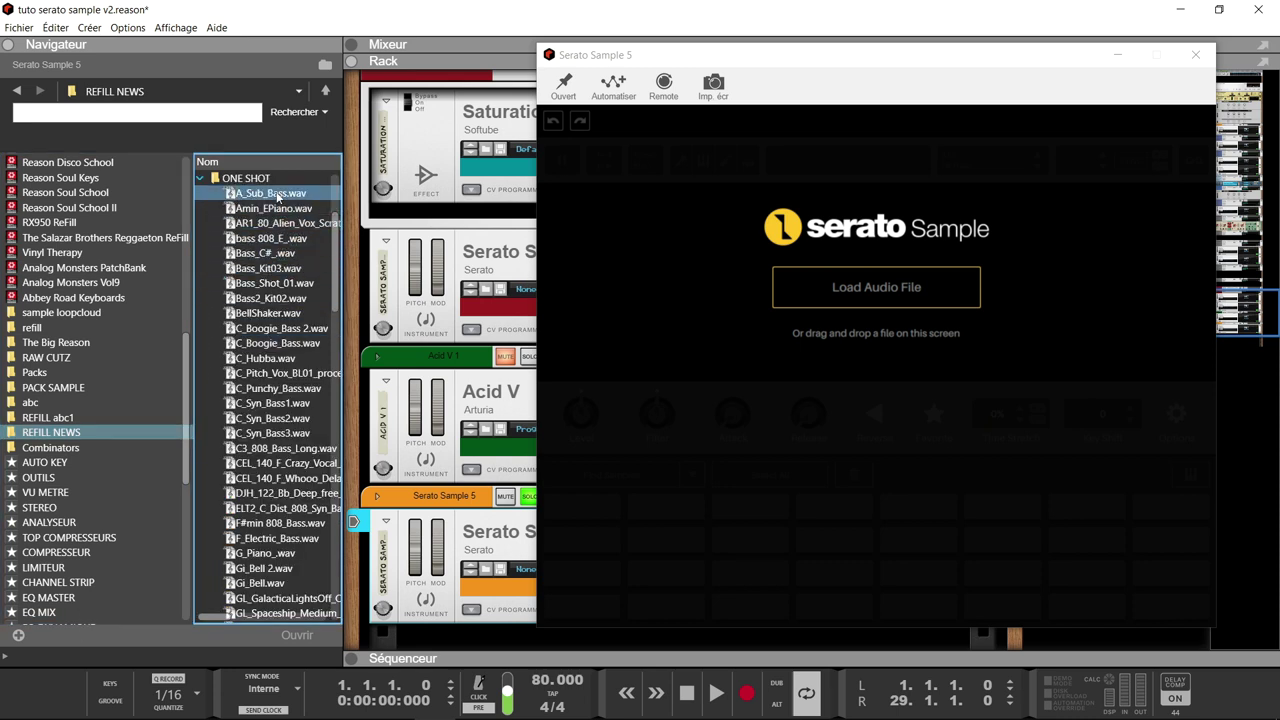
pyautogui.moveTo(277, 194); pyautogui.dragTo(856, 294)
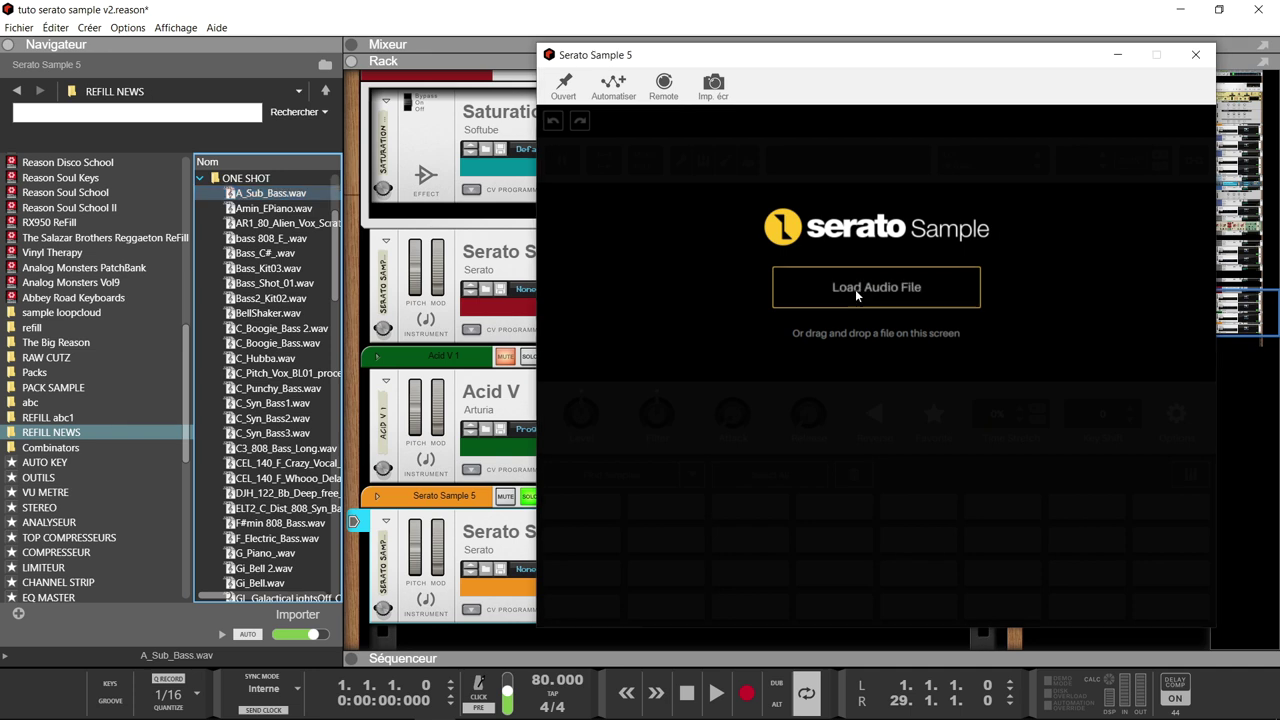
# Step: Keep the Serato Sample 5 window pinned open and arrange it side by side with the Loopcloud Sounds 1 window
pyautogui.moveTo(1002, 58)
pyautogui.mouseDown()
pyautogui.moveTo(1070, 82)
pyautogui.moveTo(995, 76)
pyautogui.mouseUp()
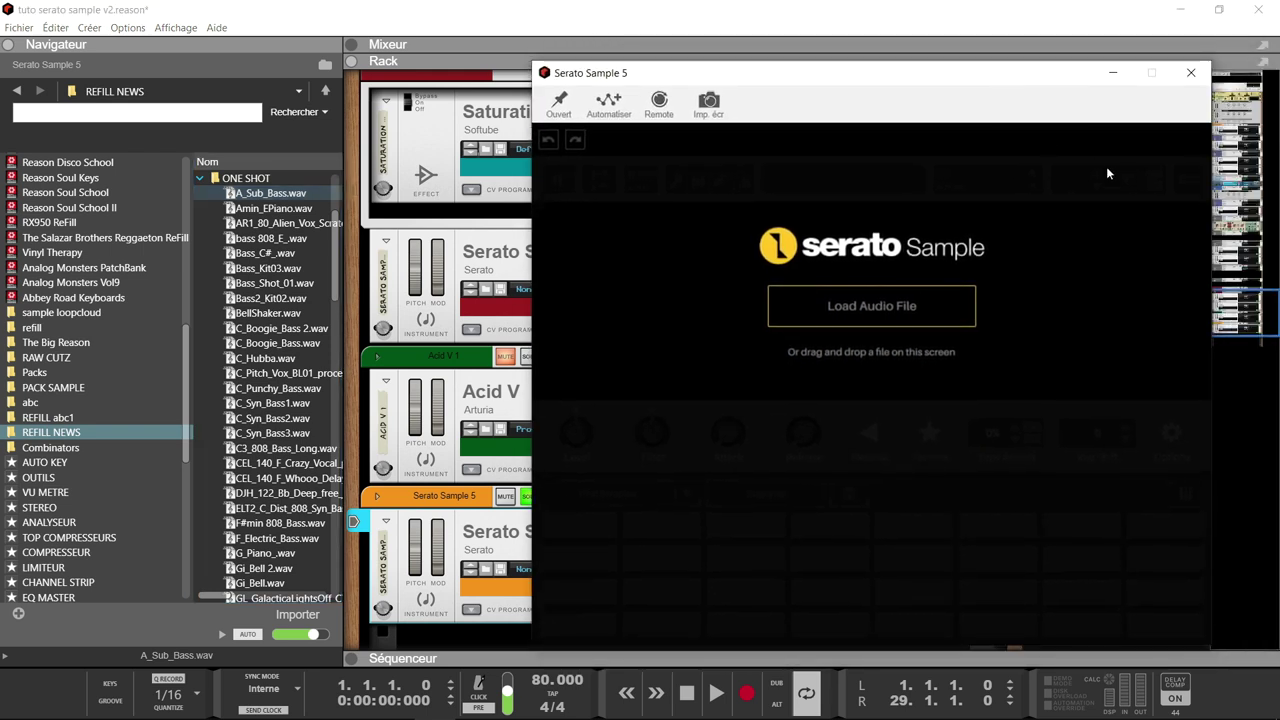
pyautogui.click(552, 104)
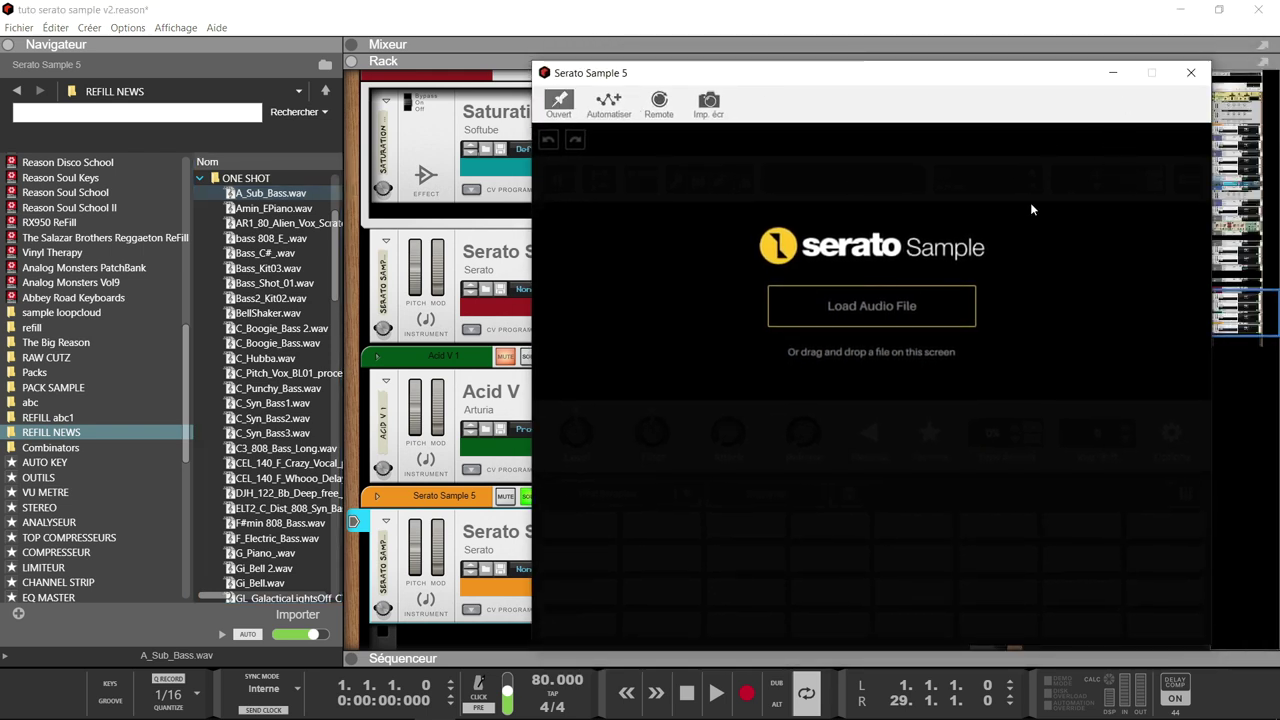
pyautogui.moveTo(1249, 292); pyautogui.dragTo(1256, 120)
pyautogui.moveTo(972, 84); pyautogui.dragTo(1185, 172)
pyautogui.click(729, 526)
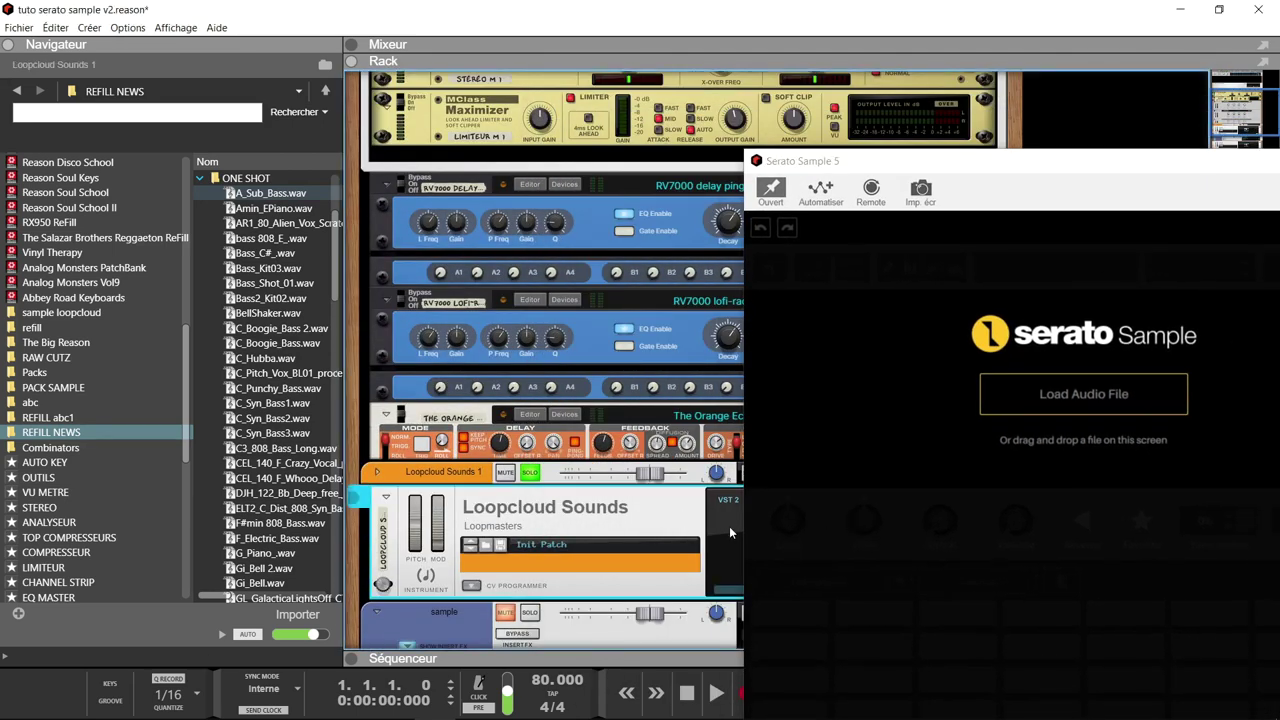
pyautogui.moveTo(1018, 26); pyautogui.dragTo(350, 26)
pyautogui.moveTo(1100, 164); pyautogui.dragTo(910, 37)
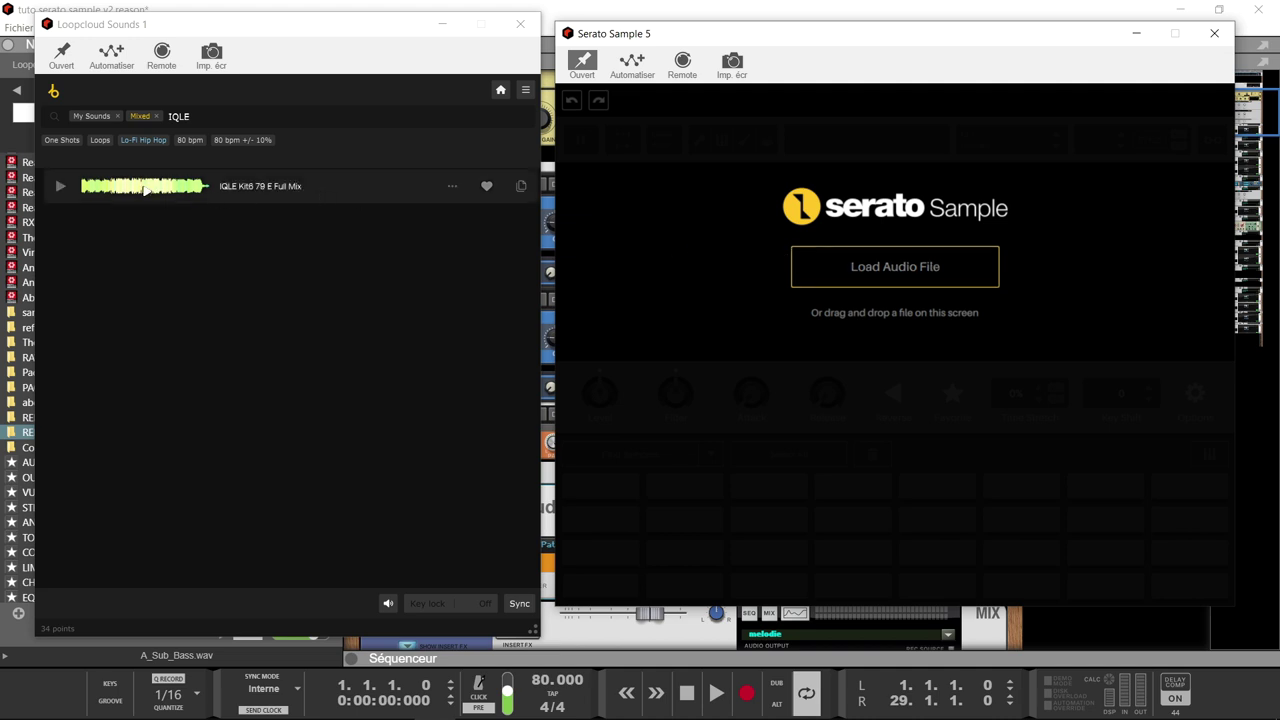
# Step: Load the IQLE Kit6 79 E Full Mix loop from Loopcloud Sounds into Serato Sample 5 and play it briefly
pyautogui.moveTo(146, 189); pyautogui.dragTo(817, 280)
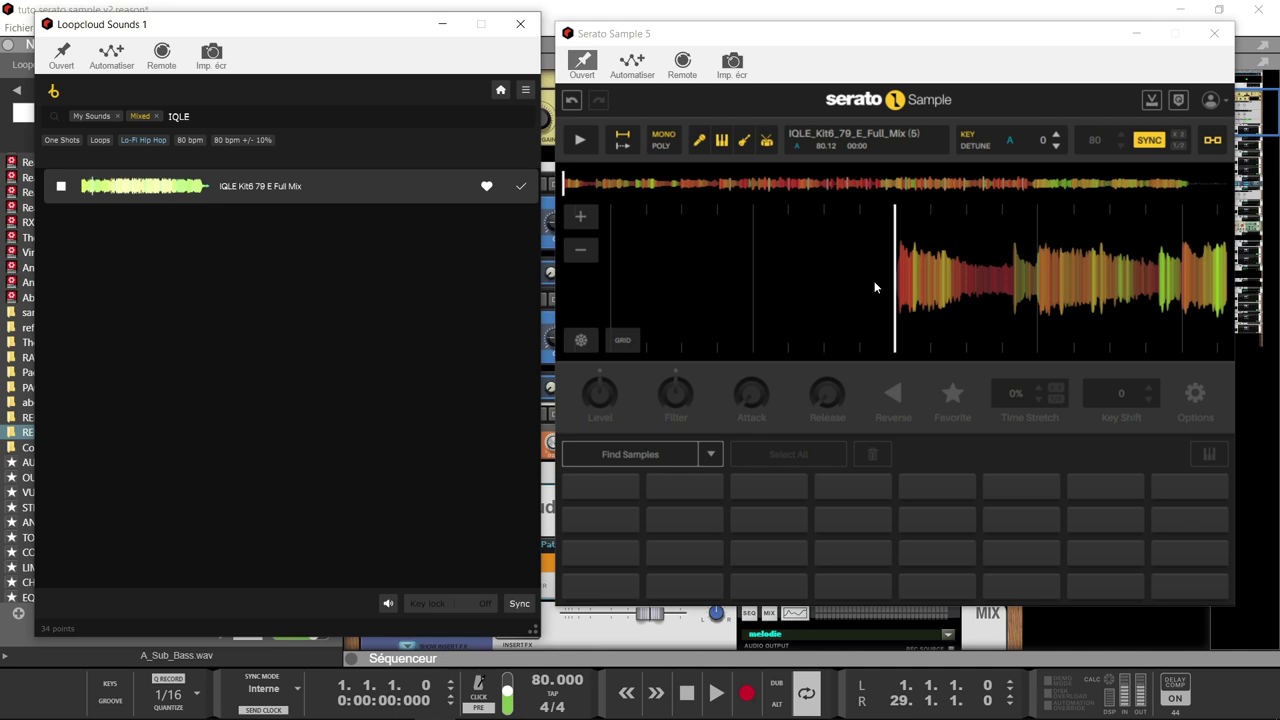
pyautogui.click(578, 139)
pyautogui.click(578, 139)
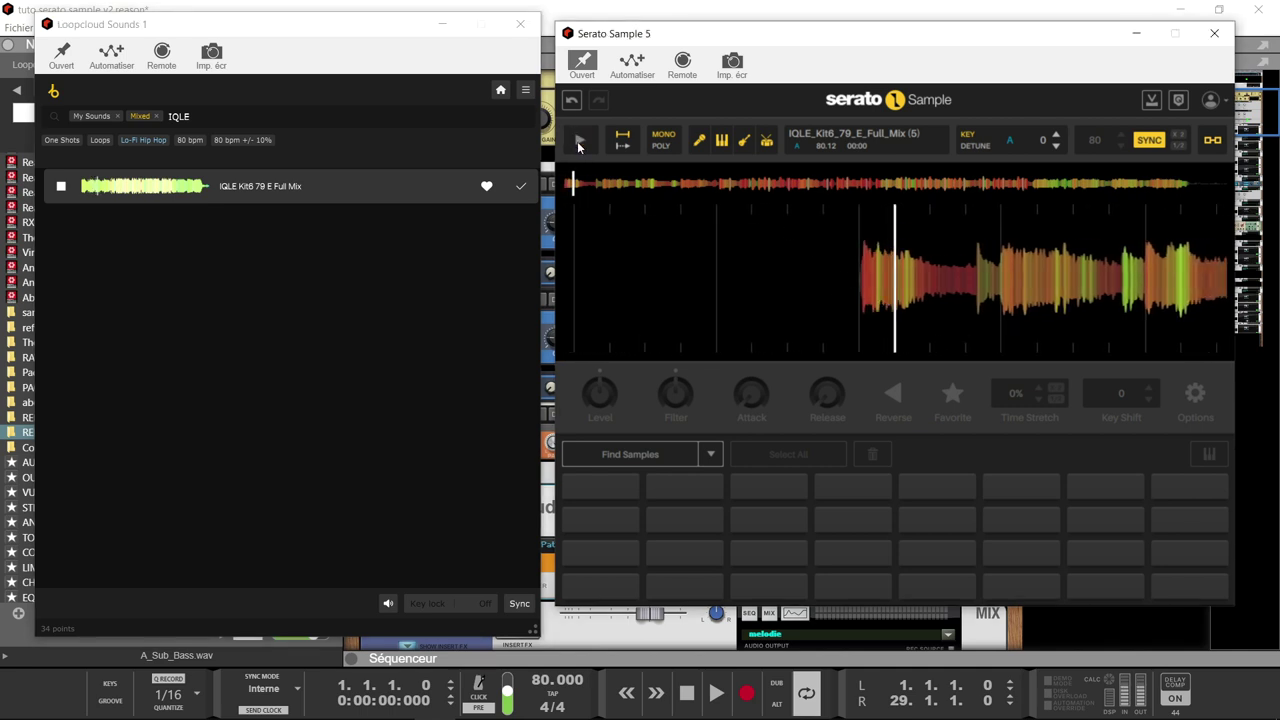
# Step: Stop the Loopcloud preview and set a cue point at the sample's start on the first pad of the lowest row
pyautogui.click(85, 172)
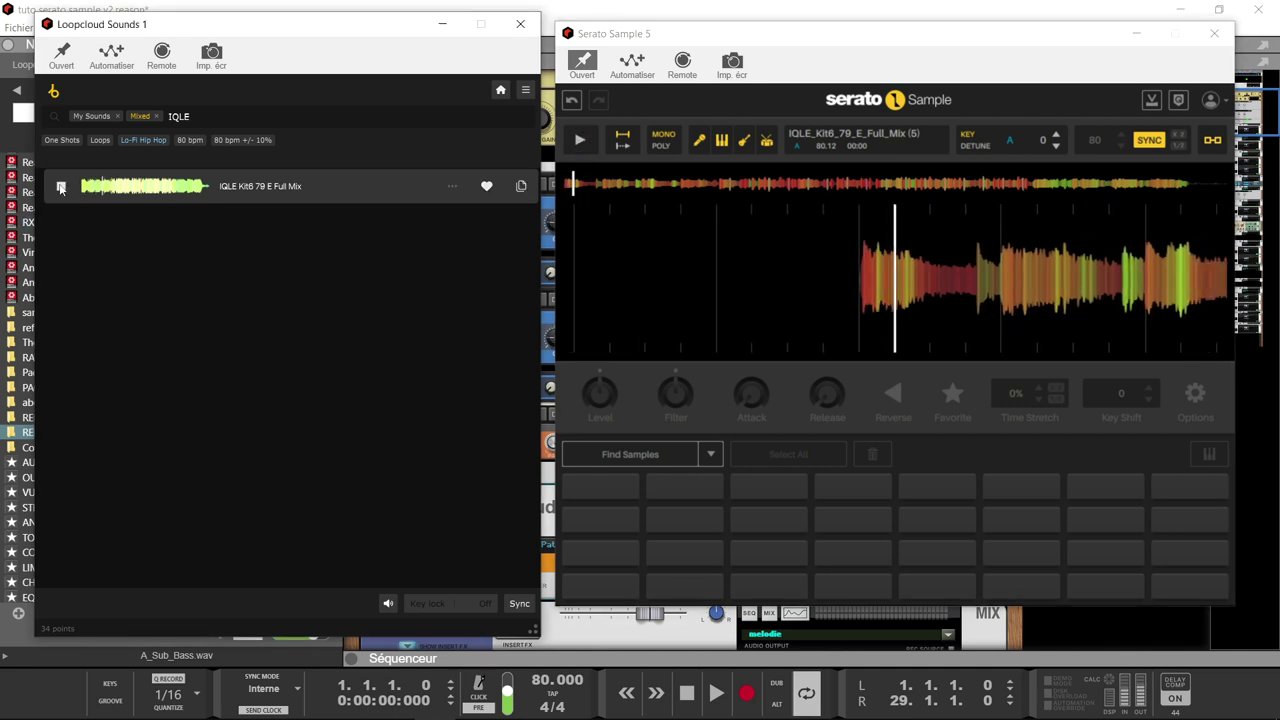
pyautogui.click(887, 269)
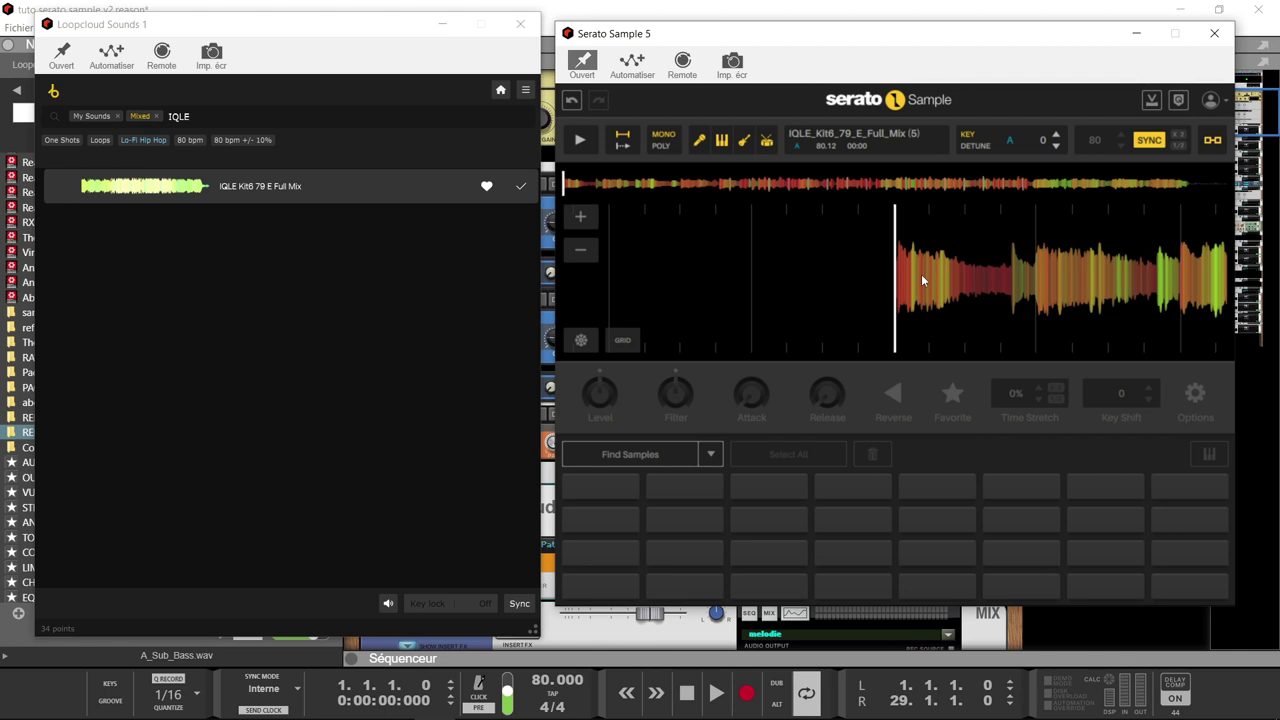
pyautogui.click(592, 588)
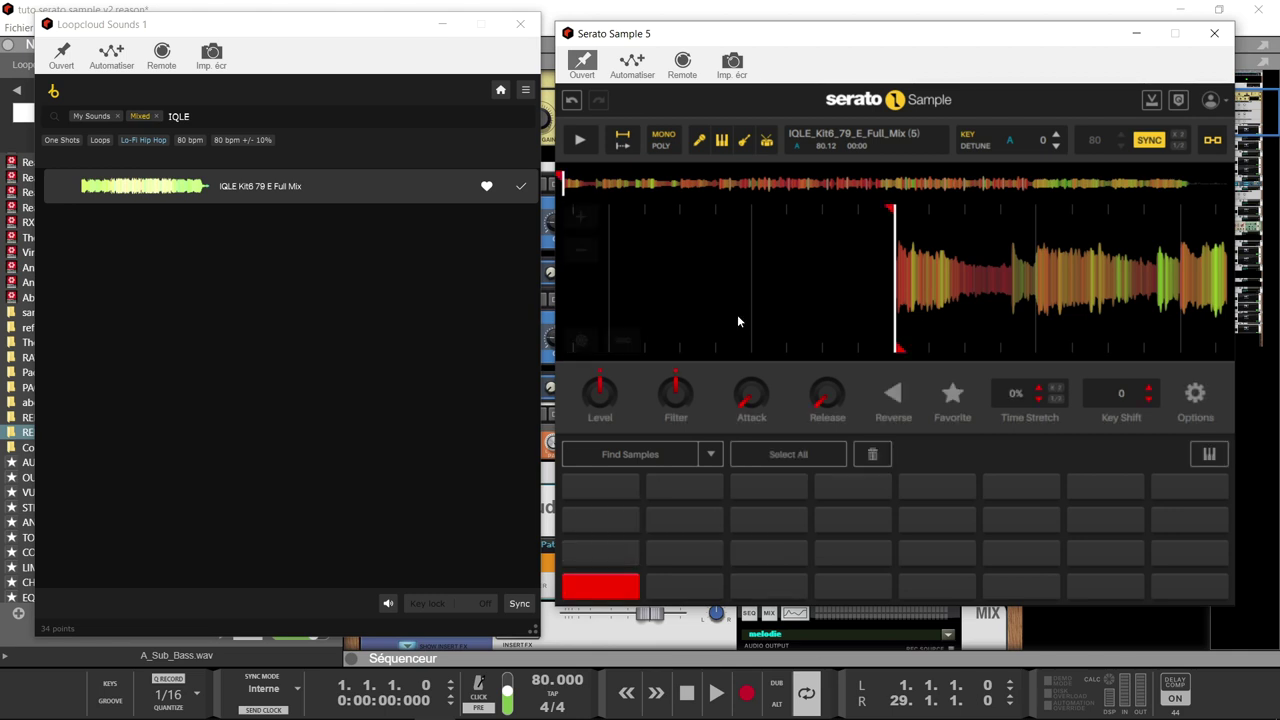
# Step: Audition the loaded sample from its start, stop playback and close the Serato Sample 5 window
pyautogui.moveTo(731, 306)
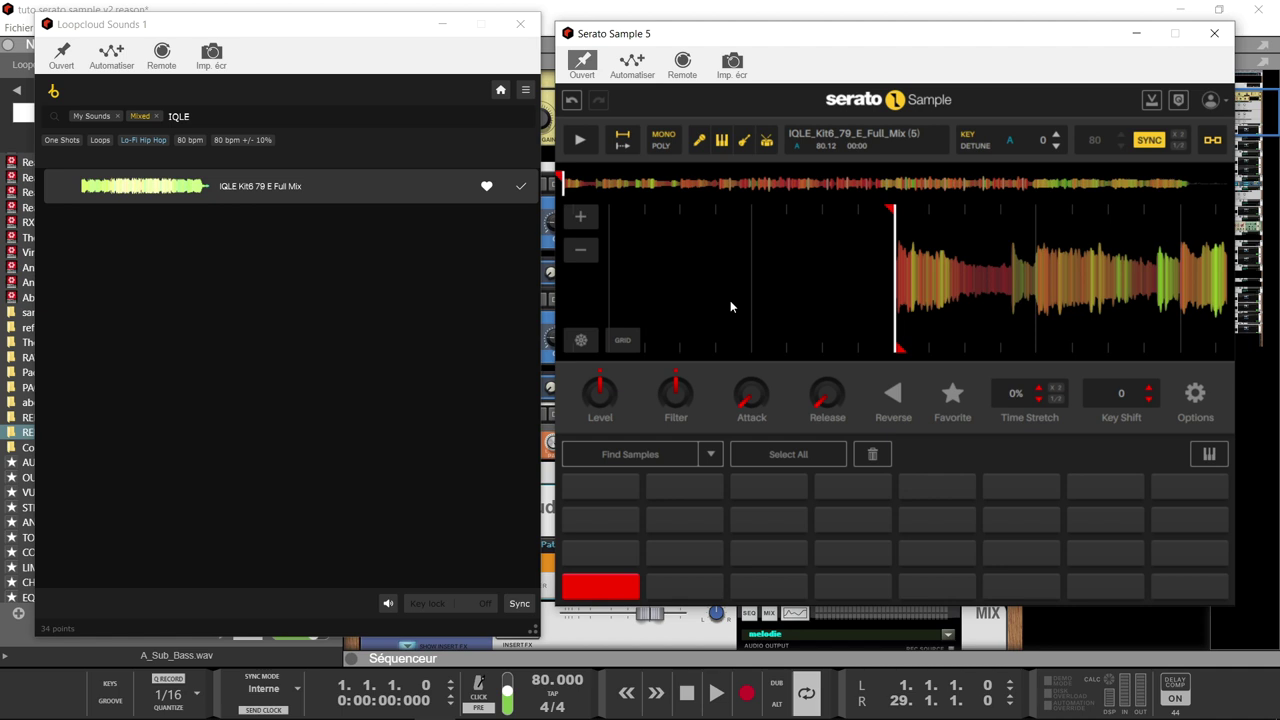
pyautogui.press('space')
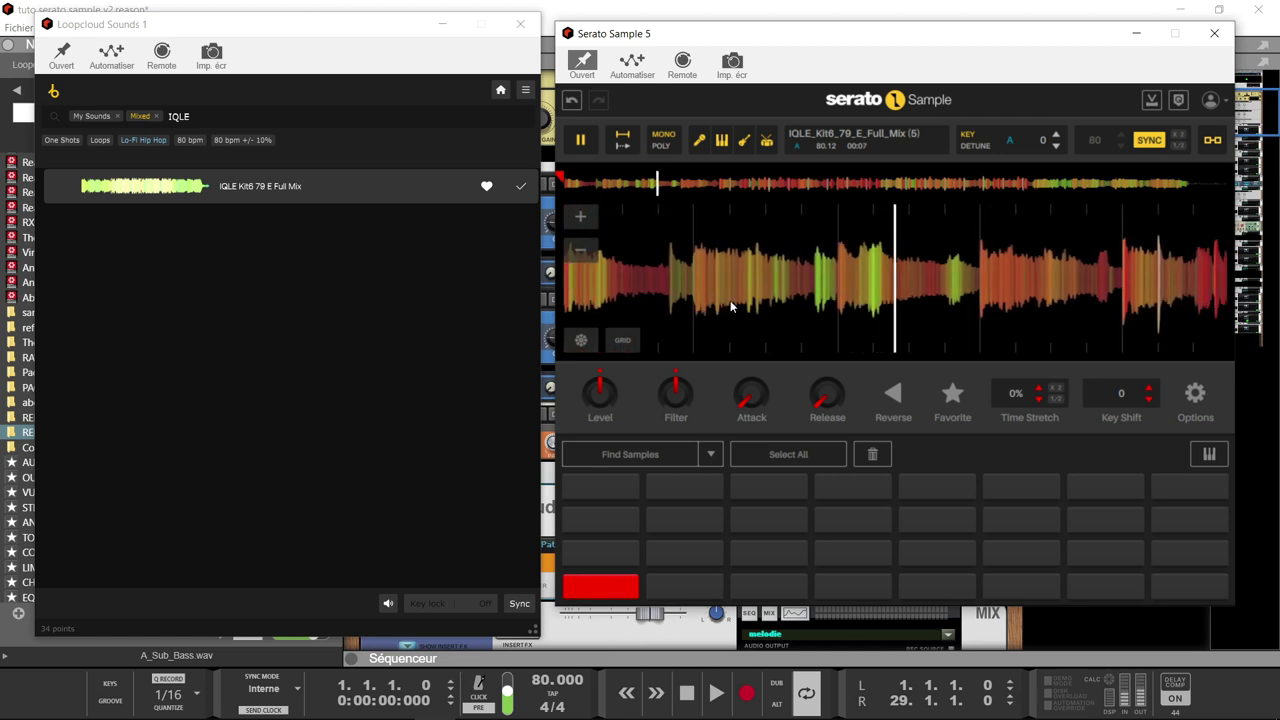
pyautogui.press('space')
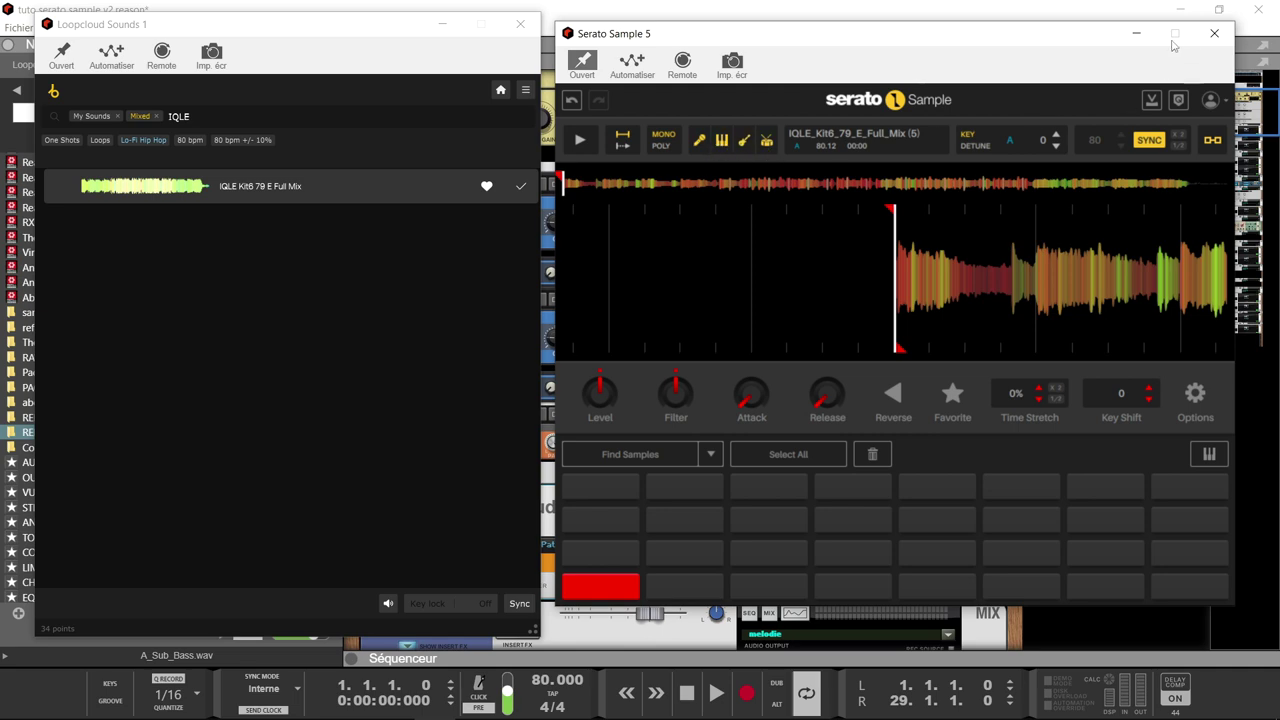
pyautogui.click(1215, 34)
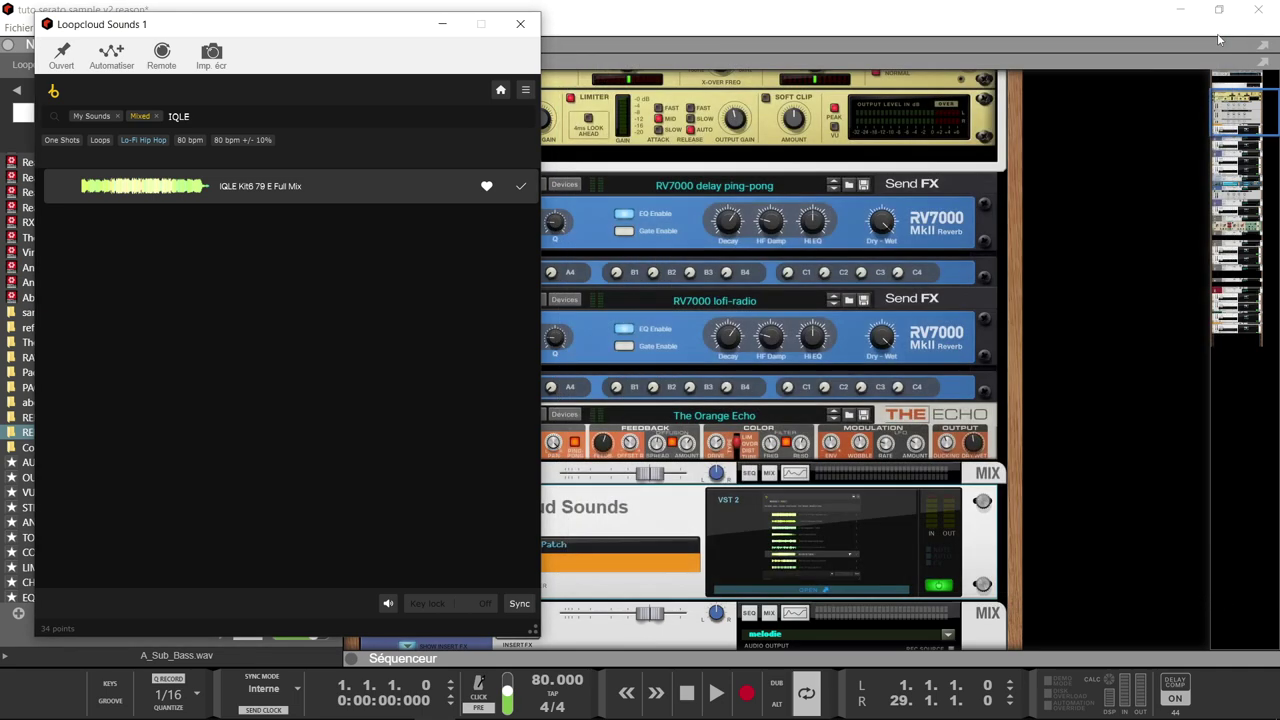
# Step: Show the sequencer area and close the Loopcloud Sounds 1 window
pyautogui.click(349, 662)
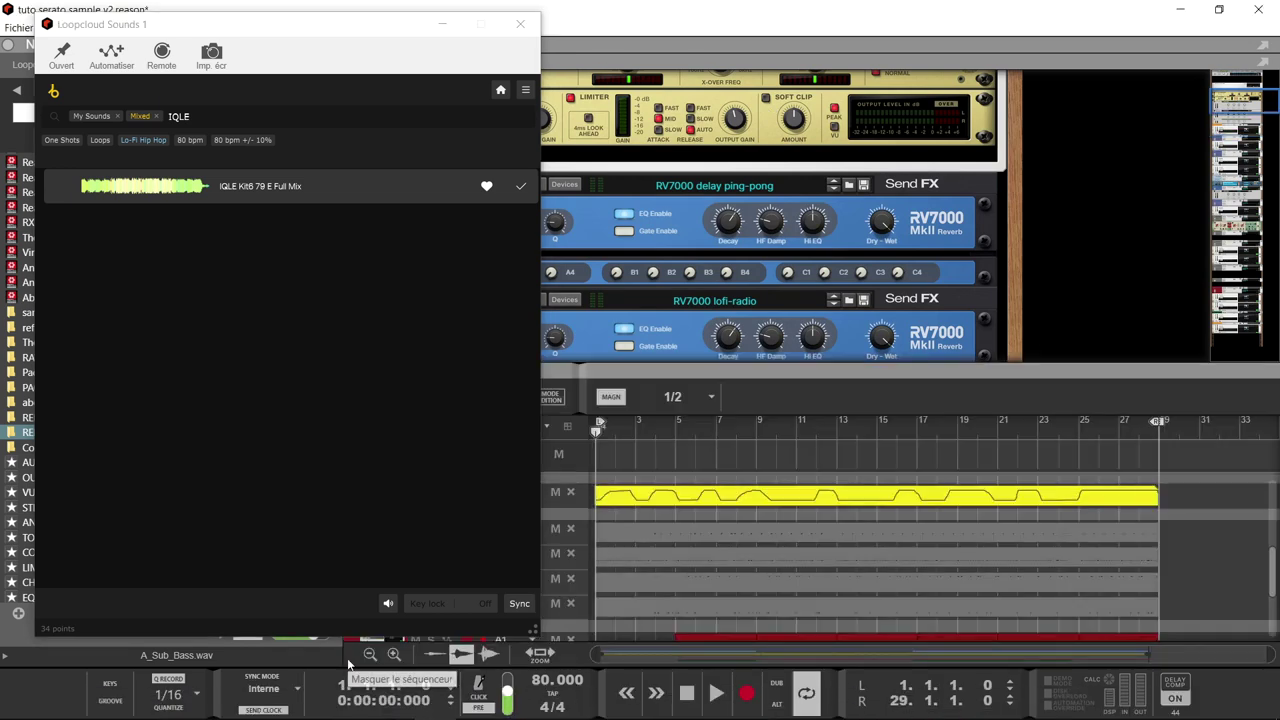
pyautogui.click(519, 27)
pyautogui.click(572, 529)
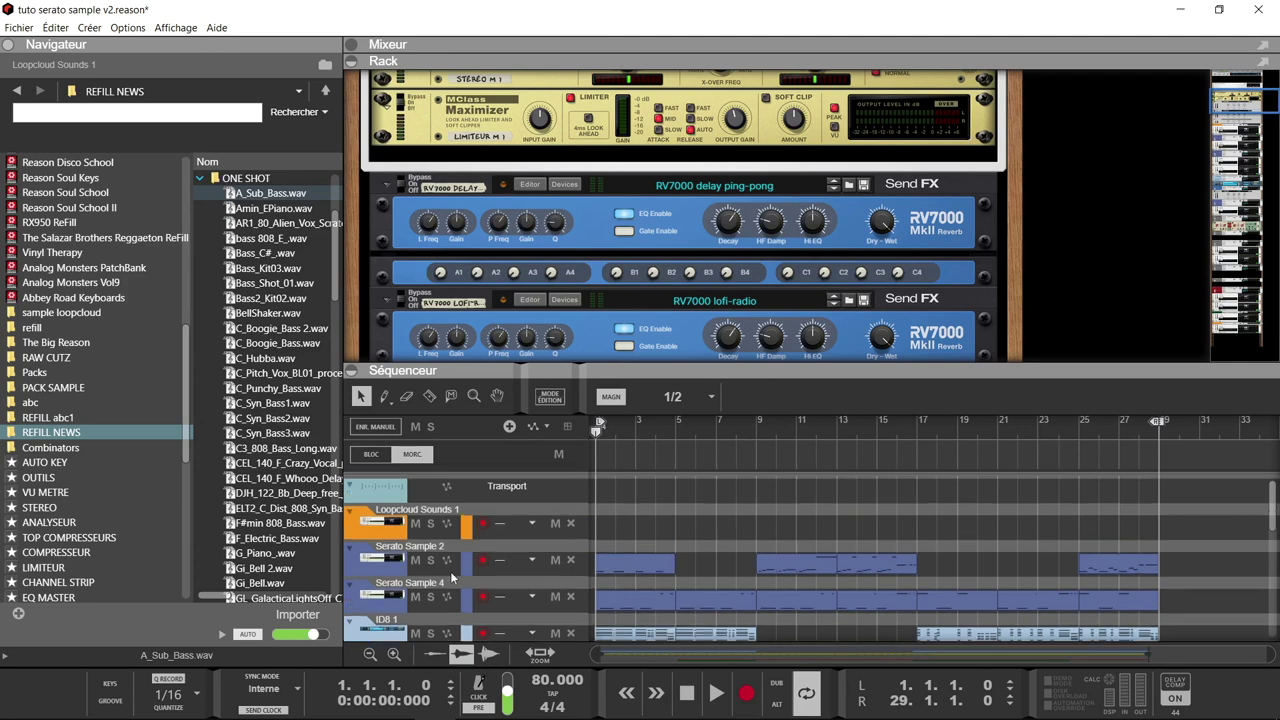
# Step: Select the Serato Sample 2 track in the sequencer and turn off all channel solos in the mixer
pyautogui.click(450, 565)
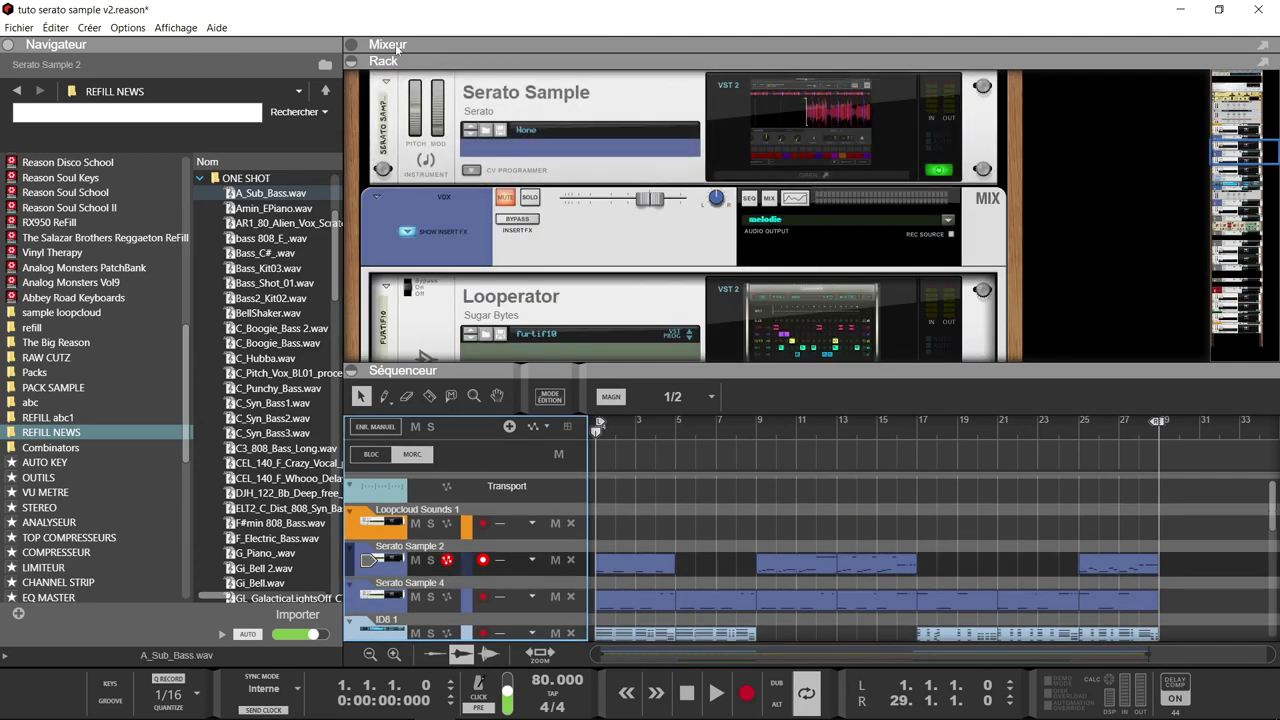
pyautogui.click(351, 45)
pyautogui.click(1146, 220)
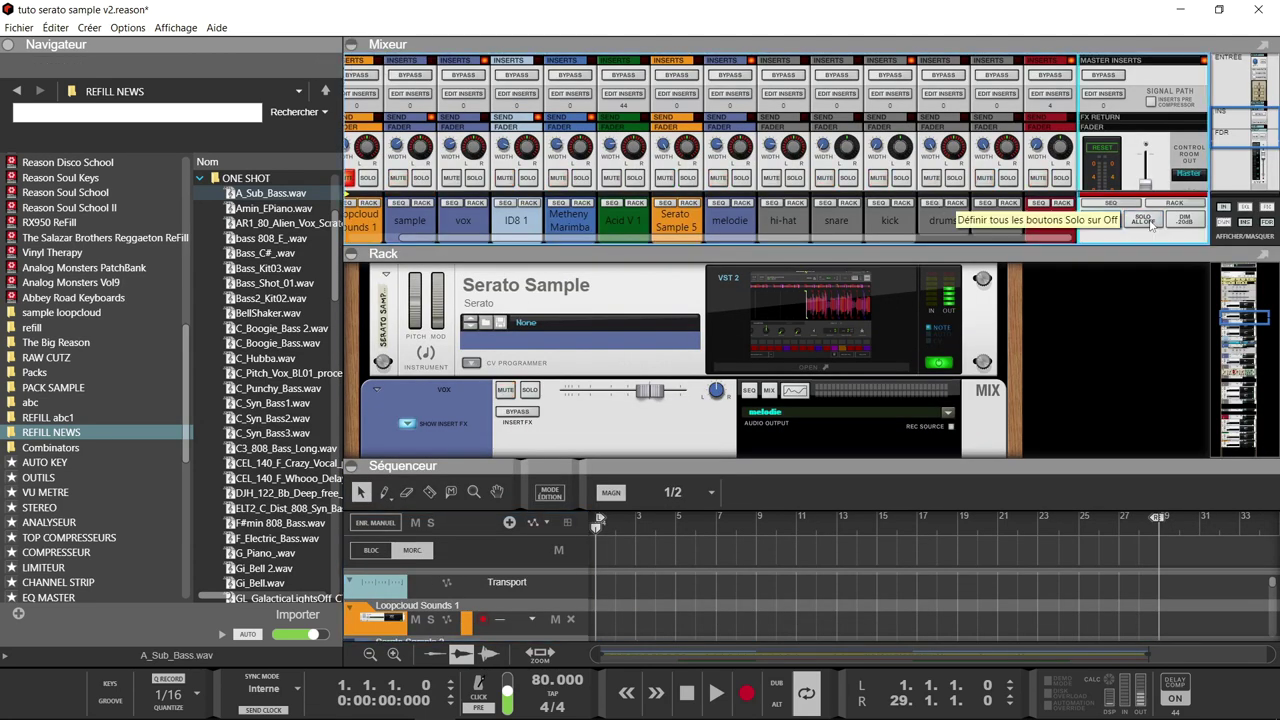
# Step: Open the Serato Sample 2 window, audition its sliced pads, stop playback and close the window
pyautogui.doubleClick(856, 318)
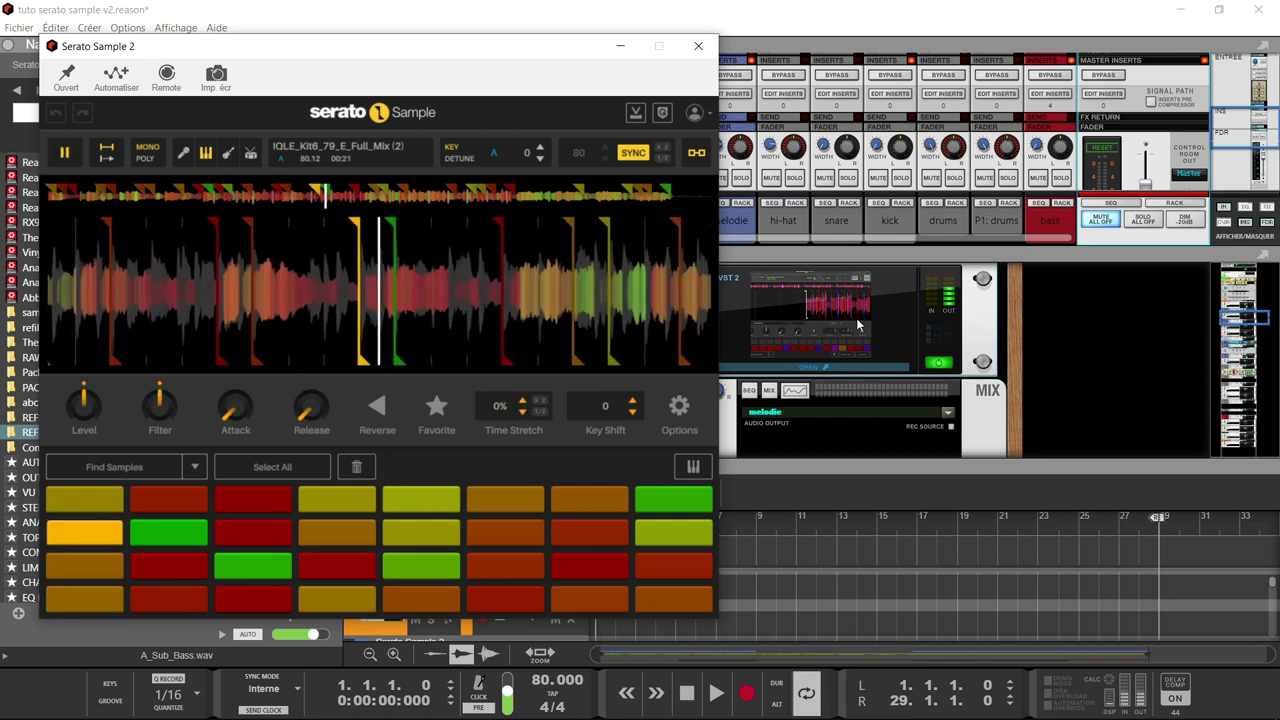
pyautogui.press('space')
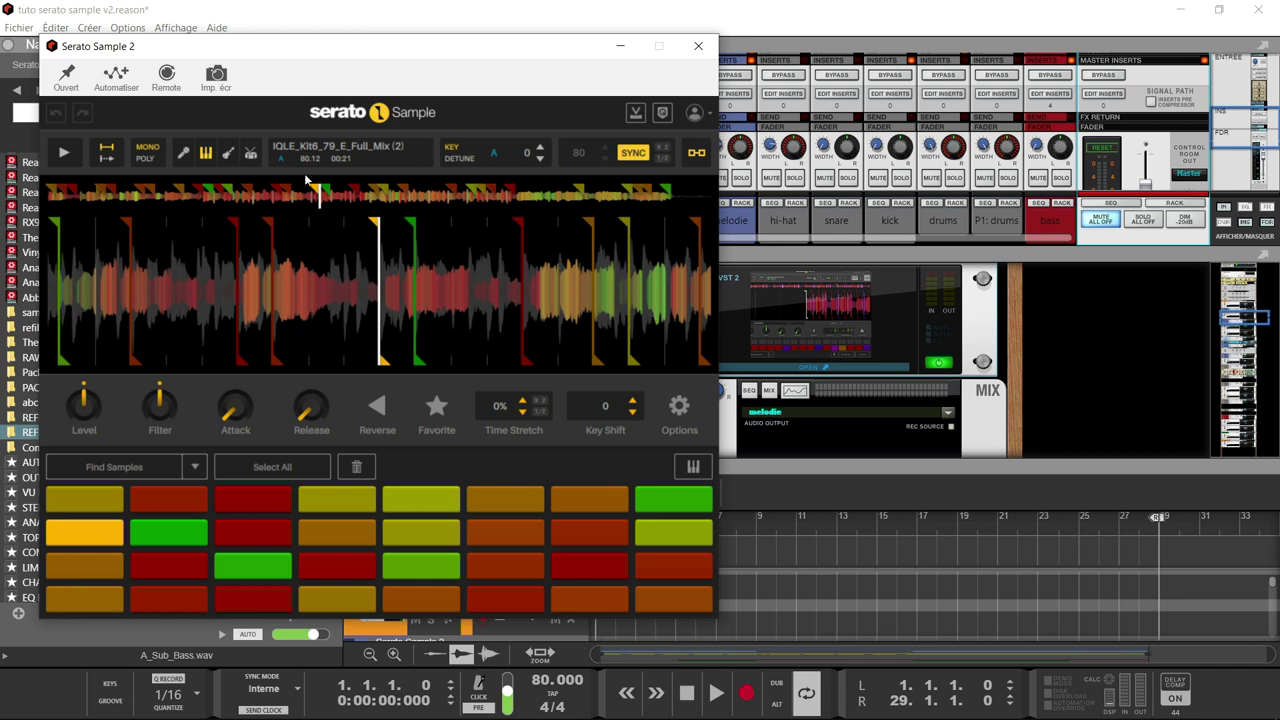
pyautogui.moveTo(444, 262)
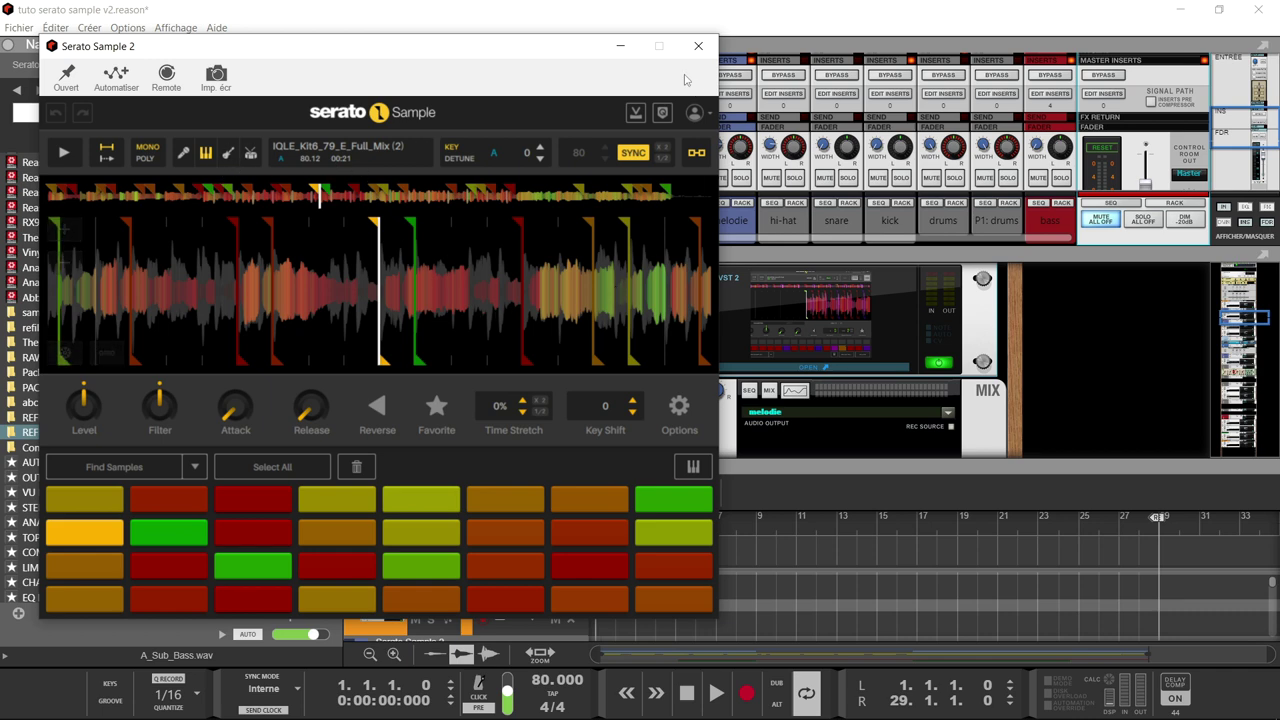
pyautogui.click(787, 330)
# Step: Select the Serato Sample 1 track in an enlarged sequencer and open its instrument window from the hi-hat channel's rack location
pyautogui.scroll(3, 785, 330)
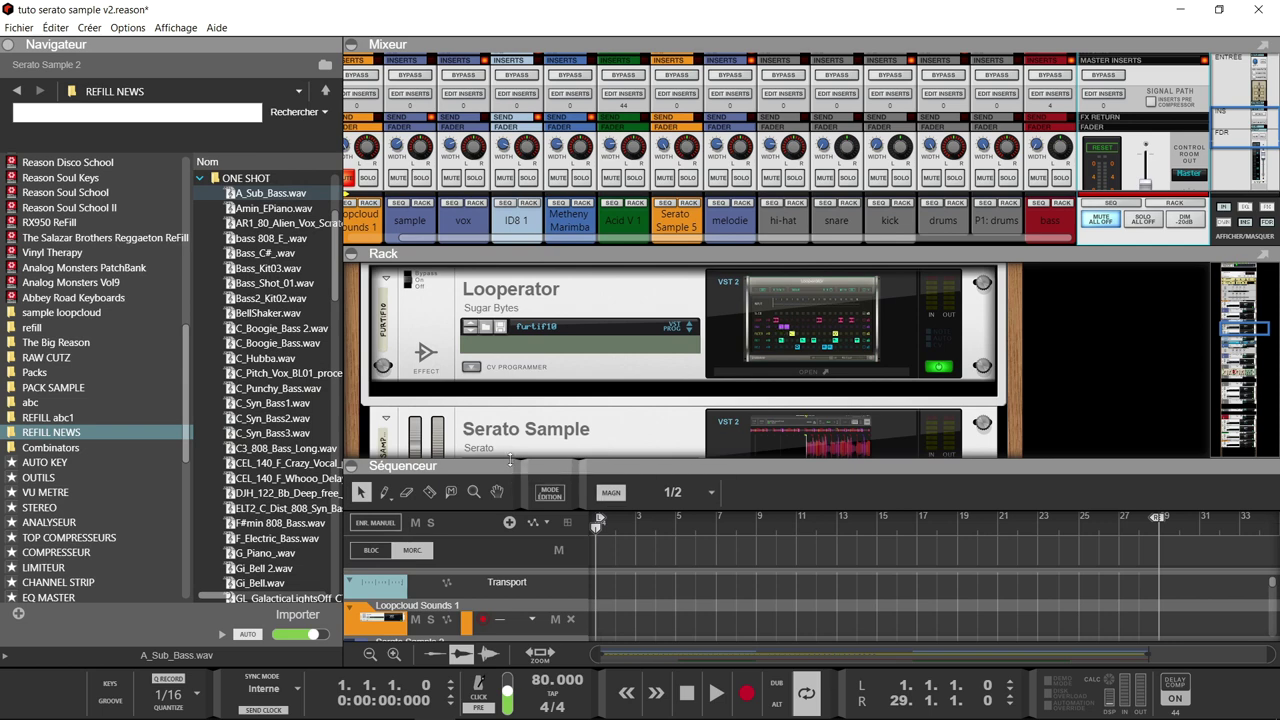
pyautogui.moveTo(506, 462); pyautogui.dragTo(528, 287)
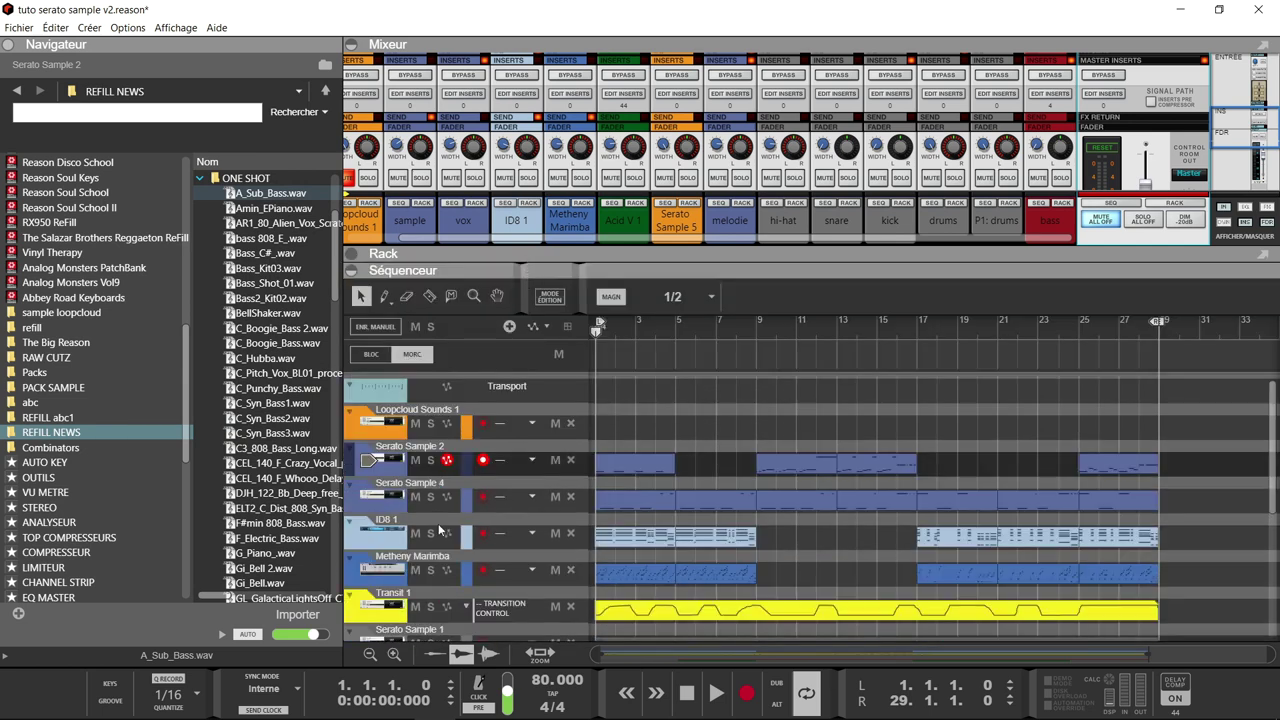
pyautogui.scroll(-4, 438, 530)
pyautogui.click(370, 520)
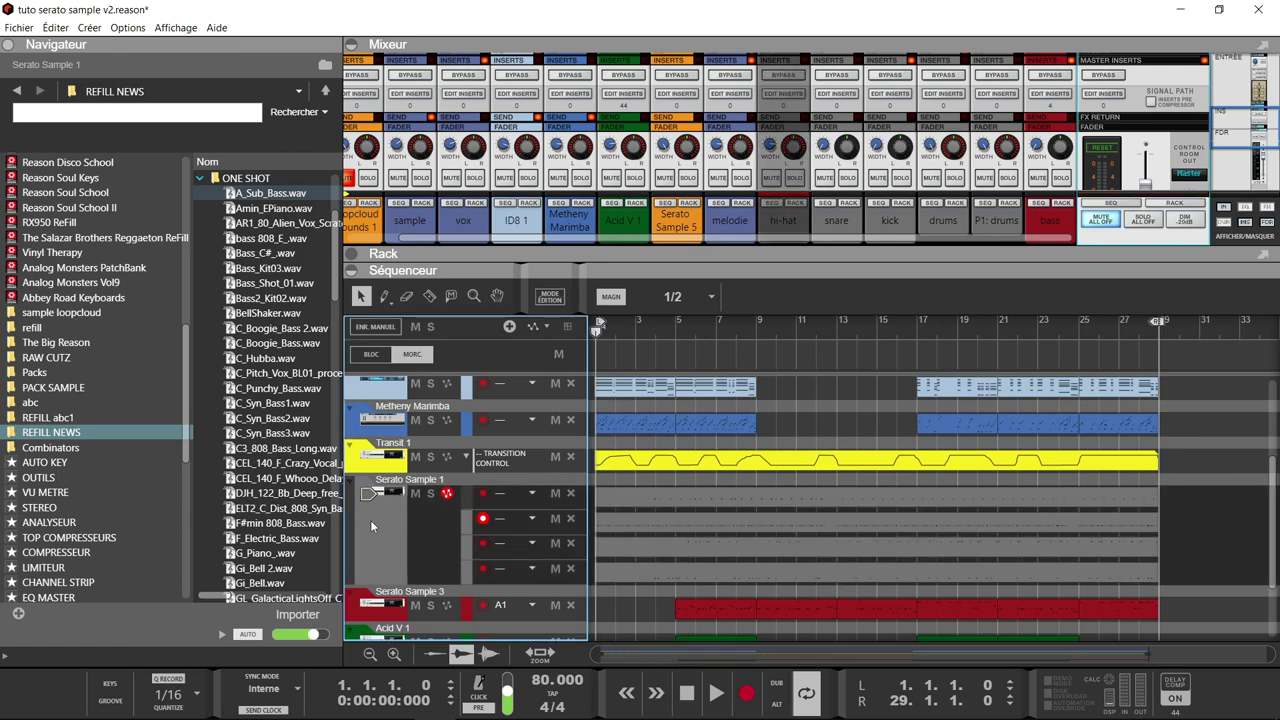
pyautogui.click(806, 202)
pyautogui.click(776, 352)
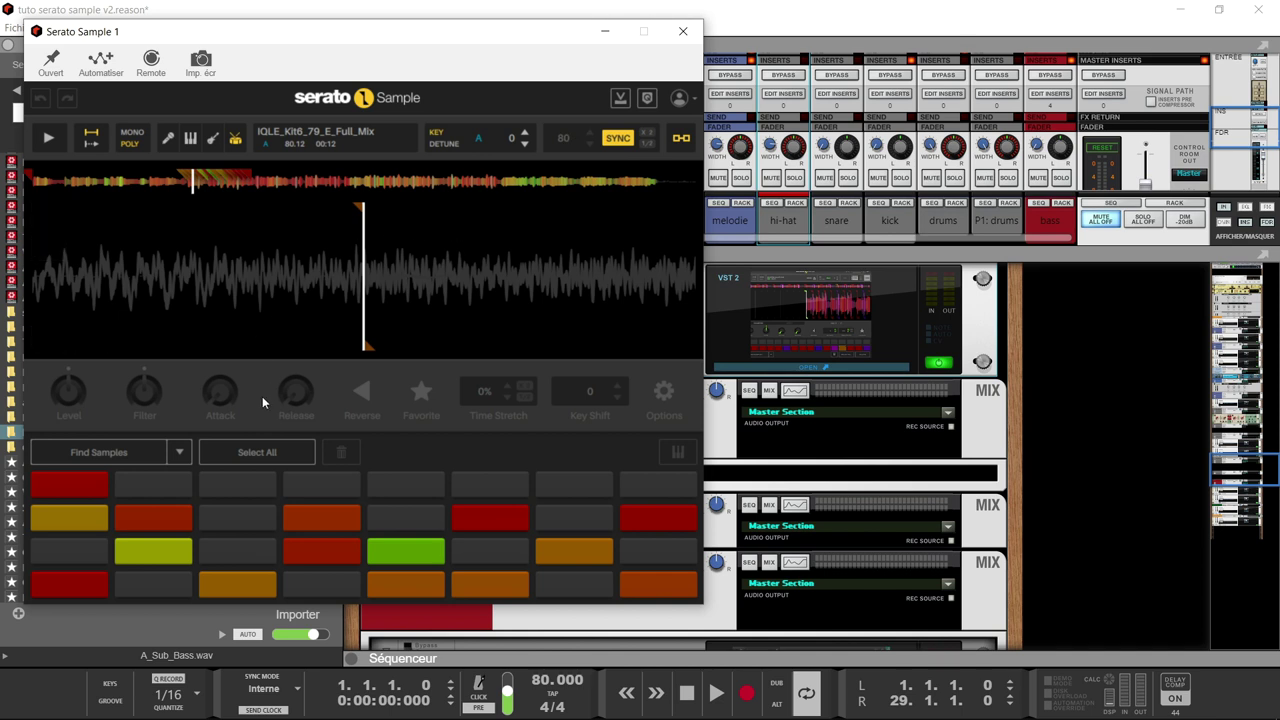
# Step: Audition the drum slices on the Serato Sample 1 pads, stop playback and close its window
pyautogui.press('a')
pyautogui.press('d')
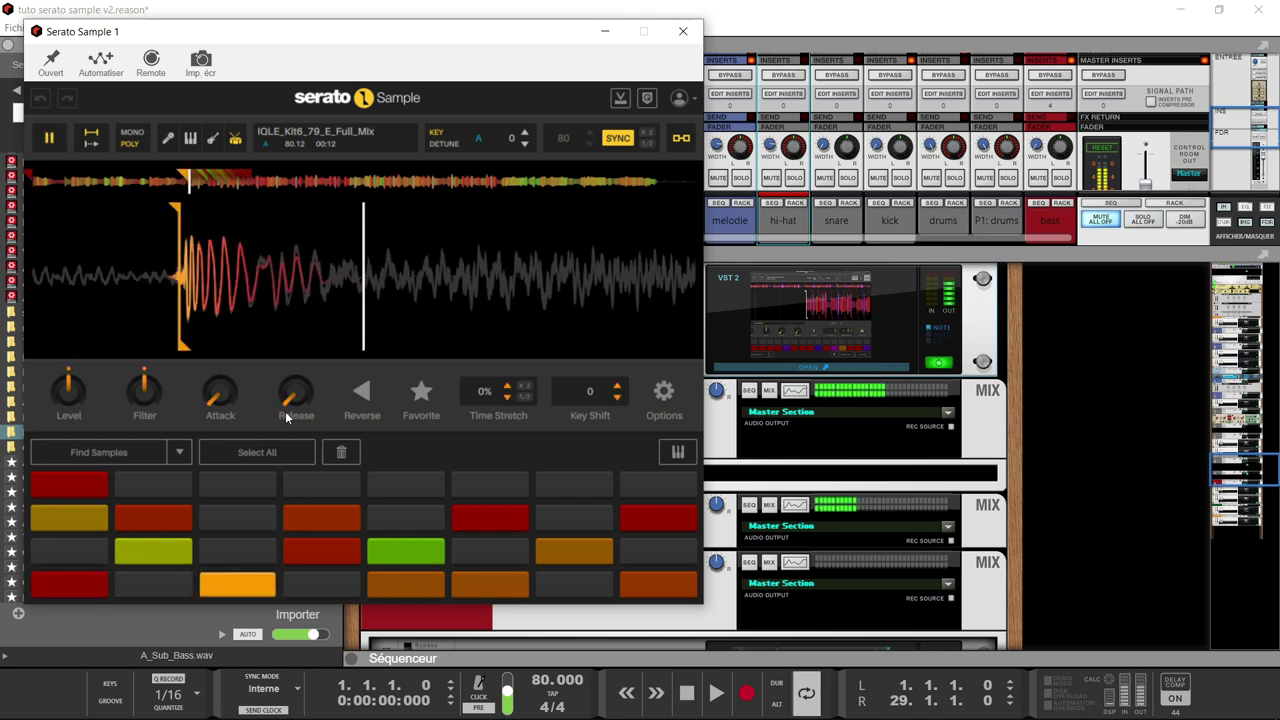
pyautogui.press('k')
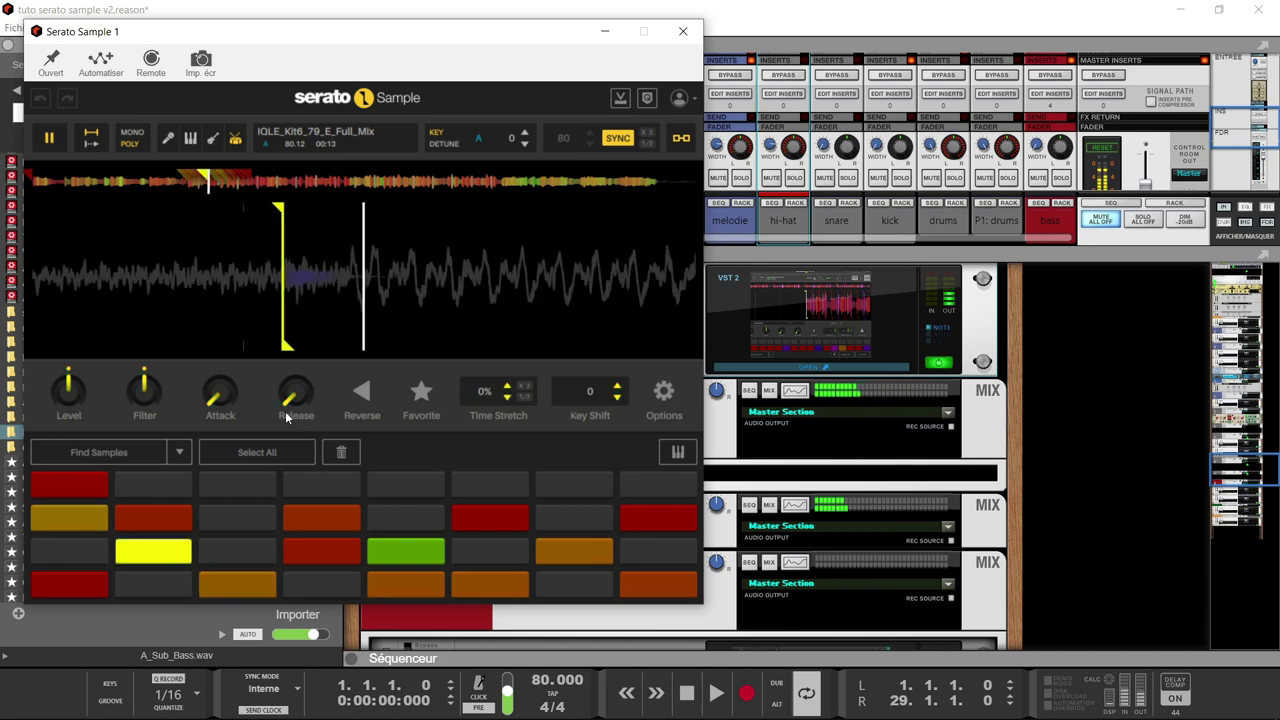
pyautogui.press('d')
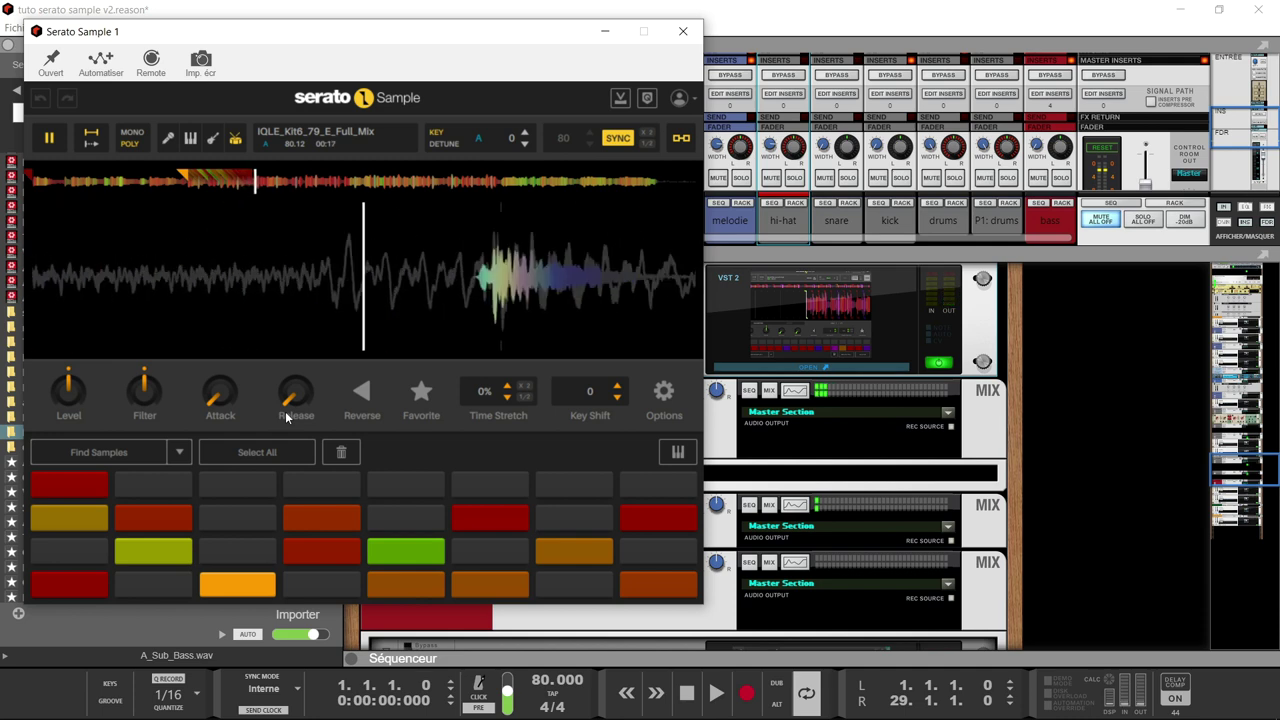
pyautogui.press('space')
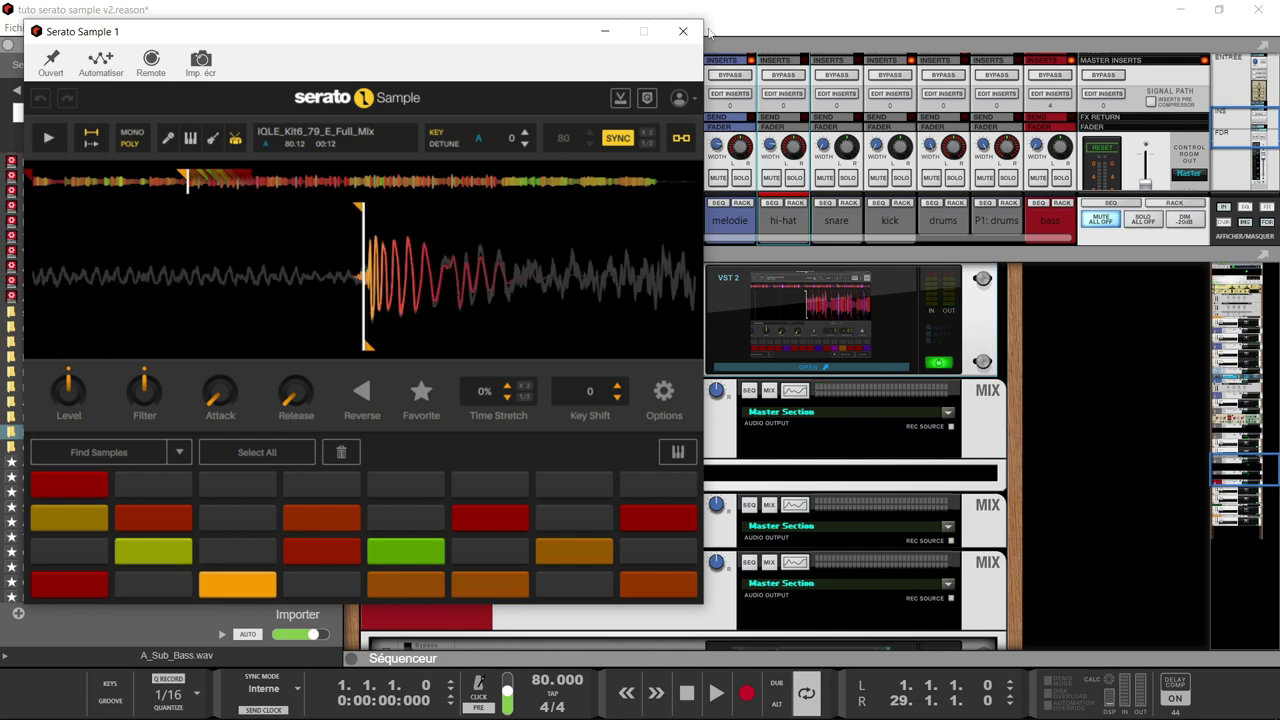
pyautogui.click(683, 32)
# Step: Reopen the Serato Sample 5 window from its device at the end of the rack
pyautogui.scroll(-10, 458, 495)
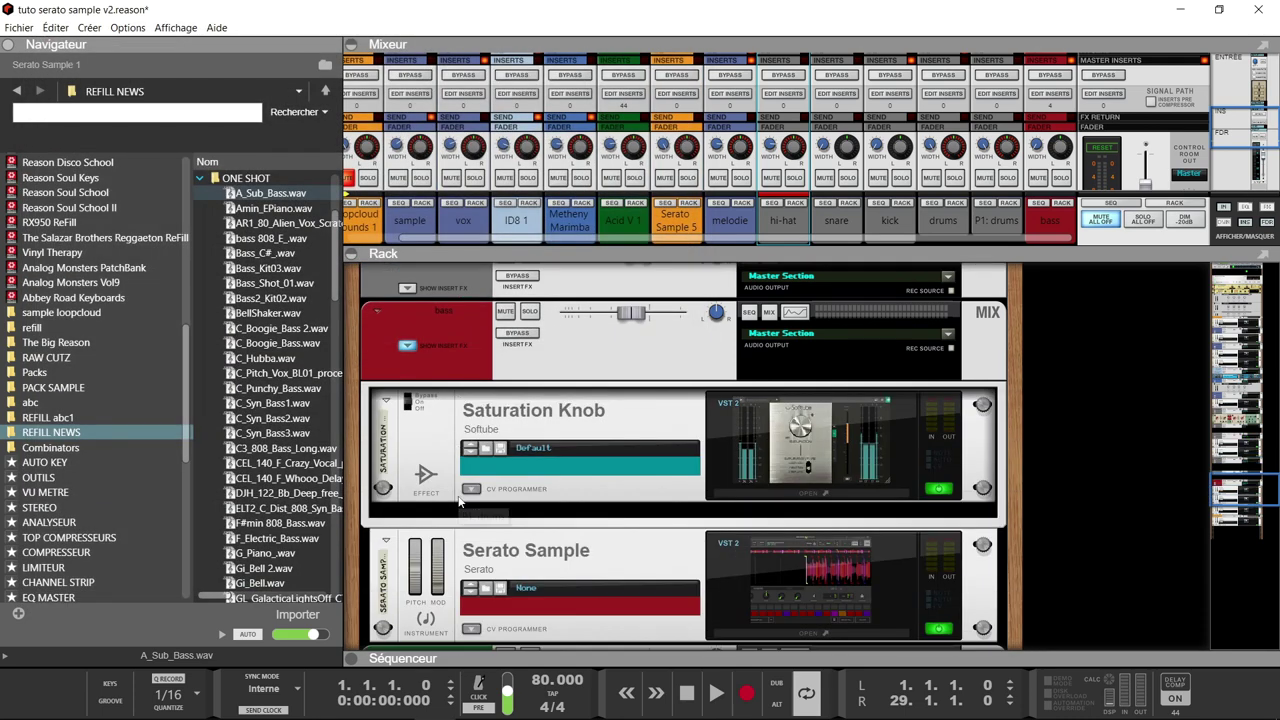
pyautogui.scroll(-4, 459, 500)
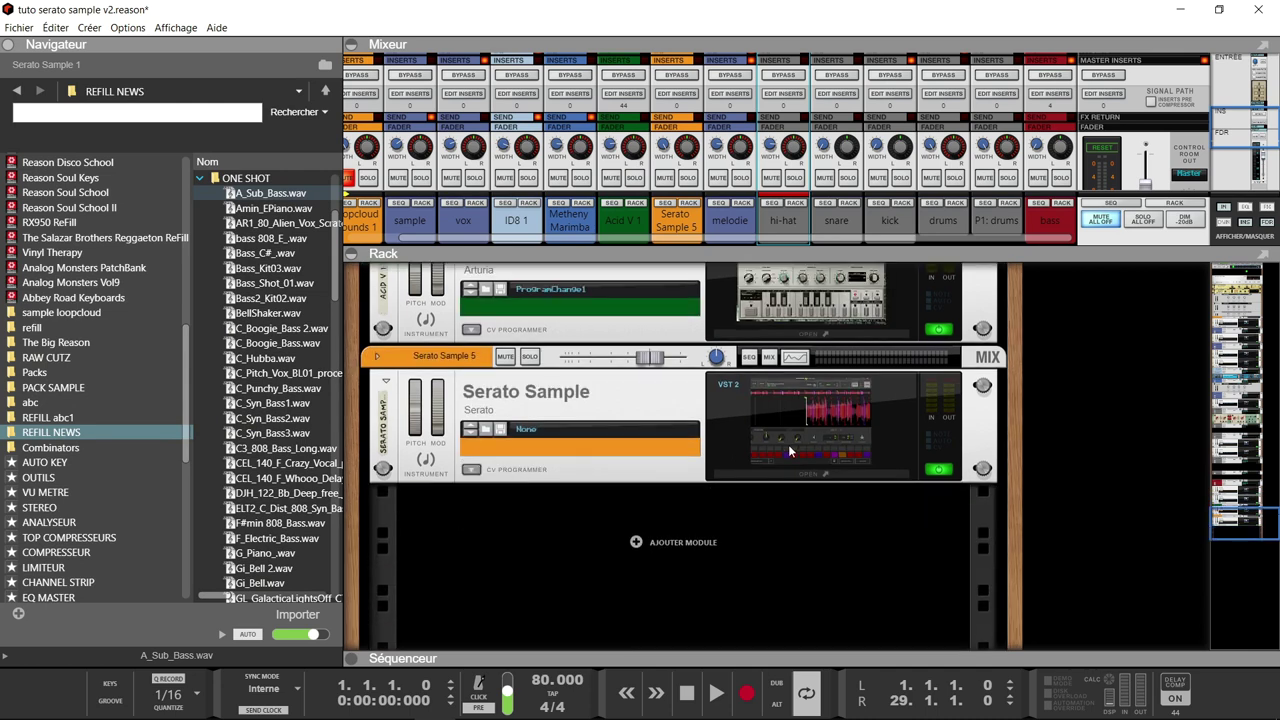
pyautogui.click(789, 448)
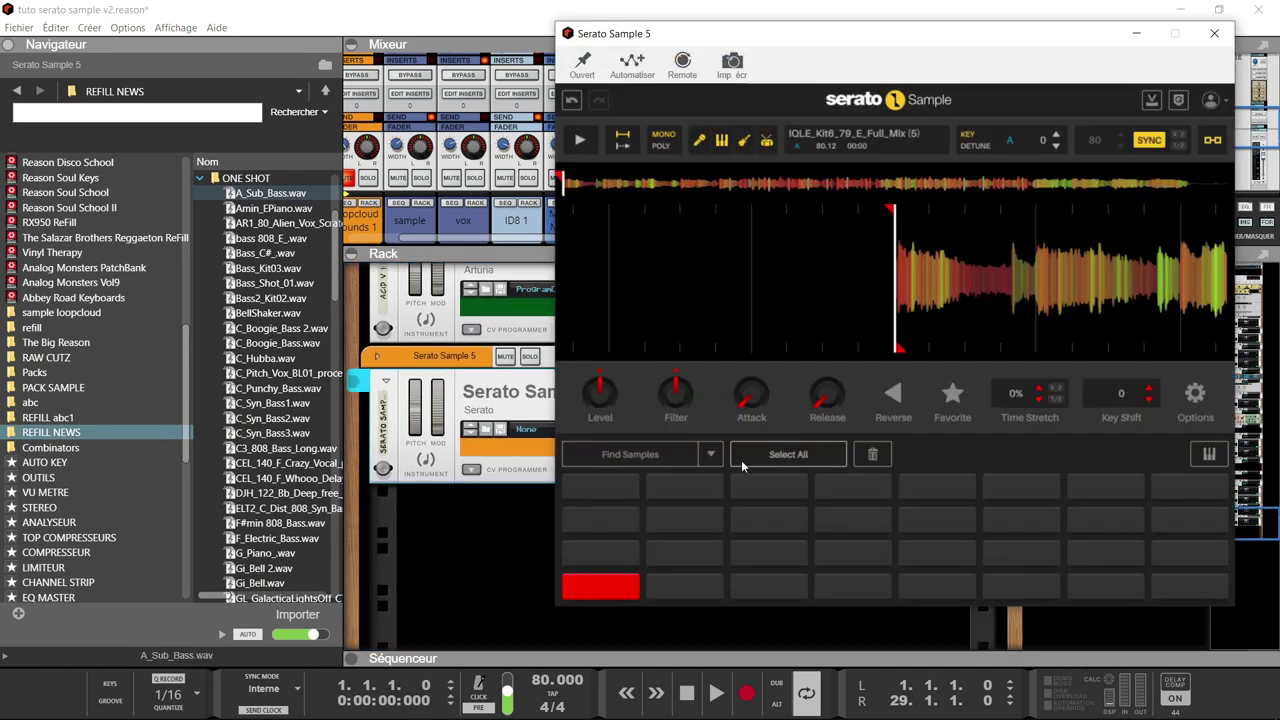
# Step: Select the Serato Sample 5 track in the sequencer, audition the full loop and stop playback
pyautogui.click(356, 661)
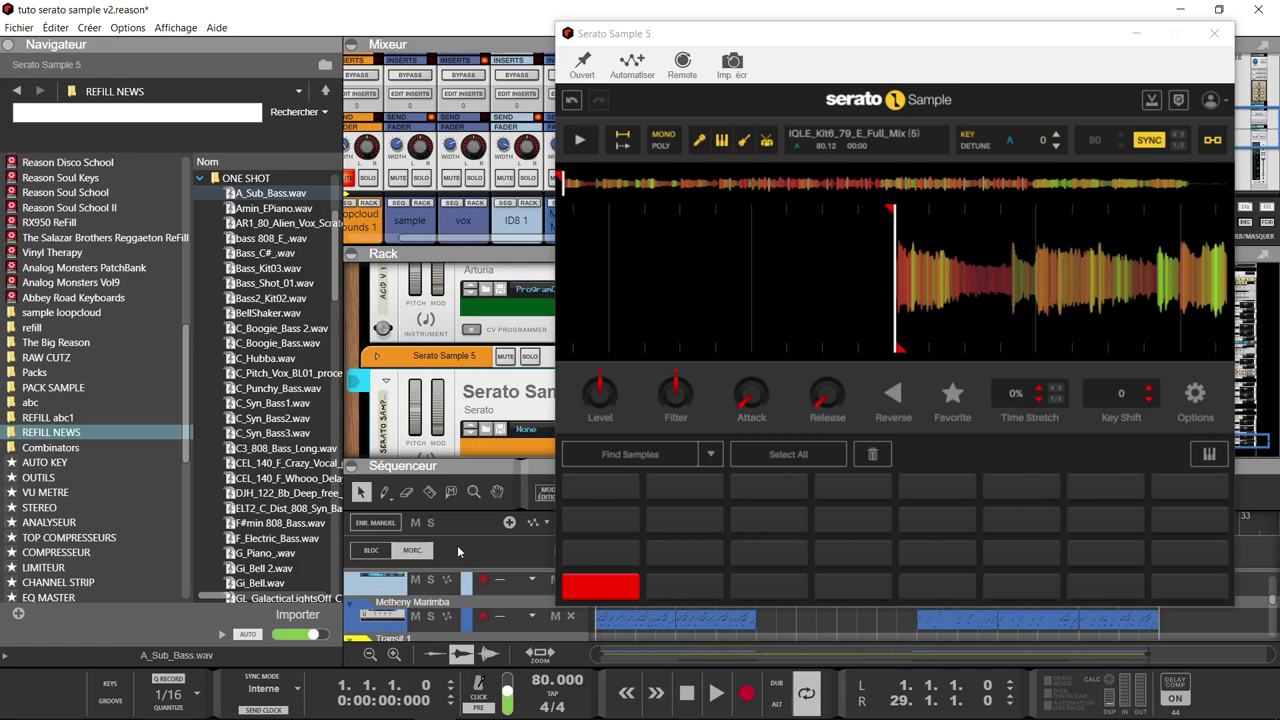
pyautogui.scroll(3, 455, 590)
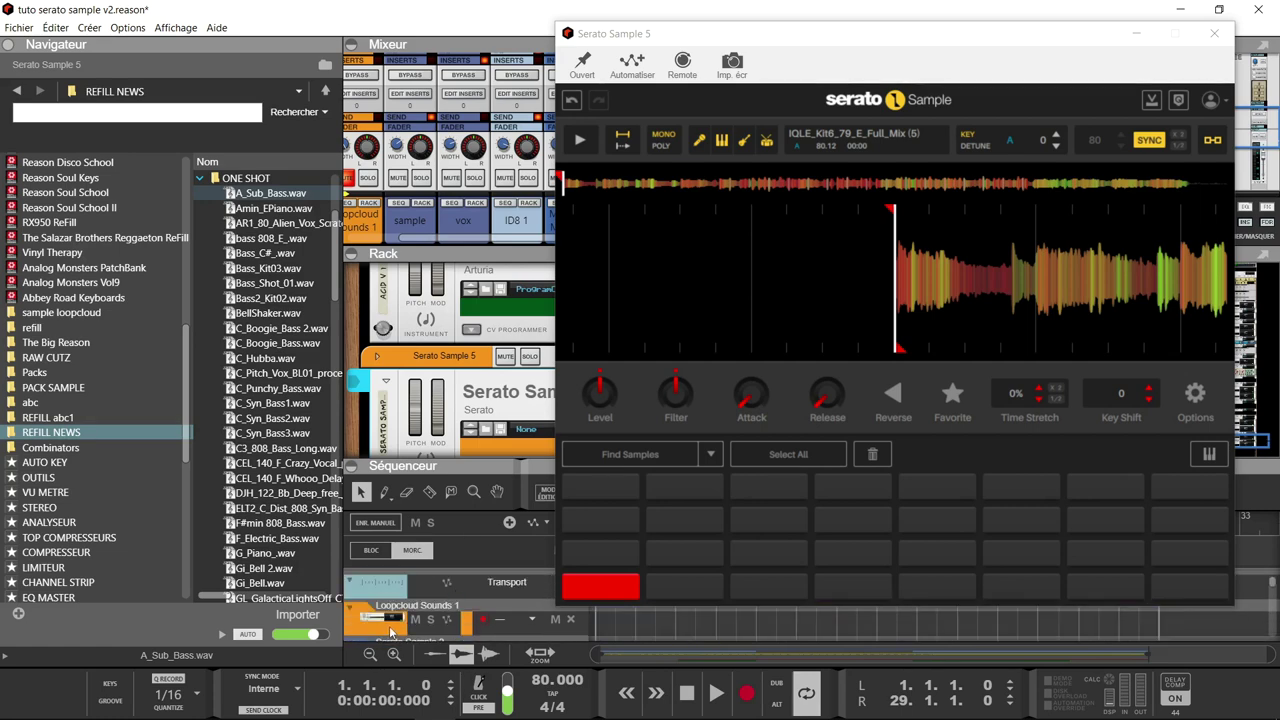
pyautogui.scroll(-2, 392, 632)
pyautogui.click(389, 601)
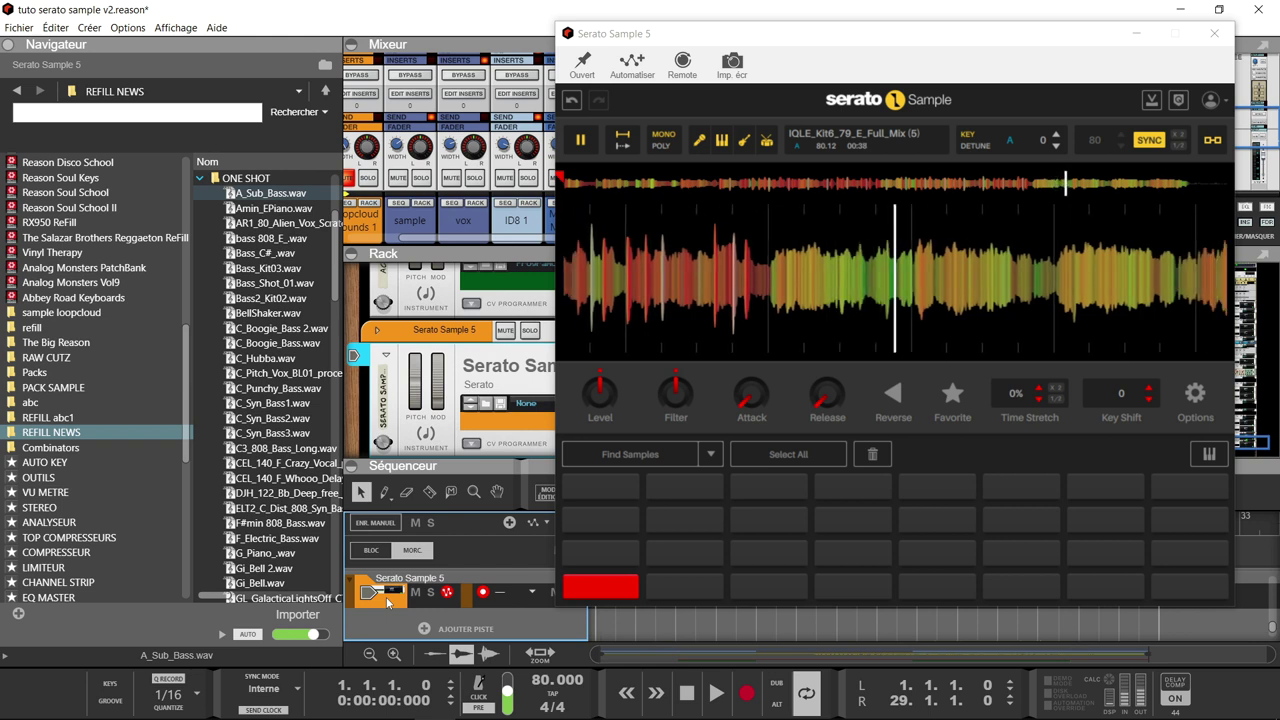
pyautogui.press('space')
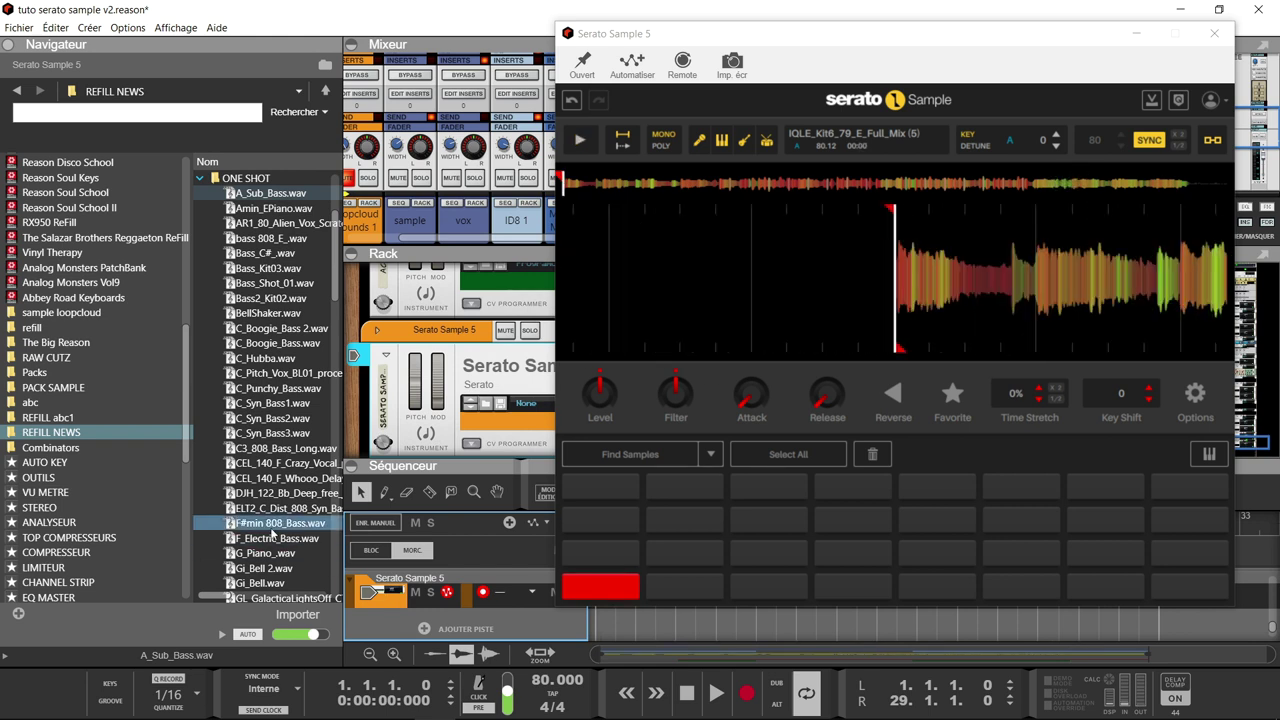
# Step: Try isolating the drums stem and set a cue point at about 00:12 on the third pad of the lowest row
pyautogui.click(770, 145)
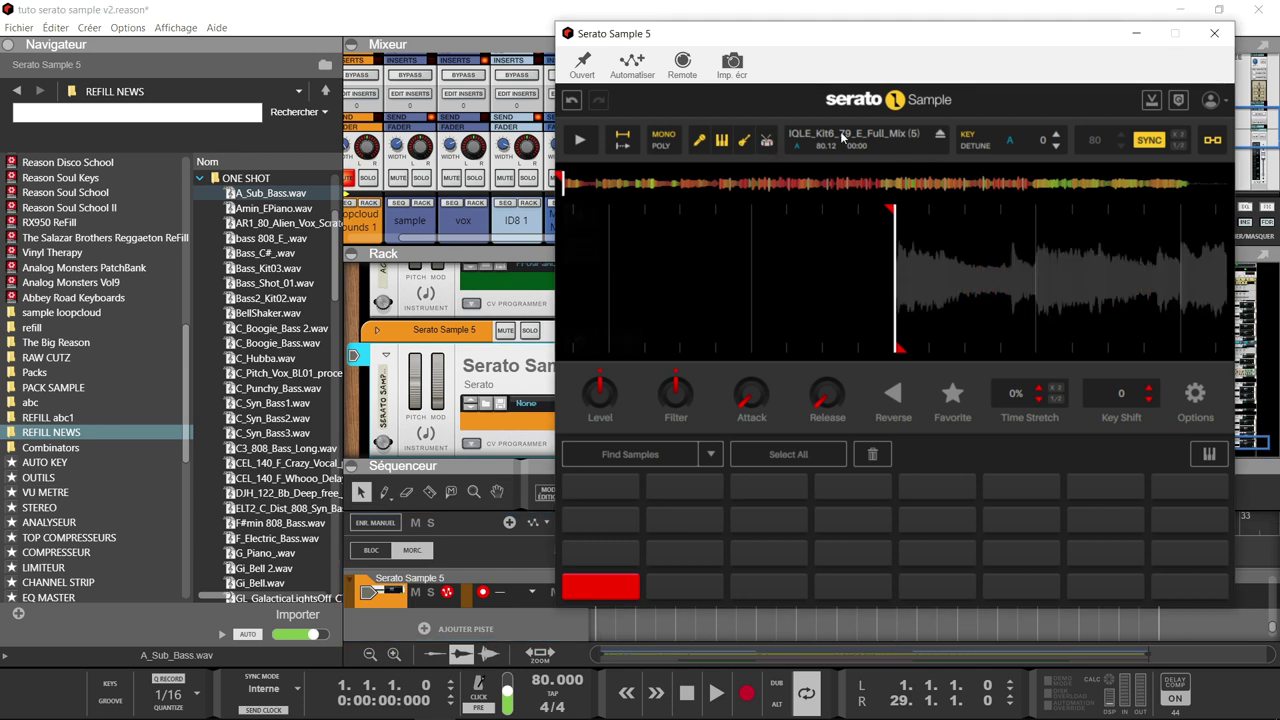
pyautogui.click(771, 144)
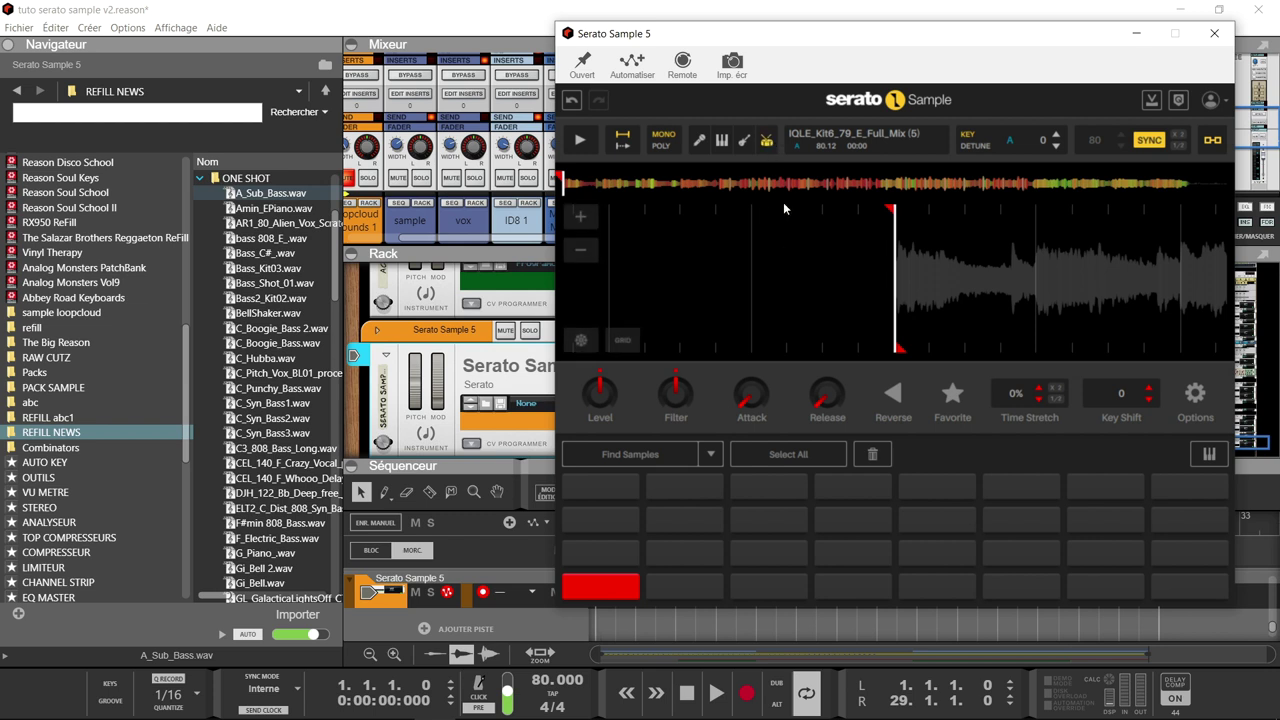
pyautogui.click(1050, 260)
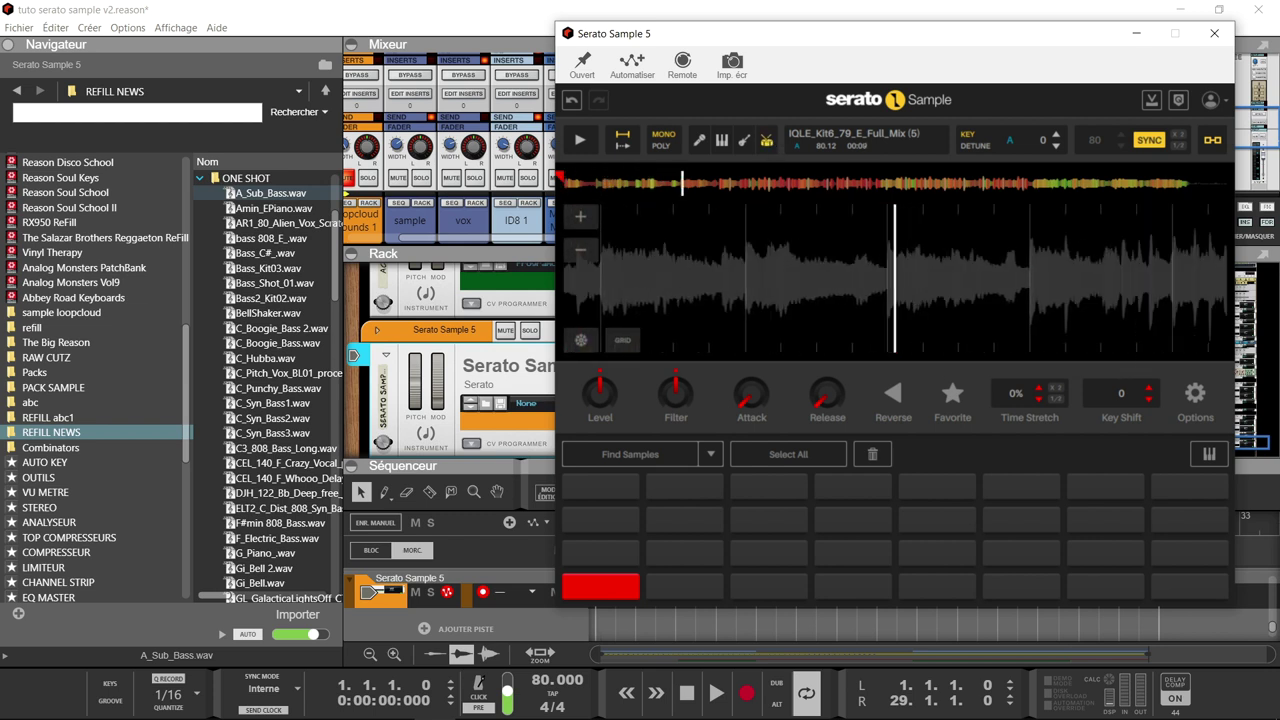
pyautogui.click(330, 239)
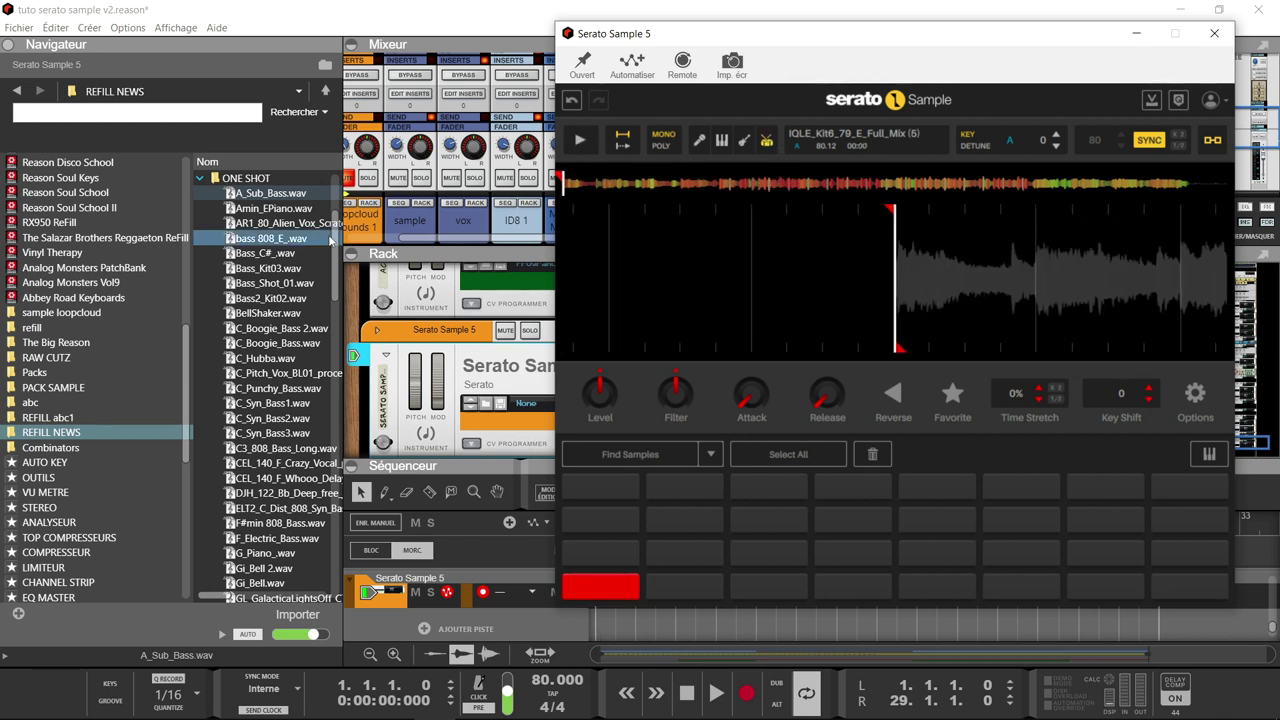
pyautogui.press('space')
pyautogui.click(748, 138)
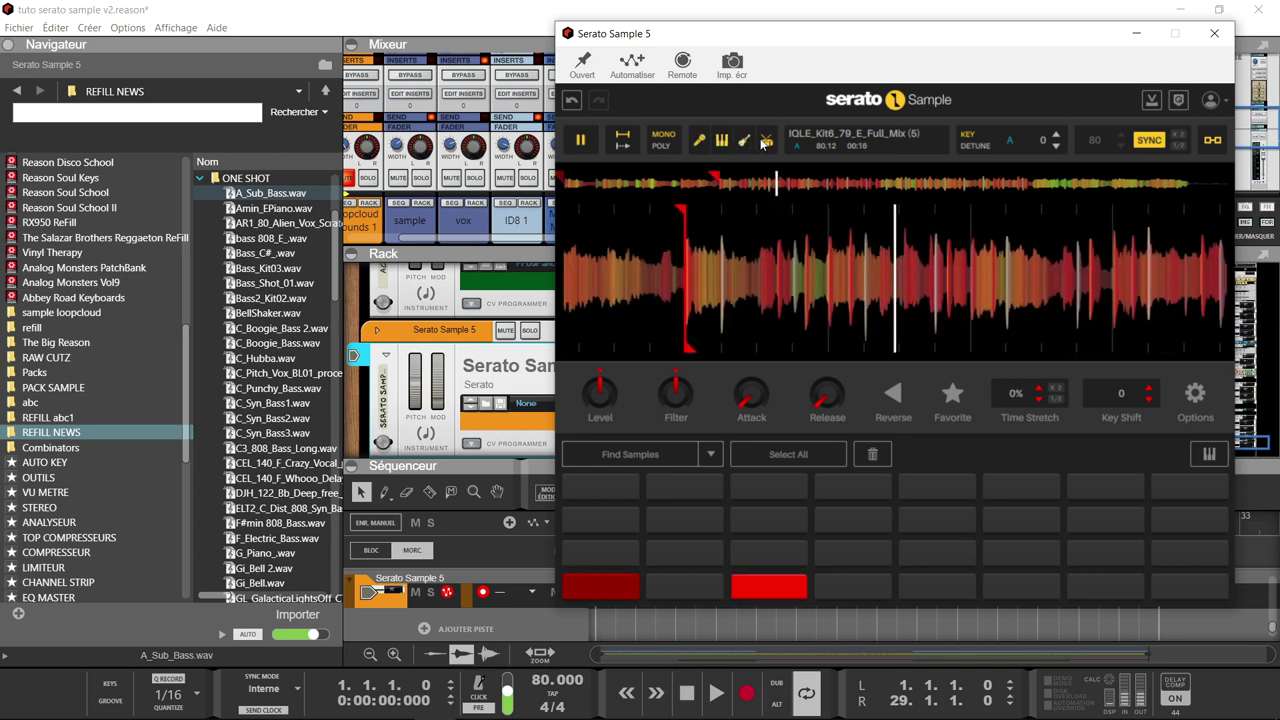
# Step: Isolate the drums stem and audition the third pad's slice with drums only
pyautogui.click(767, 142)
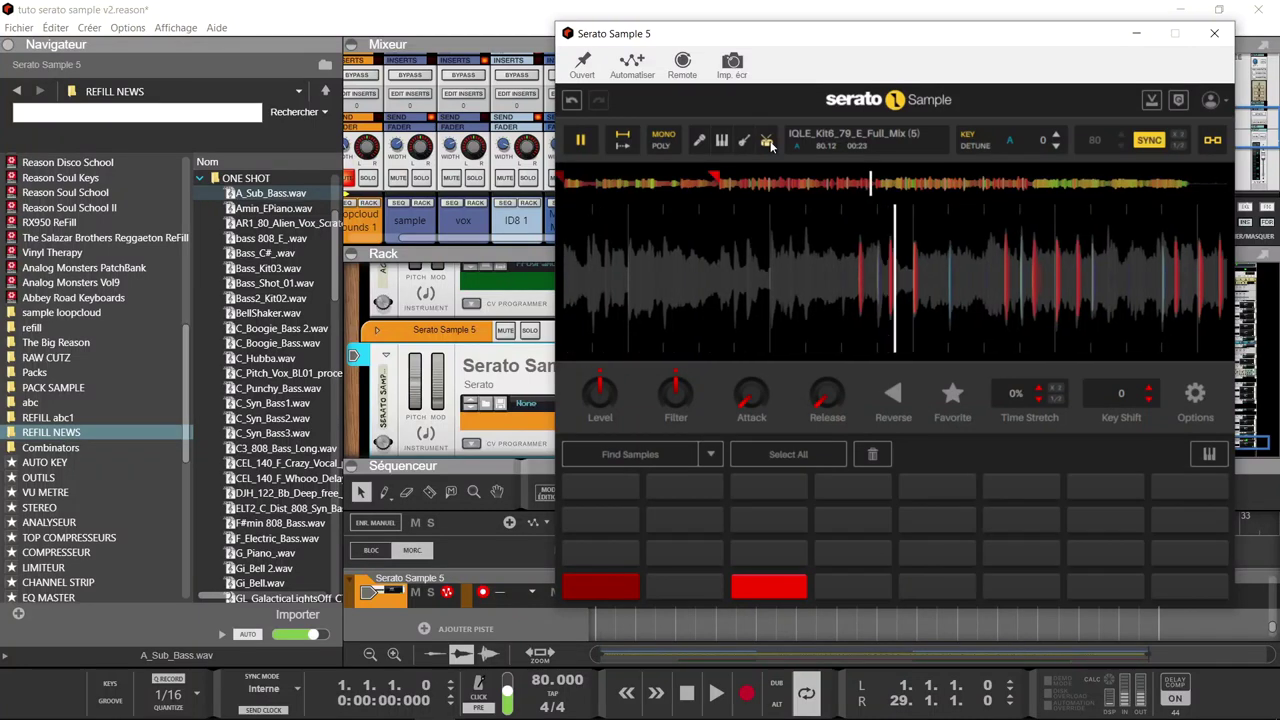
pyautogui.press('space')
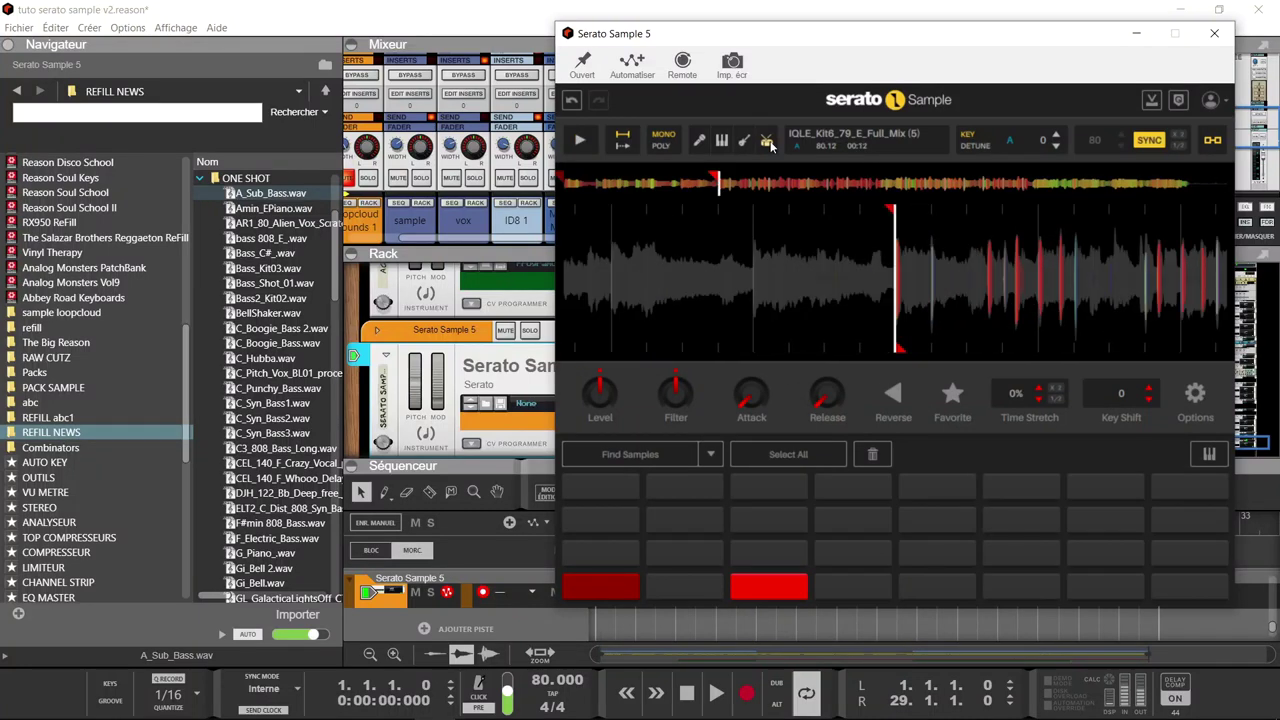
pyautogui.press('space')
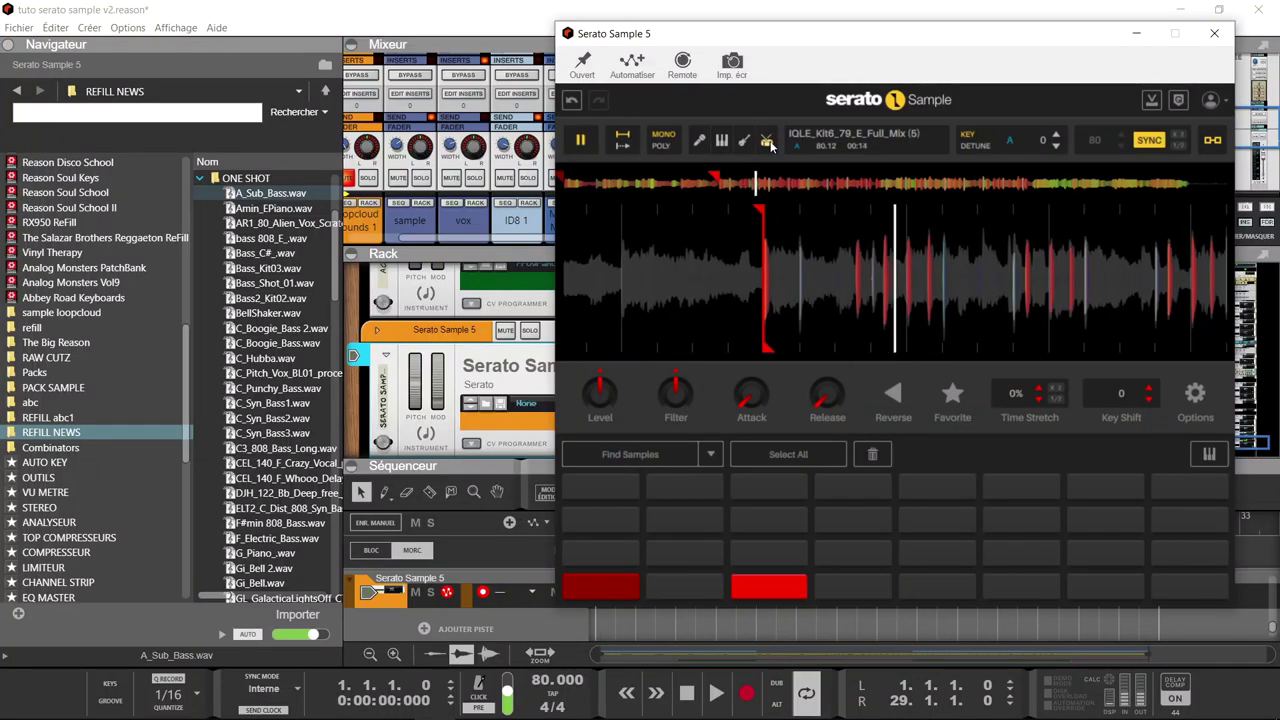
pyautogui.click(767, 141)
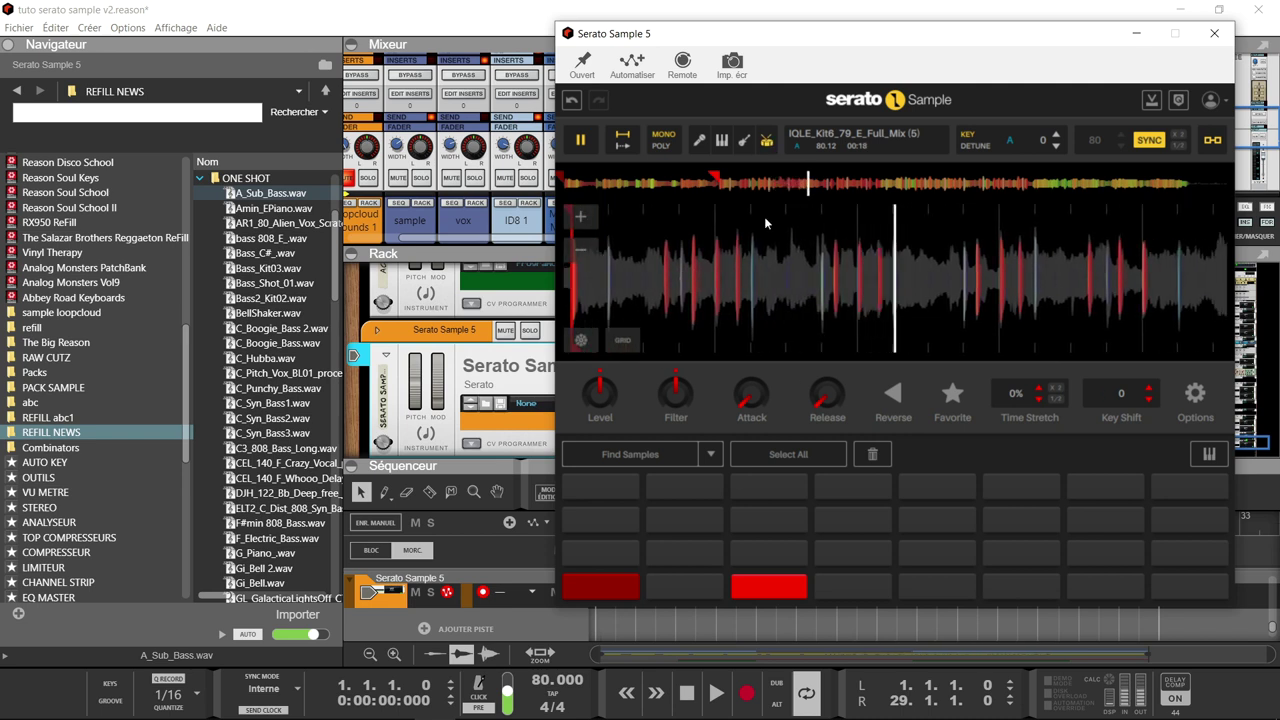
pyautogui.press('space')
# Step: Enable the bass stem alongside the drums and audition both together
pyautogui.click(743, 143)
pyautogui.press('space')
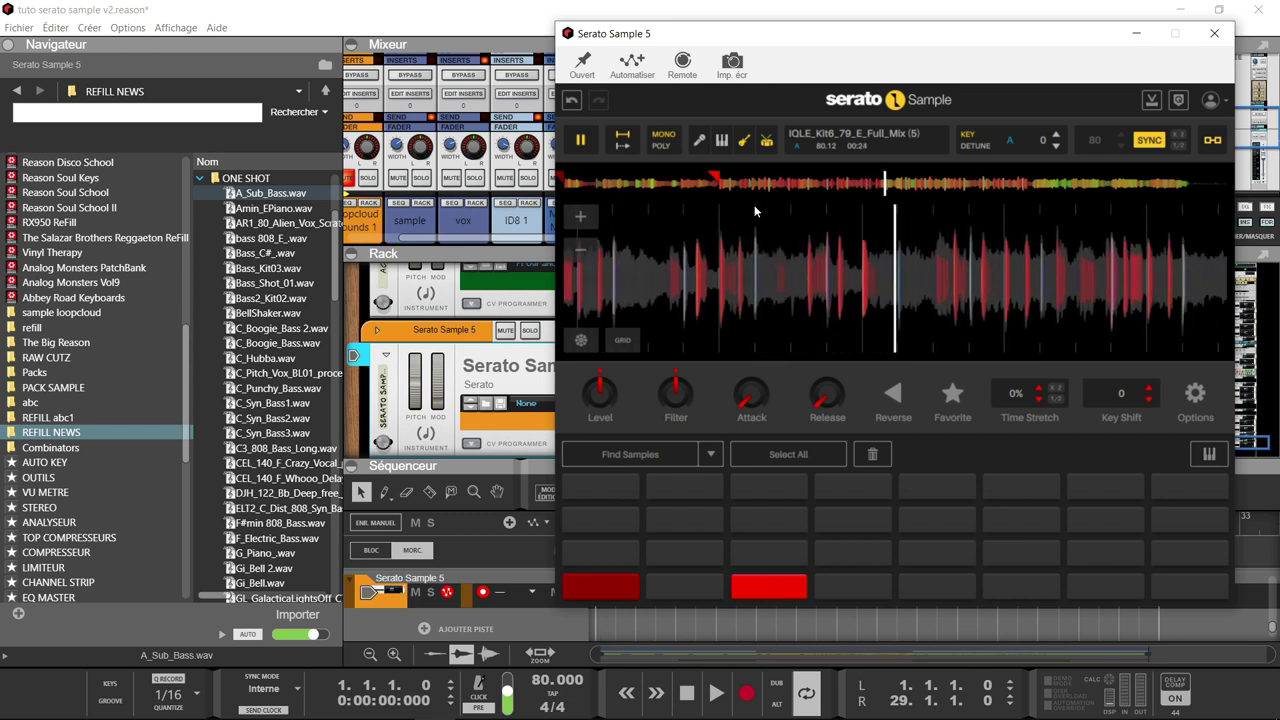
pyautogui.press('space')
# Step: Enable the melody stem alongside bass and drums, audition the combination and stop playback
pyautogui.click(726, 144)
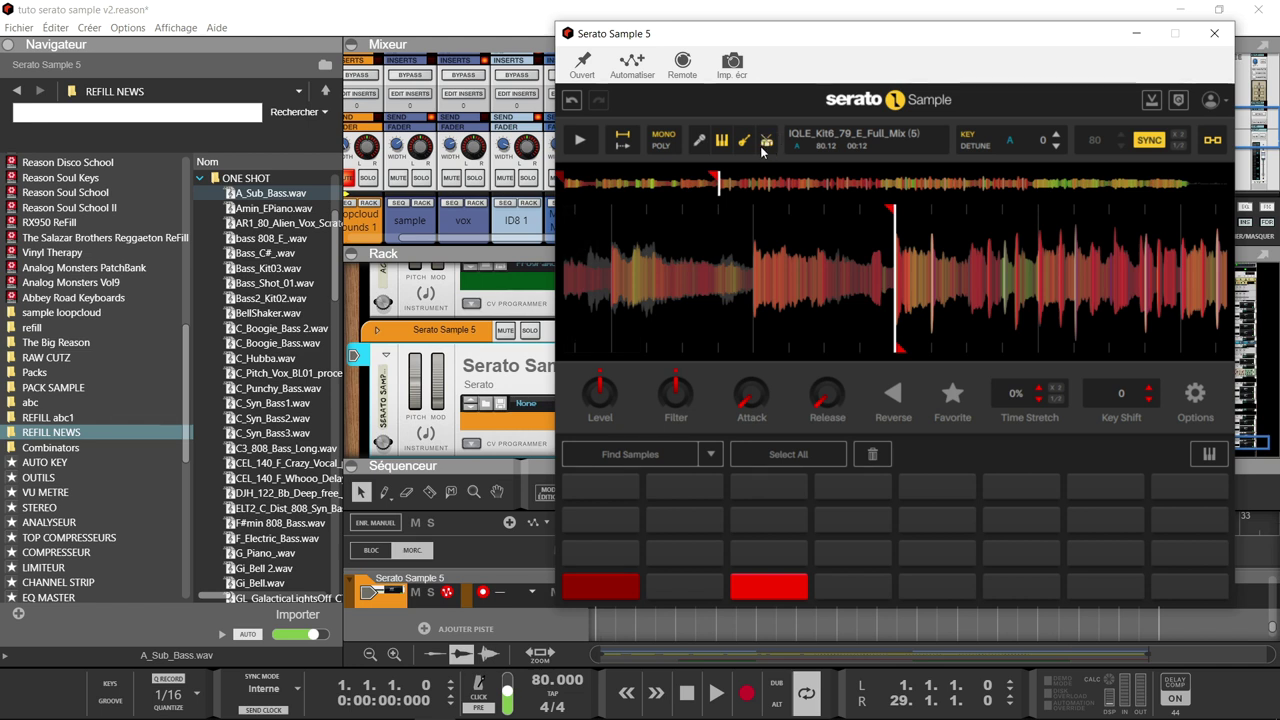
pyautogui.press('space')
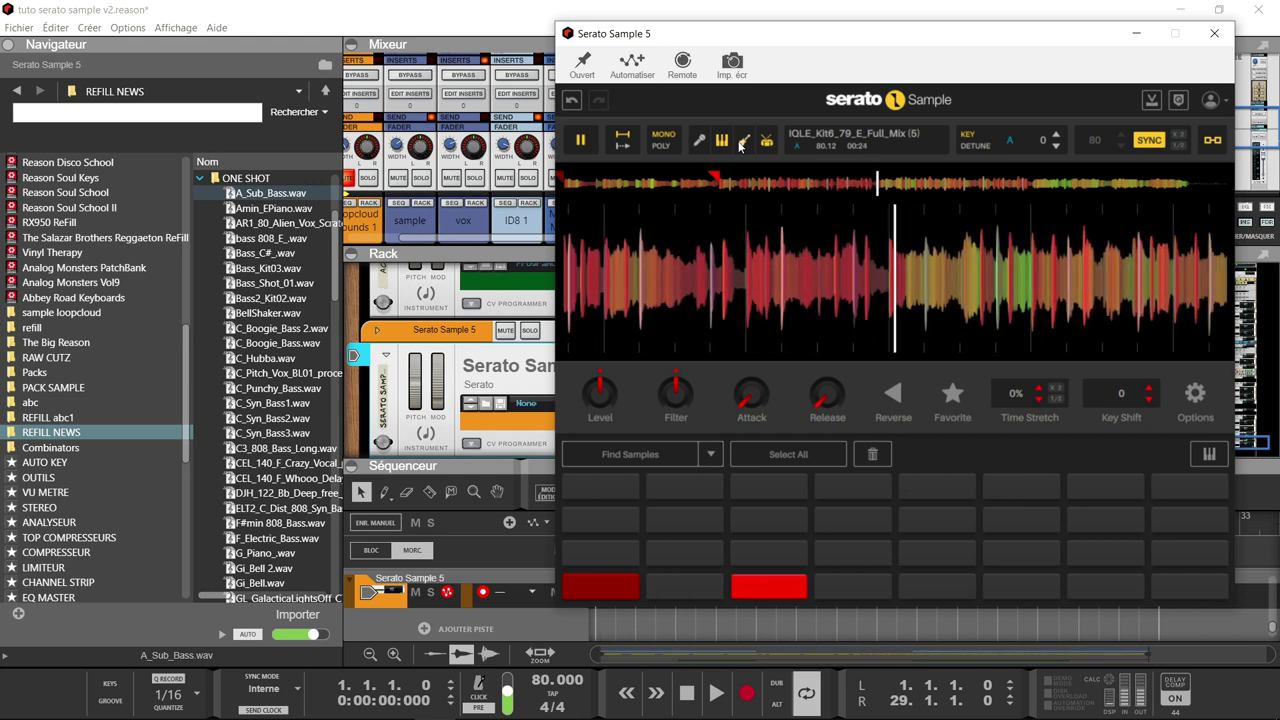
pyautogui.press('space')
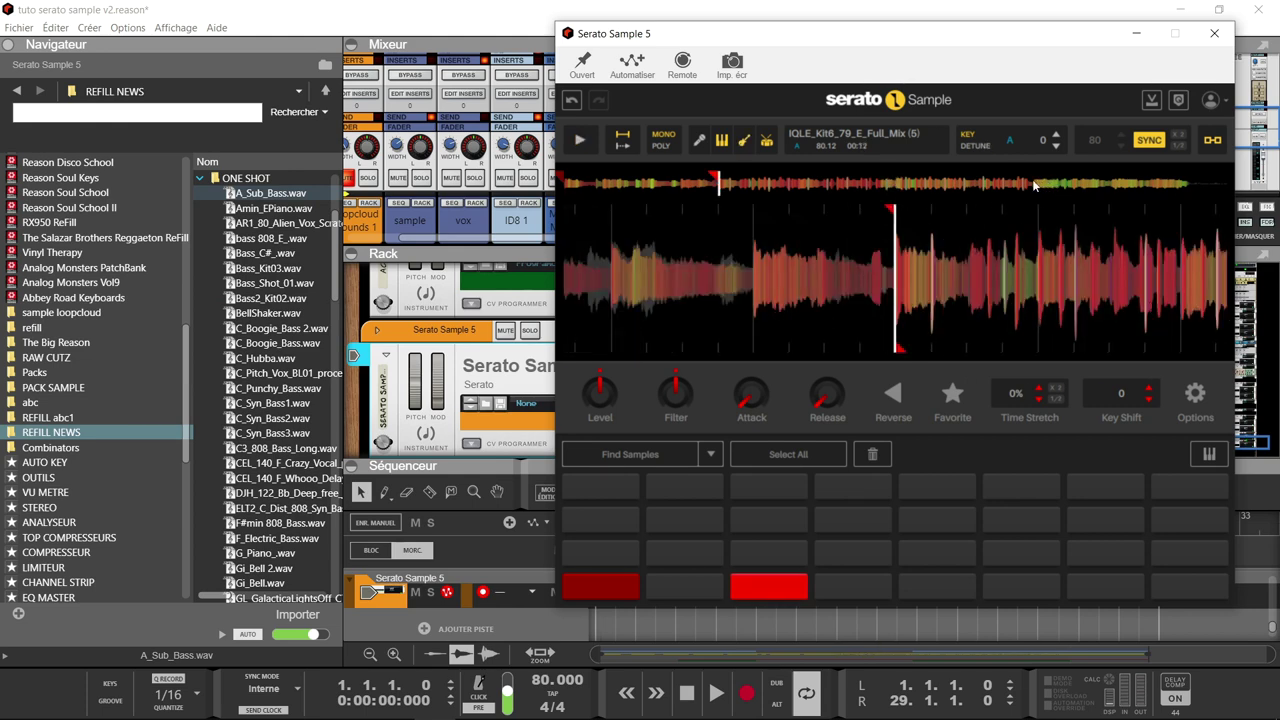
# Step: Set a cue point at about 00:38 on the fifth pad of the lowest row and audition the slice without vocals
pyautogui.click(1034, 184)
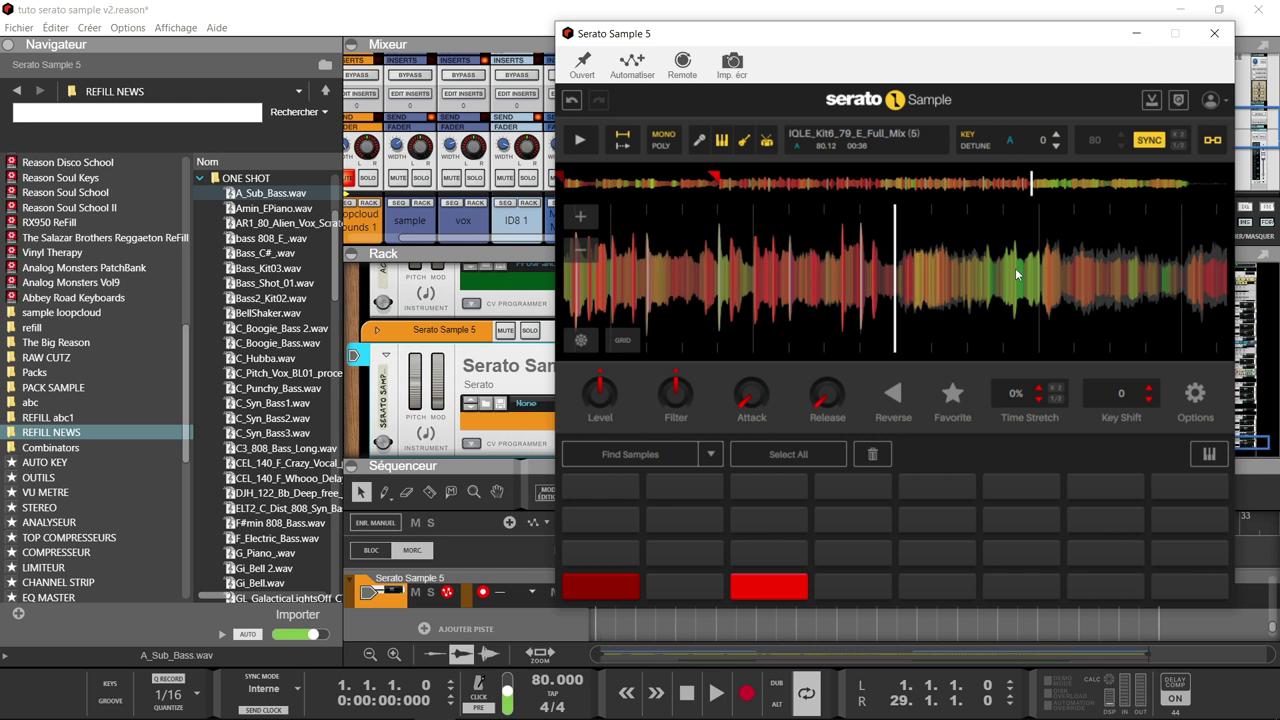
pyautogui.click(880, 282)
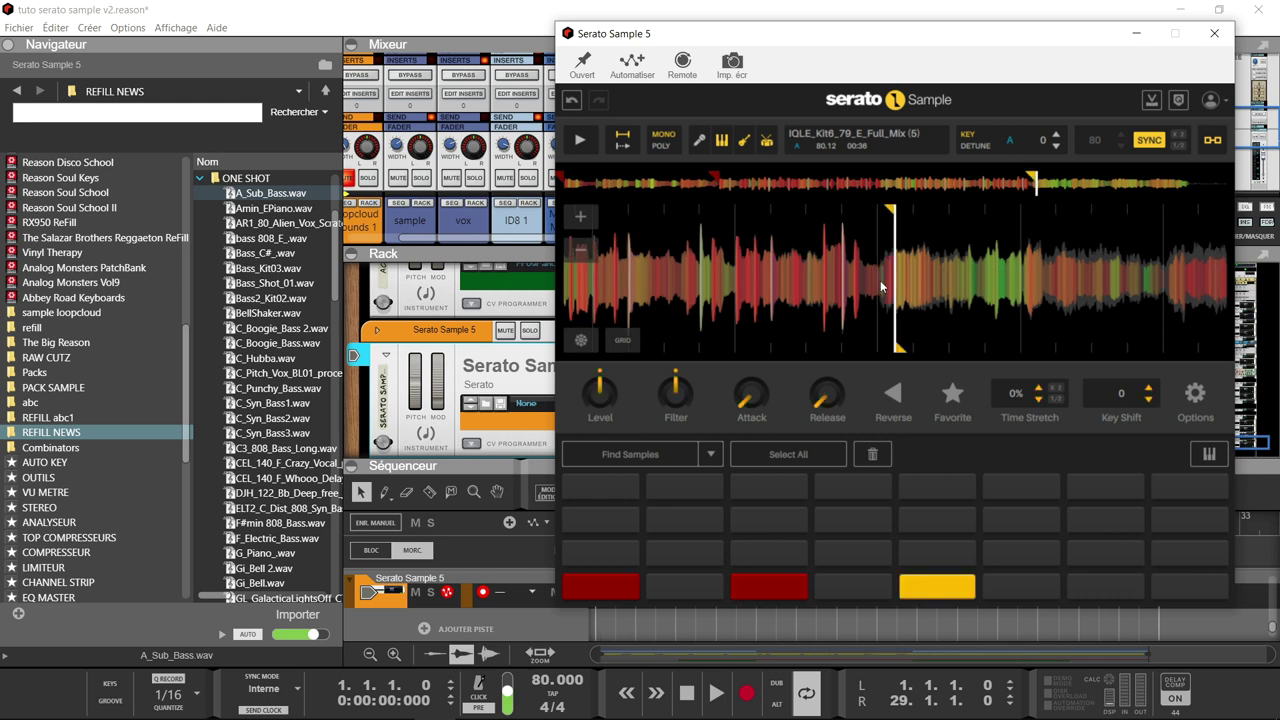
pyautogui.press('space')
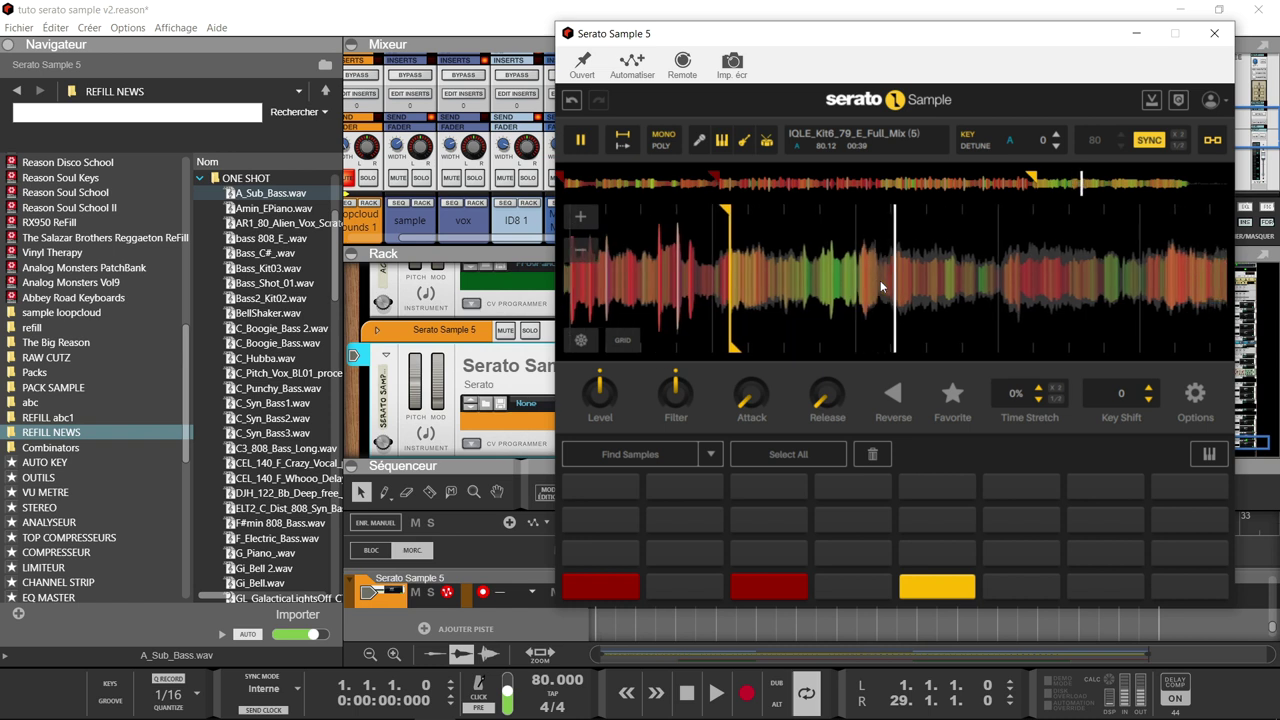
pyautogui.press('space')
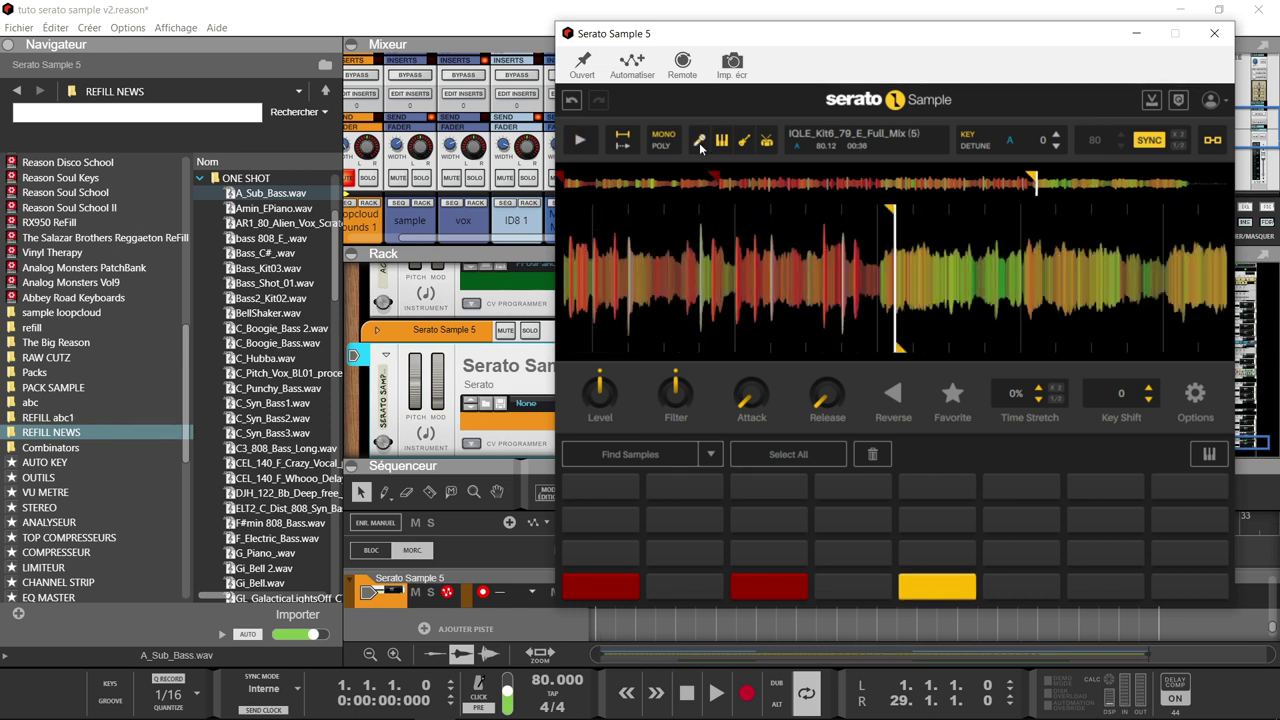
# Step: Compare the fifth pad's slice with the vocals stem enabled and with it disabled
pyautogui.press('space')
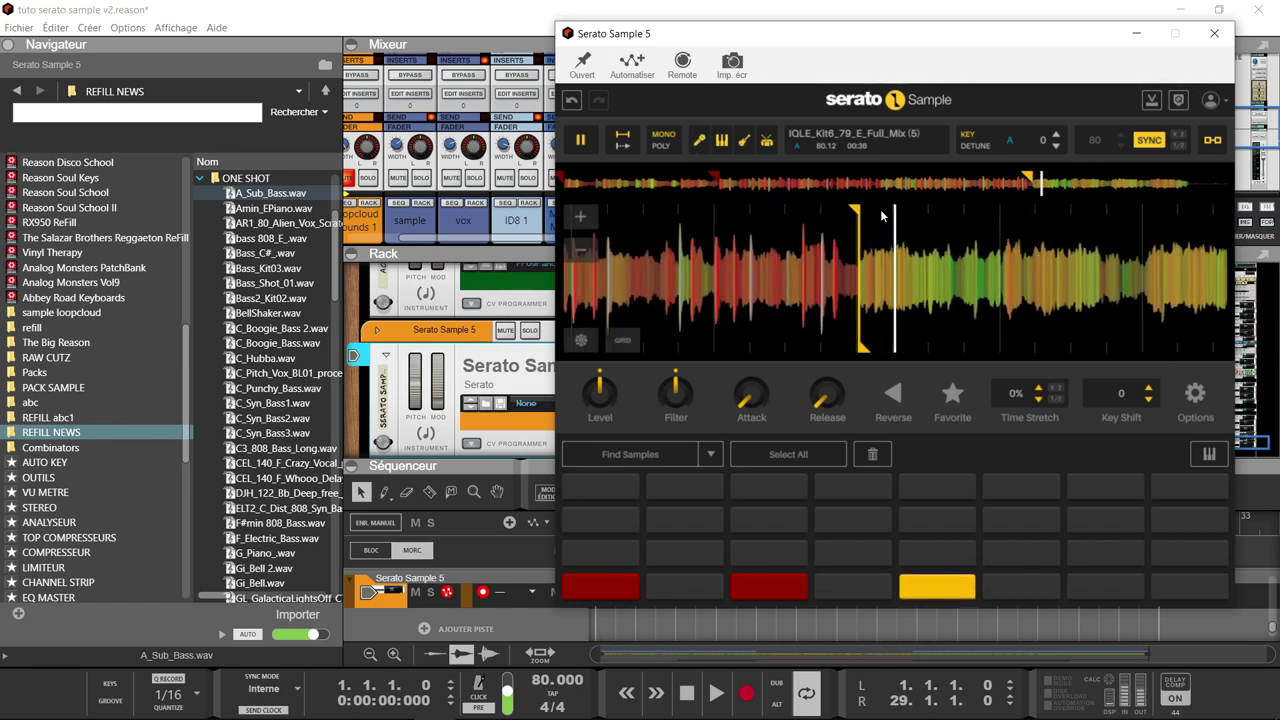
pyautogui.press('space')
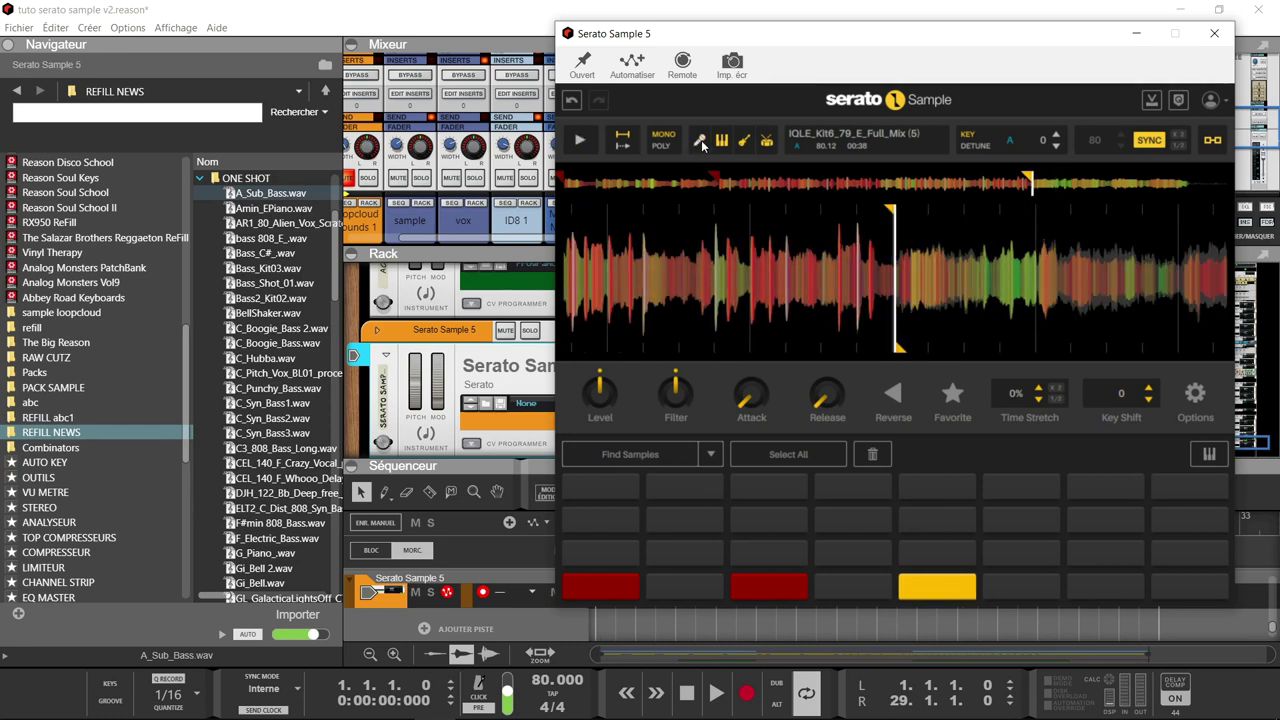
pyautogui.press('space')
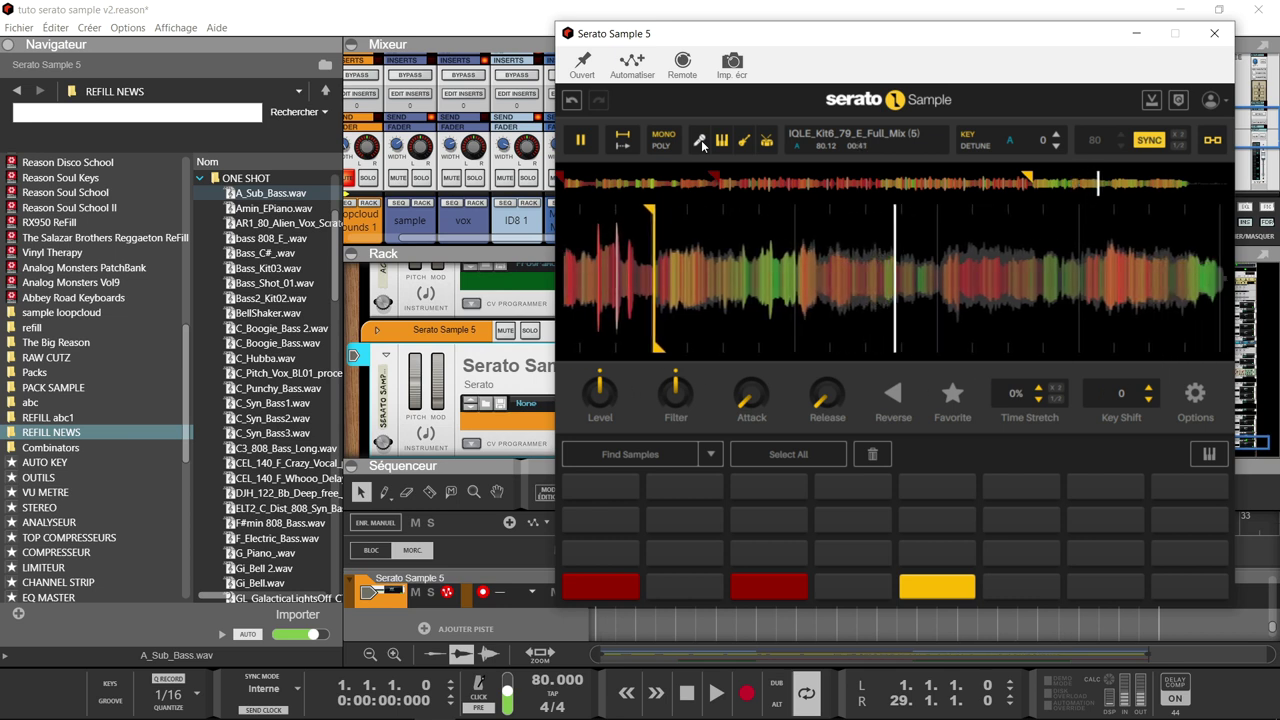
pyautogui.press('space')
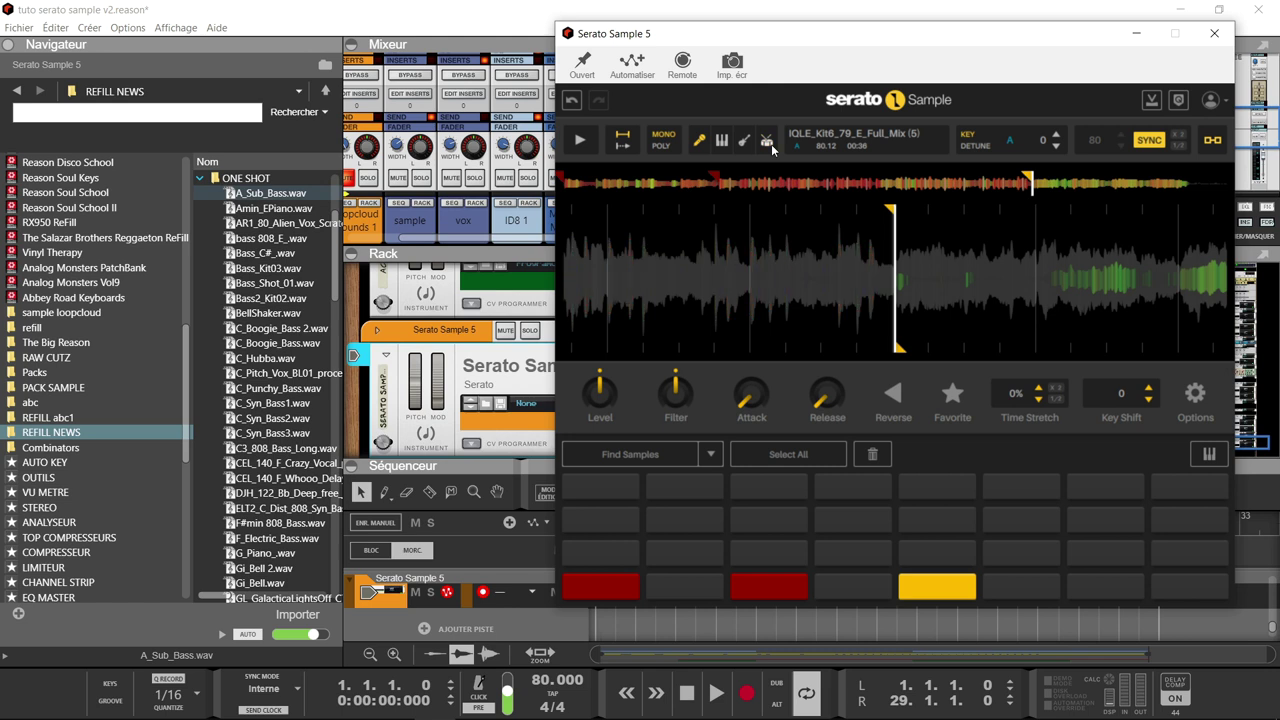
# Step: Isolate the vocals stem, audition the vocals alone from the pads and close the Serato Sample 5 window
pyautogui.press('space')
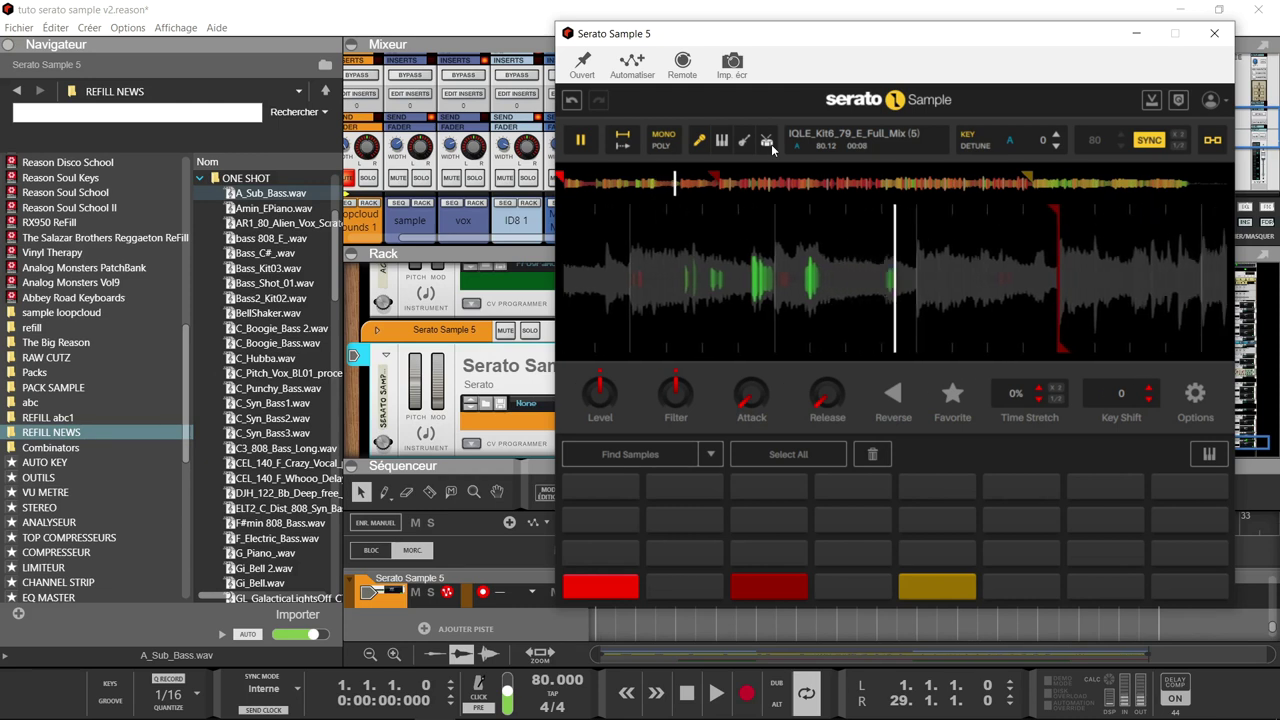
pyautogui.press('space')
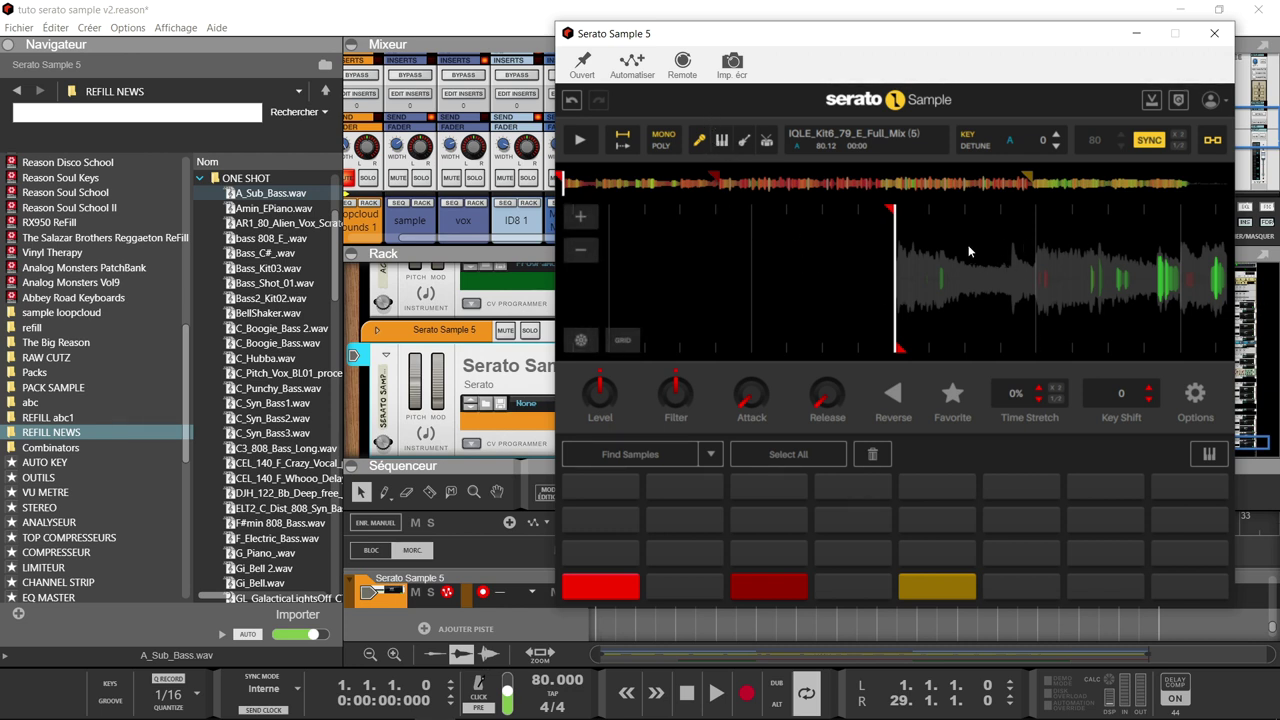
pyautogui.click(1221, 35)
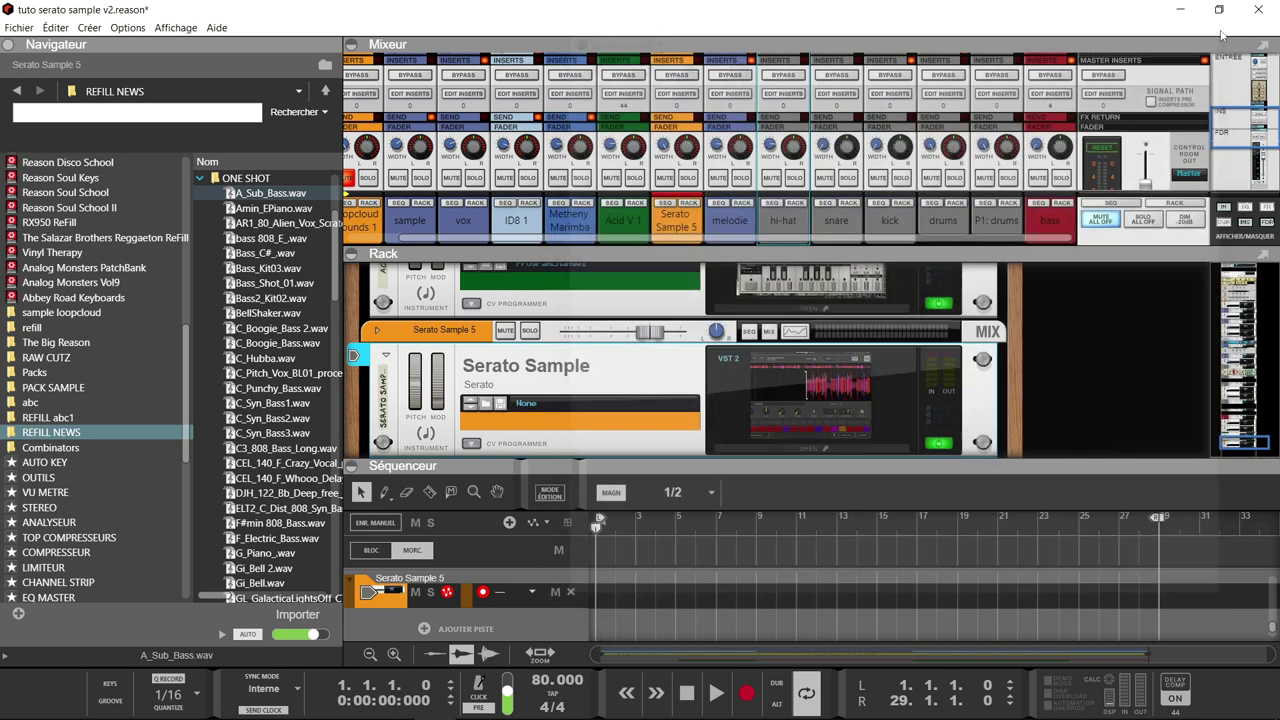
# Step: Open Serato Sample 4 and audition the third pad's vocal slice in keyboard mode with Mono playback
pyautogui.scroll(5, 879, 384)
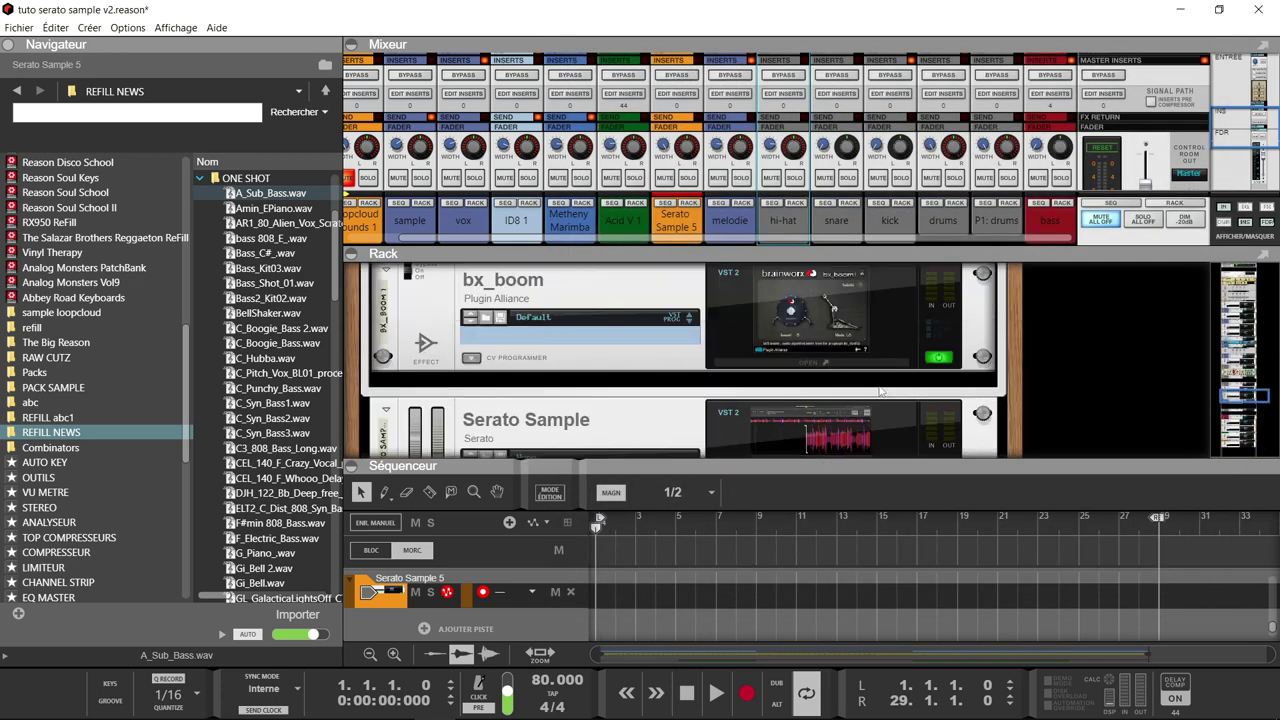
pyautogui.doubleClick(551, 604)
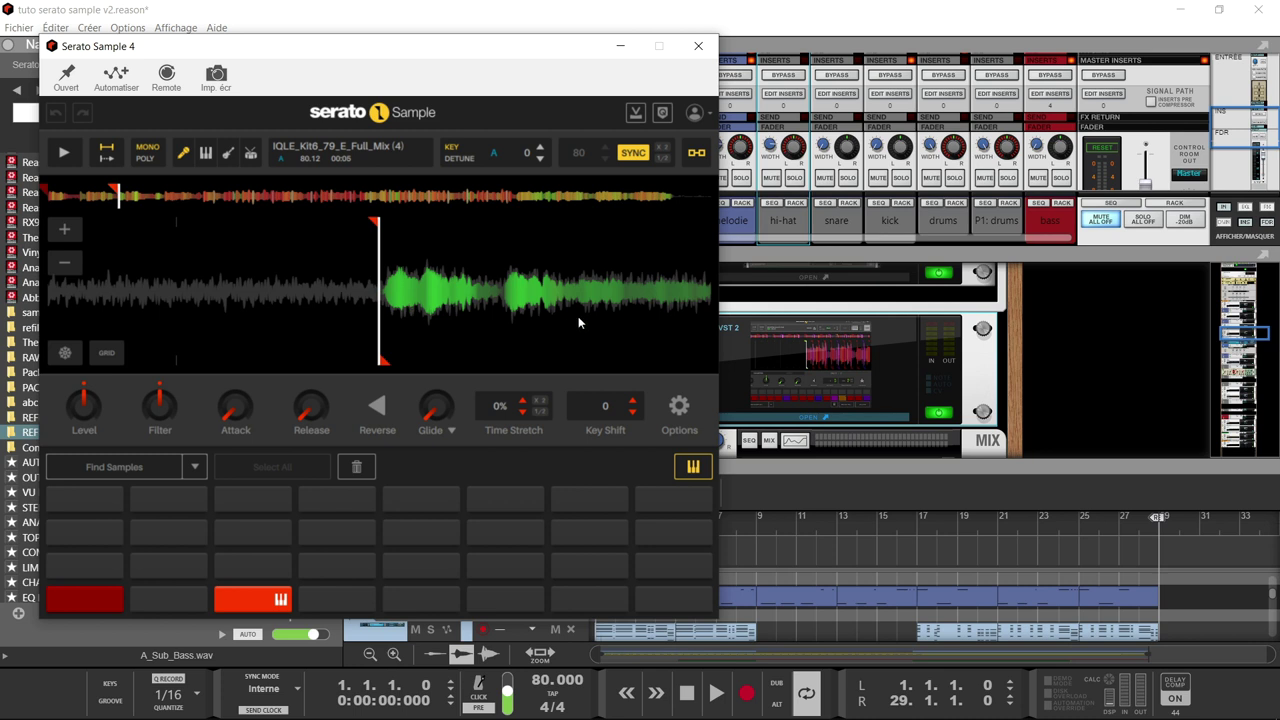
pyautogui.click(695, 468)
pyautogui.click(695, 468)
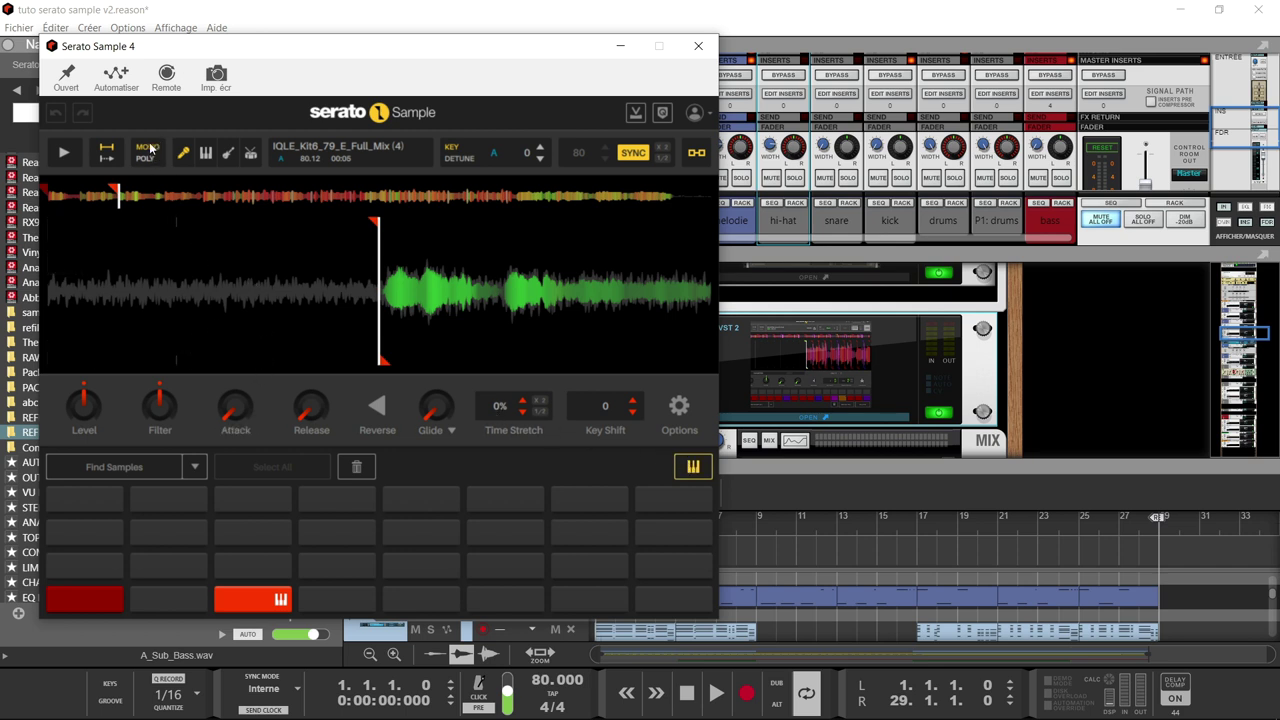
pyautogui.press('space')
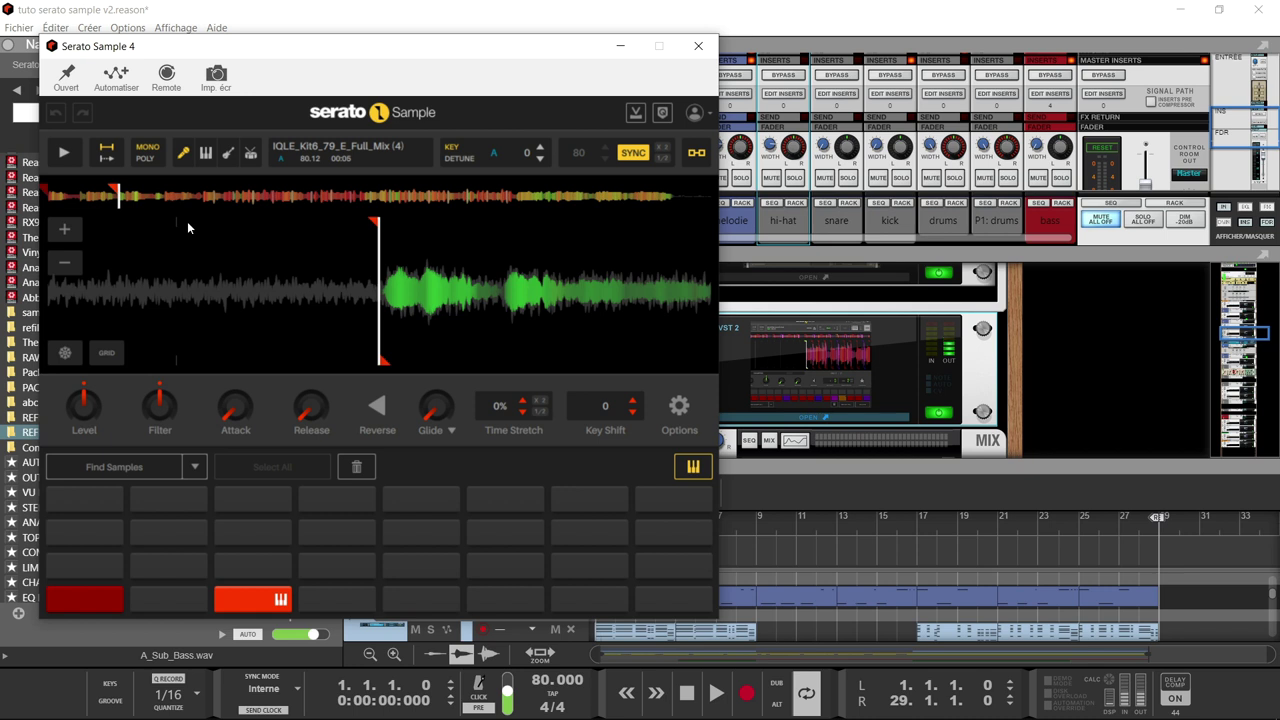
pyautogui.press('space')
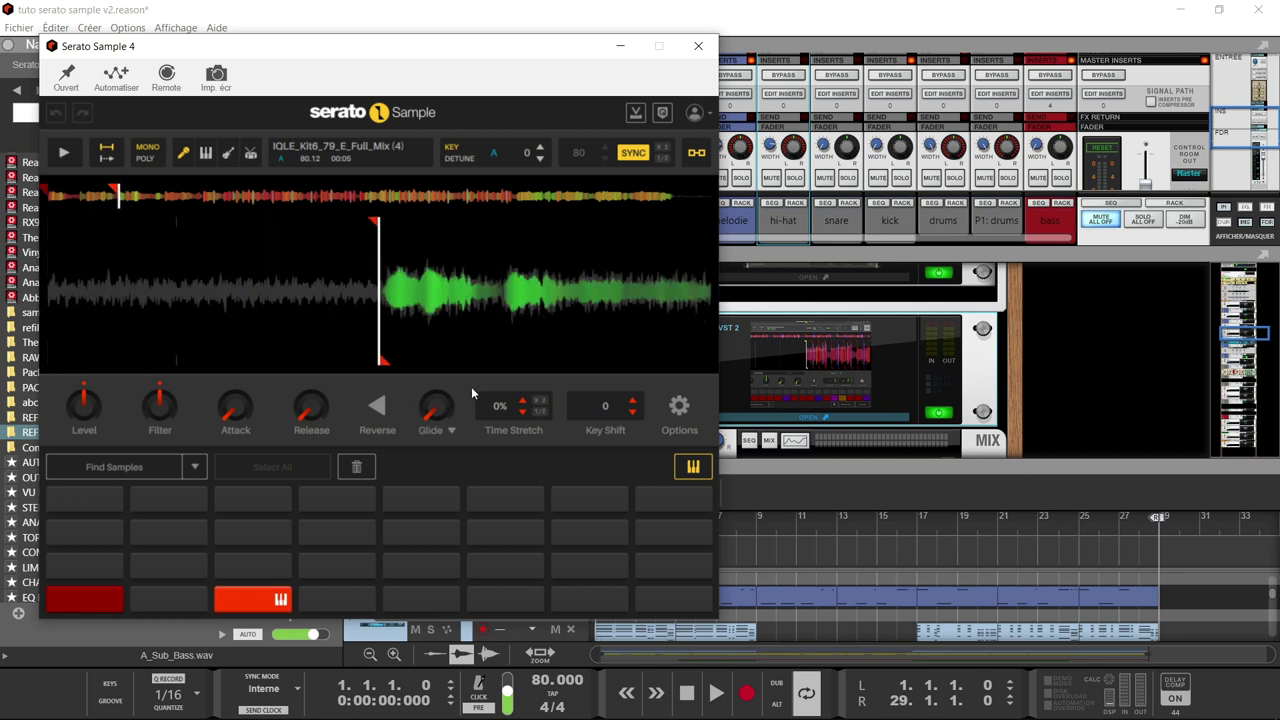
# Step: Try a glide time of about 386 ms on the vocal slice and audition it in Mono mode
pyautogui.scroll(5, 433, 407)
pyautogui.press('space')
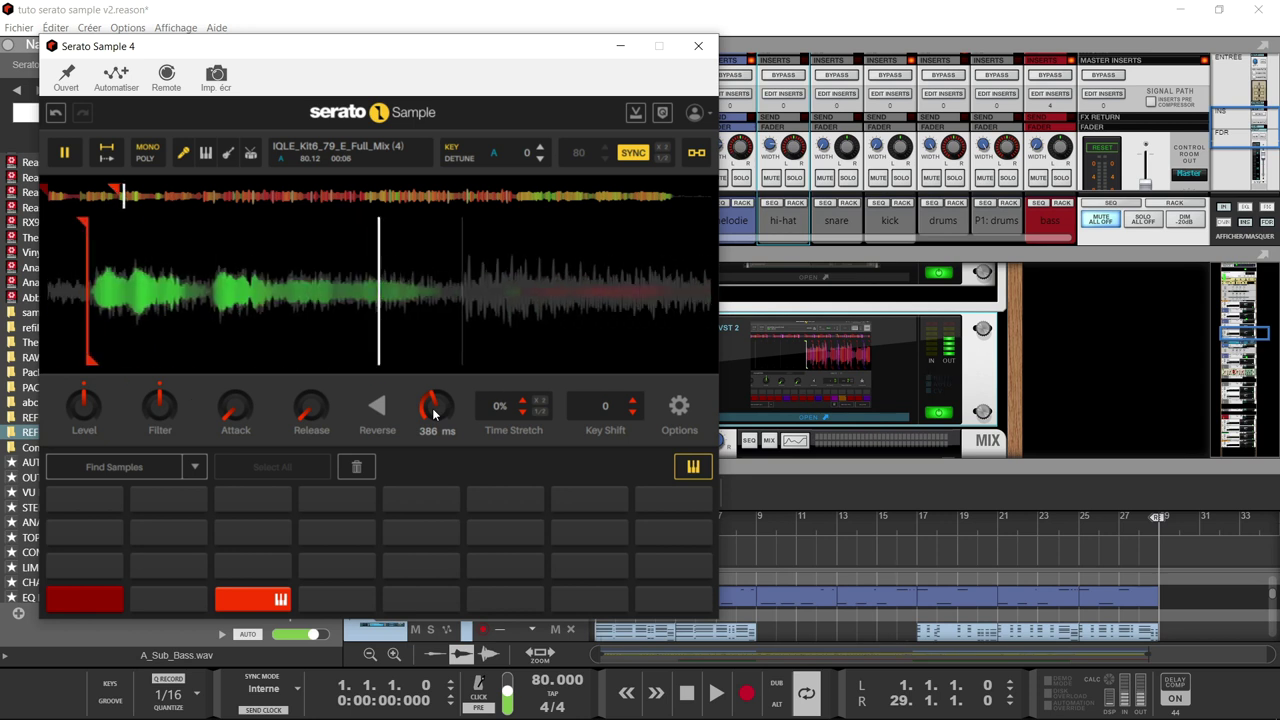
pyautogui.press('space')
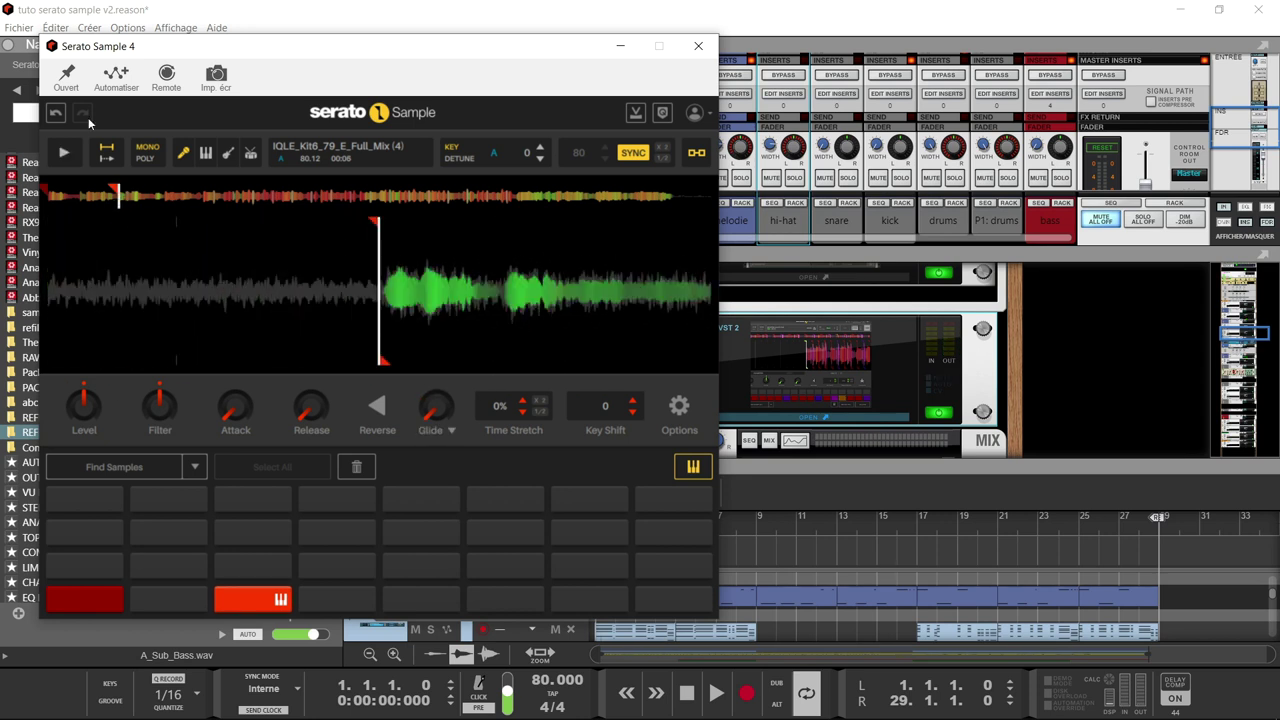
# Step: Switch Serato Sample 4 to Poly playback, audition the vocal slice and close the device window
pyautogui.click(145, 158)
pyautogui.press('space')
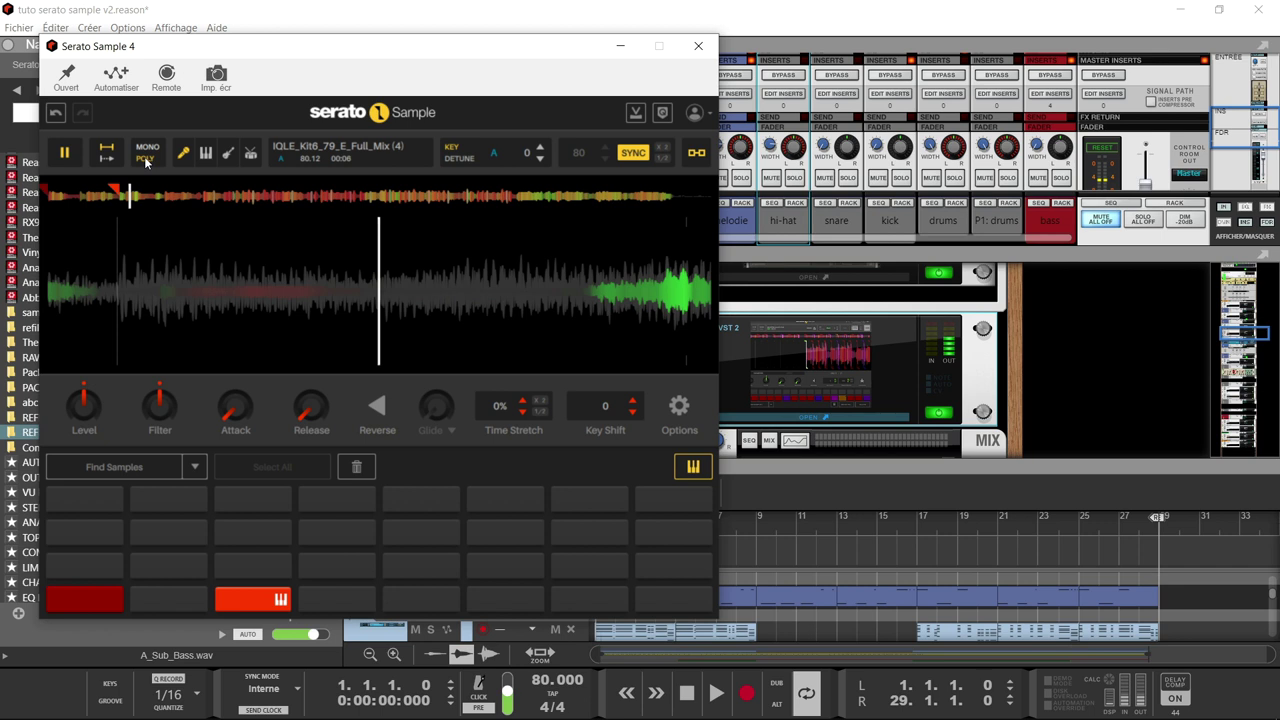
pyautogui.press('space')
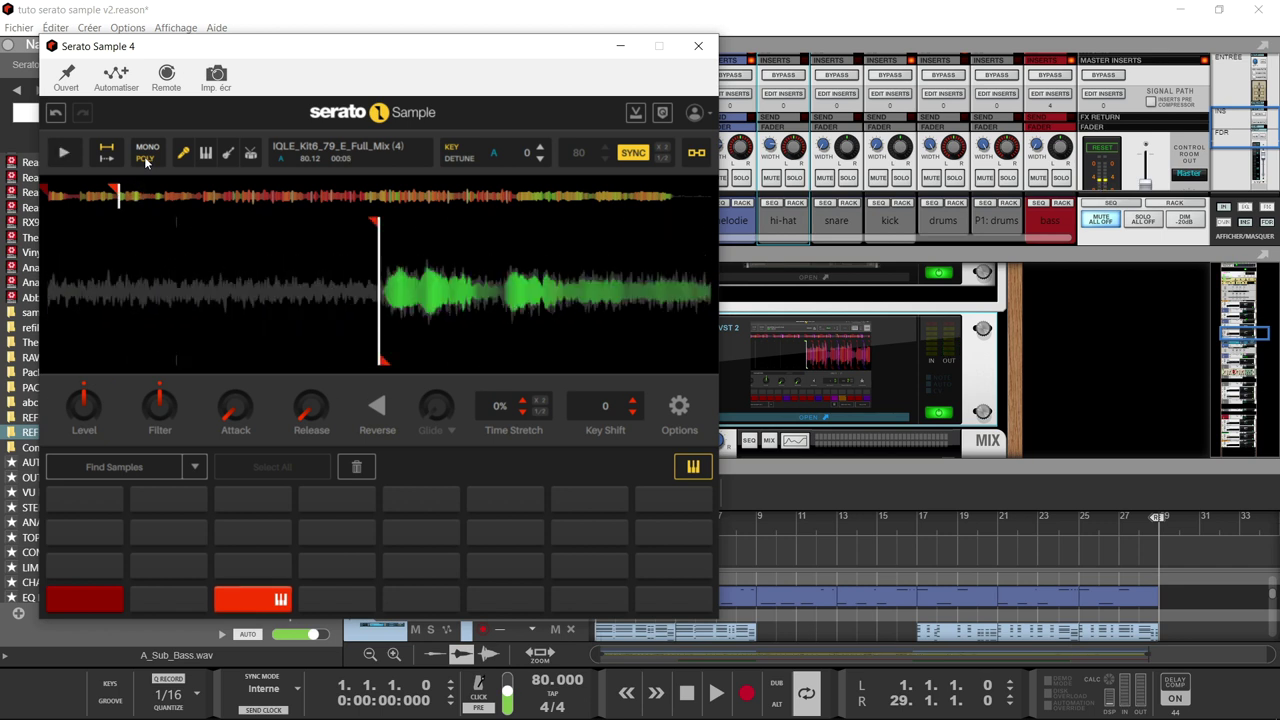
pyautogui.press('space')
pyautogui.press('space')
pyautogui.click(698, 46)
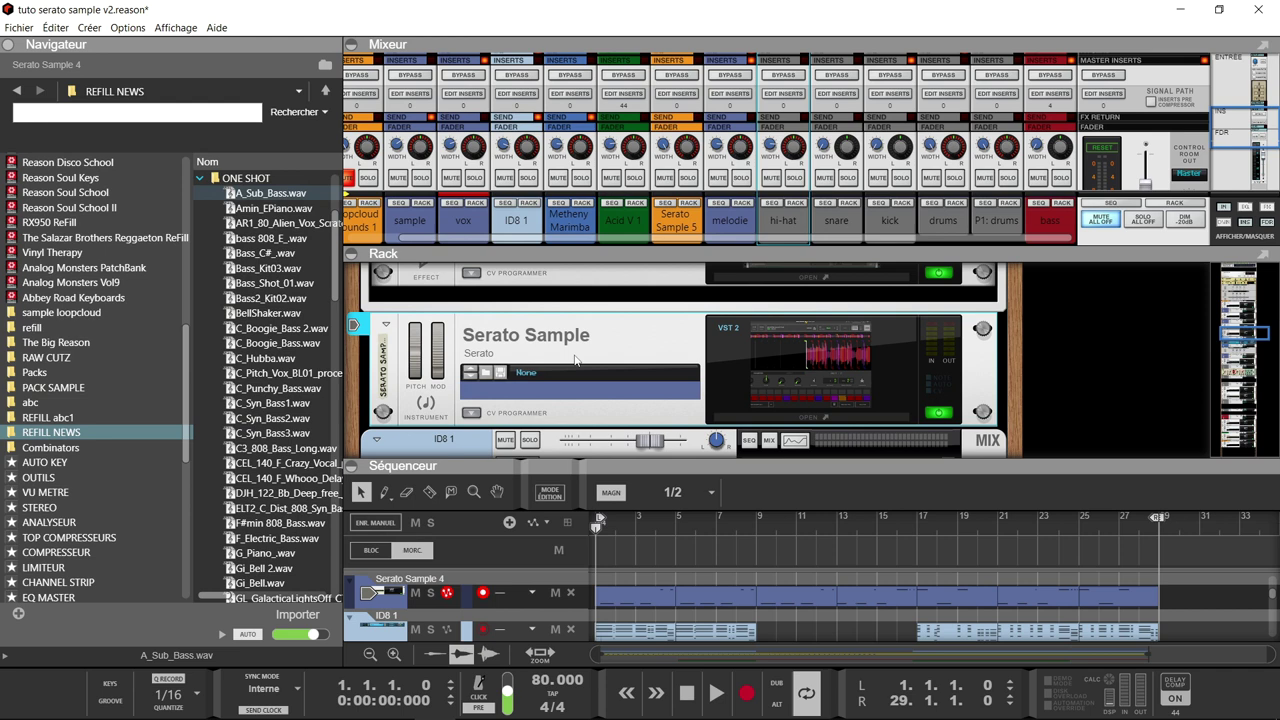
# Step: Open Serato Sample 2 and audition several of its sliced pads with only the melody stem enabled
pyautogui.click(497, 608)
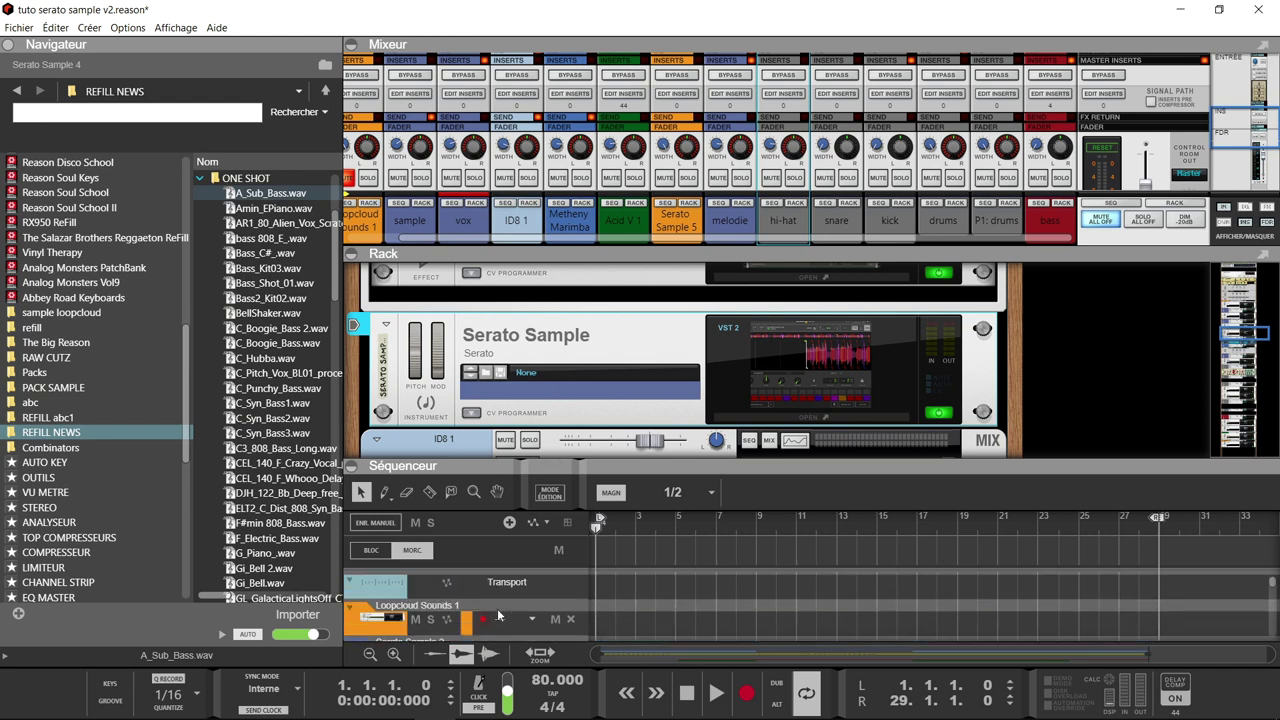
pyautogui.click(829, 366)
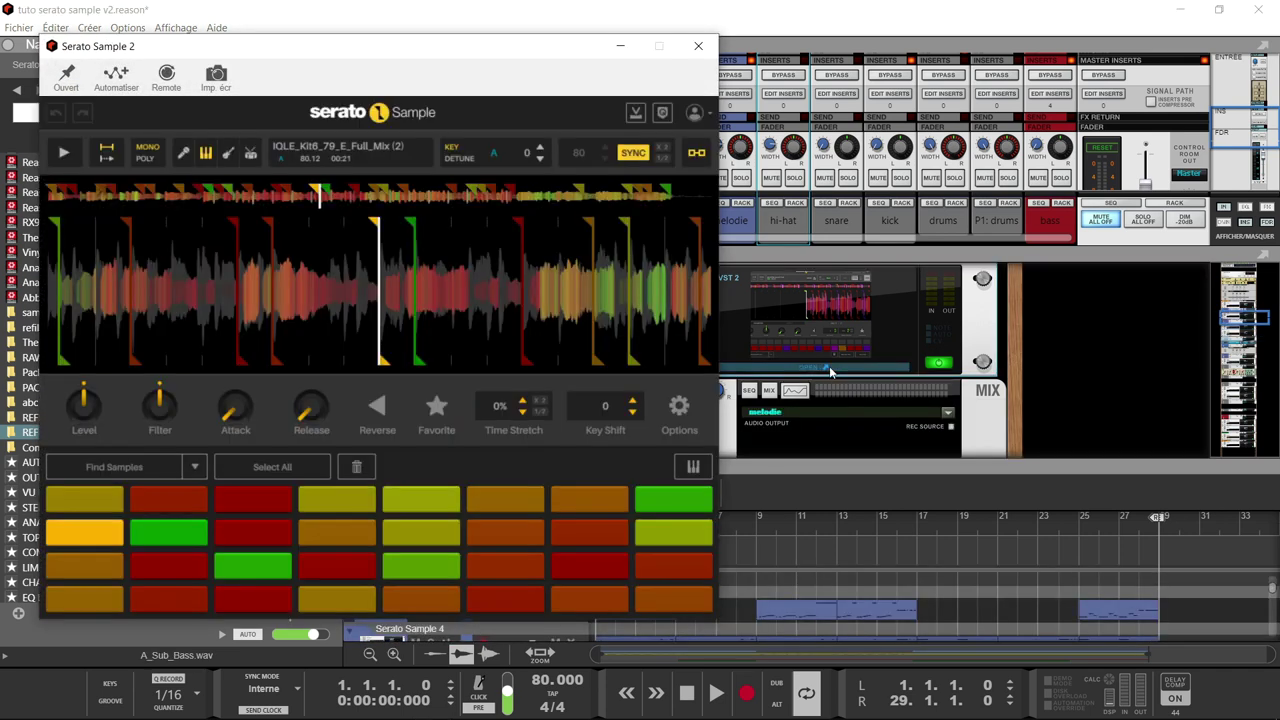
pyautogui.press('space')
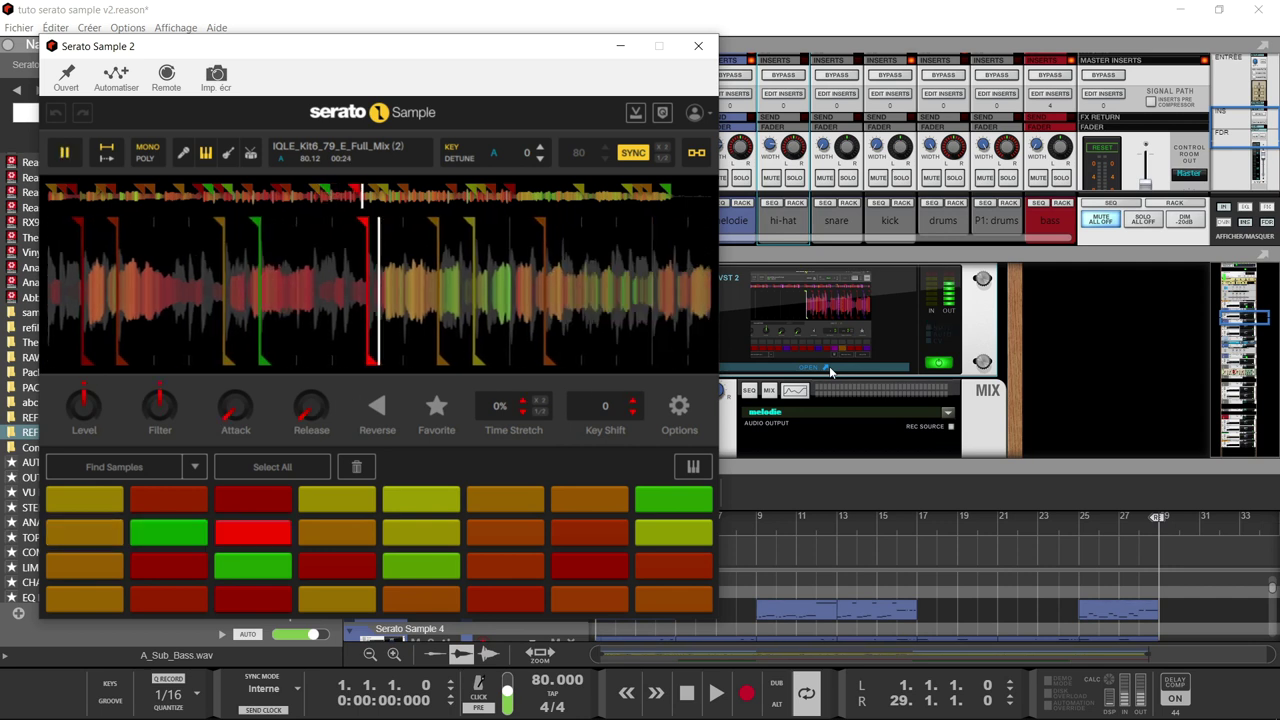
pyautogui.press('space')
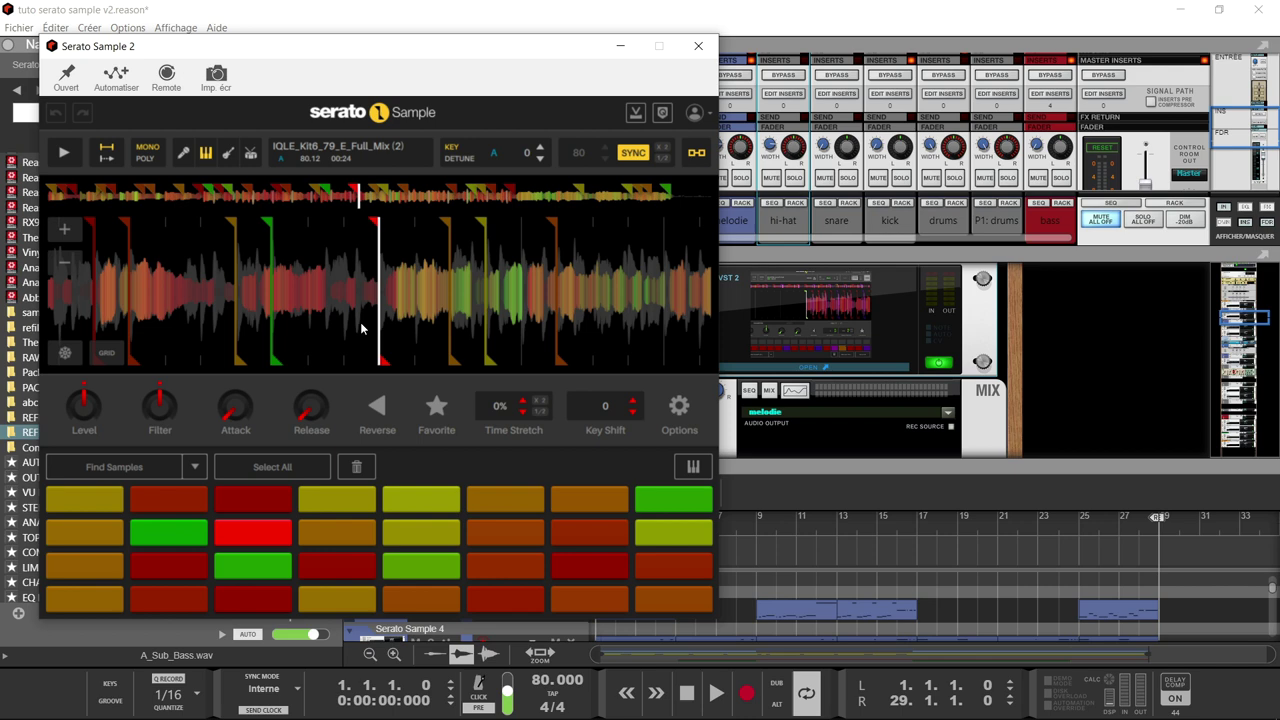
pyautogui.press('space')
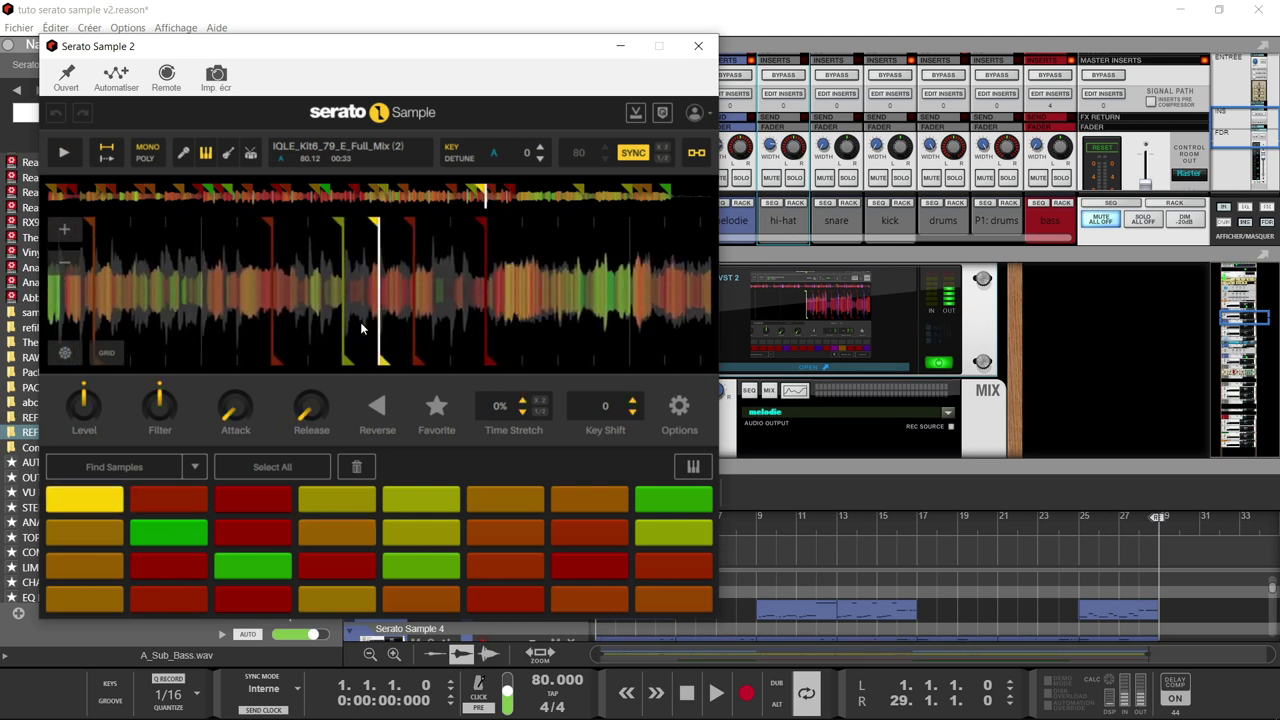
pyautogui.press('space')
pyautogui.press('space')
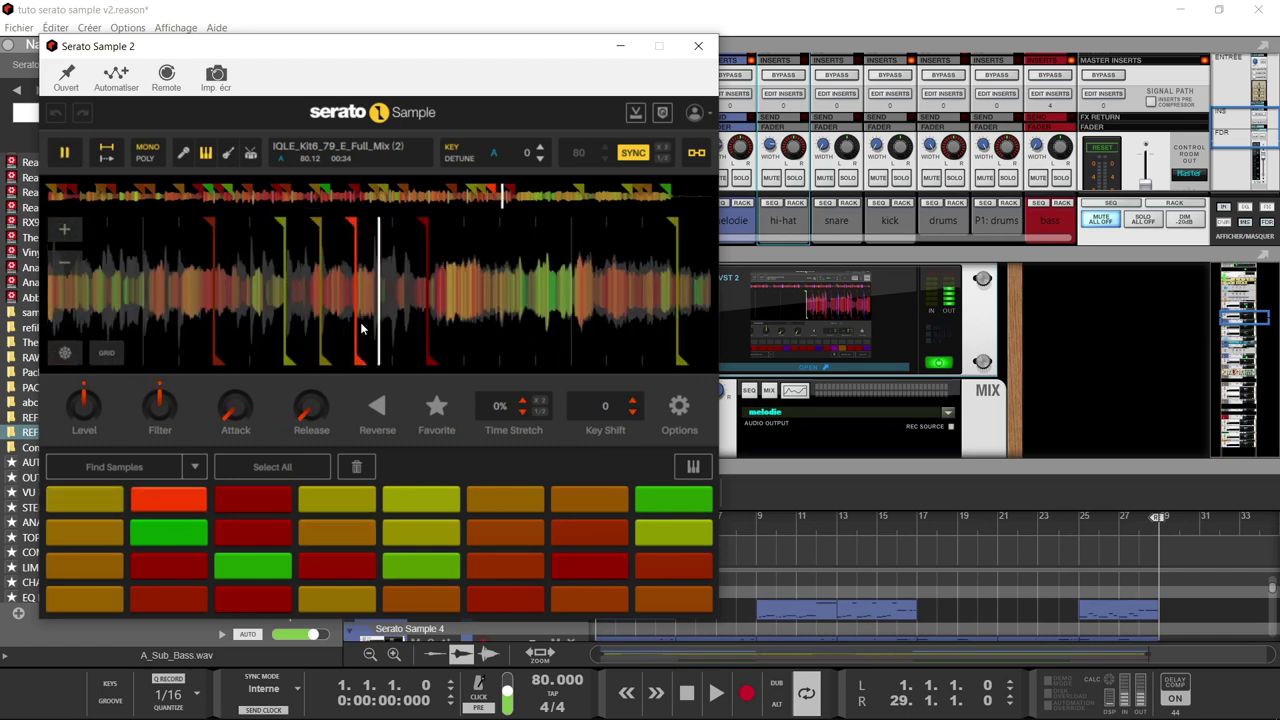
pyautogui.press('space')
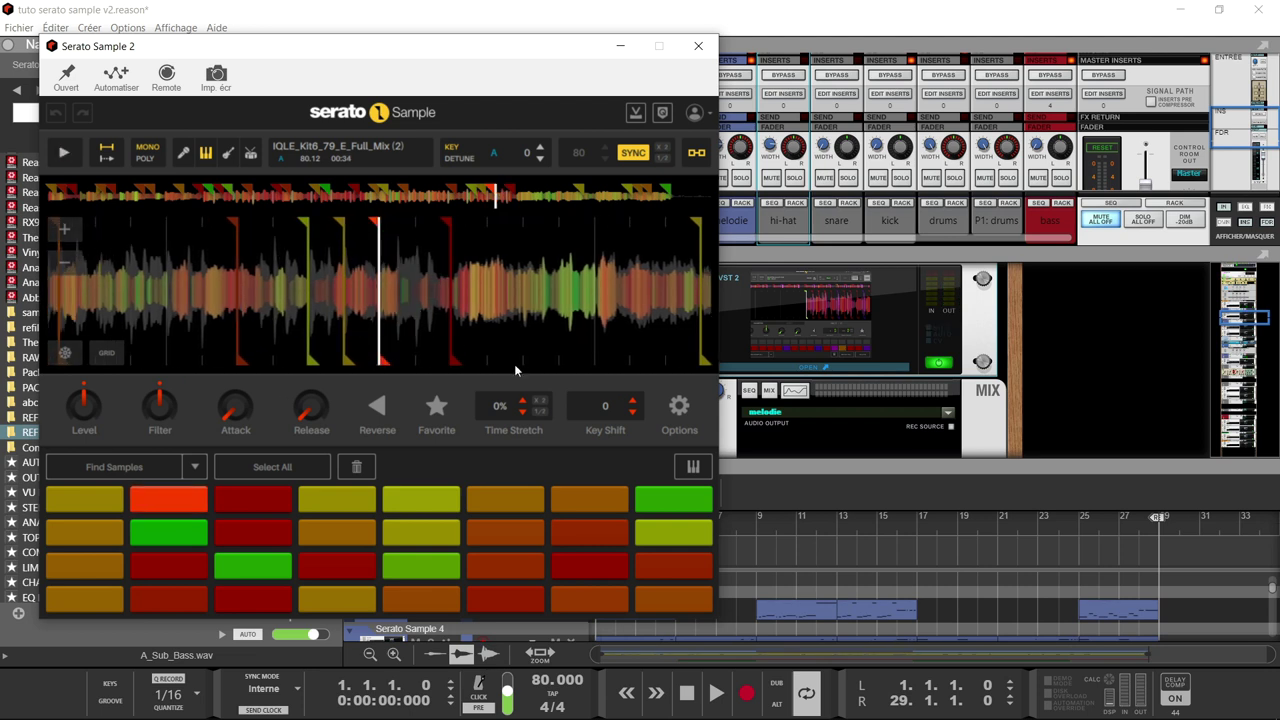
# Step: Open the options of Pad 26 in Serato Sample 2 and look through its output routing choices
pyautogui.click(680, 406)
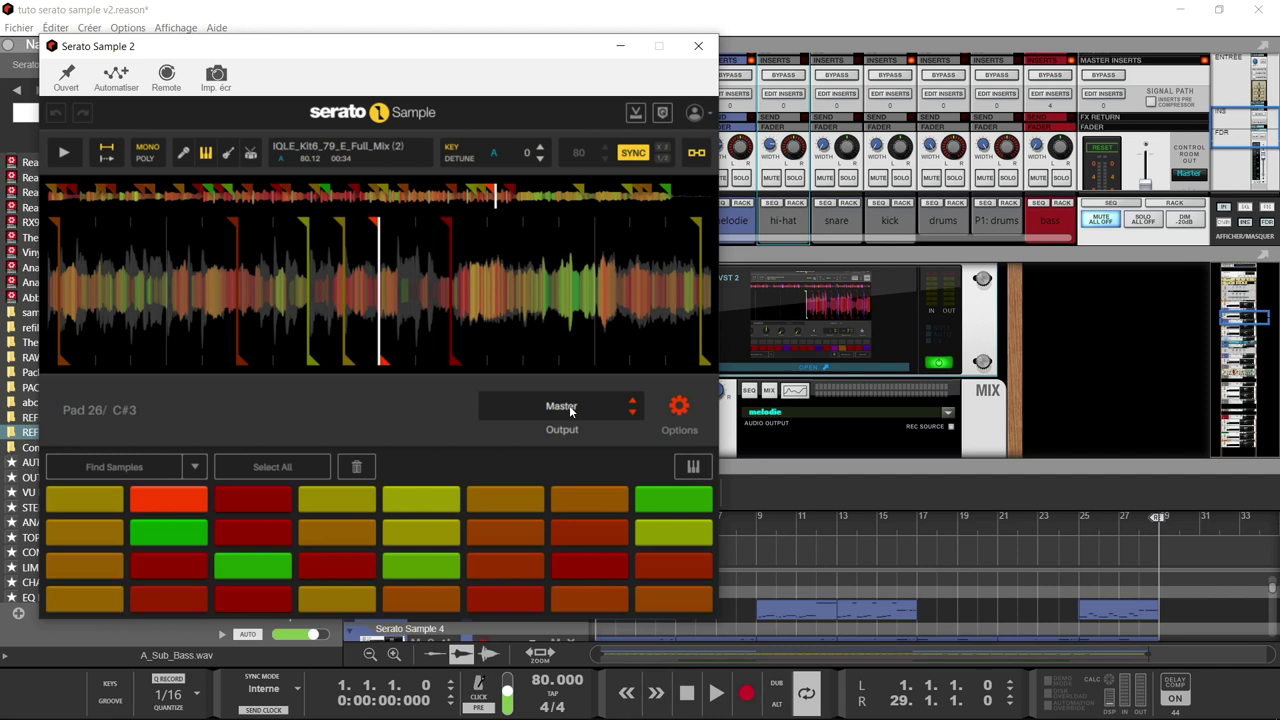
pyautogui.click(634, 403)
pyautogui.click(633, 413)
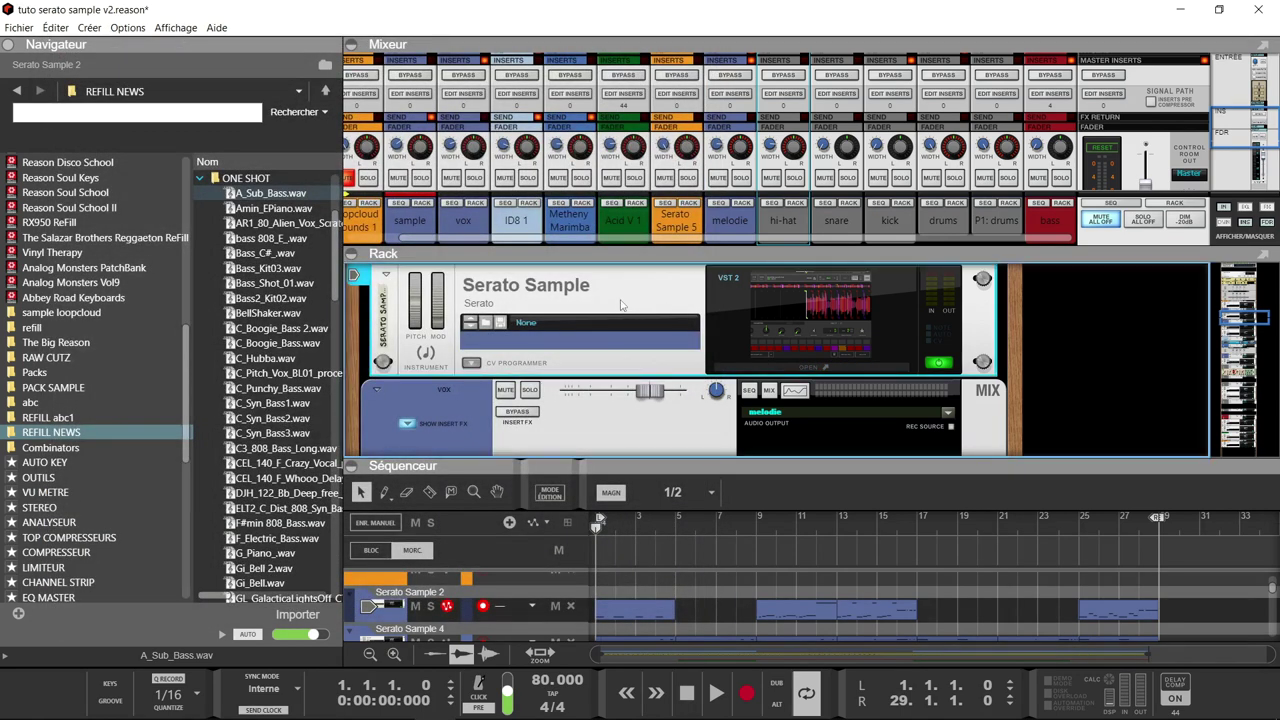
# Step: Expand Serato Sample 2's CV programmer, examine its optional audio outputs on the rear of the rack and return to the front view
pyautogui.click(470, 363)
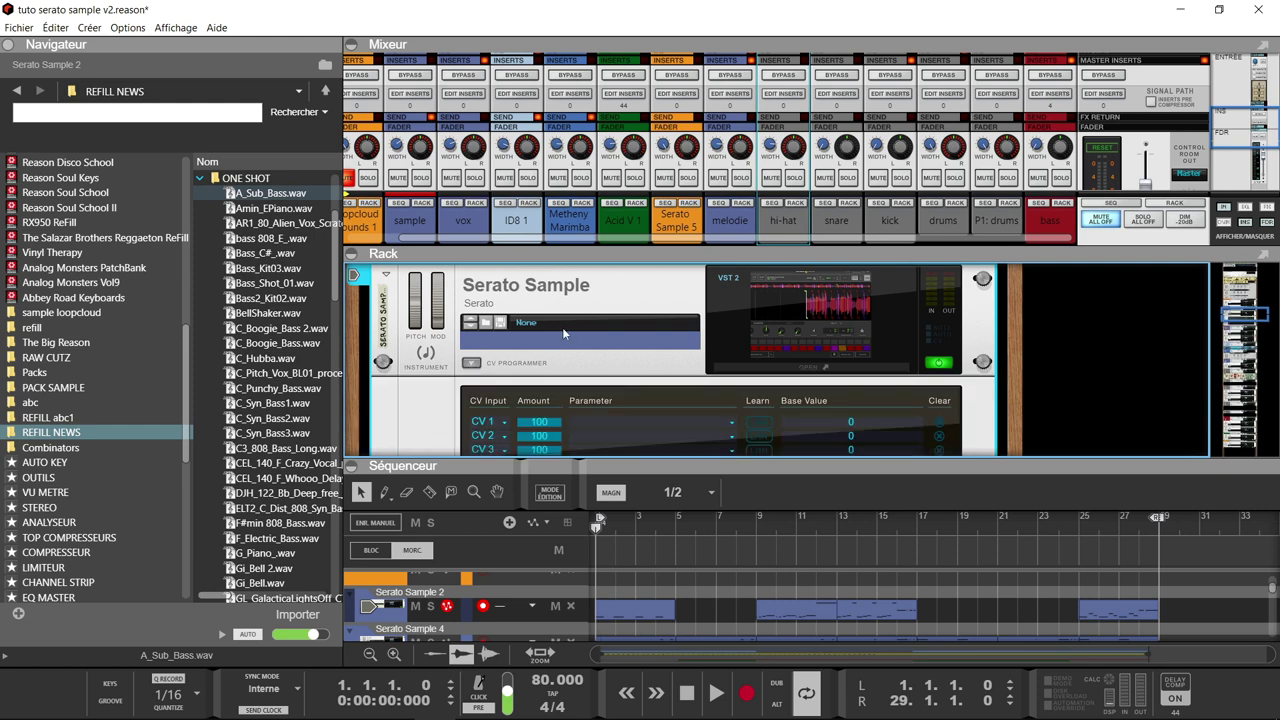
pyautogui.press('Tab')
pyautogui.scroll(-1, 757, 366)
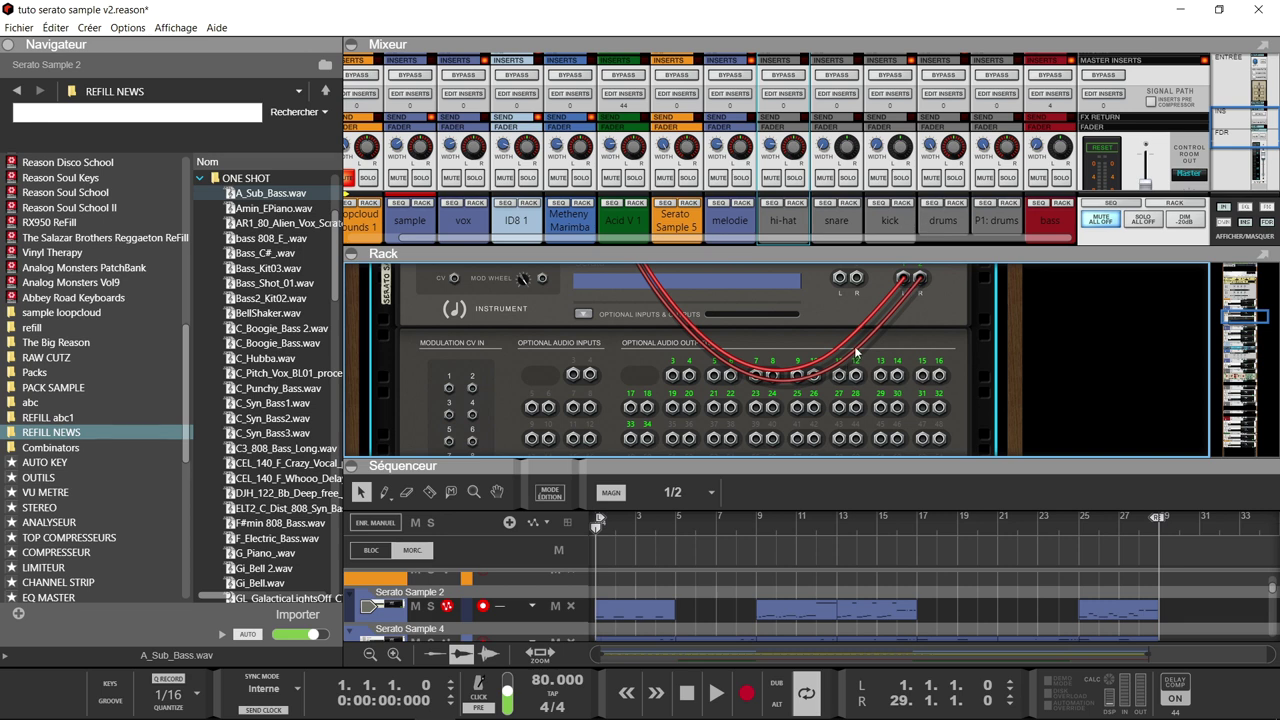
pyautogui.press('Tab')
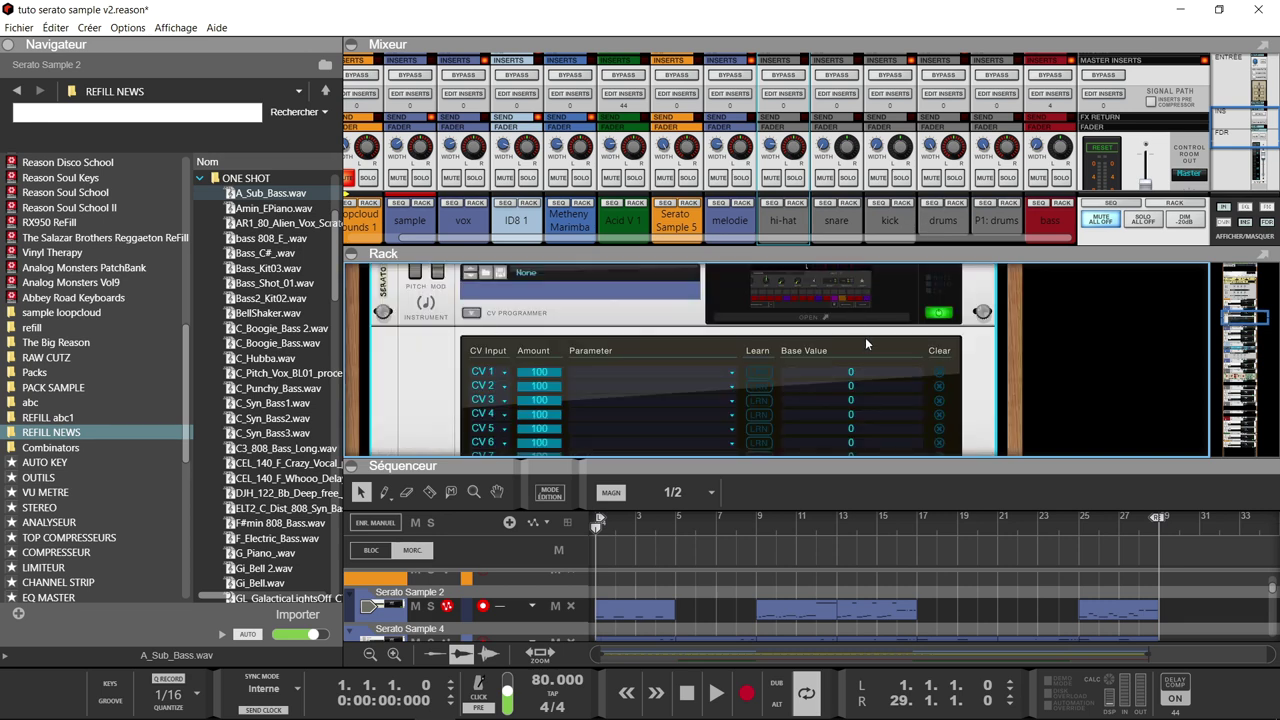
pyautogui.scroll(2, 866, 344)
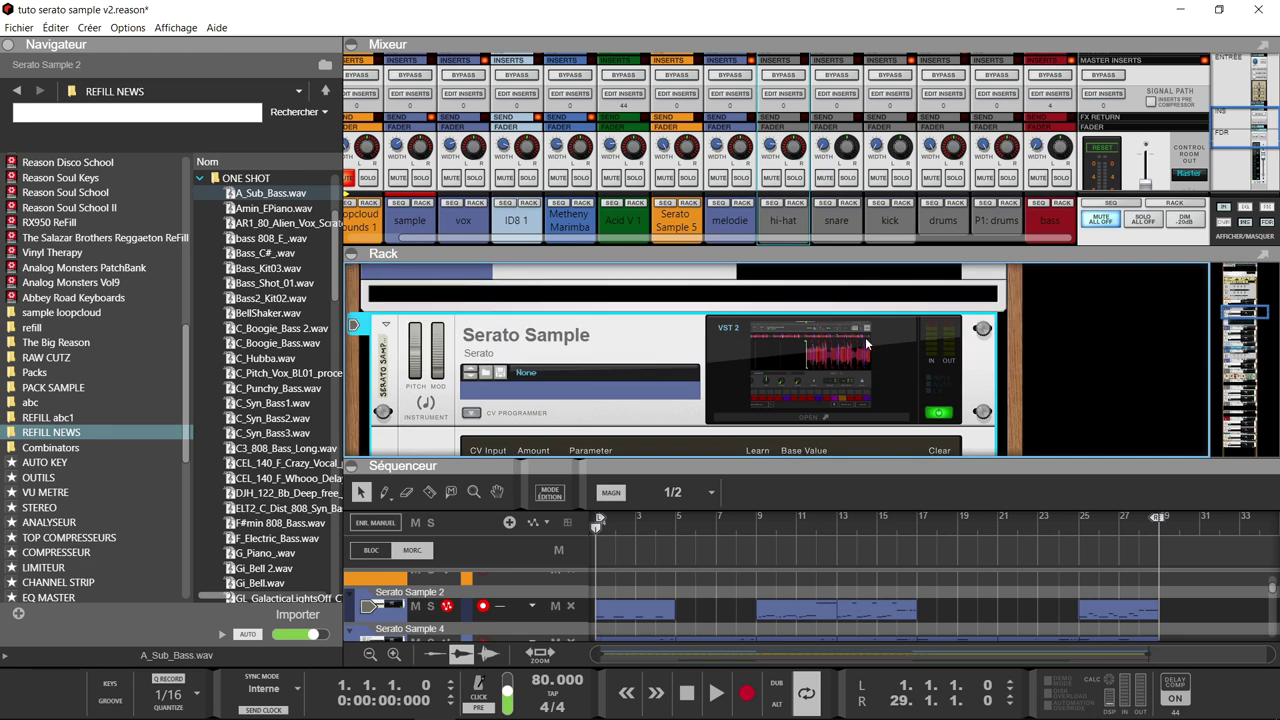
pyautogui.scroll(6, 866, 343)
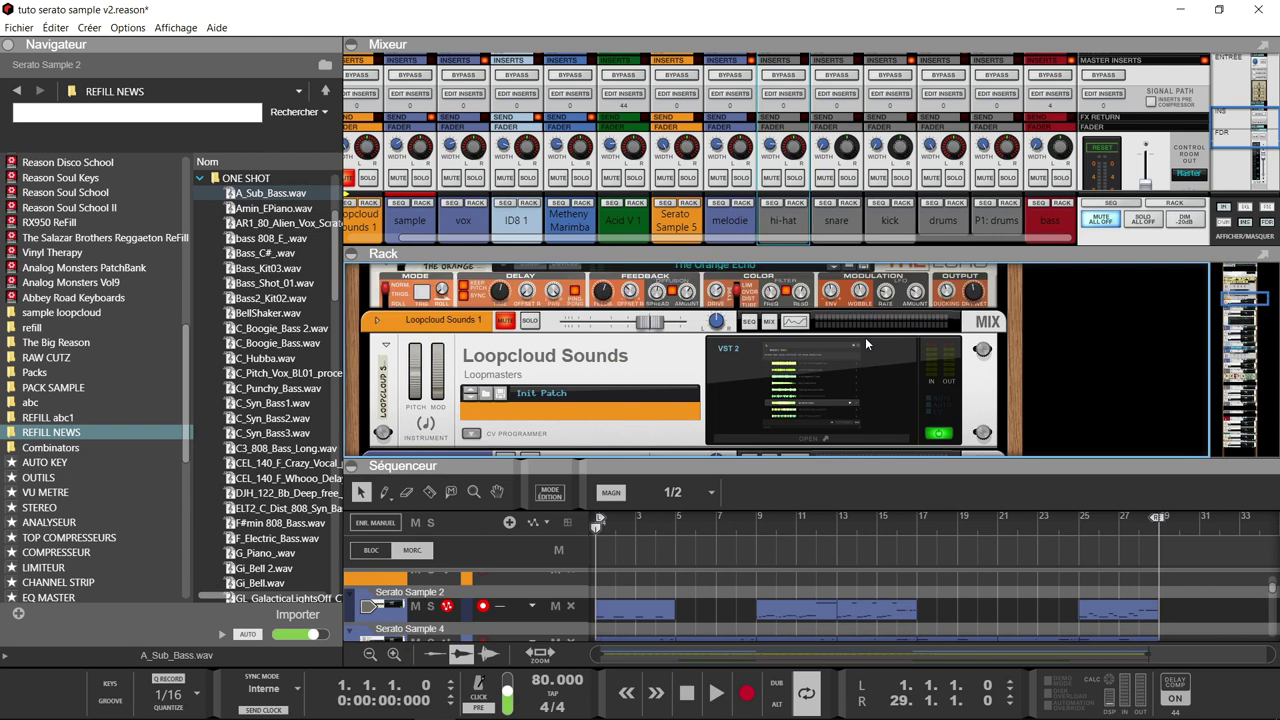
# Step: Open the Loopcloud Sounds device, view the source sample in its browser and close the device window
pyautogui.scroll(-1, 866, 343)
pyautogui.click(857, 390)
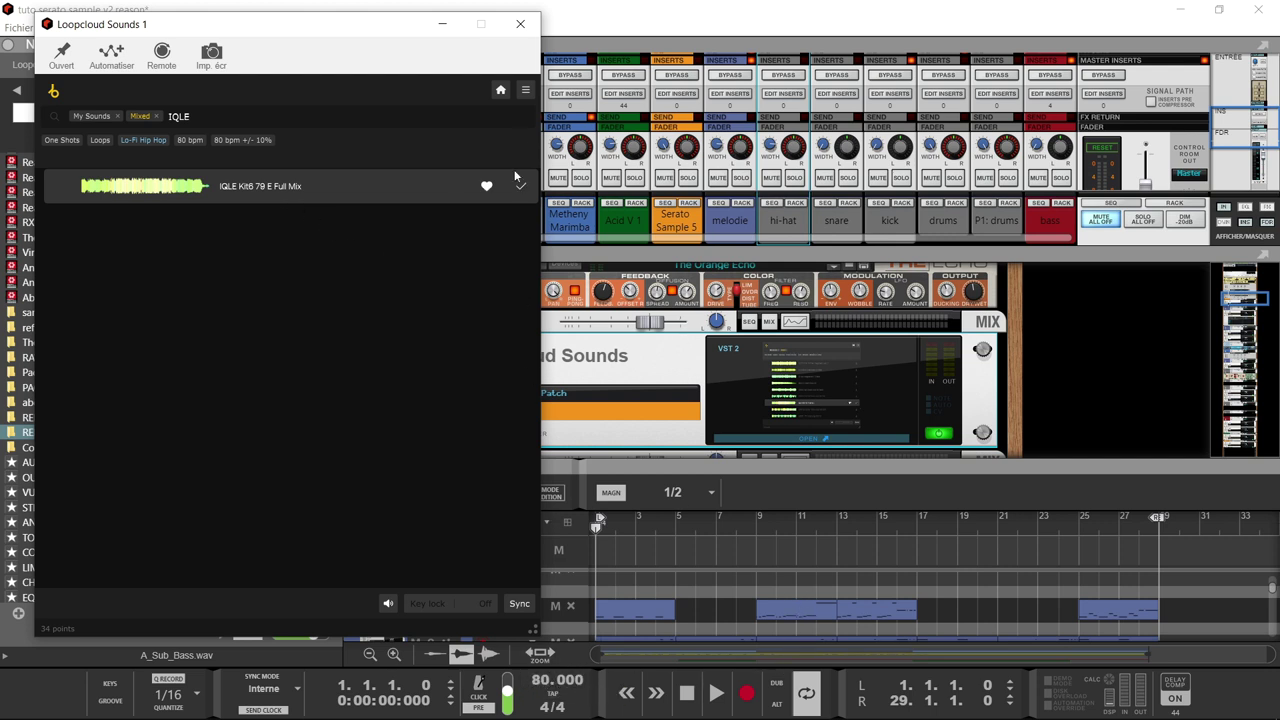
pyautogui.click(520, 23)
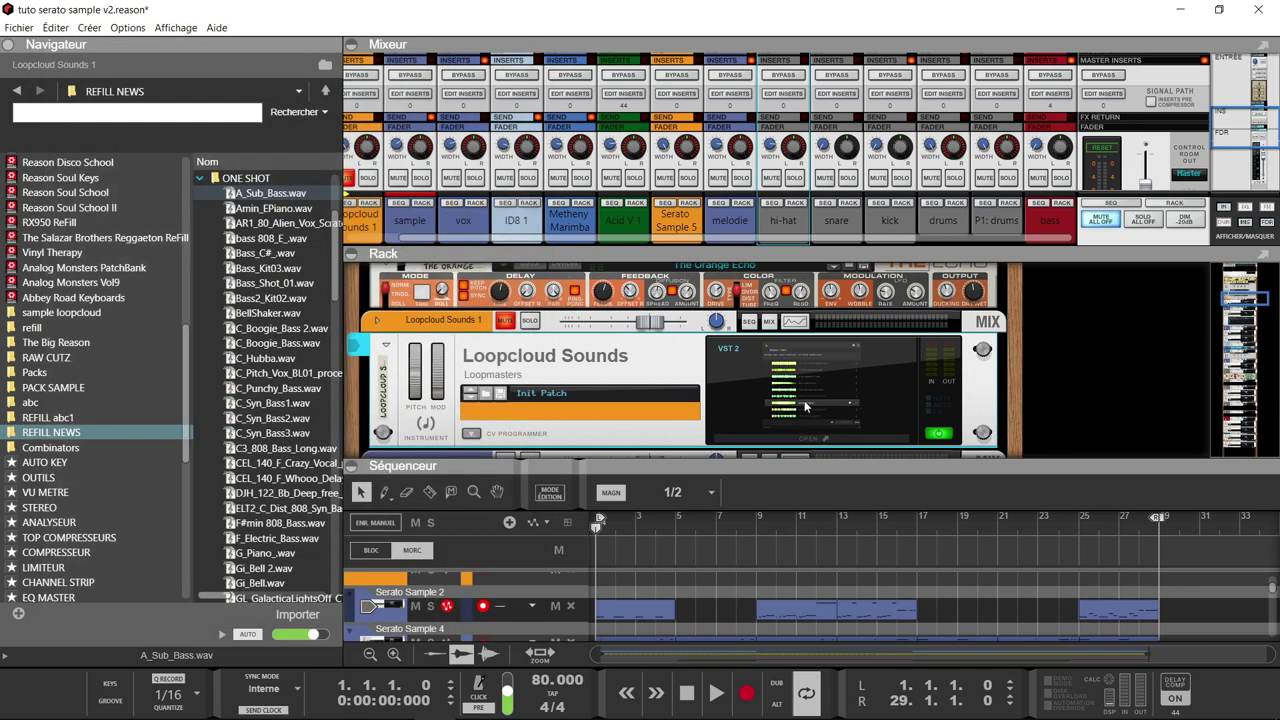
# Step: Delete the Serato Sample 5 device at the end of the rack
pyautogui.scroll(3, 805, 405)
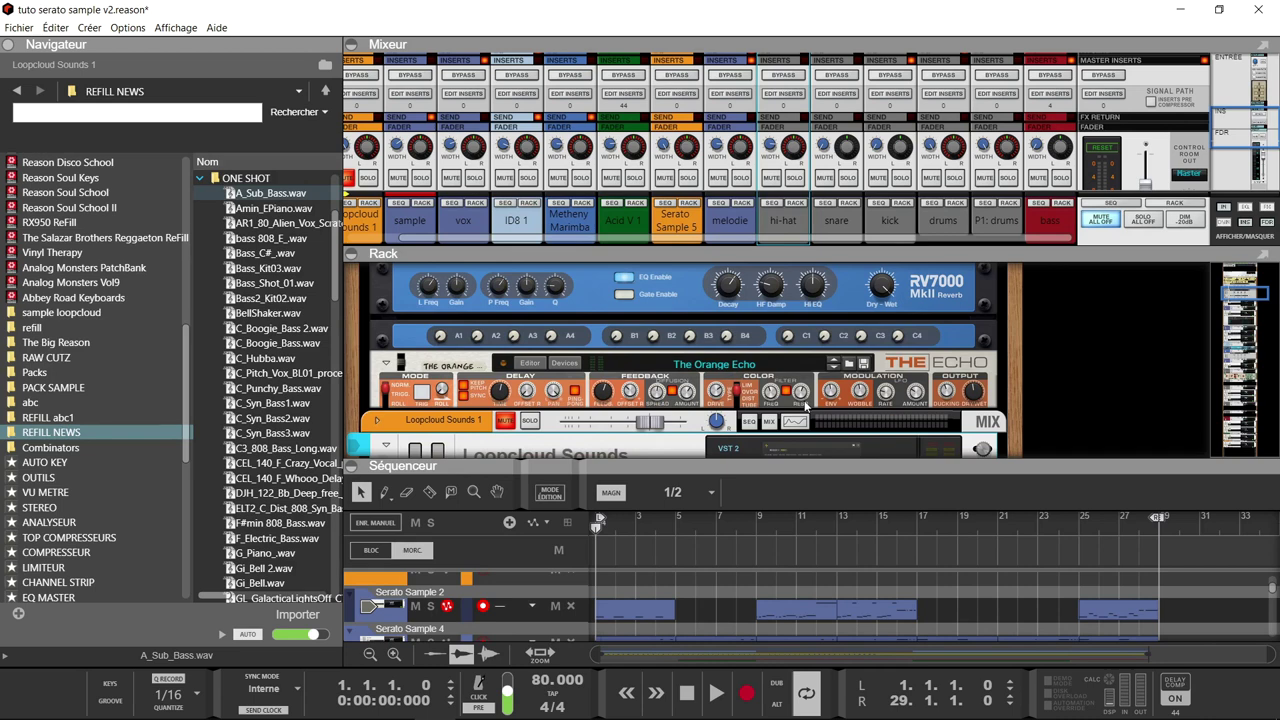
pyautogui.scroll(3, 805, 405)
pyautogui.scroll(3, 806, 406)
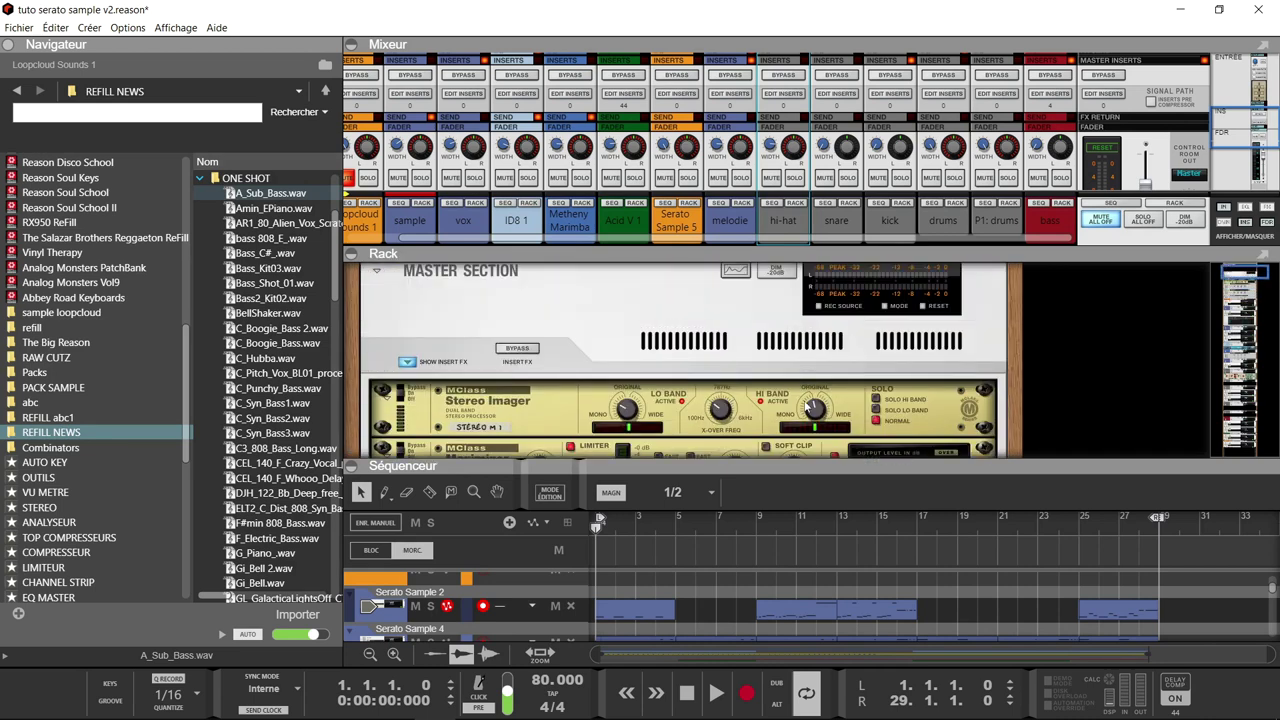
pyautogui.scroll(1, 806, 406)
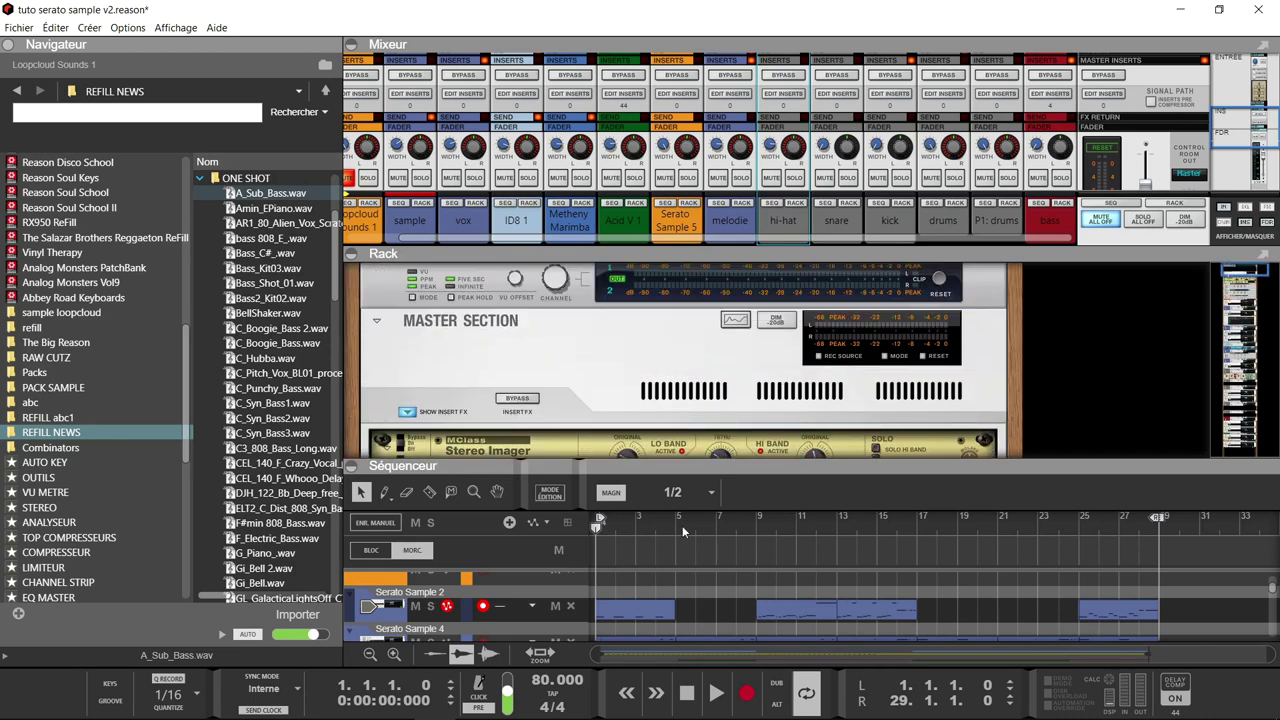
pyautogui.moveTo(1232, 274); pyautogui.dragTo(1205, 469)
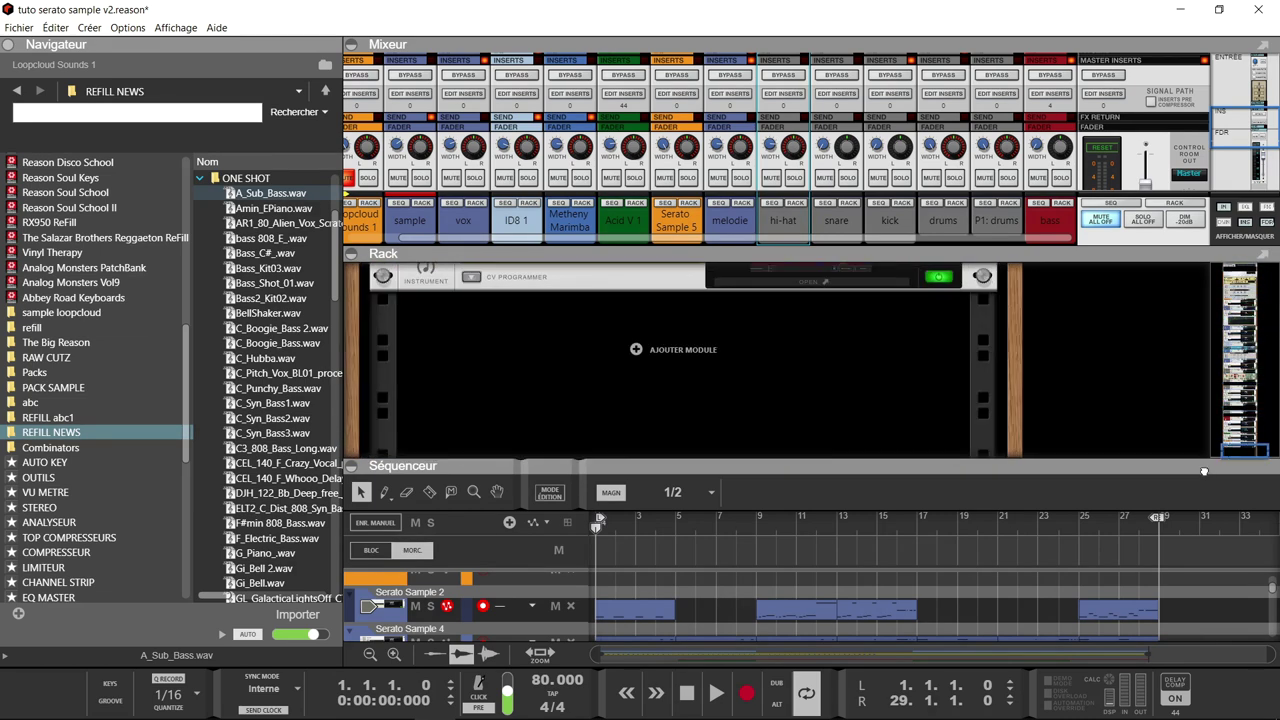
pyautogui.click(575, 394)
pyautogui.press('Delete')
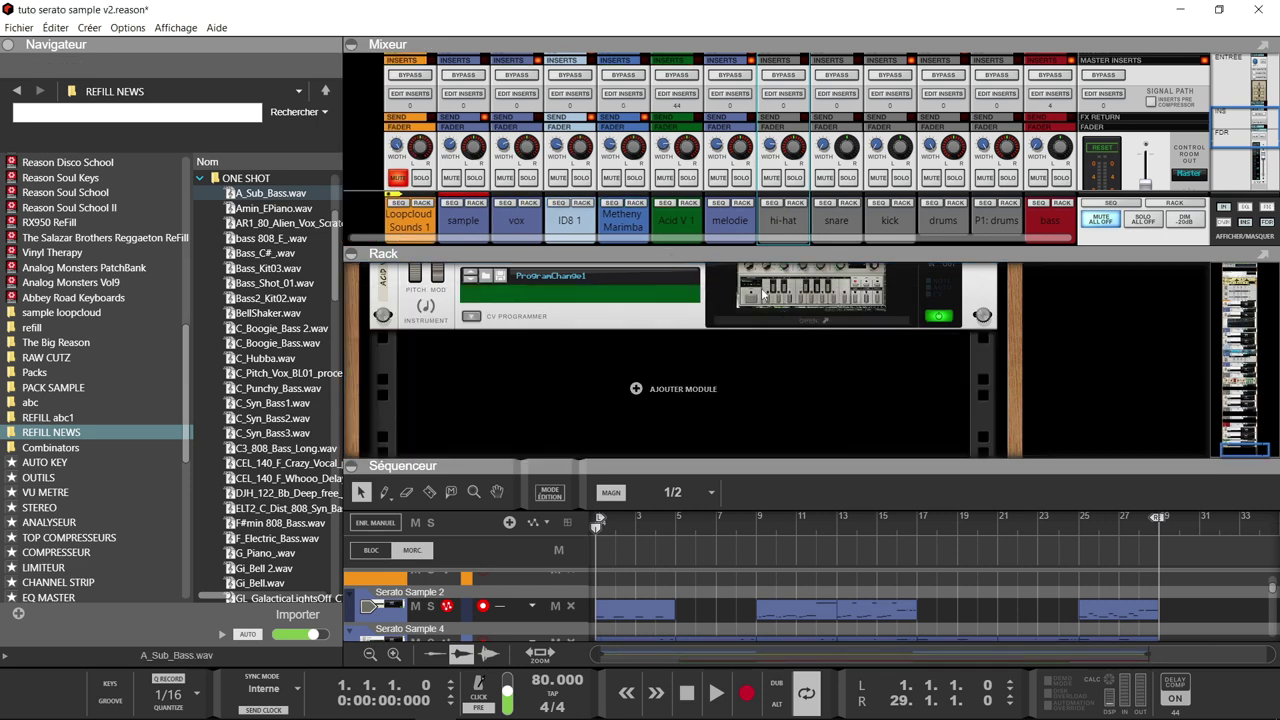
# Step: Go through the rack devices behind the sample, vox, ID8 1, Metheny Marimba and Acid V 1 mixer channels
pyautogui.scroll(10, 762, 293)
pyautogui.scroll(5, 762, 293)
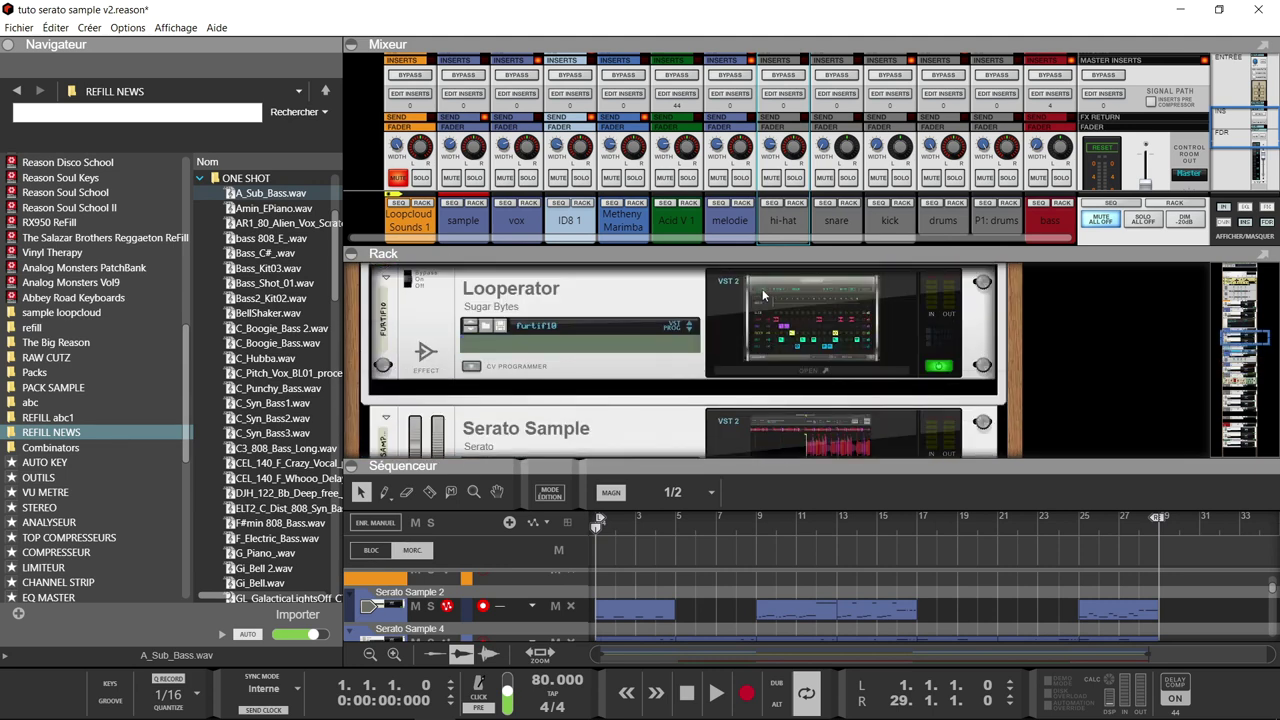
pyautogui.scroll(3, 762, 293)
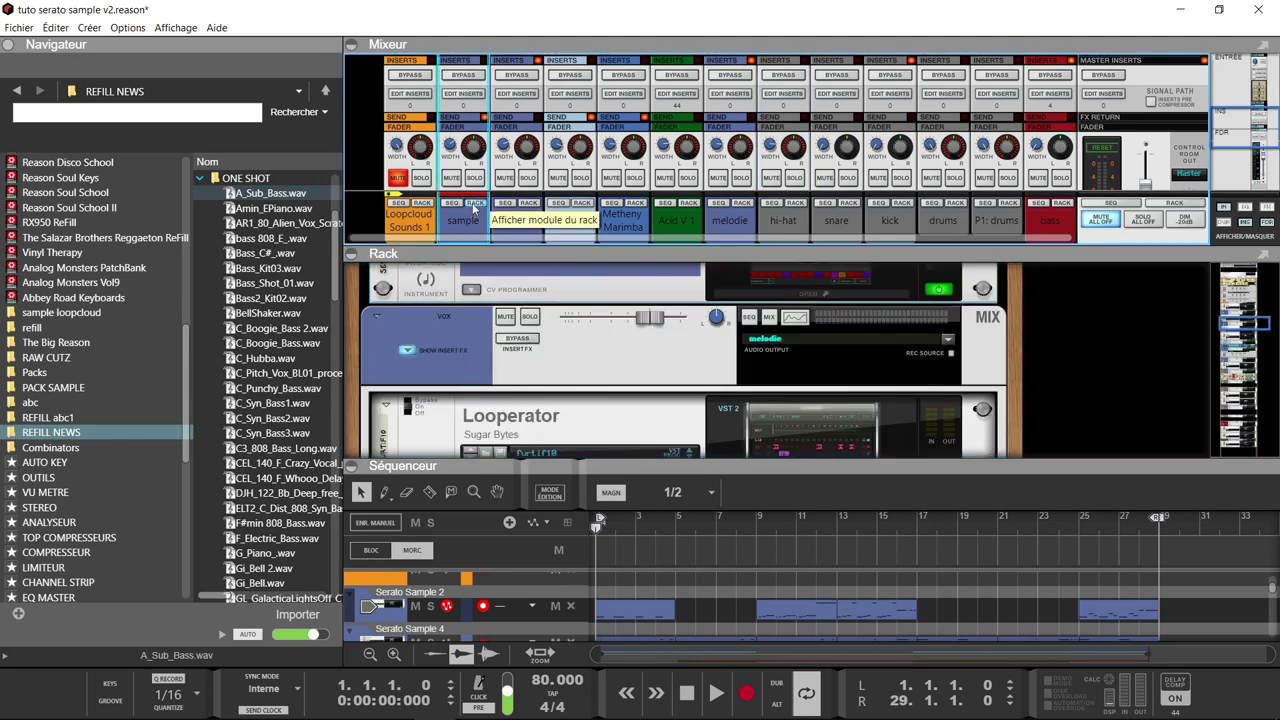
pyautogui.click(475, 204)
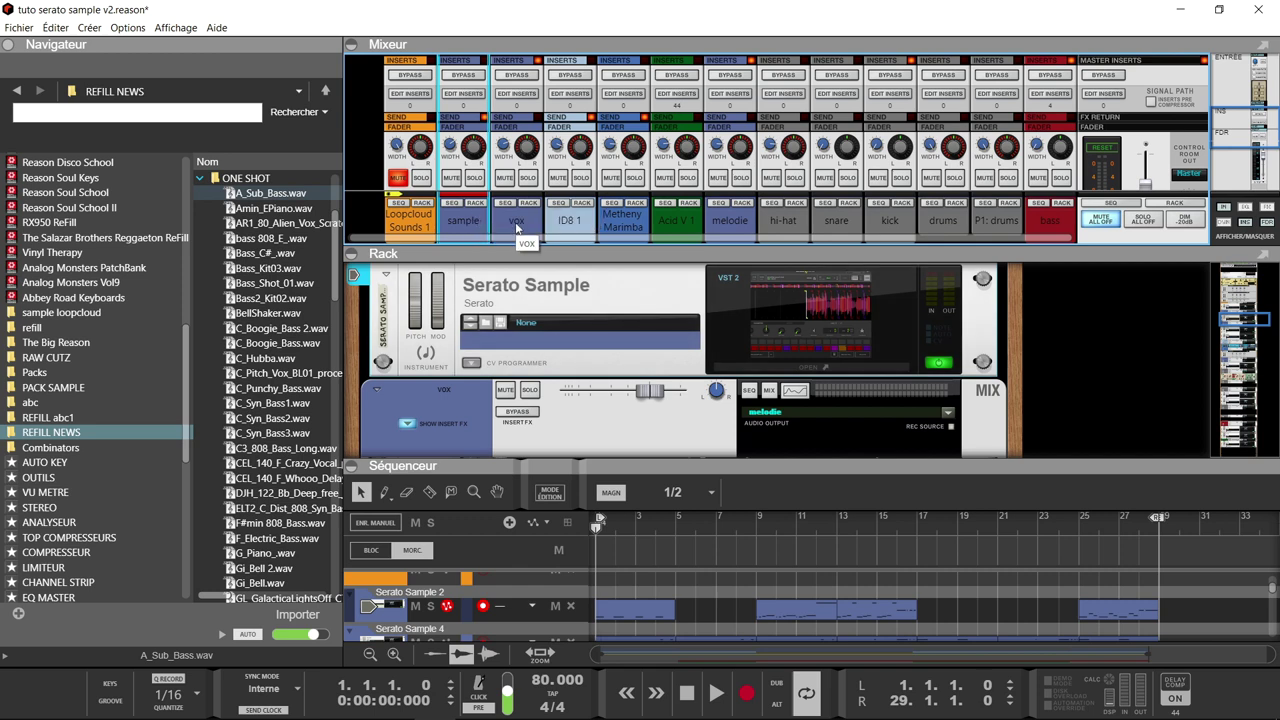
pyautogui.click(570, 215)
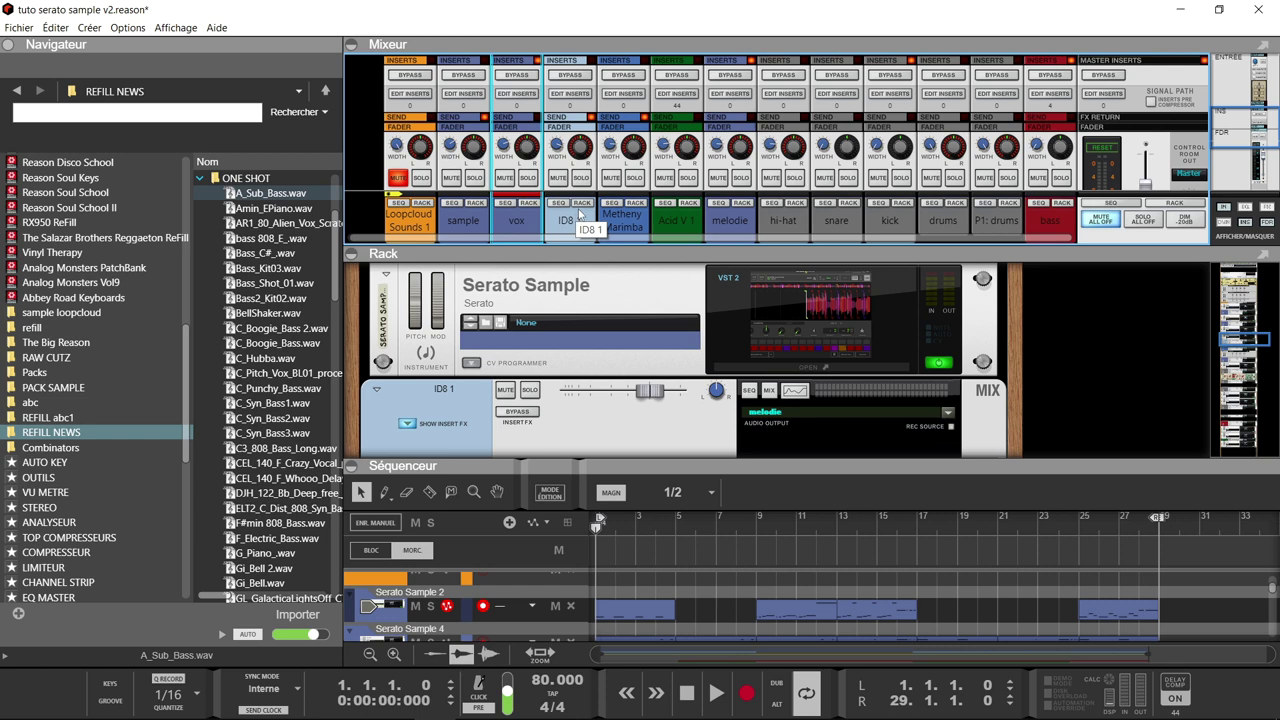
pyautogui.click(582, 203)
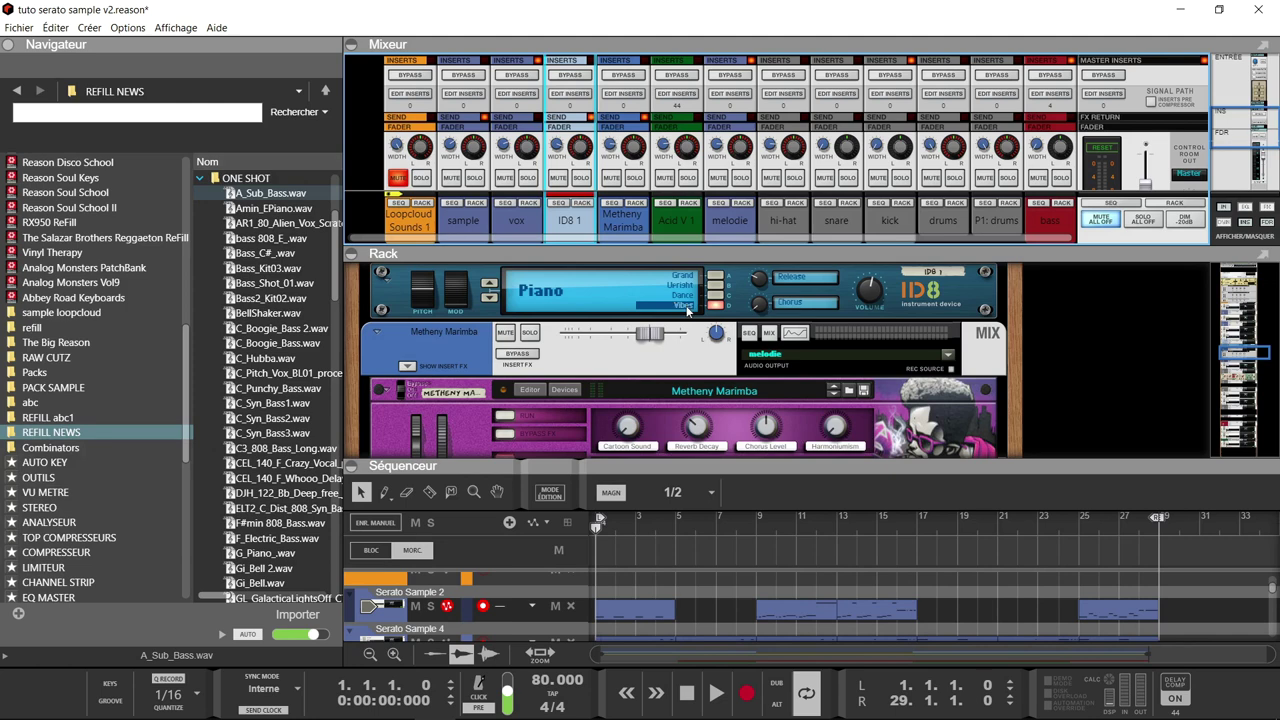
pyautogui.click(633, 213)
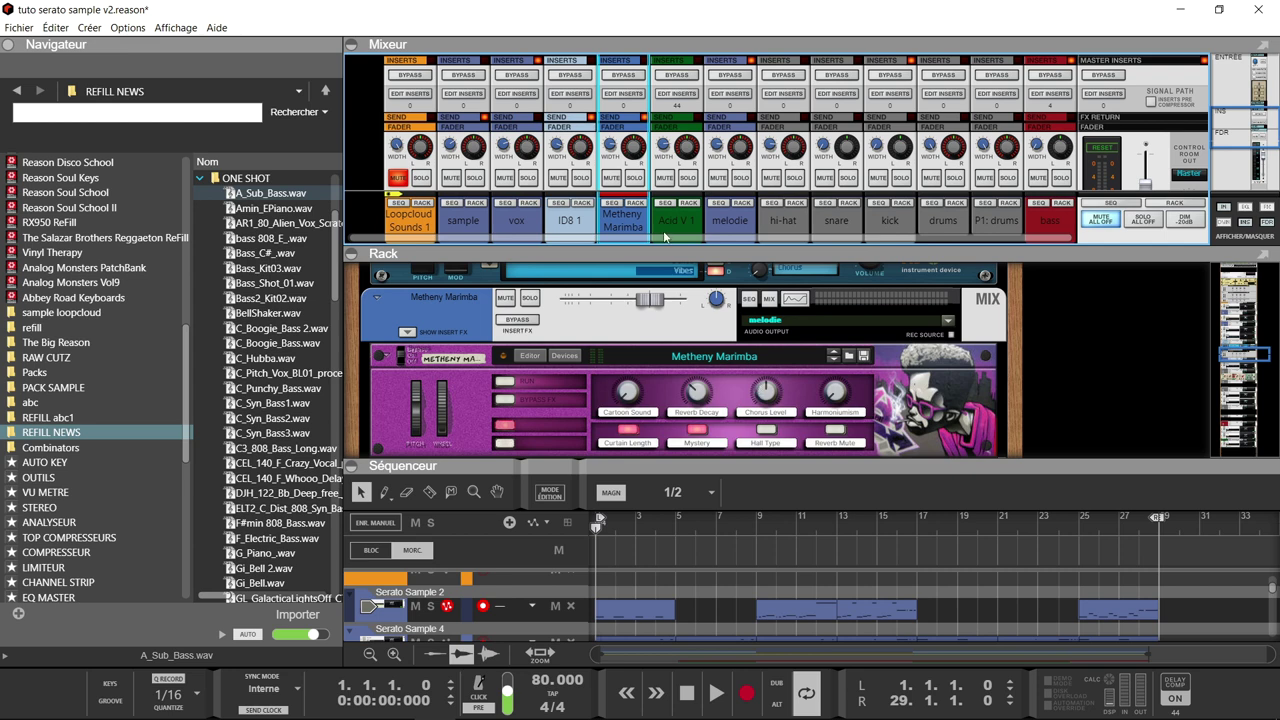
pyautogui.click(683, 216)
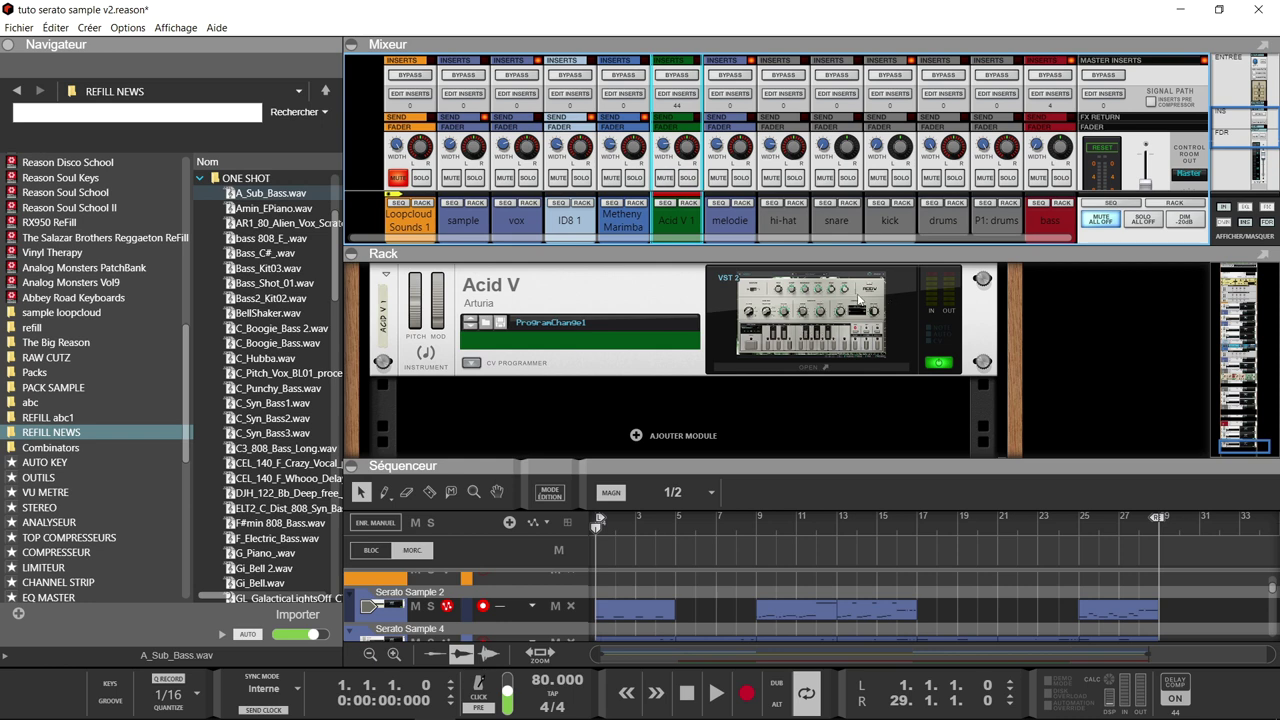
# Step: Expand the optional inputs and outputs on the rear of the drums' Serato Sample and examine the drum channel routing
pyautogui.click(1010, 205)
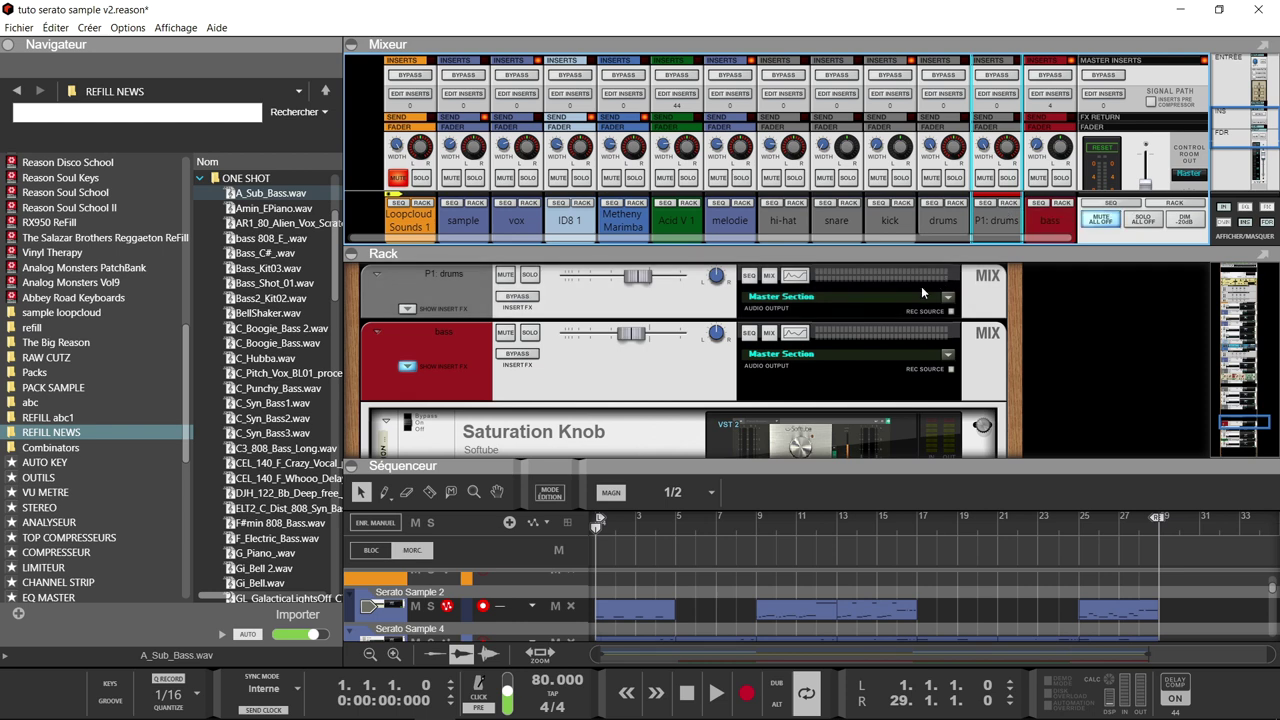
pyautogui.scroll(3, 921, 292)
pyautogui.click(855, 318)
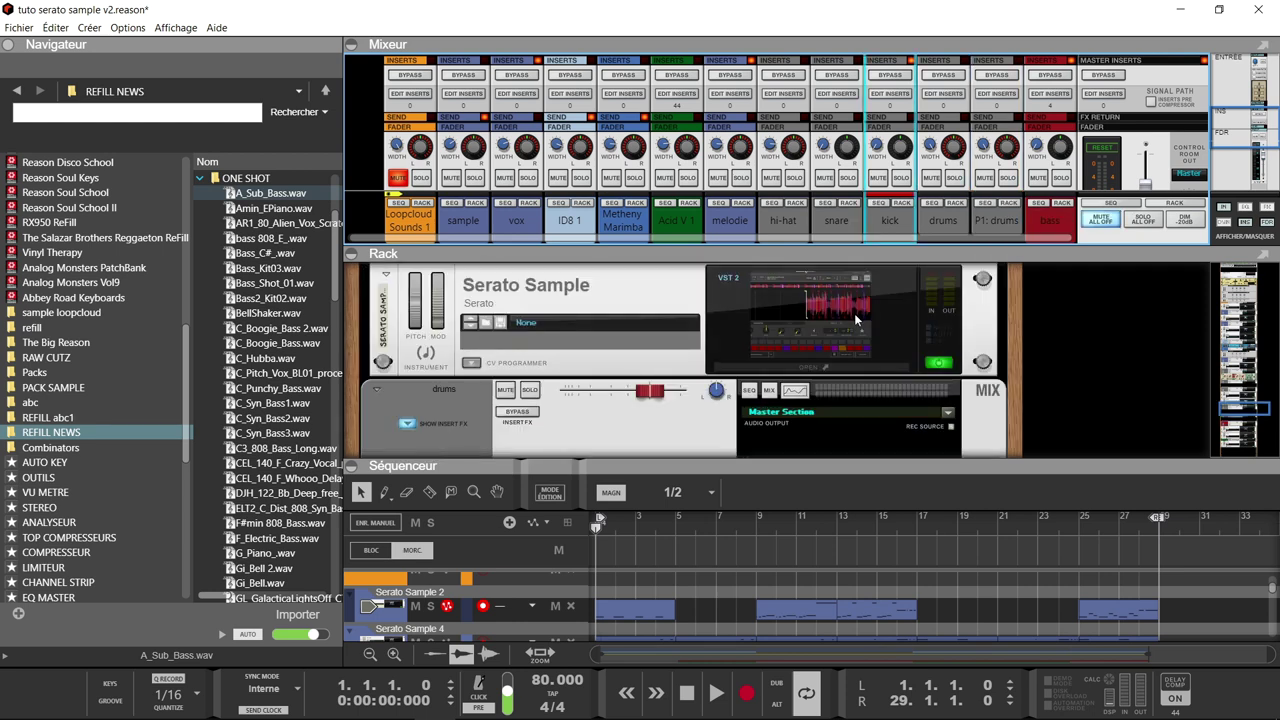
pyautogui.press('Tab')
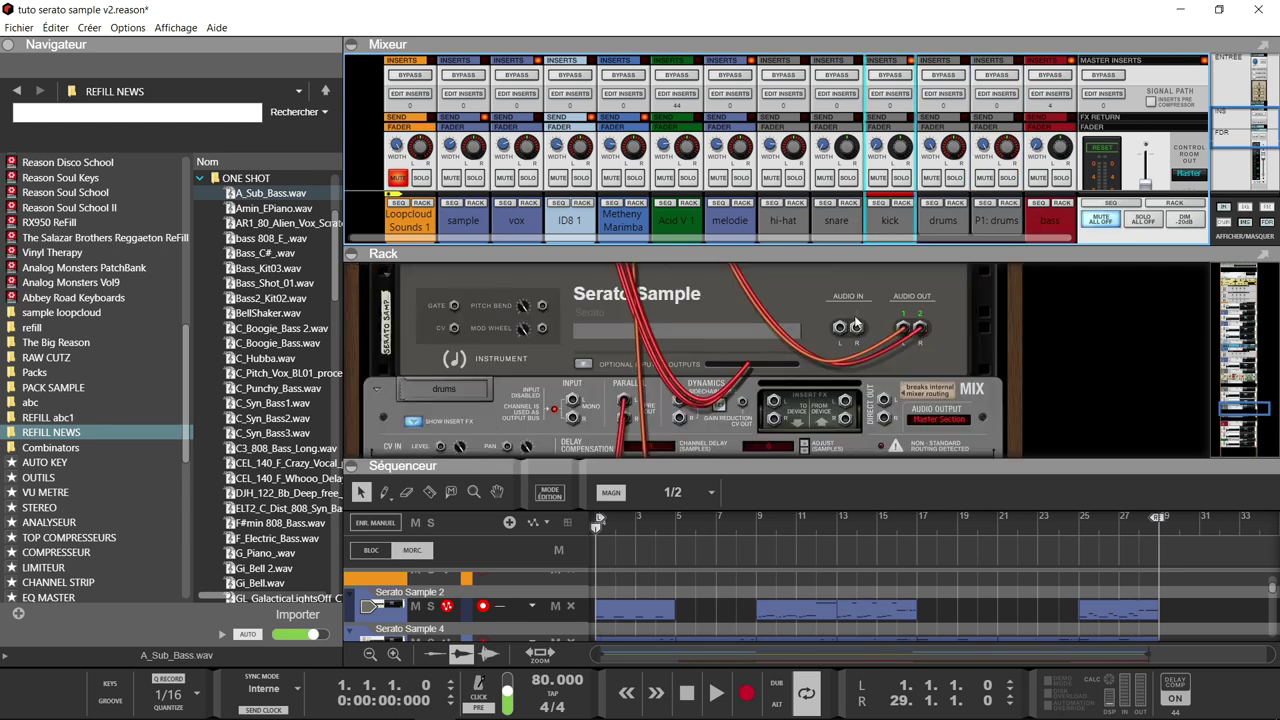
pyautogui.click(584, 364)
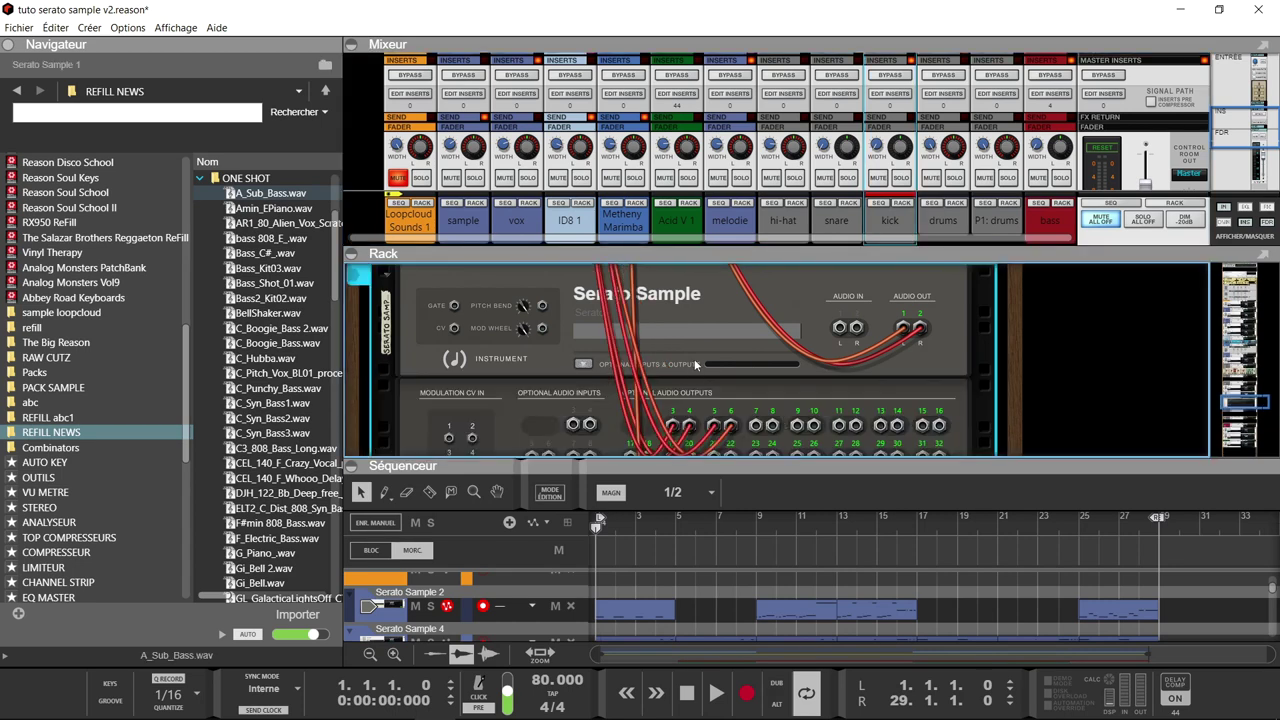
pyautogui.scroll(-2, 695, 364)
pyautogui.scroll(2, 695, 364)
pyautogui.scroll(-5, 920, 146)
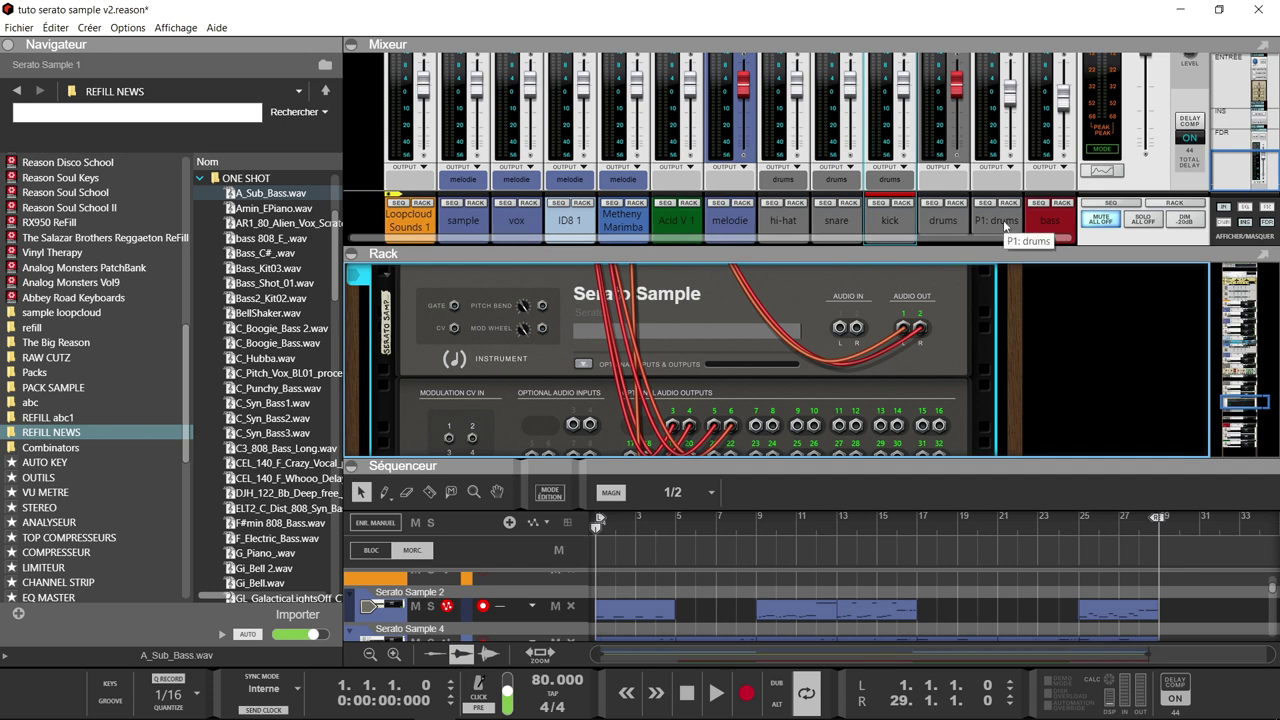
# Step: Open the Serato Sample device of the bass channel and examine its keyboard mode pad
pyautogui.click(1064, 204)
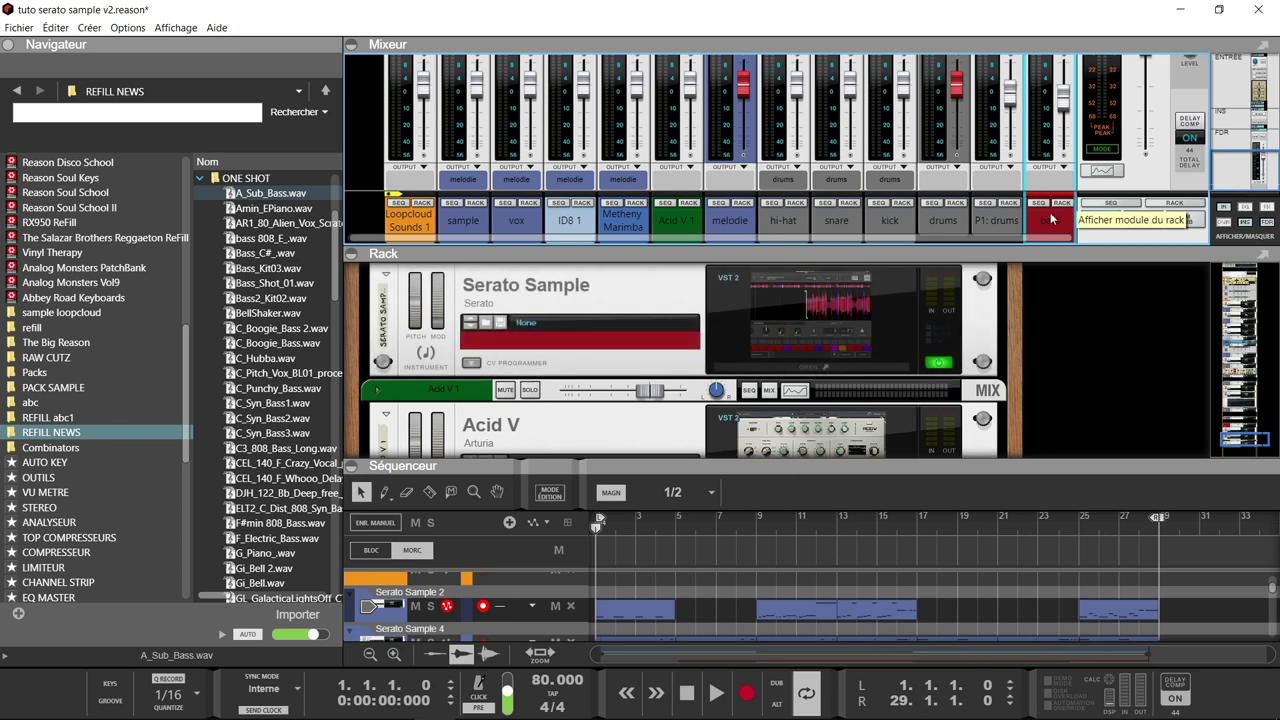
pyautogui.click(808, 353)
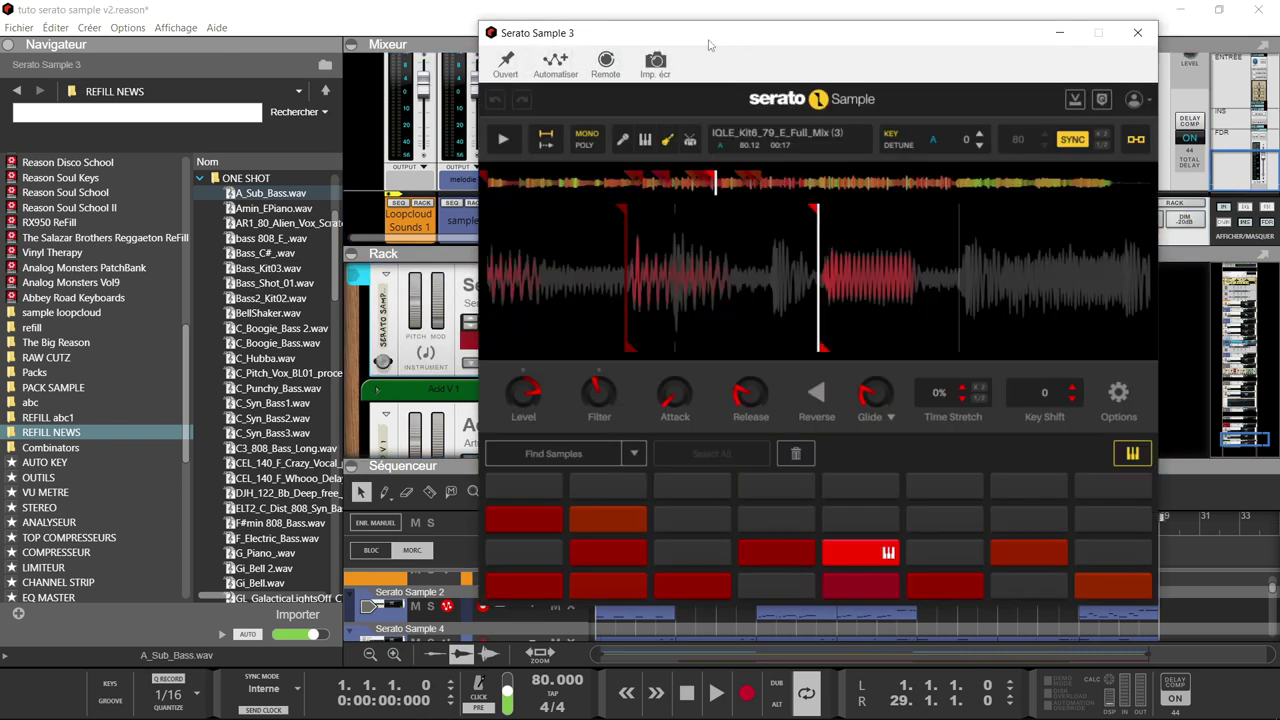
pyautogui.moveTo(726, 37); pyautogui.dragTo(682, 17)
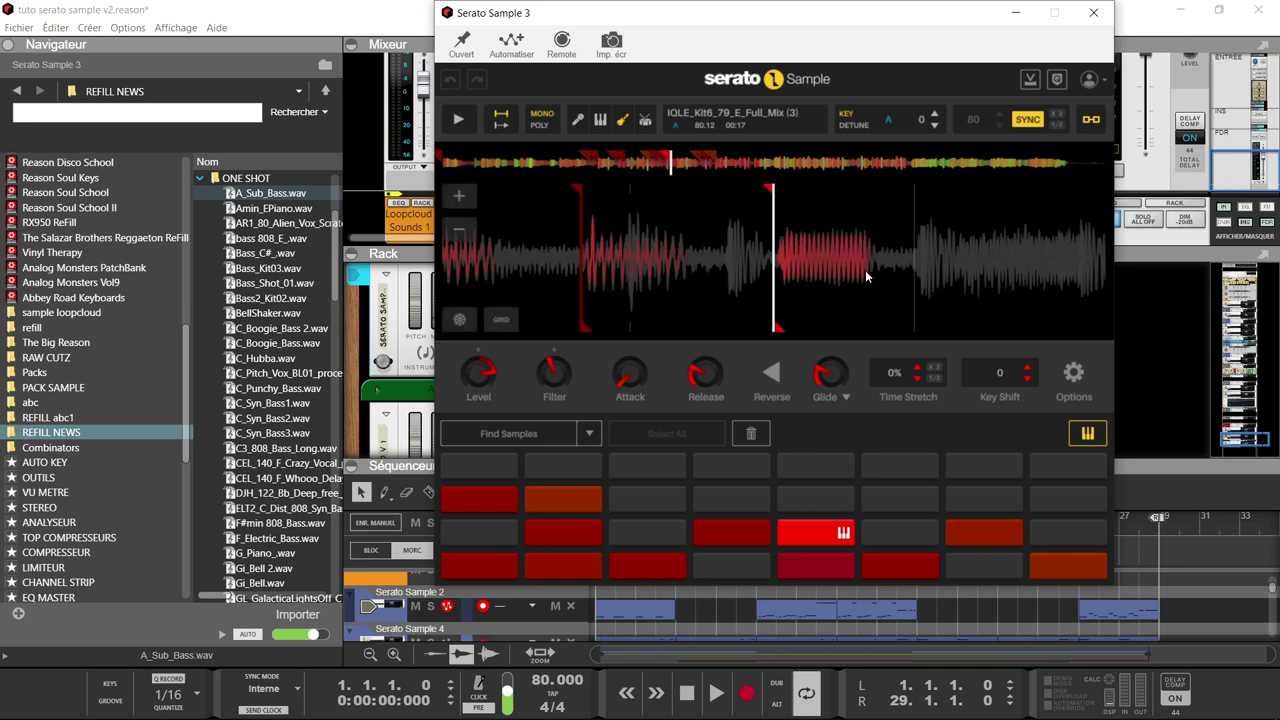
pyautogui.click(1089, 436)
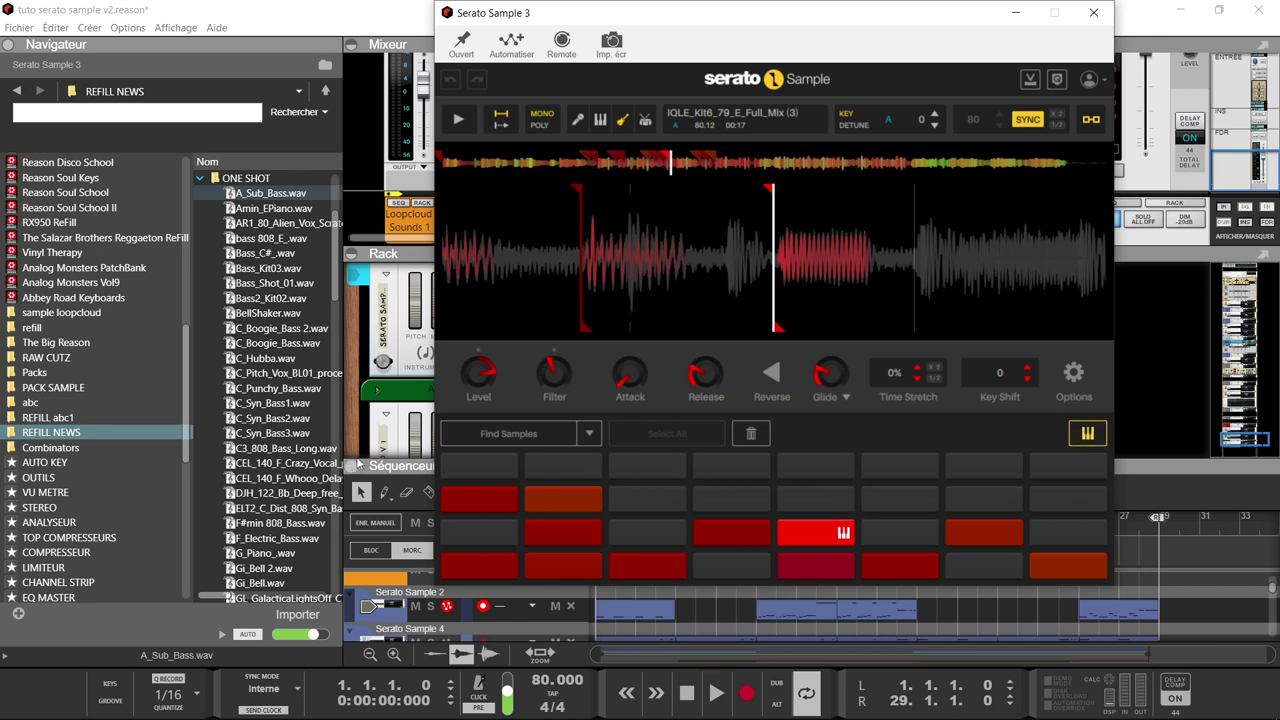
# Step: Select the Serato Sample 3 track in an enlarged sequencer, audition its bass slice and close the device window
pyautogui.moveTo(366, 462); pyautogui.dragTo(343, 328)
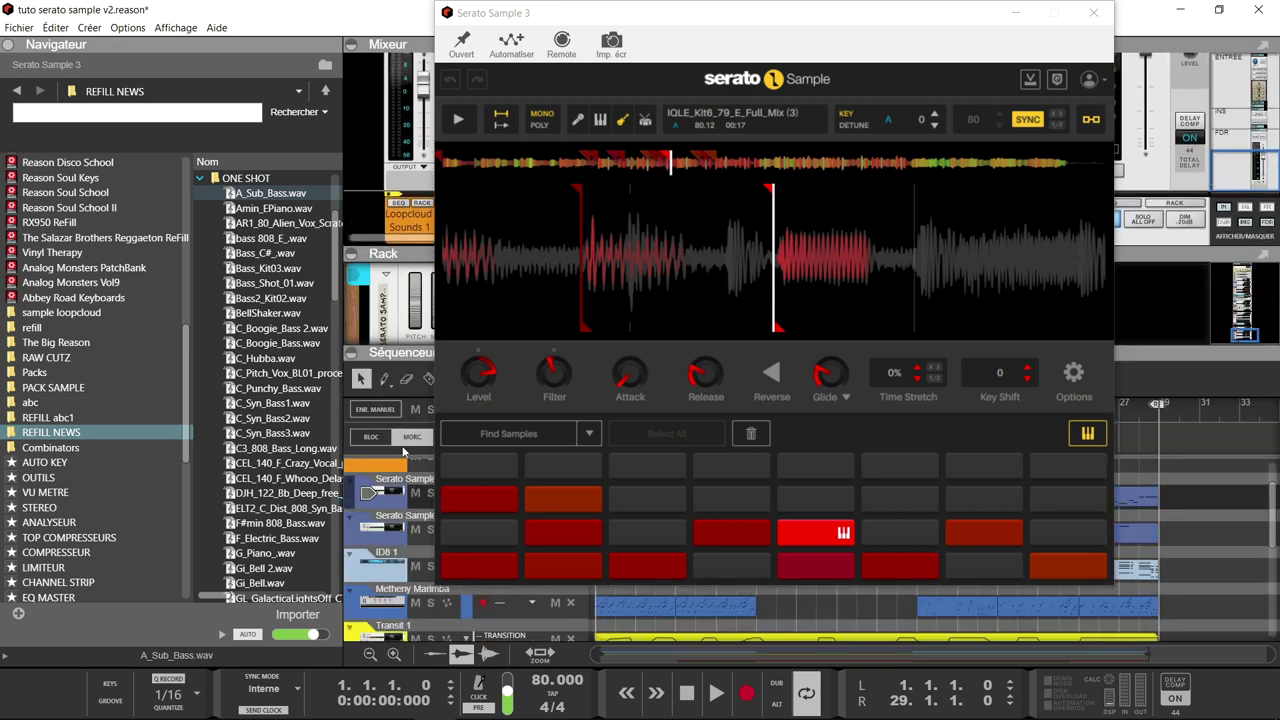
pyautogui.scroll(-3, 395, 535)
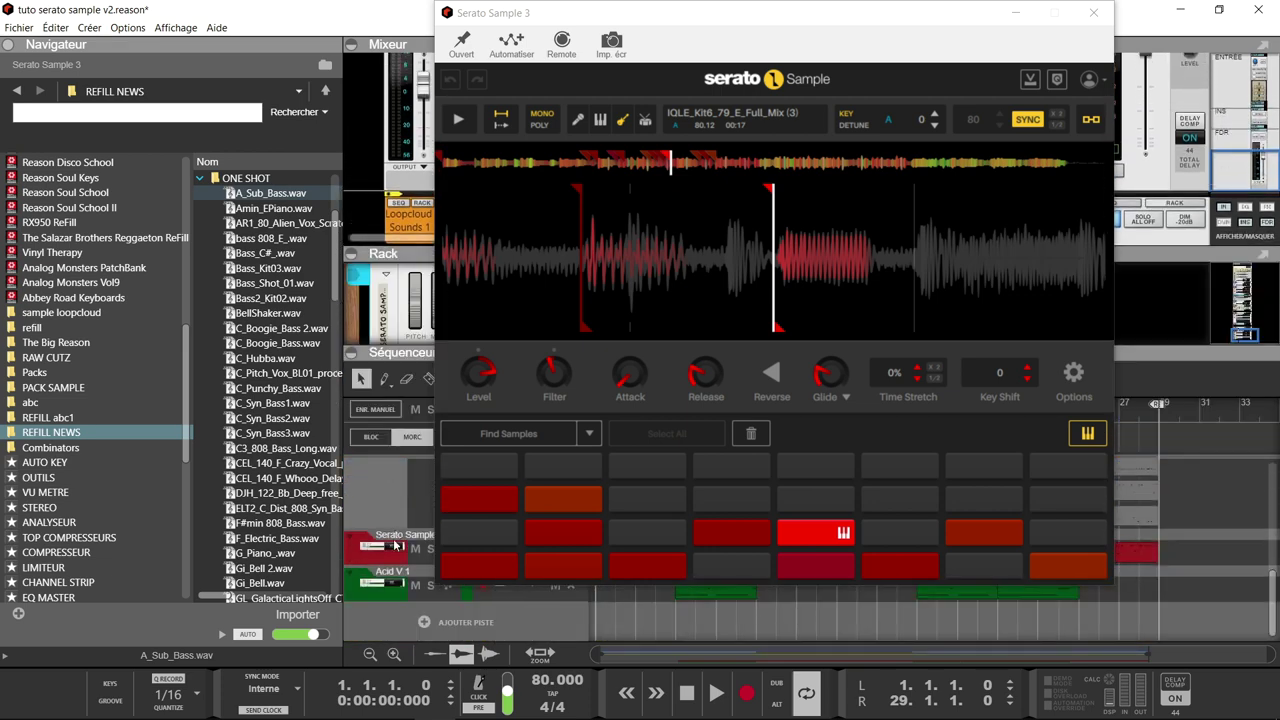
pyautogui.click(390, 560)
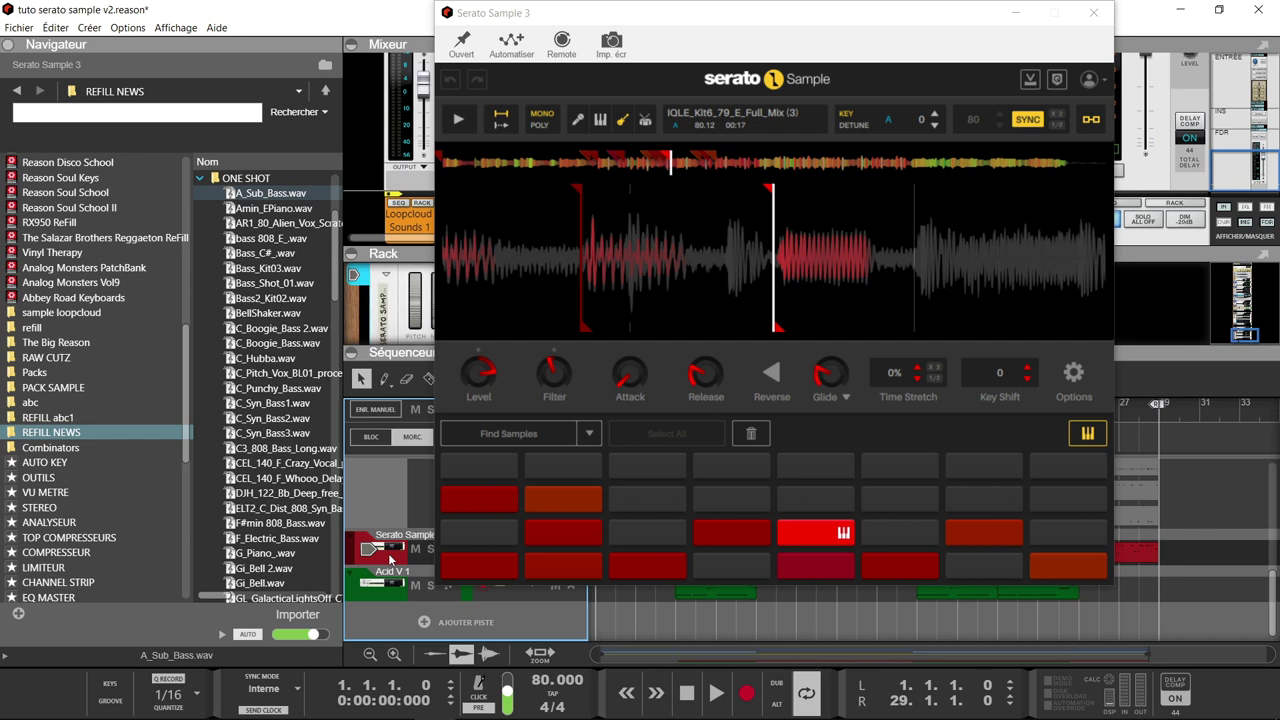
pyautogui.press('space')
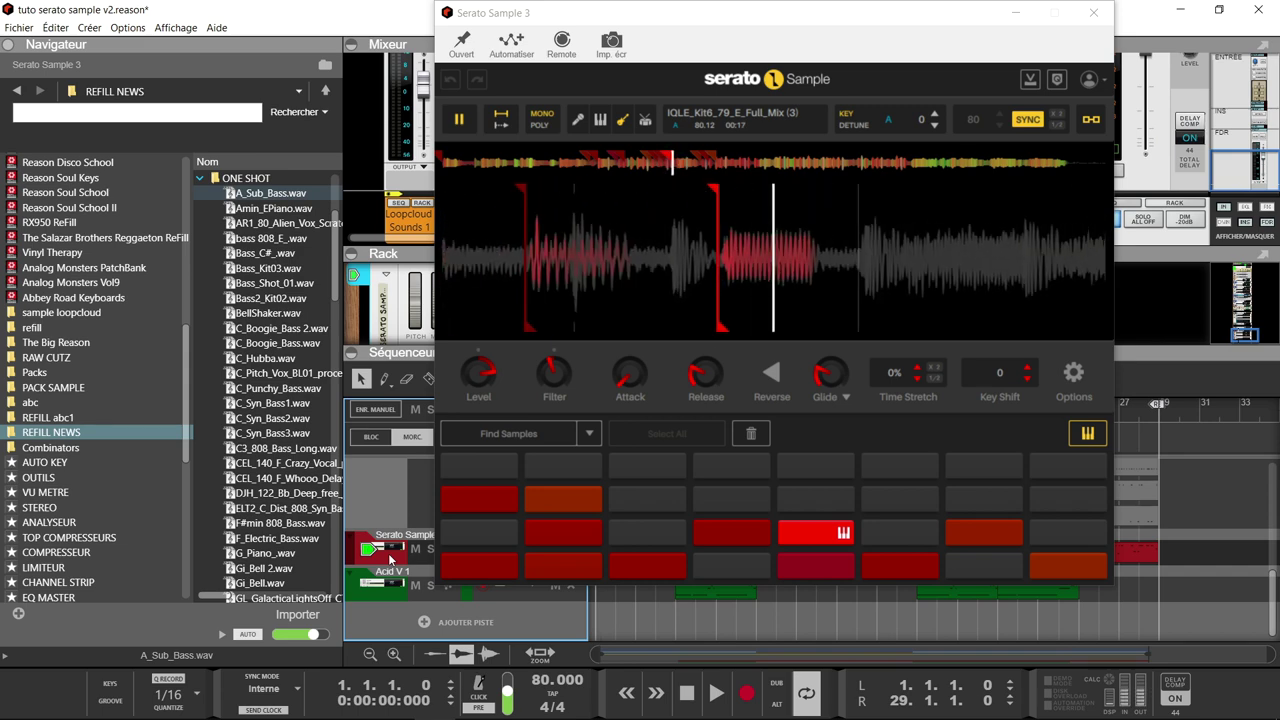
pyautogui.press('space')
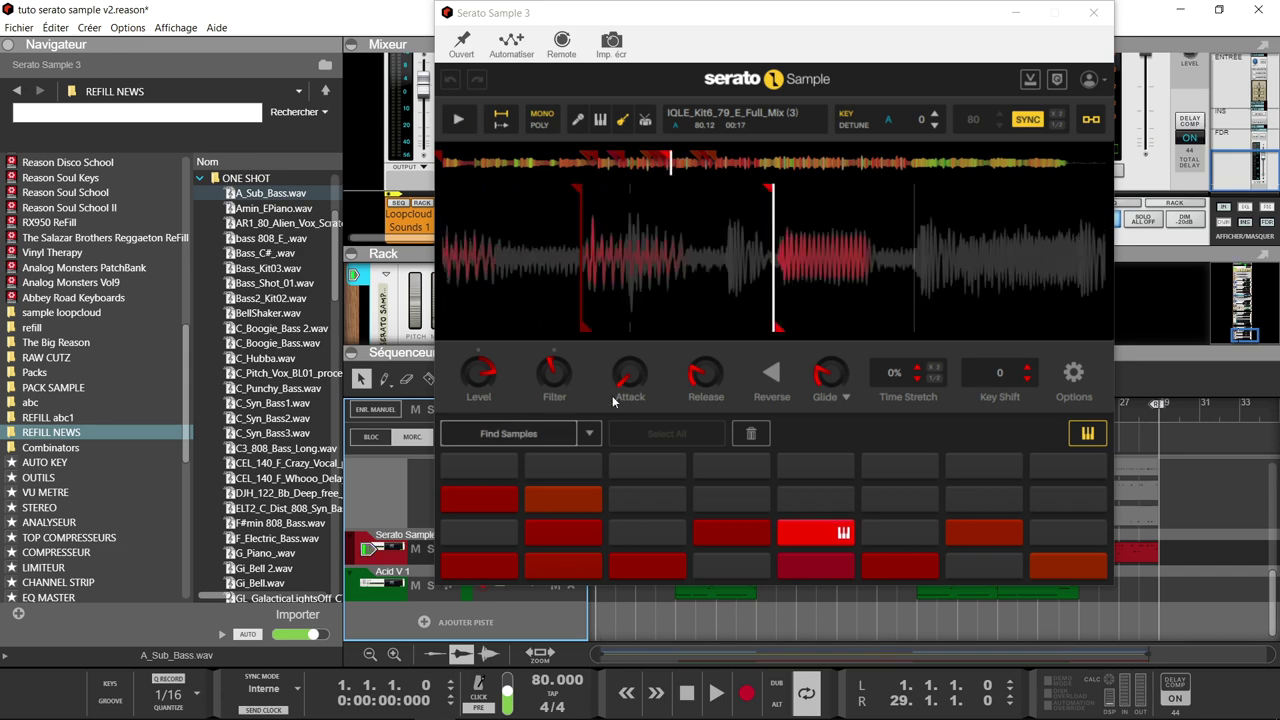
pyautogui.click(1093, 12)
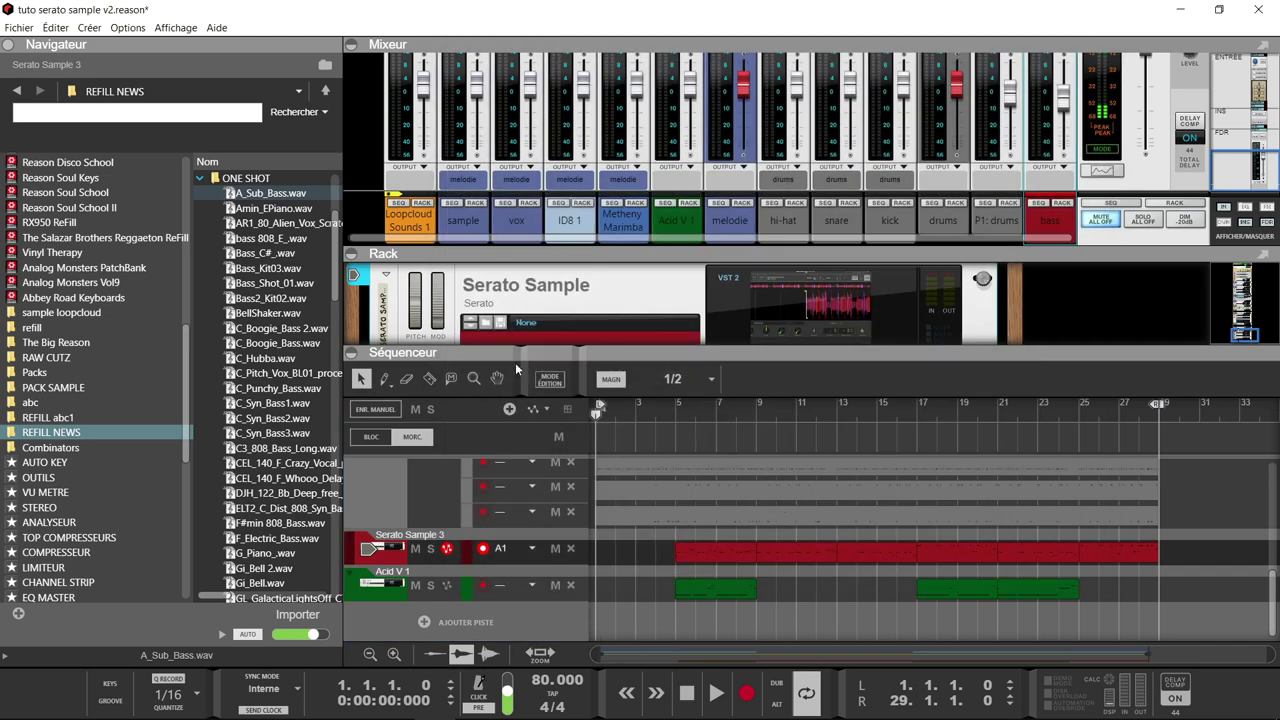
# Step: Collapse the sequencer and review the insert effects on the bass, kick and hi-hat channels, opening bx_boom on the kick
pyautogui.scroll(3, 576, 318)
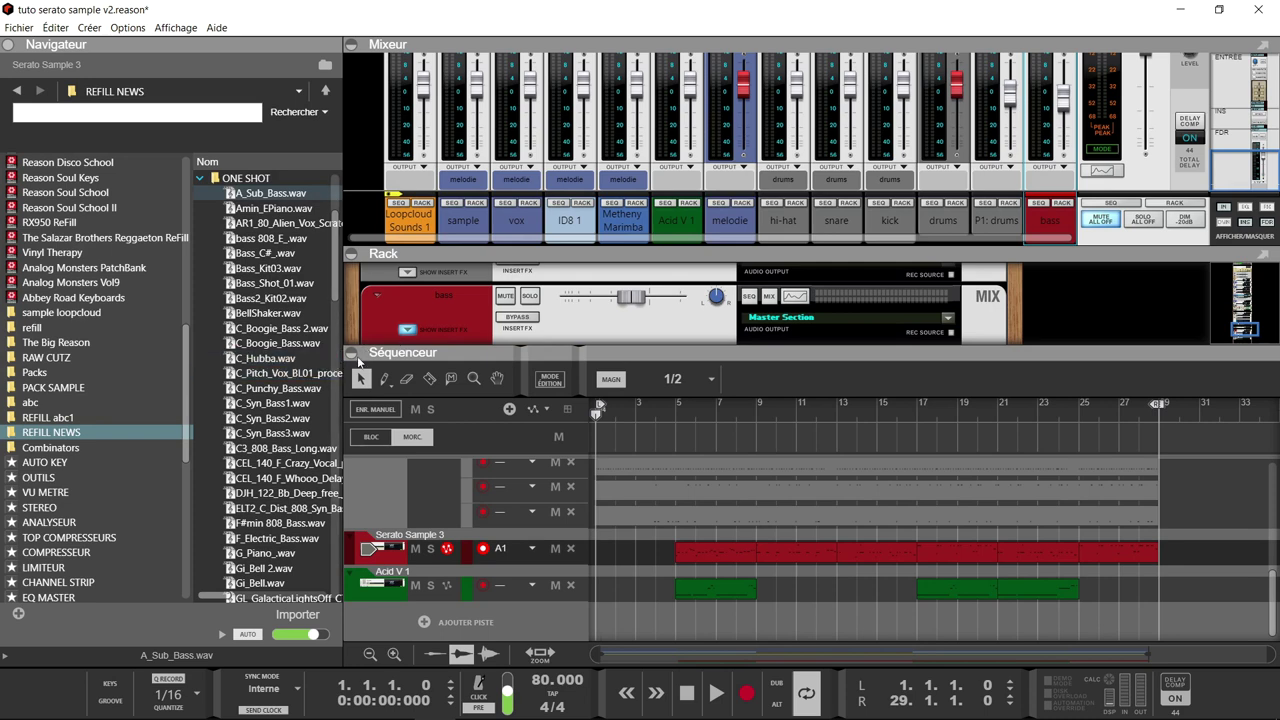
pyautogui.click(352, 353)
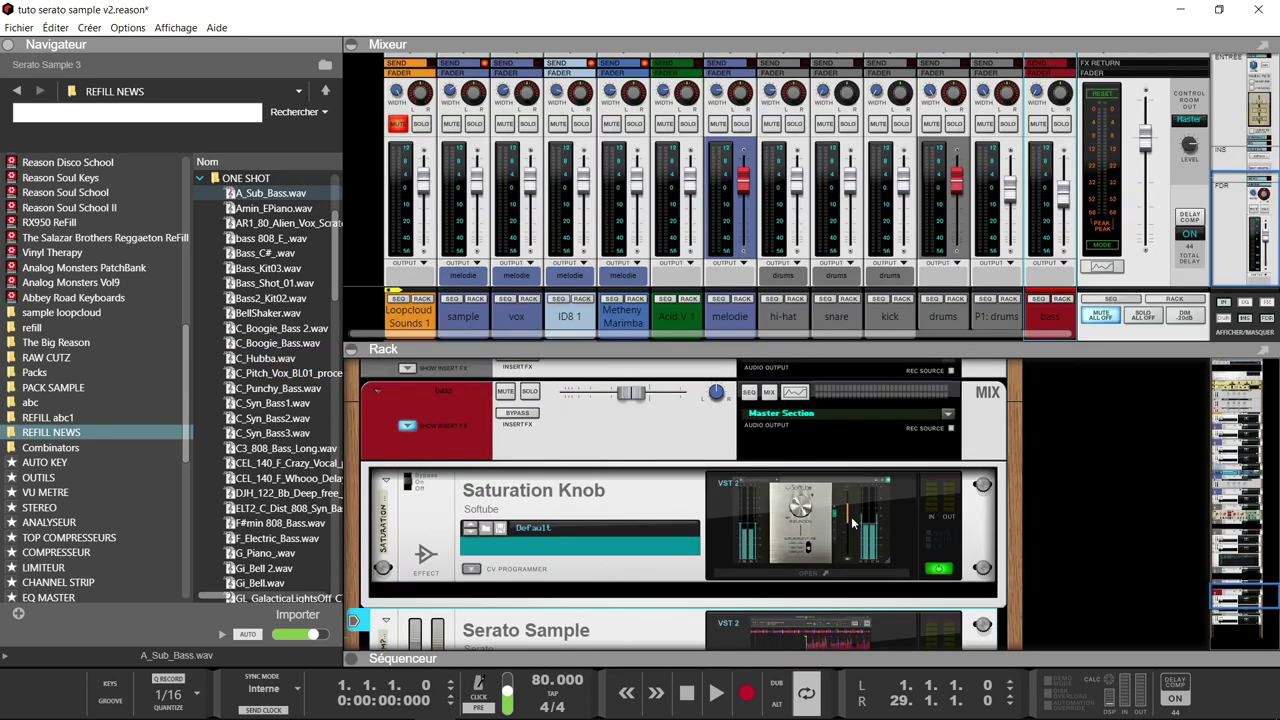
pyautogui.scroll(-5, 852, 521)
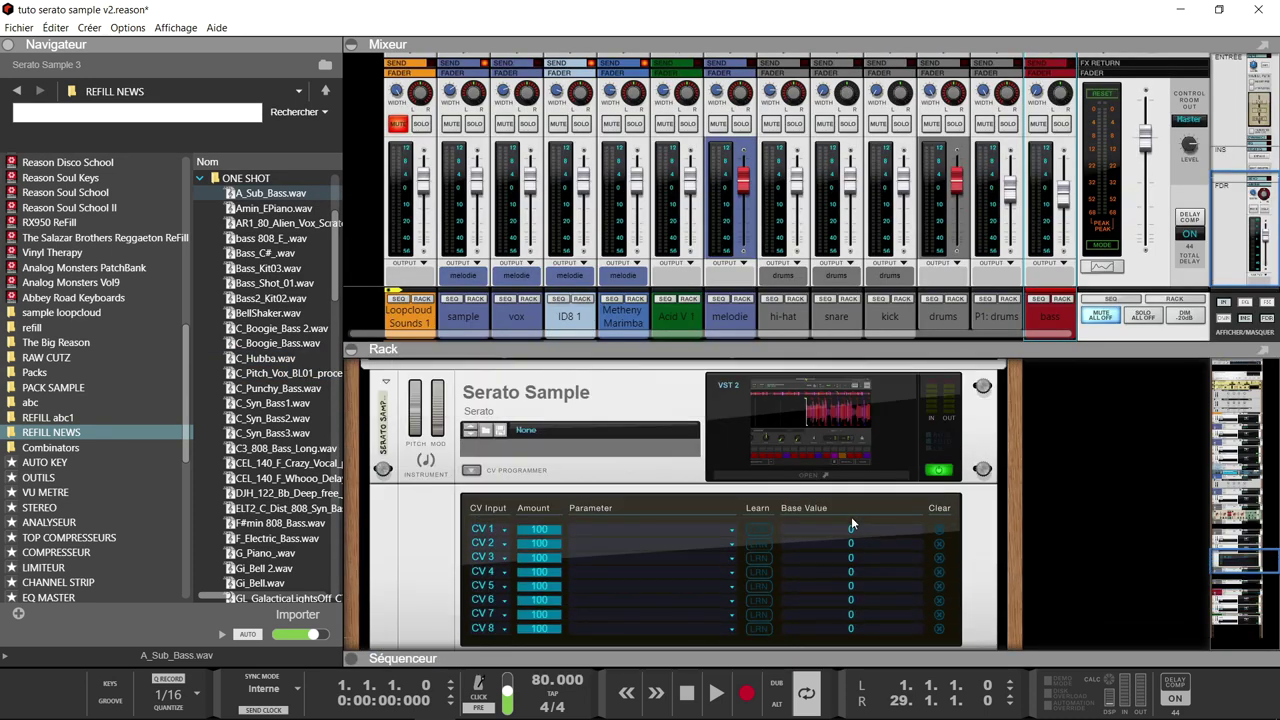
pyautogui.scroll(2, 851, 516)
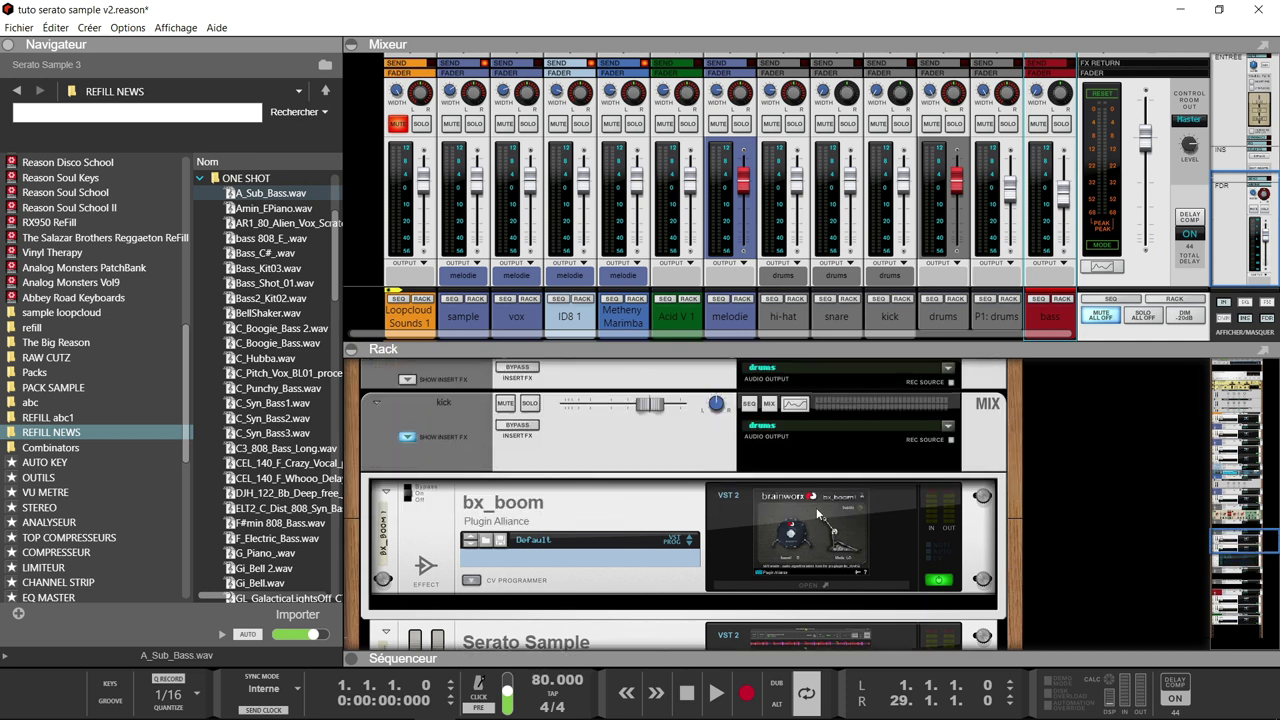
pyautogui.click(814, 511)
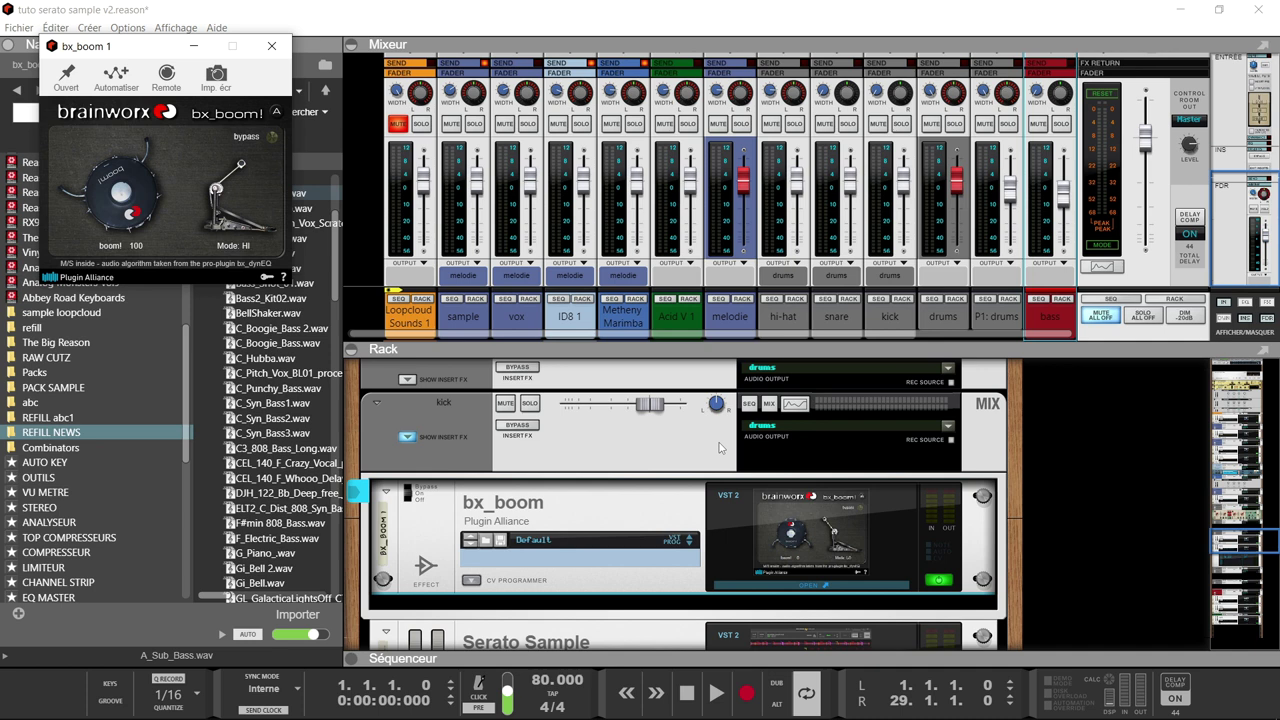
pyautogui.scroll(4, 718, 447)
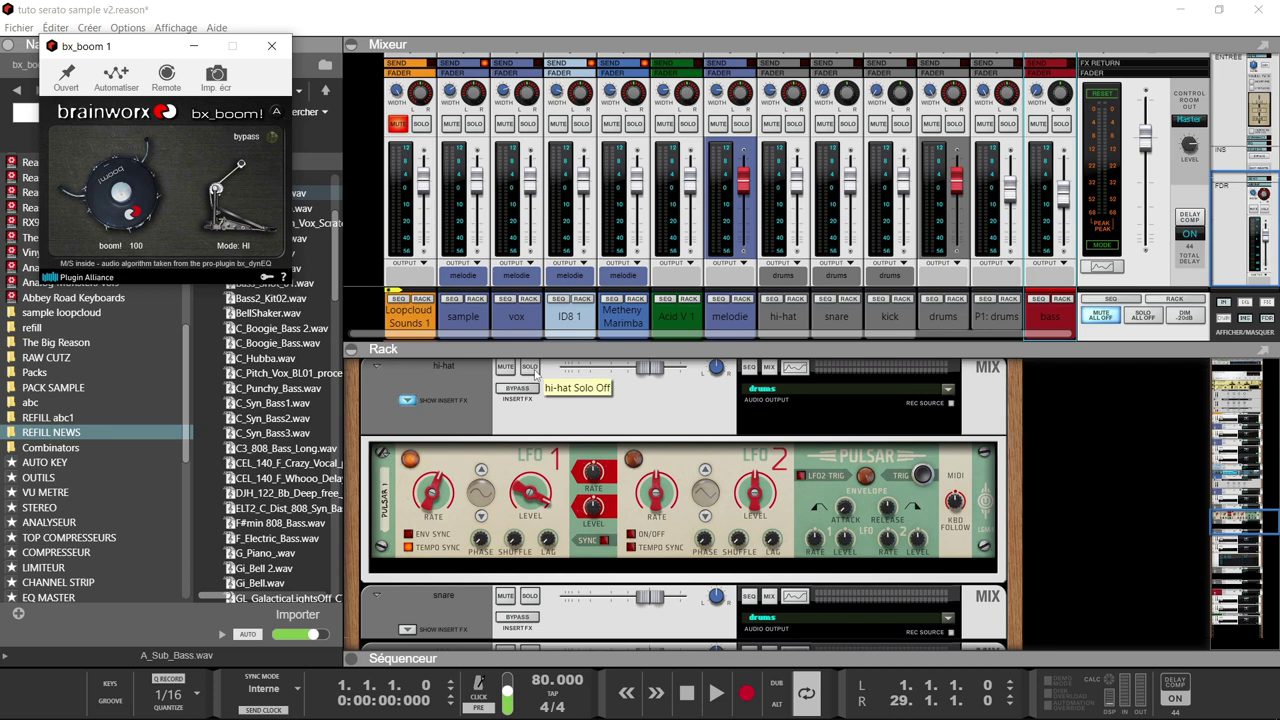
# Step: Examine the Transit insert effect on the melodie channel and the Looperator insert effect on the vox channel, closing each device window
pyautogui.scroll(2, 671, 443)
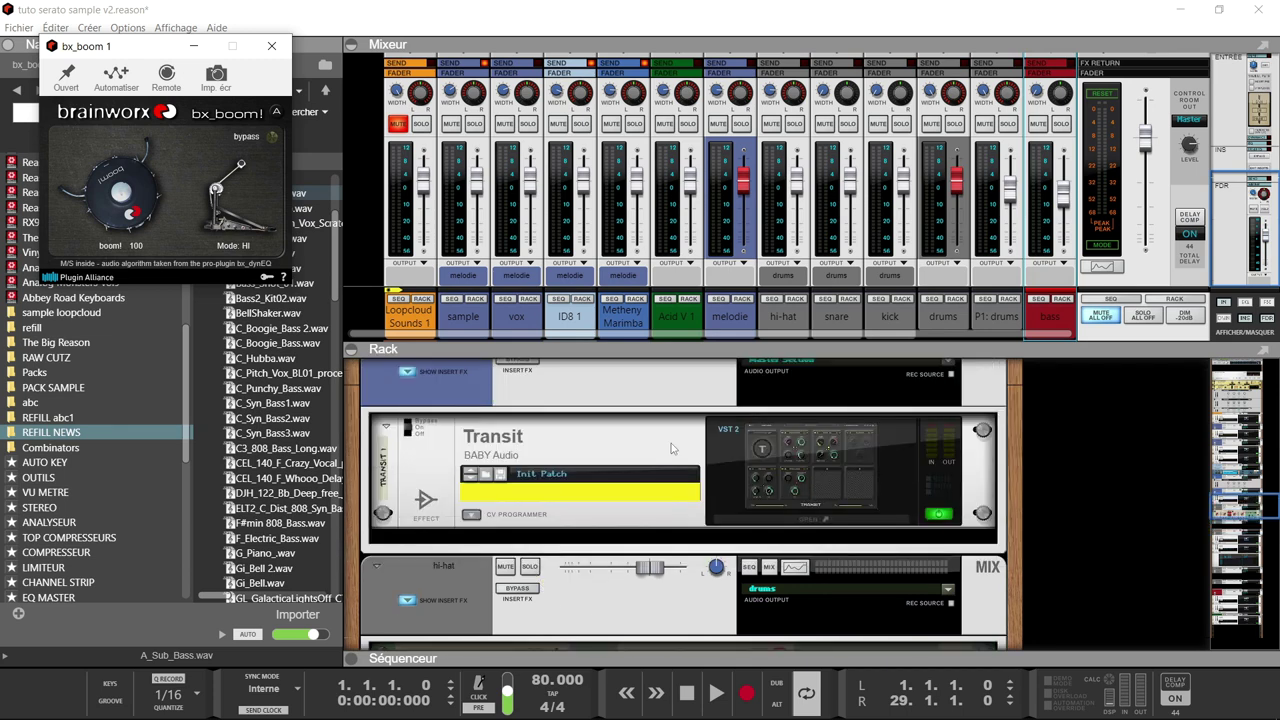
pyautogui.click(780, 469)
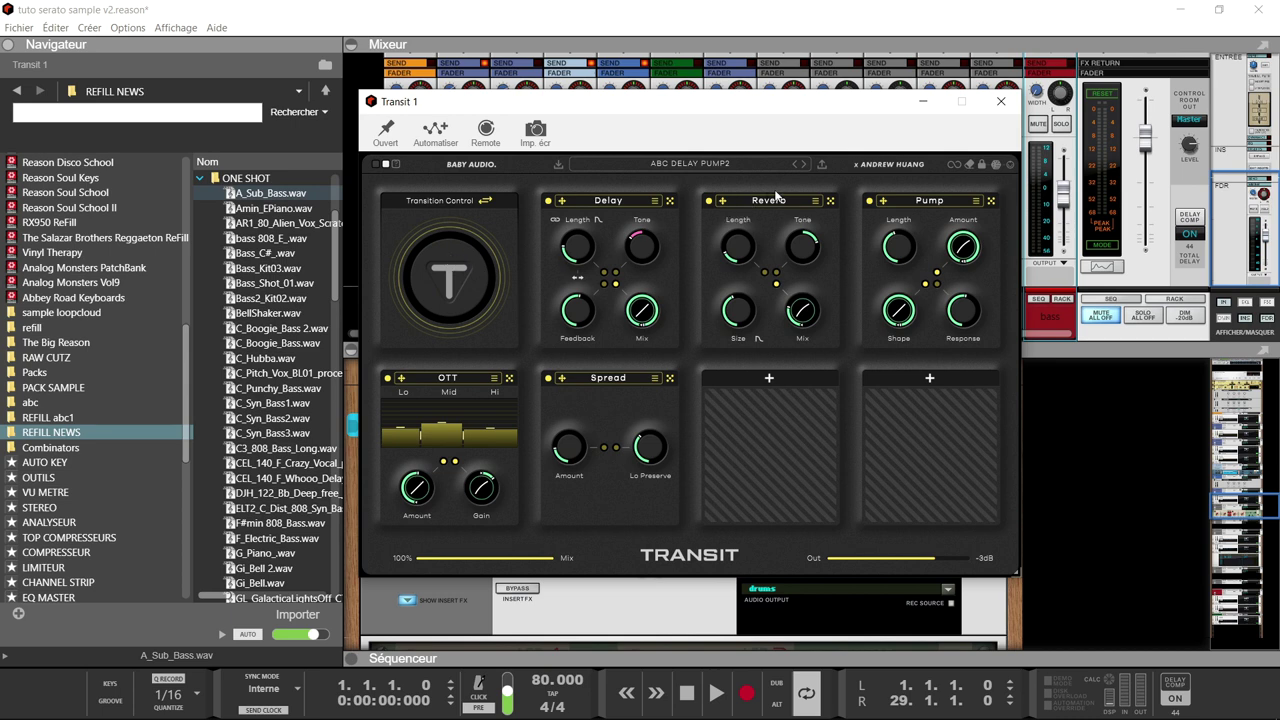
pyautogui.click(1003, 105)
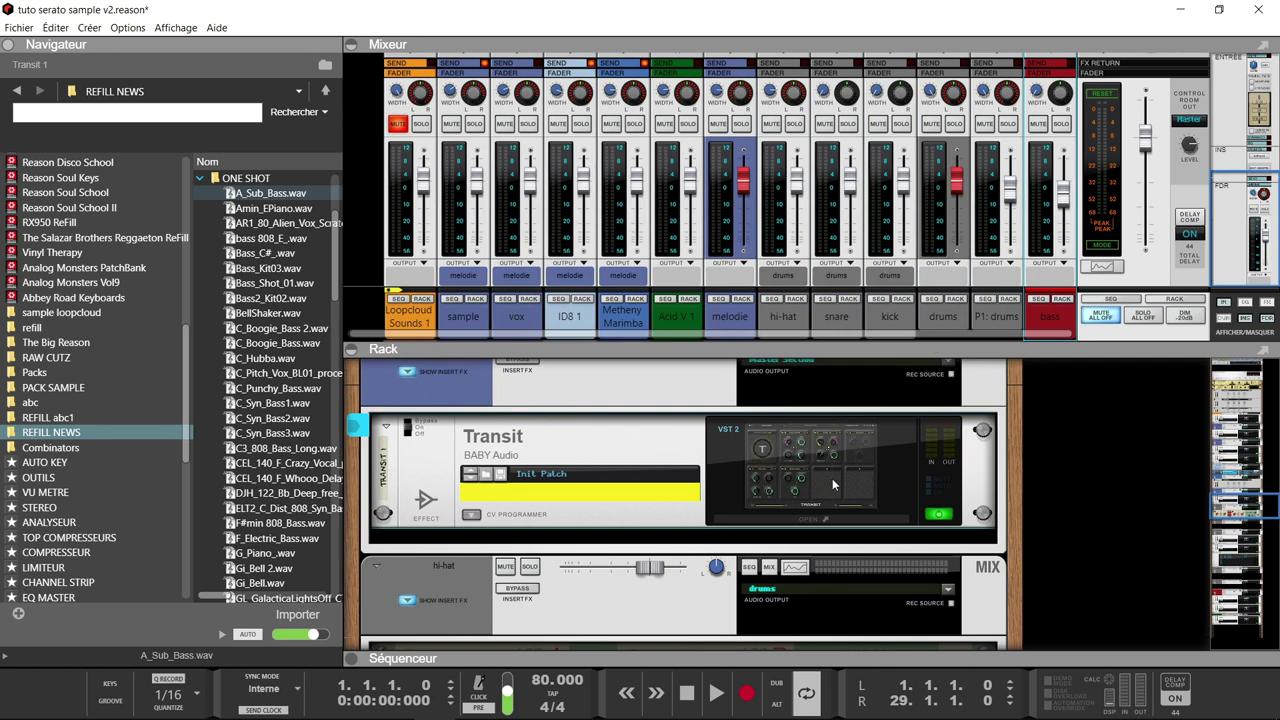
pyautogui.scroll(5, 832, 484)
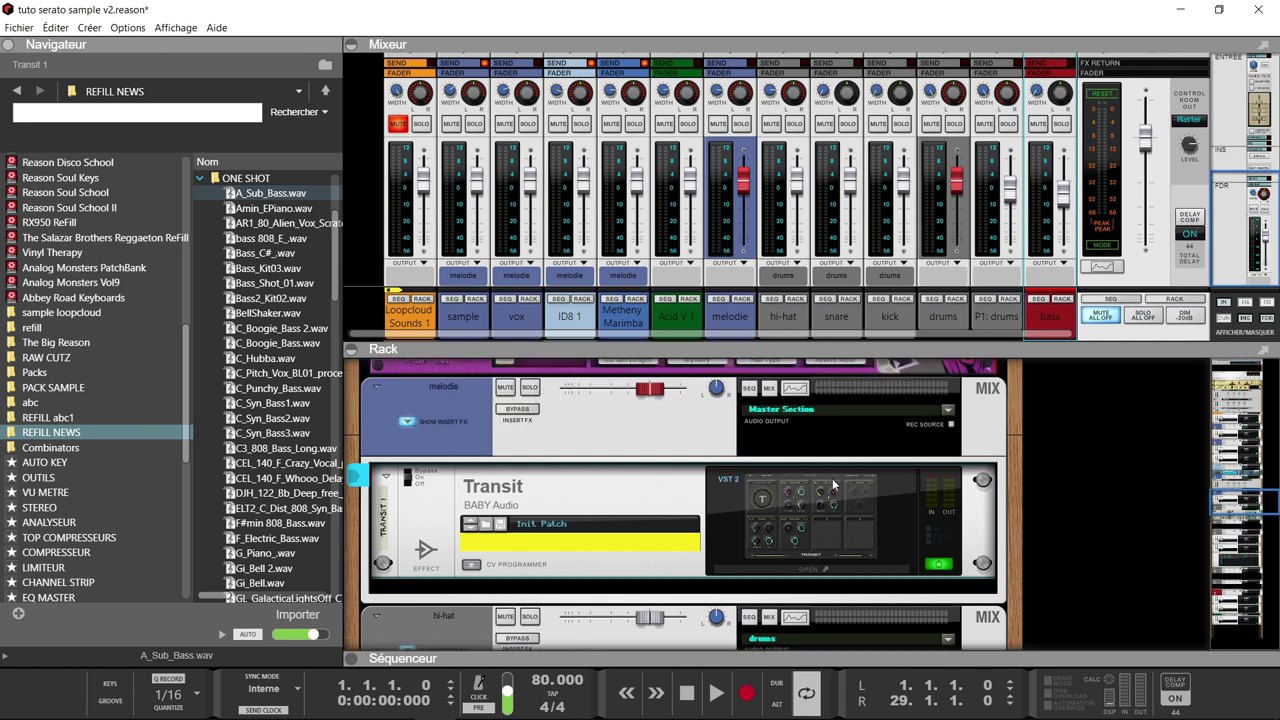
pyautogui.scroll(5, 832, 485)
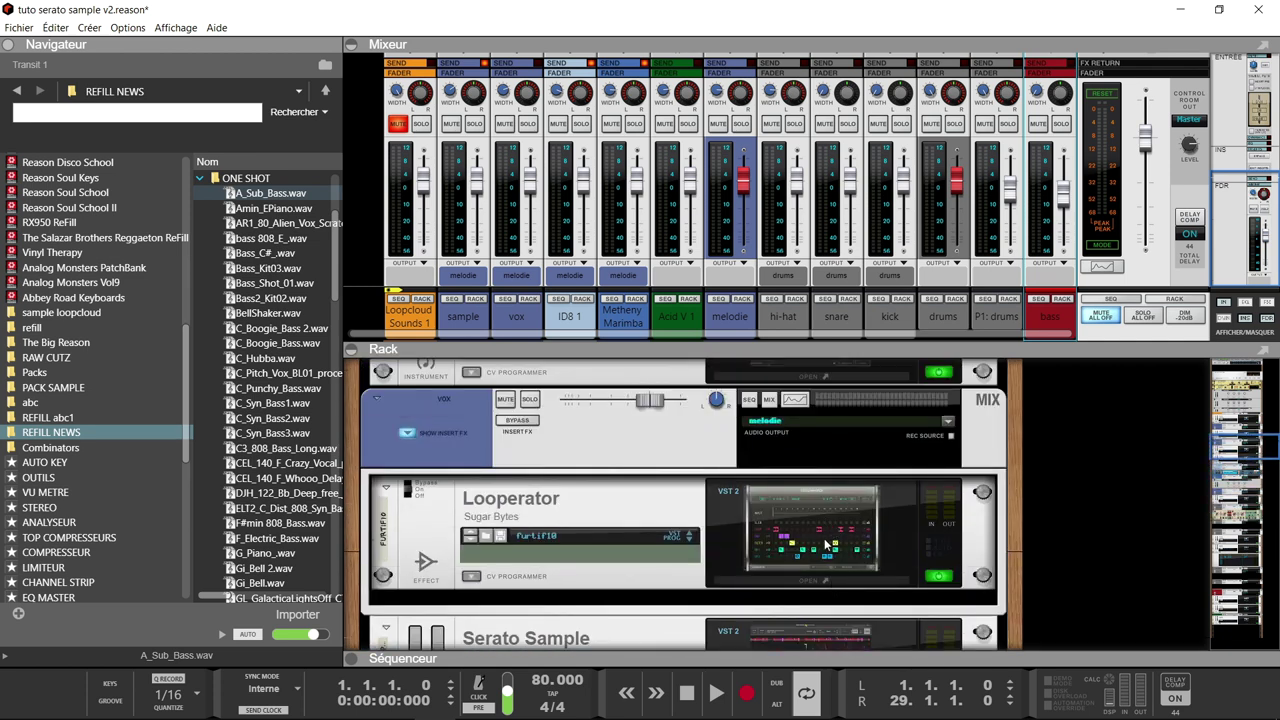
pyautogui.click(828, 545)
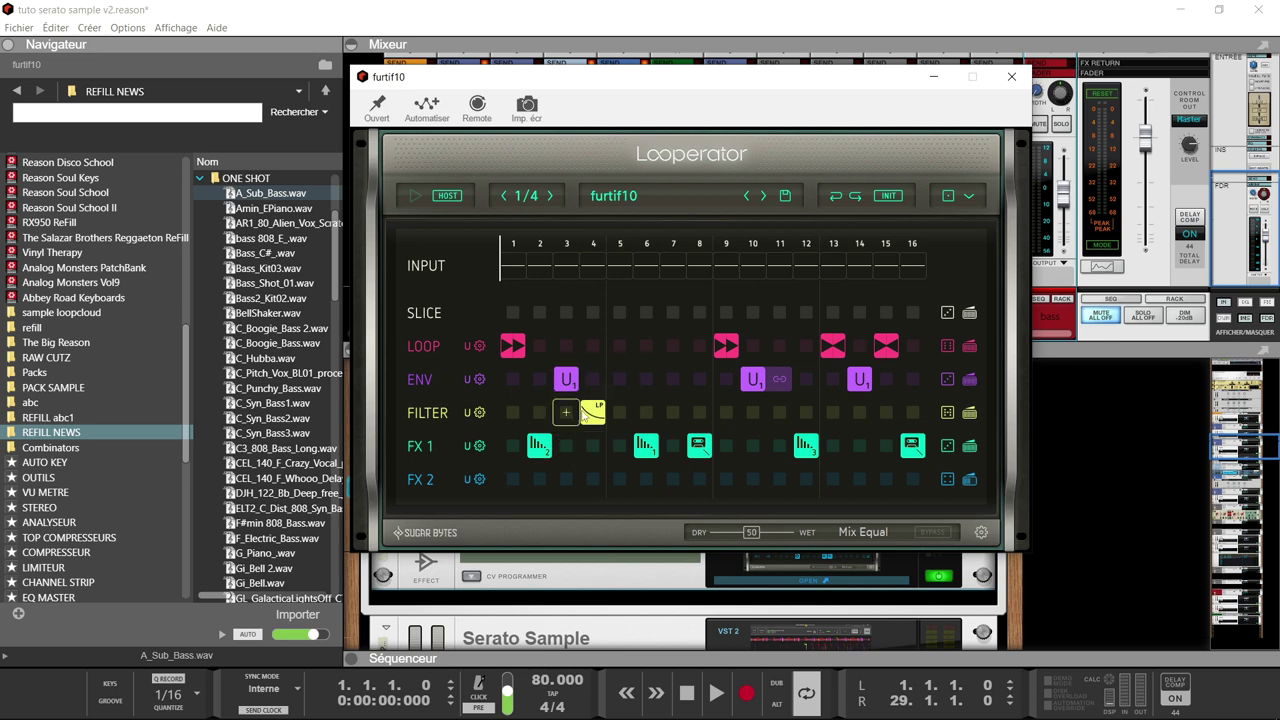
pyautogui.click(1011, 76)
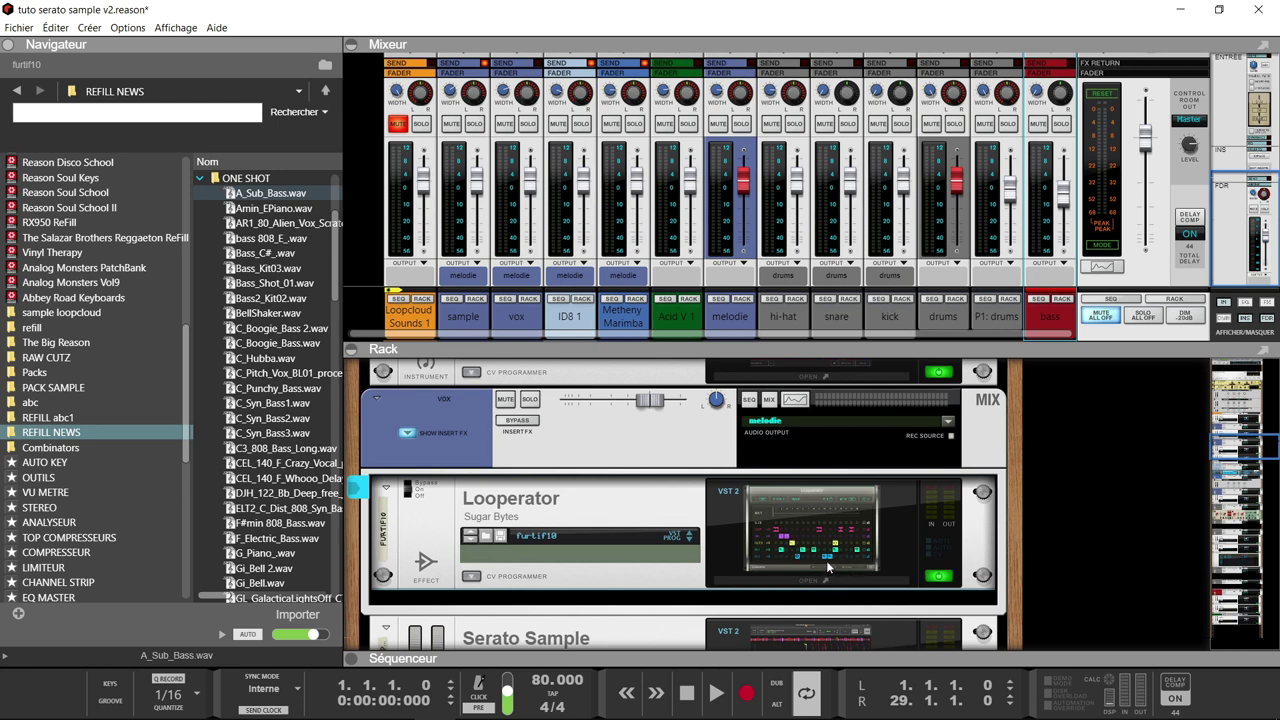
# Step: Open the Loopcloud Sounds instrument above the sample channel, examine the loop used as source material and close its window
pyautogui.scroll(5, 713, 428)
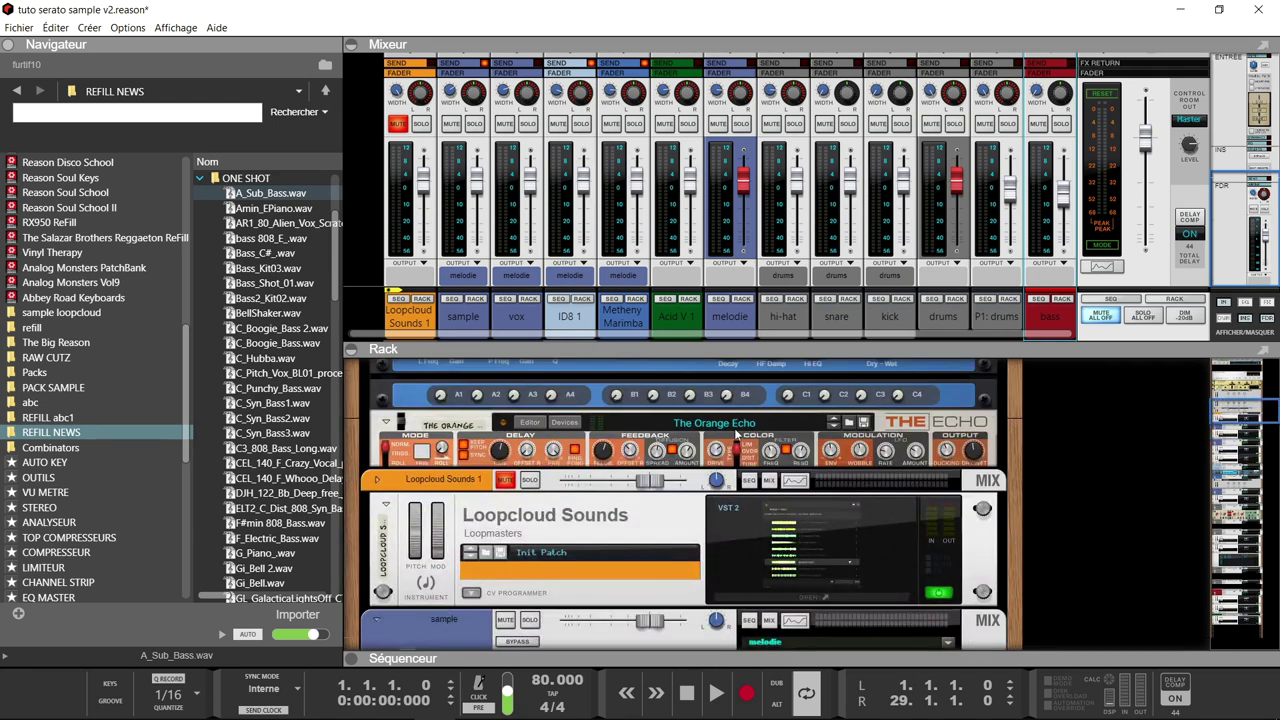
pyautogui.scroll(2, 735, 433)
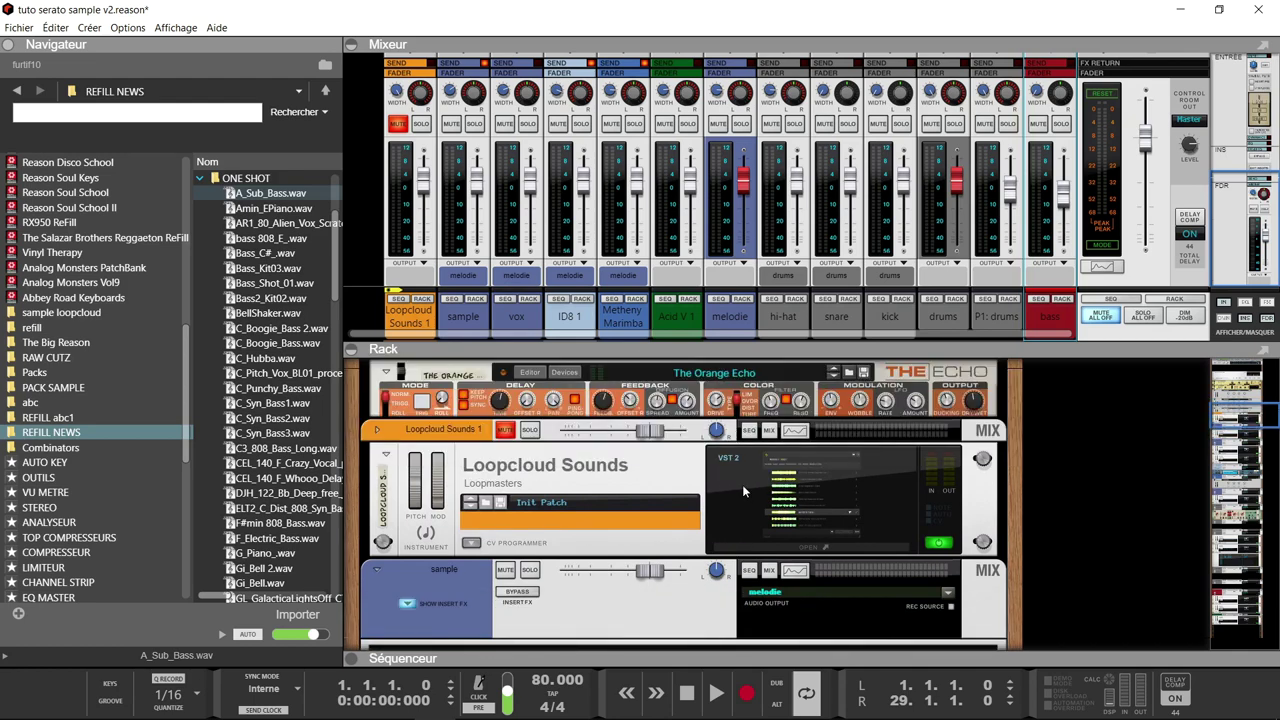
pyautogui.click(742, 484)
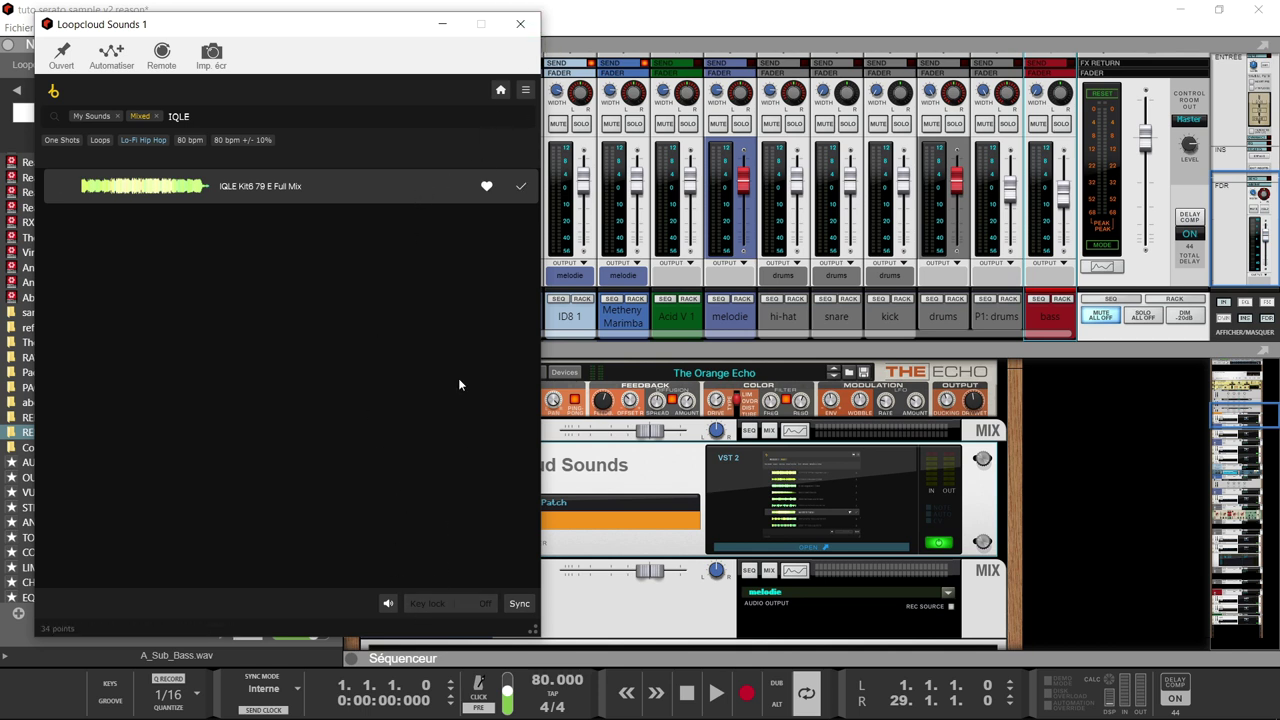
pyautogui.click(518, 26)
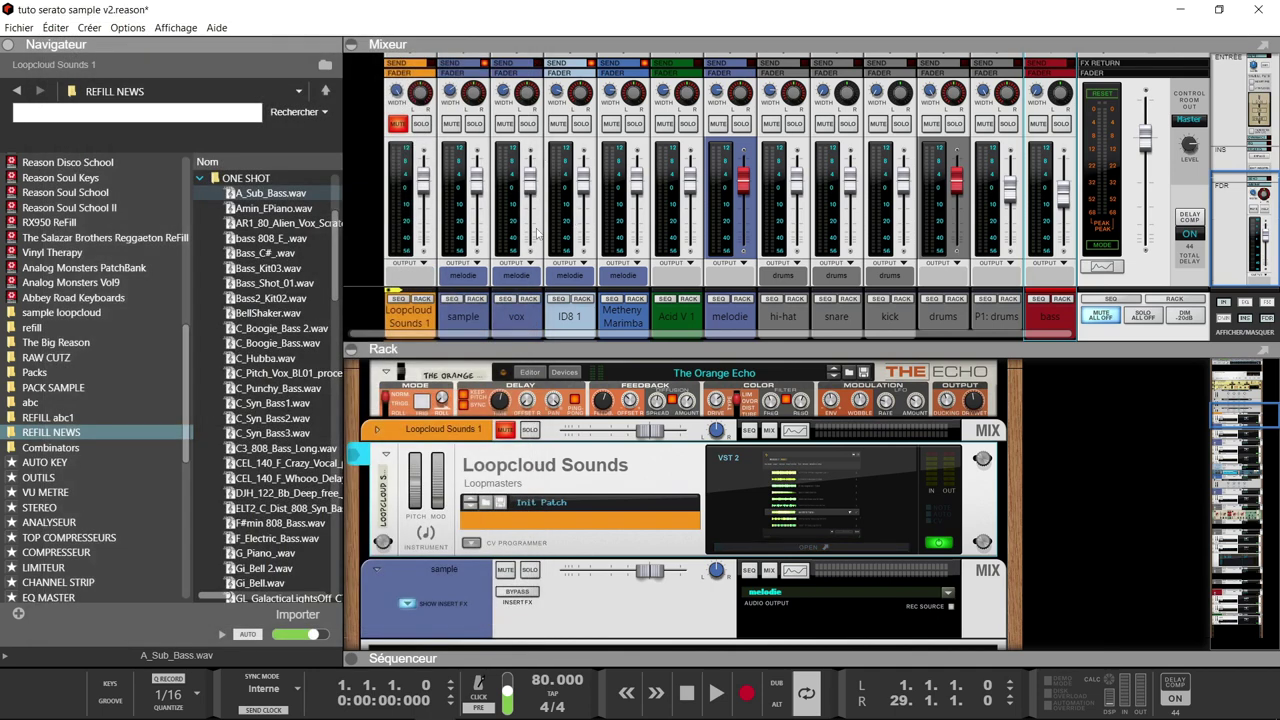
# Step: Start song playback and watch the slices trigger in the sample channel's Serato Sample device, closing its window
pyautogui.click(1062, 439)
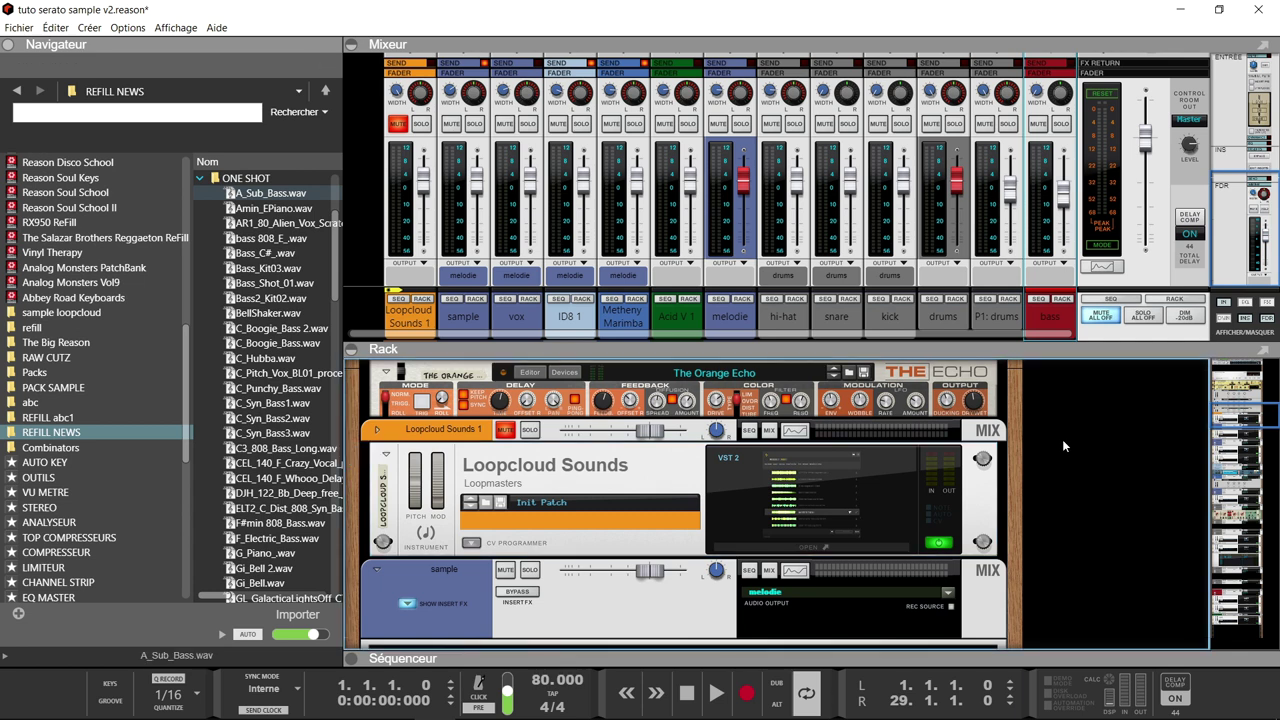
pyautogui.press('space')
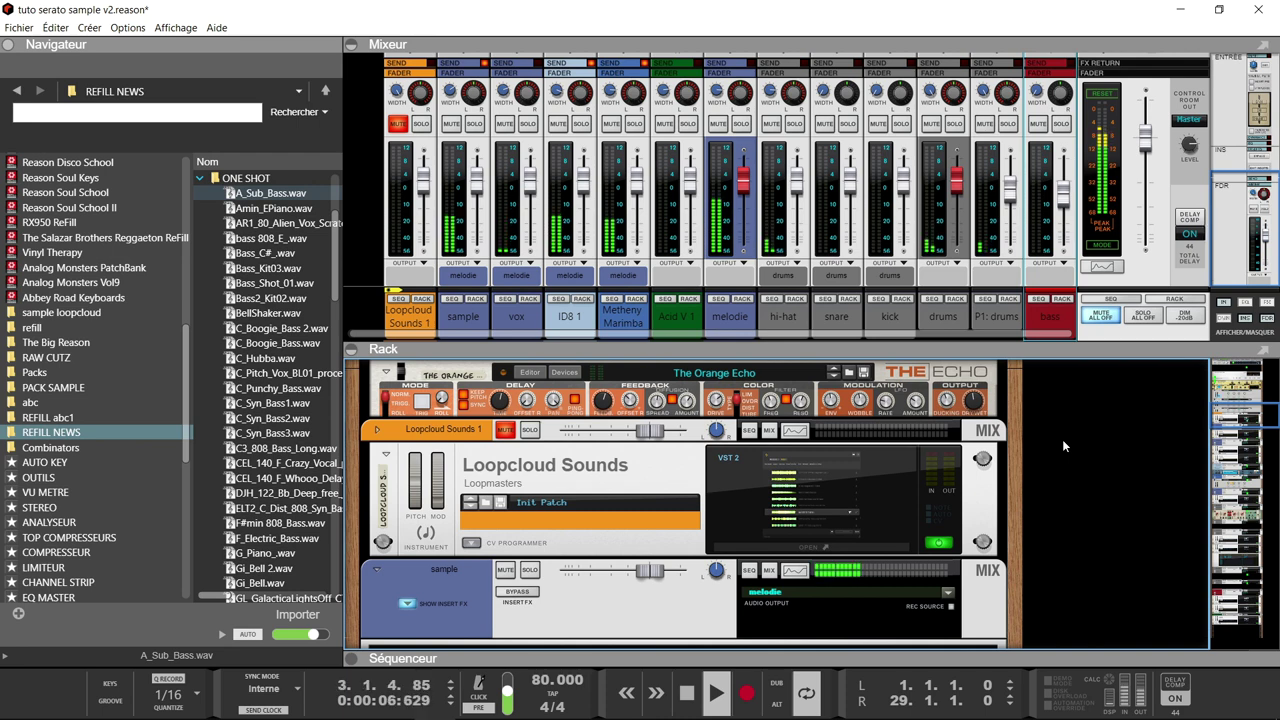
pyautogui.scroll(-3, 1062, 439)
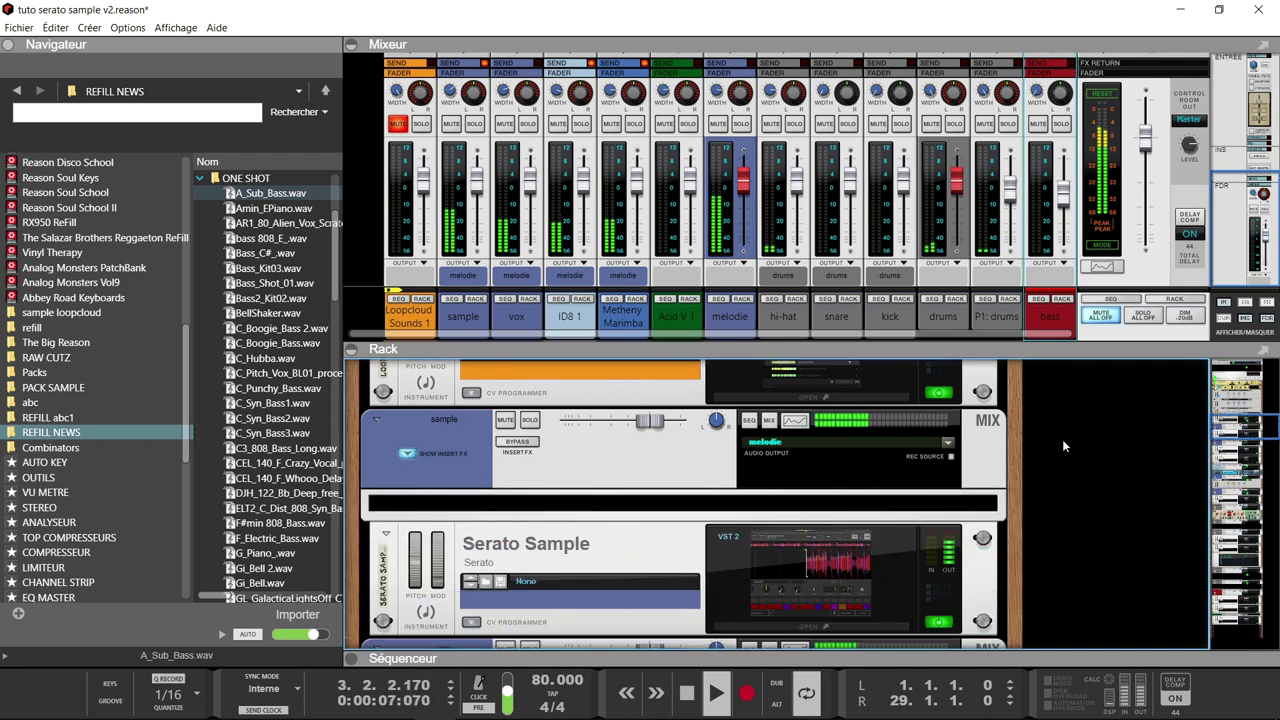
pyautogui.doubleClick(893, 566)
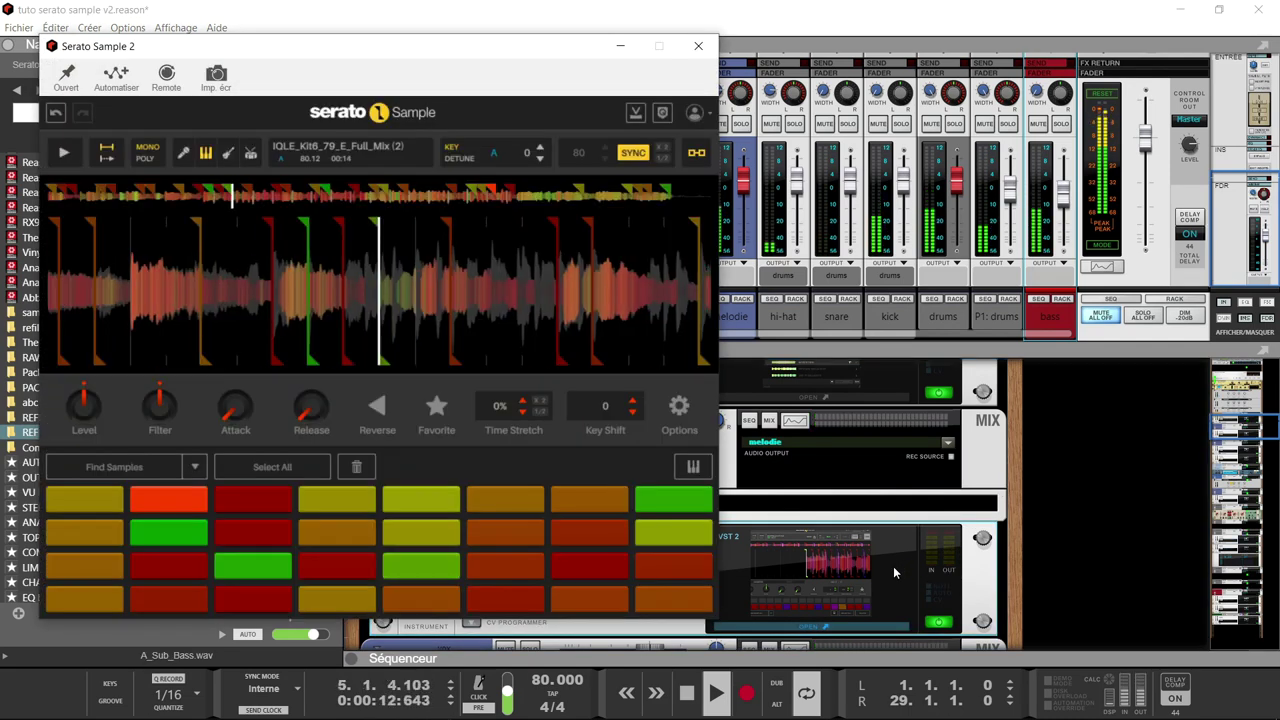
pyautogui.scroll(-4, 893, 566)
pyautogui.scroll(-10, 930, 530)
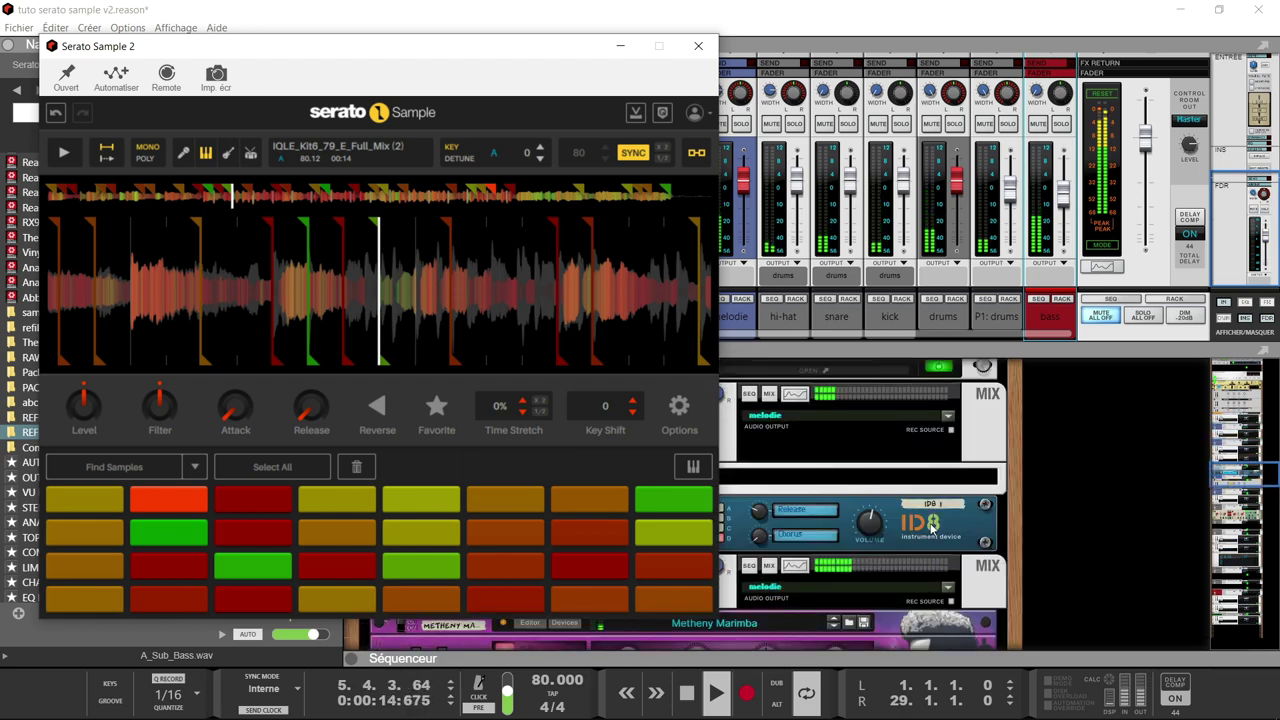
pyautogui.click(698, 46)
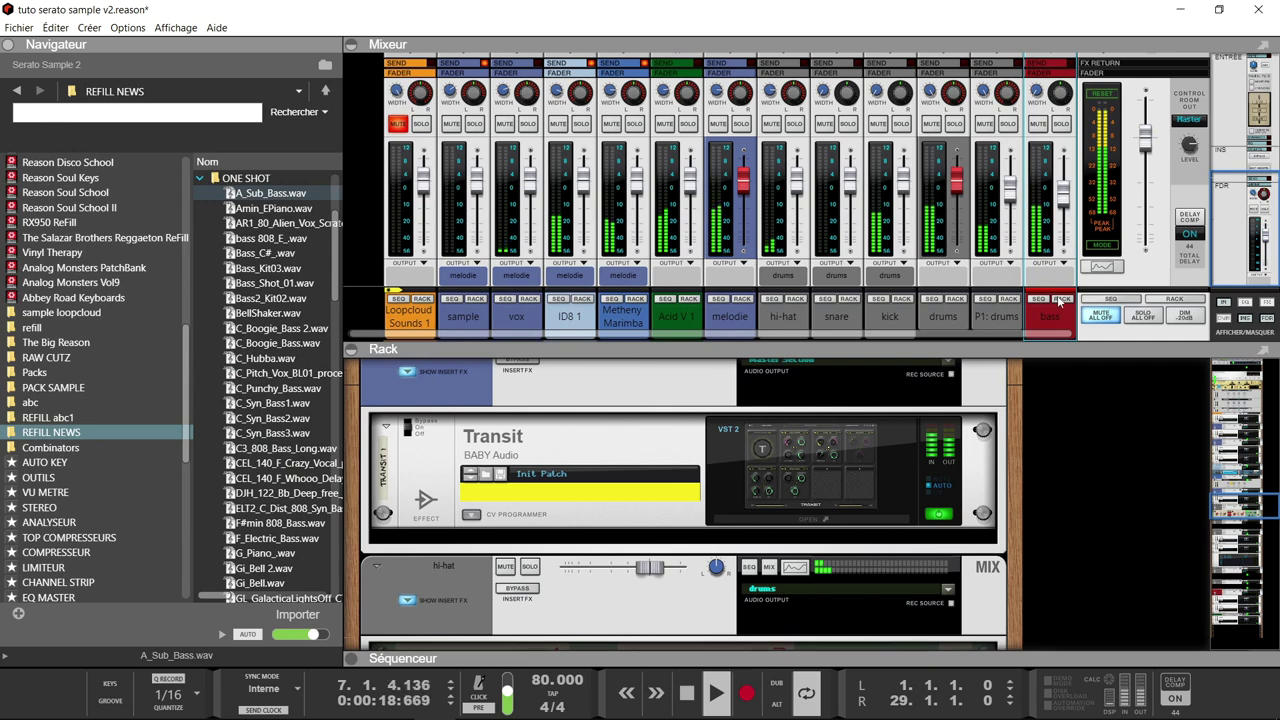
# Step: Show the bass channel's Serato Sample device during playback, examine its keyboard mode pad and close the window
pyautogui.click(1060, 299)
pyautogui.click(879, 429)
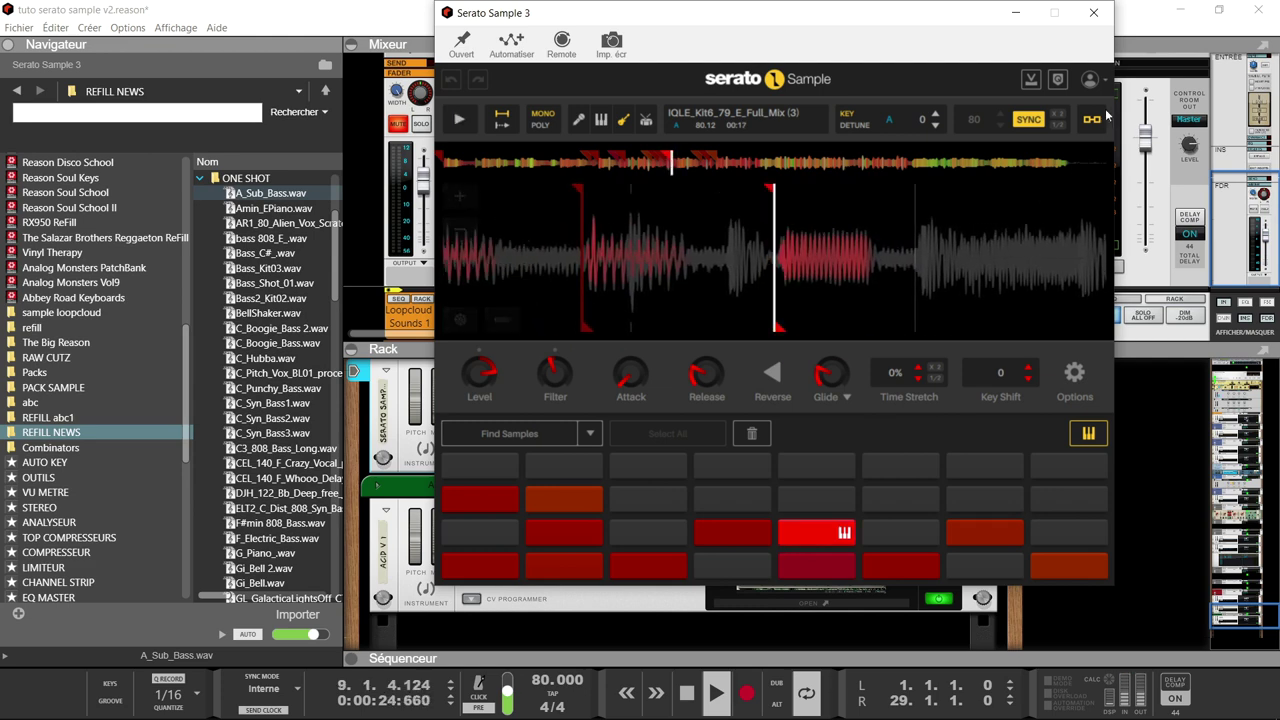
pyautogui.click(1092, 14)
pyautogui.scroll(10, 906, 511)
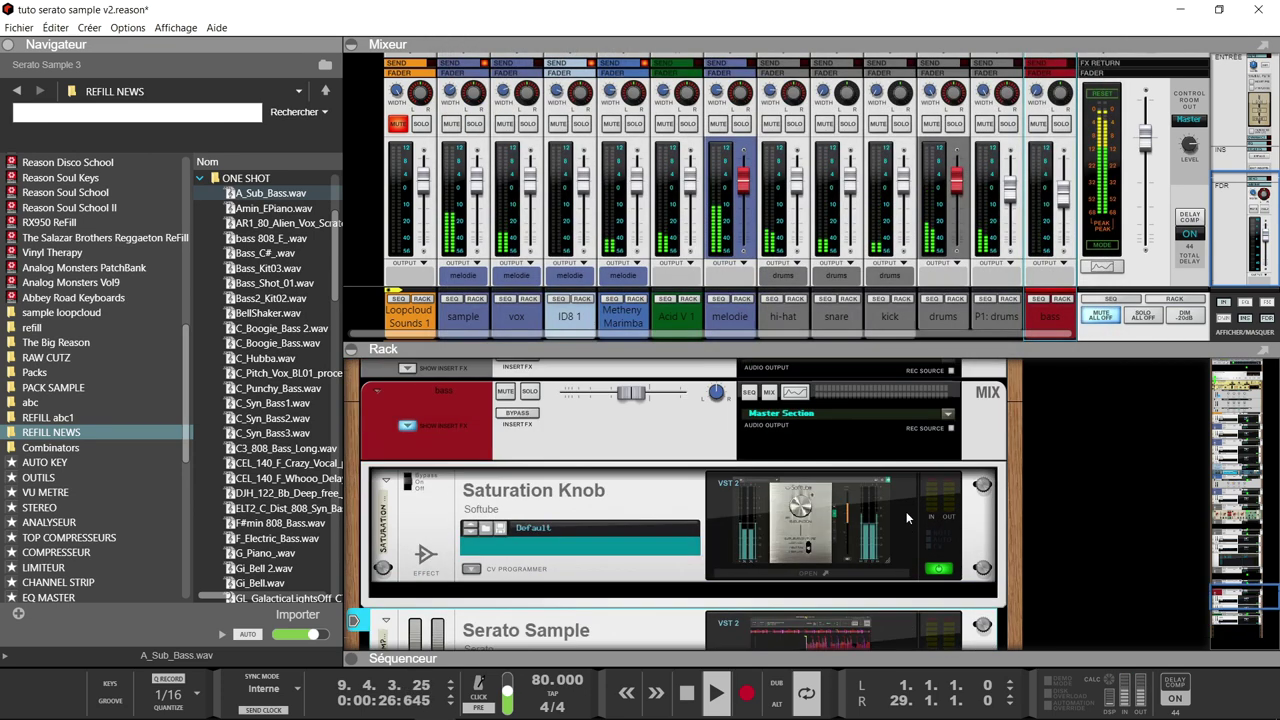
# Step: Examine the playing pads in the Serato Sample devices of the sample and vox channels, closing each window
pyautogui.click(490, 298)
pyautogui.click(830, 406)
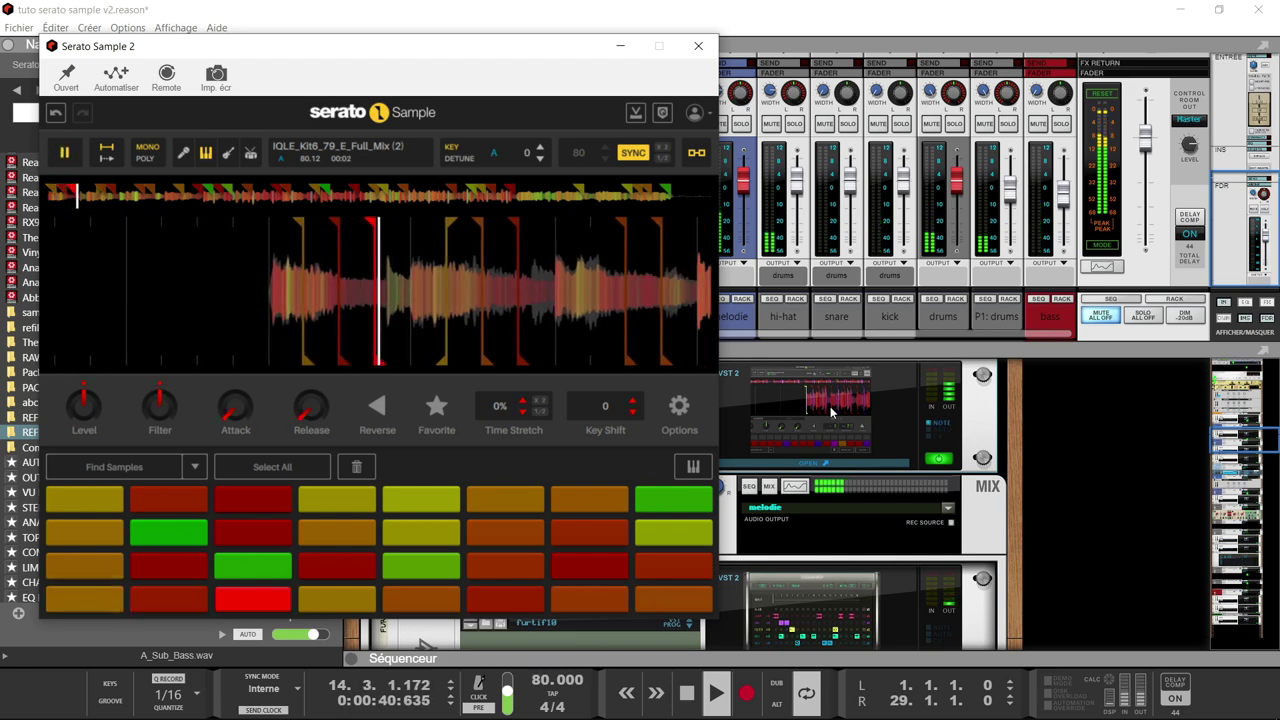
pyautogui.click(699, 47)
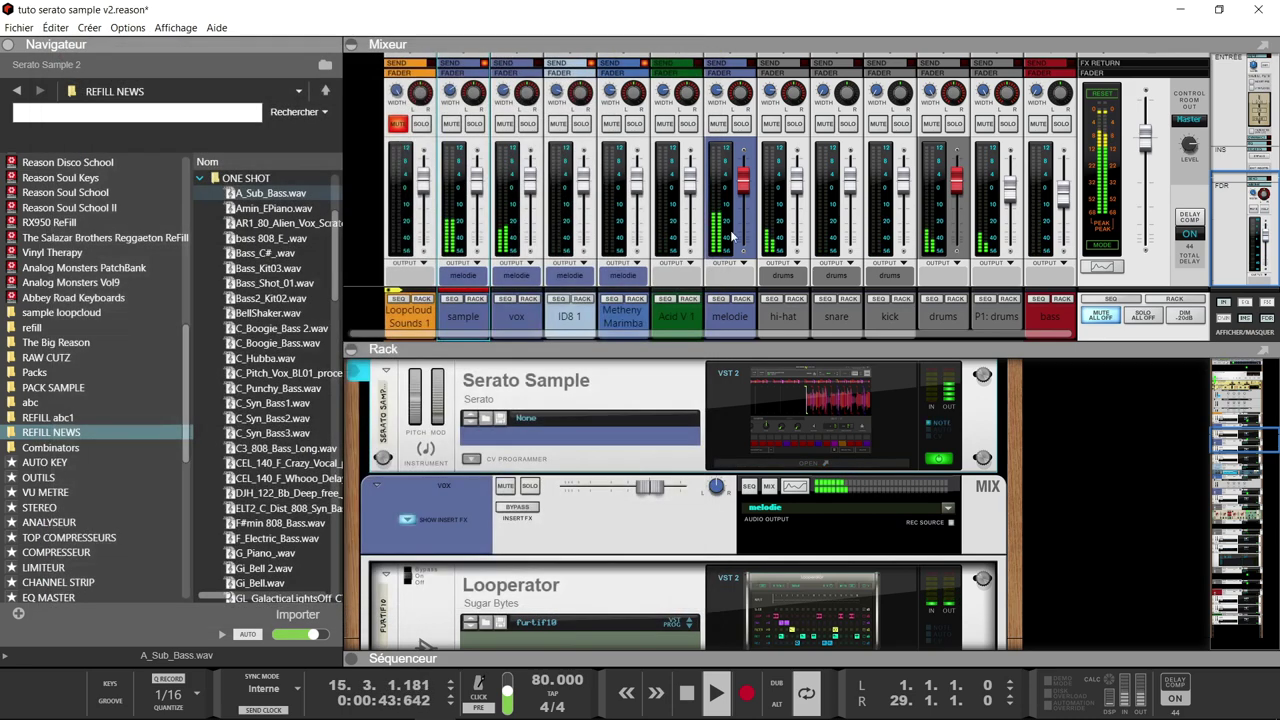
pyautogui.click(538, 302)
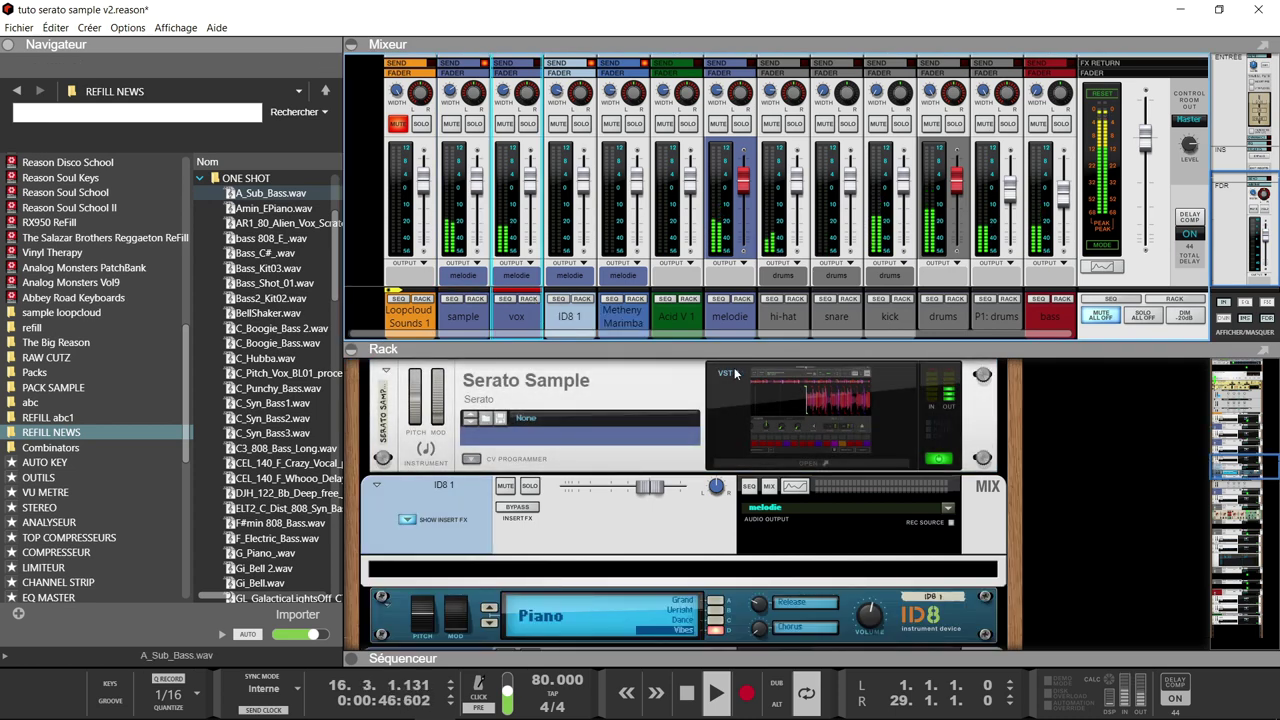
pyautogui.click(734, 367)
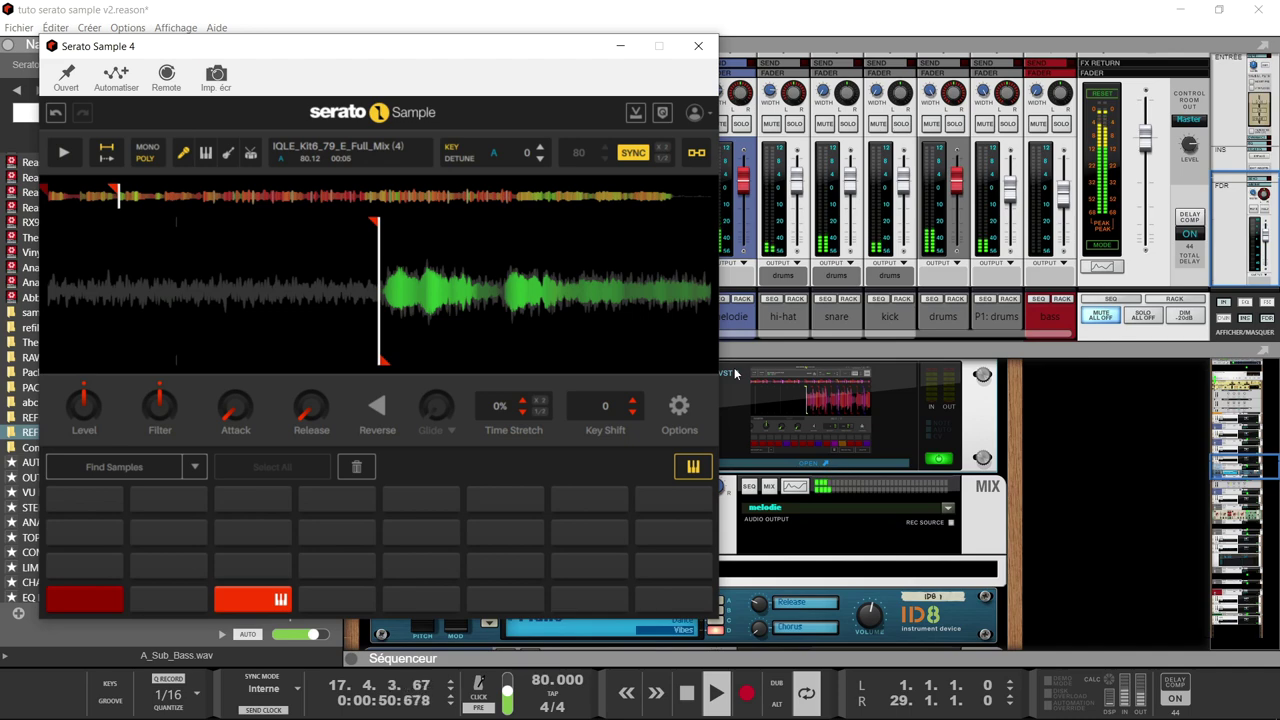
pyautogui.click(698, 46)
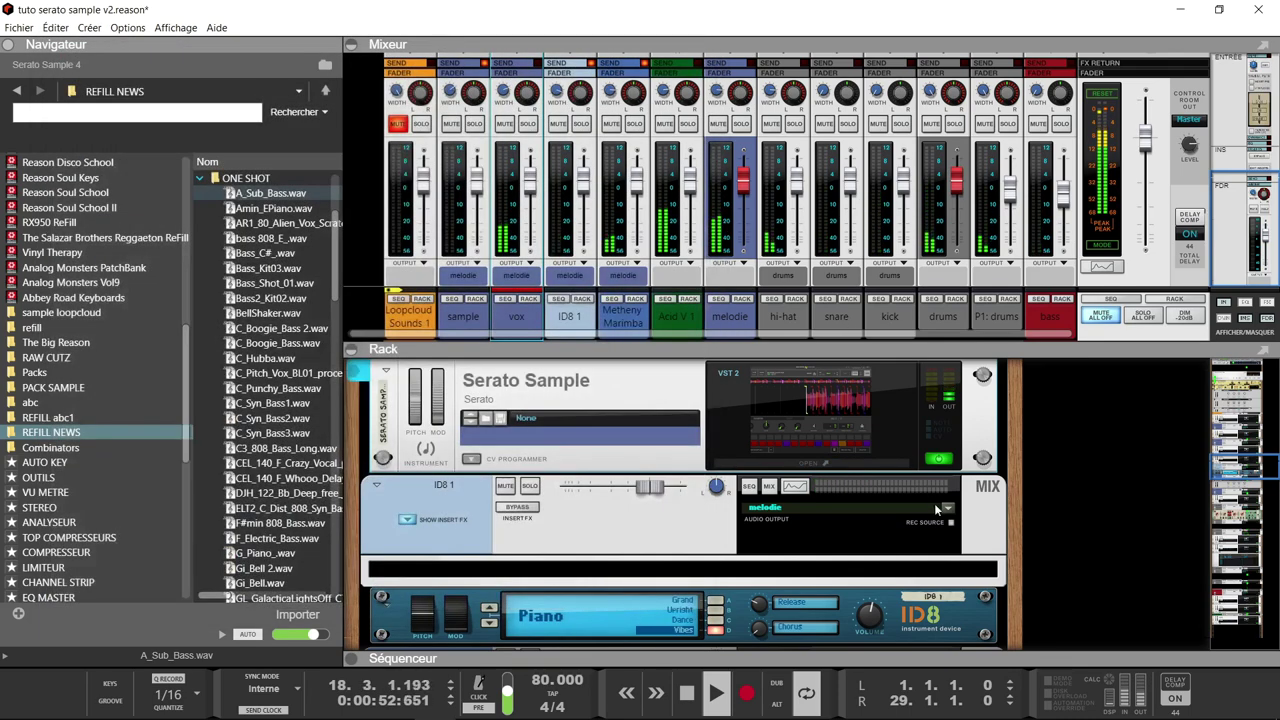
# Step: Open the Acid V 1 instrument, examine its advanced modulation and sequencer pattern, and close the window
pyautogui.click(690, 300)
pyautogui.click(781, 440)
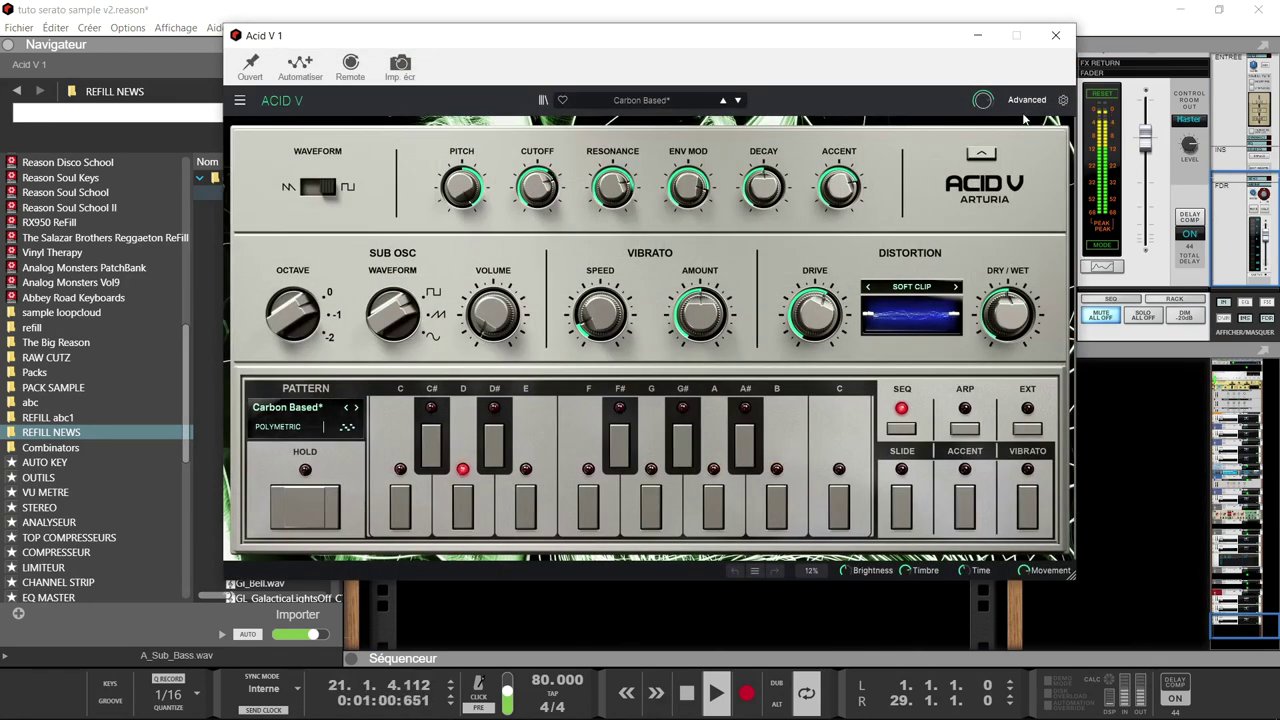
pyautogui.click(1027, 99)
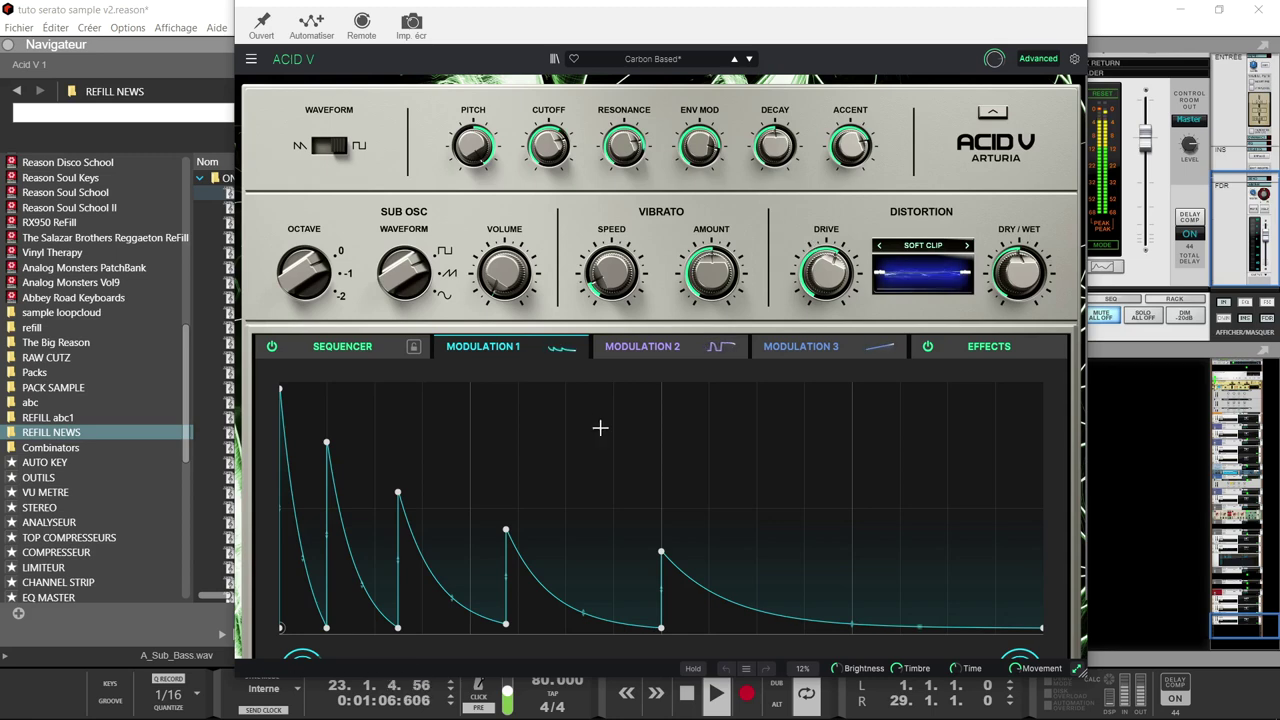
pyautogui.click(316, 346)
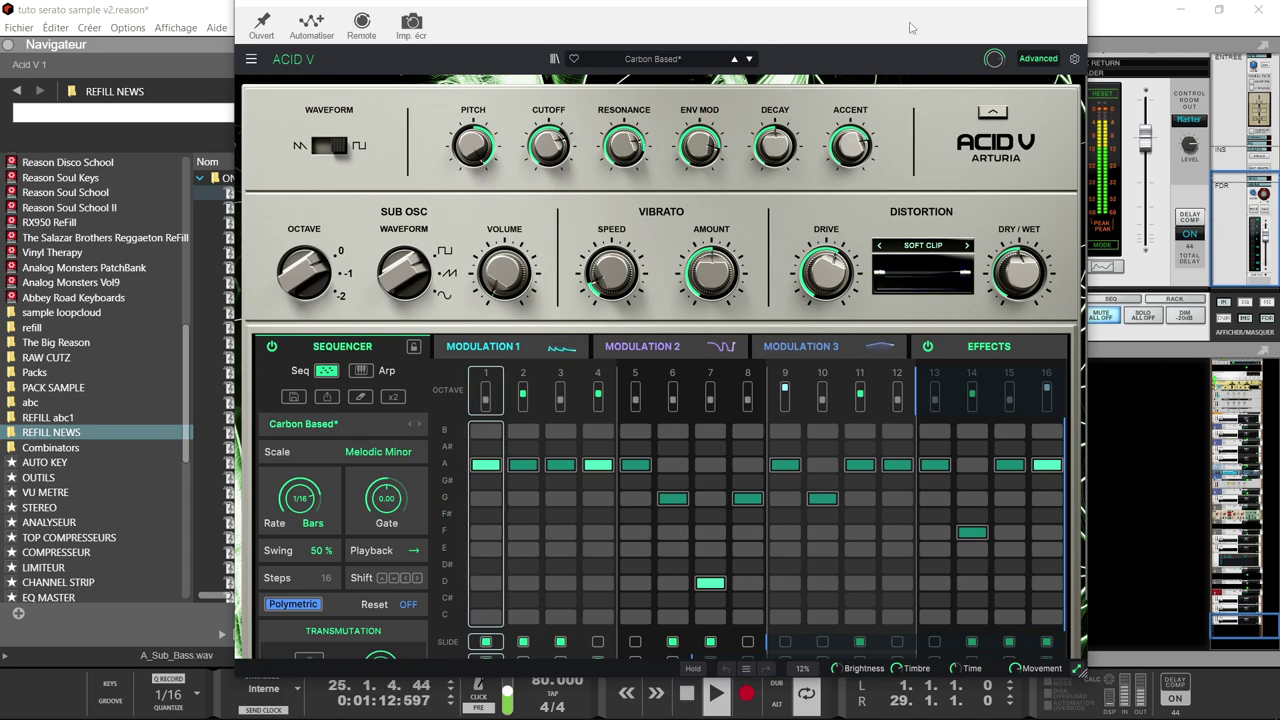
pyautogui.click(1068, 8)
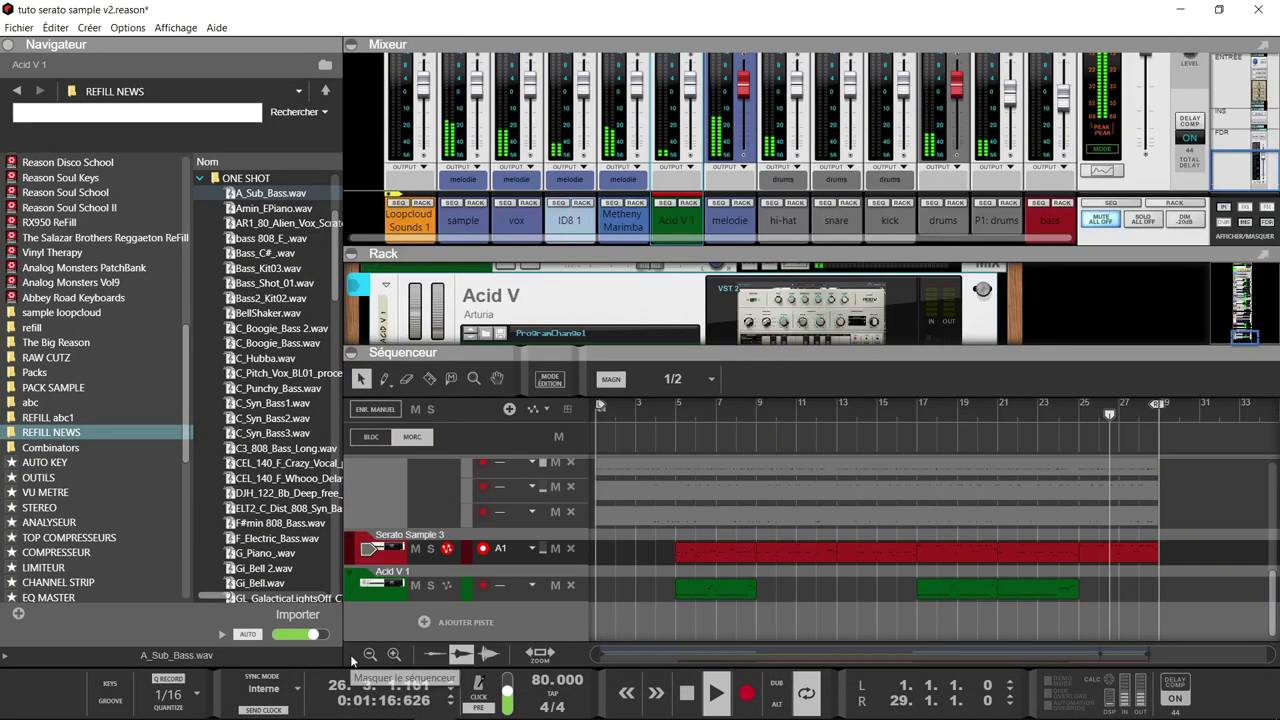
# Step: Reveal the sequencer, select the Transit 1 automation track and examine its Transition Control in the Transit device, closing the window
pyautogui.click(350, 658)
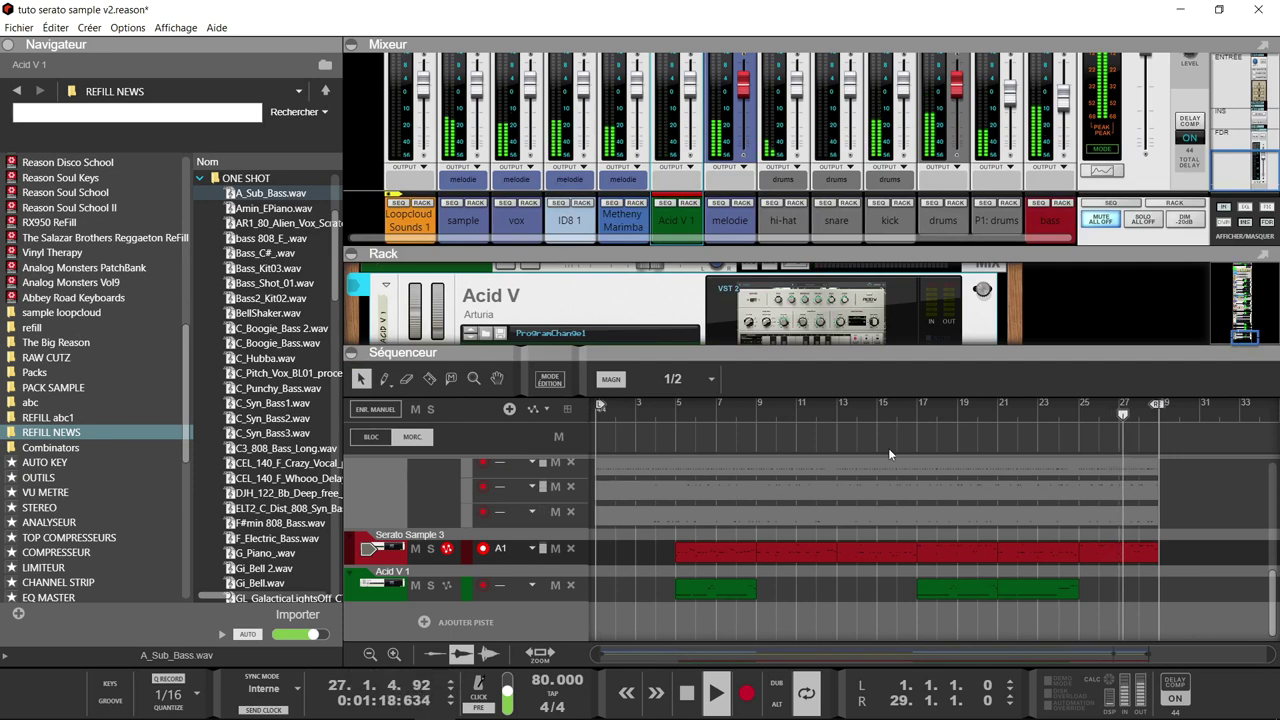
pyautogui.scroll(5, 888, 448)
pyautogui.scroll(-3, 888, 448)
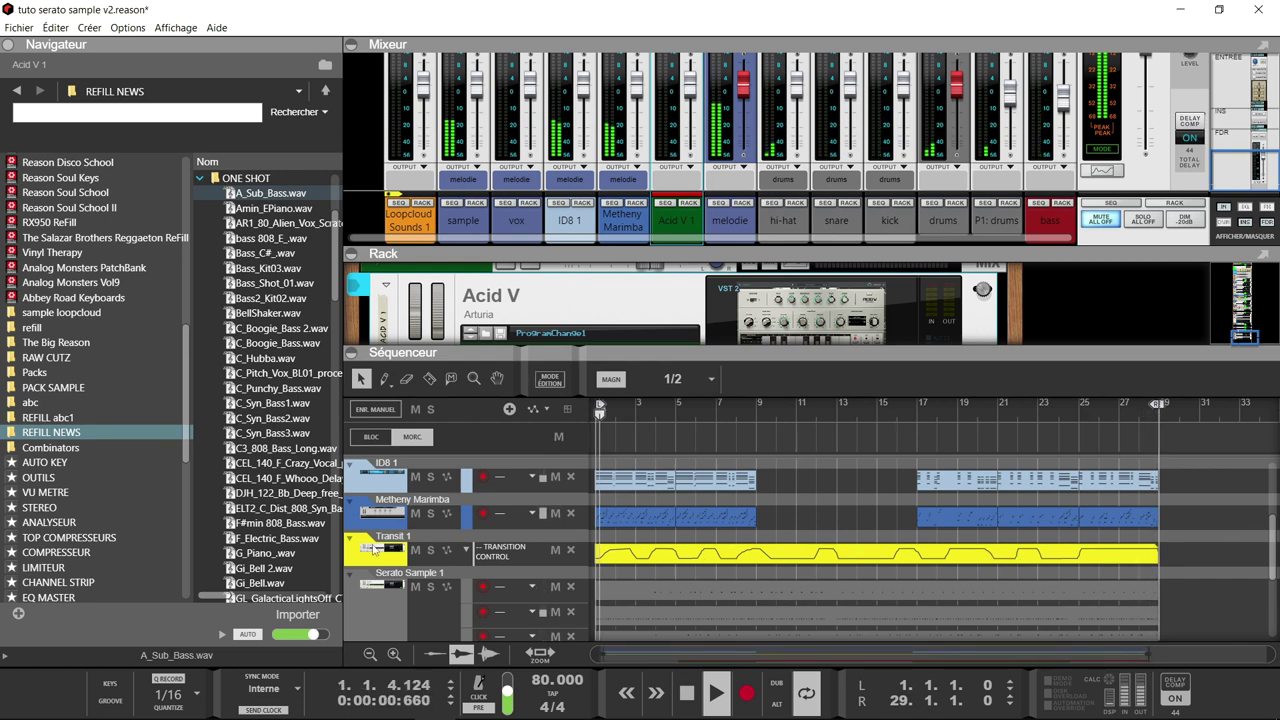
pyautogui.click(367, 551)
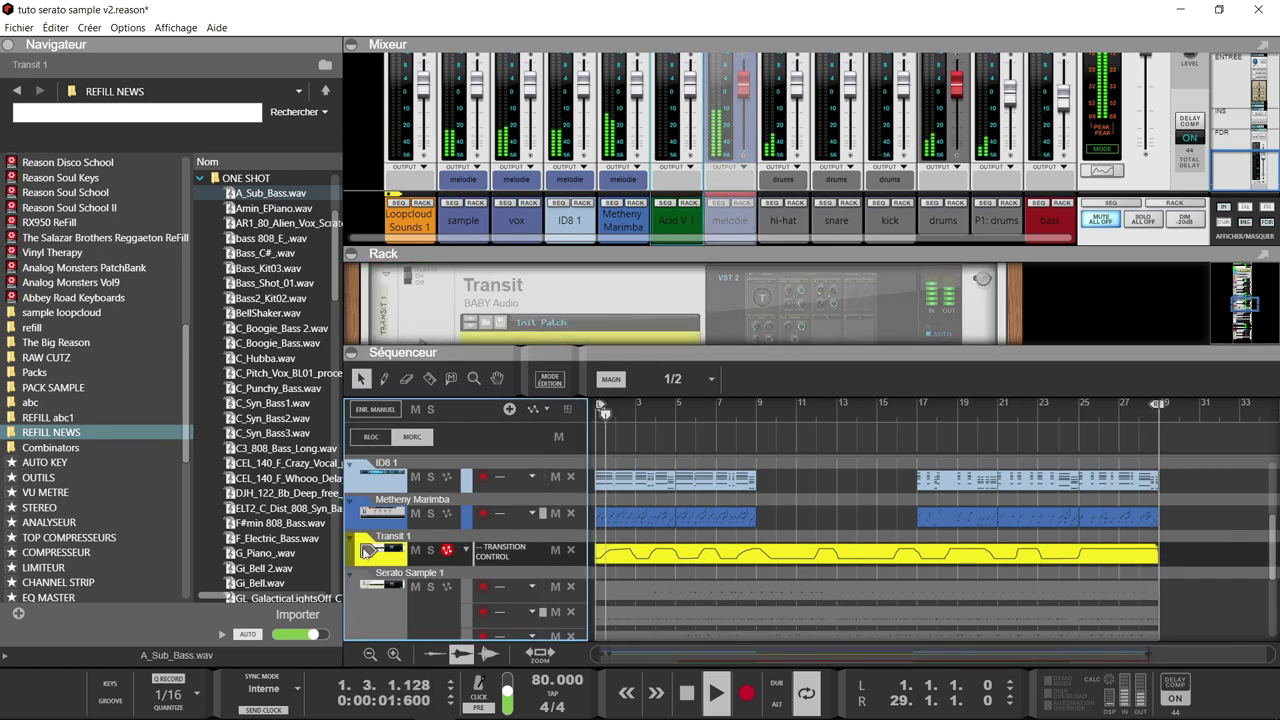
pyautogui.click(765, 311)
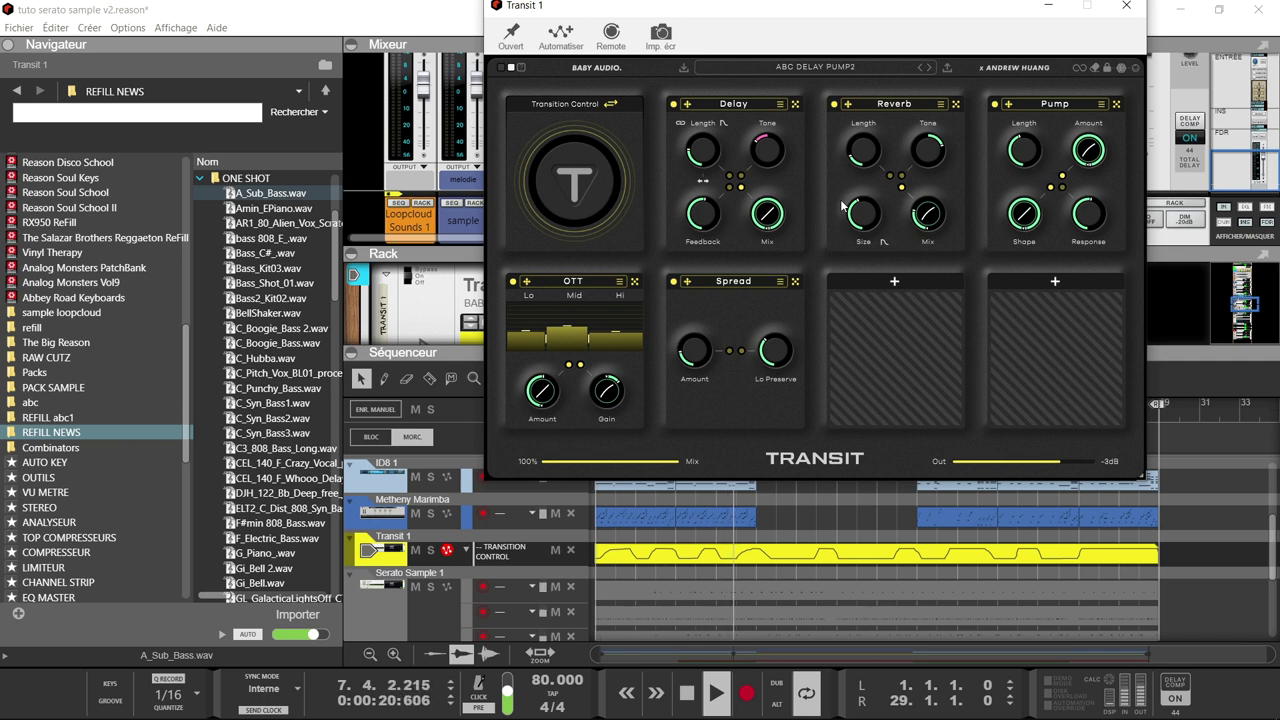
pyautogui.click(1127, 10)
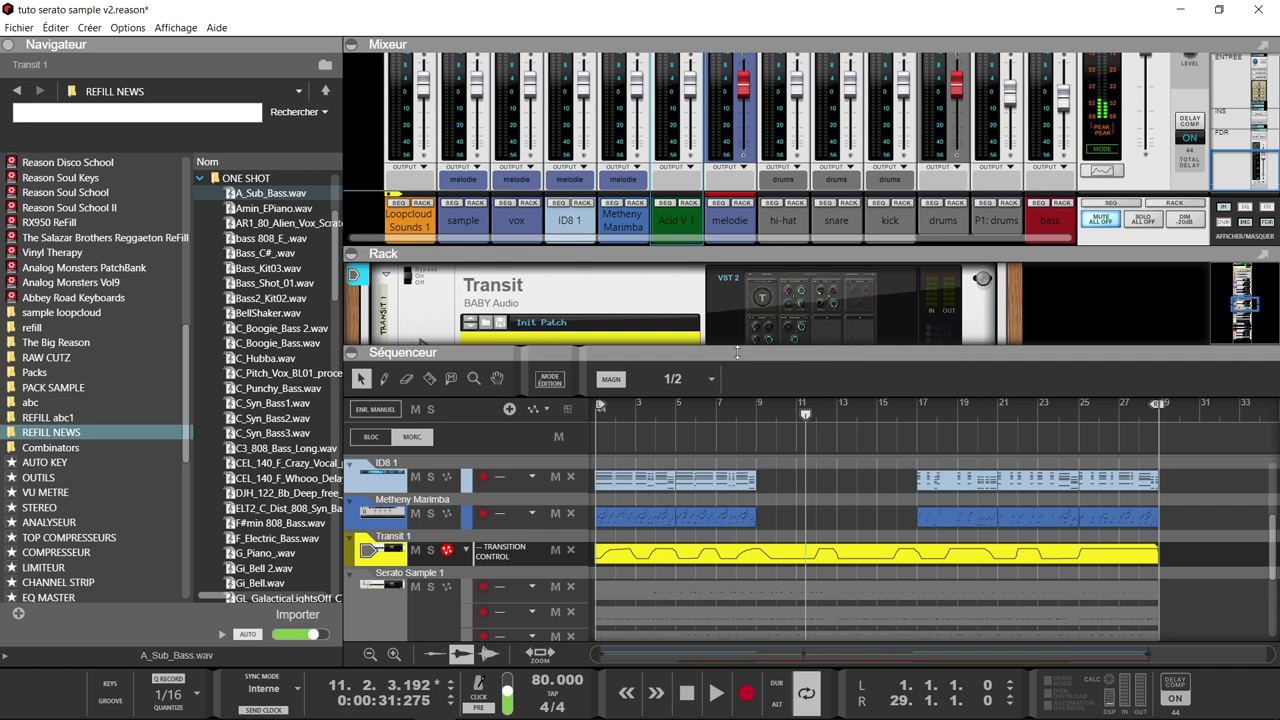
# Step: Enlarge the sequencer over the rack and solo the ID8 1 channel in the mixer
pyautogui.moveTo(734, 341); pyautogui.dragTo(742, 262)
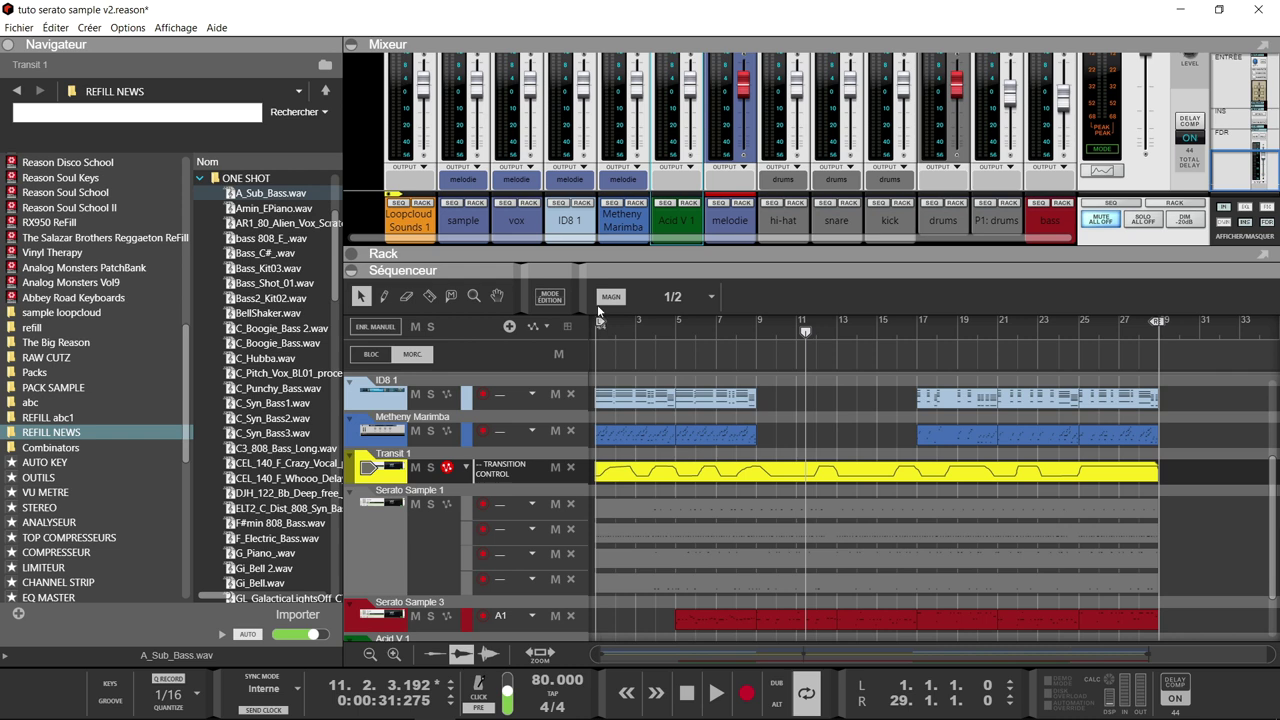
pyautogui.scroll(3, 578, 152)
pyautogui.click(581, 128)
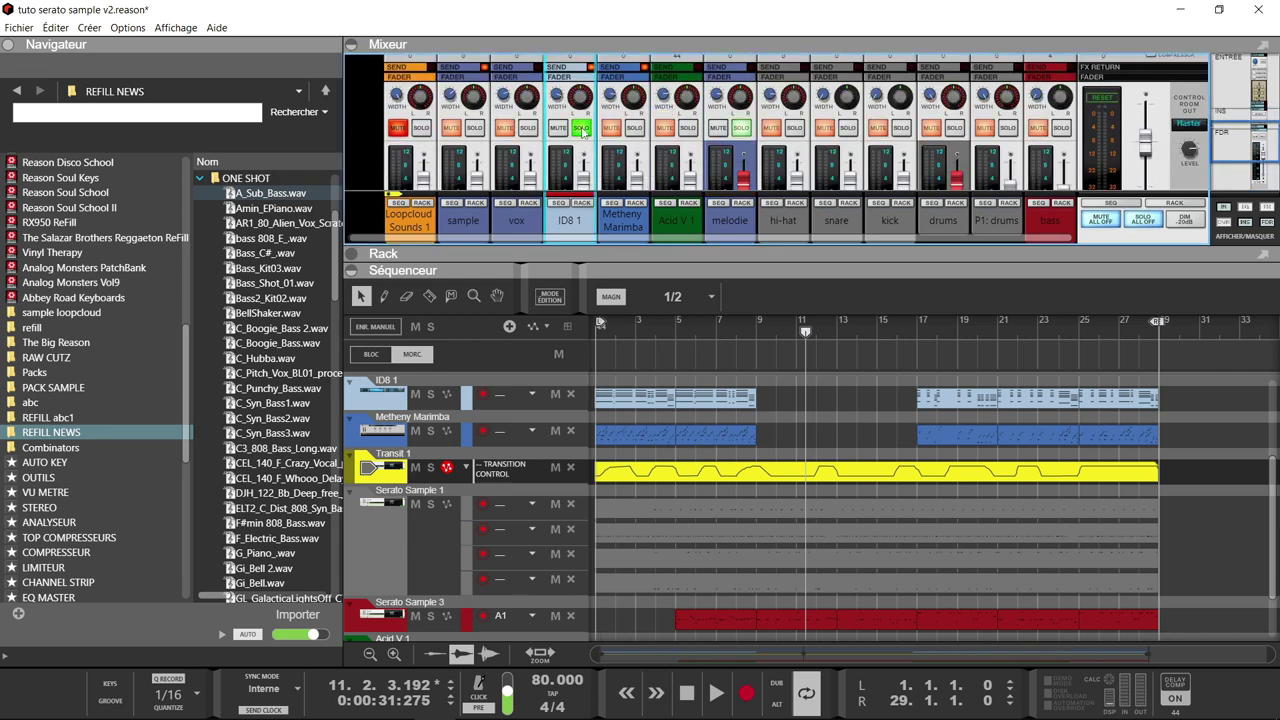
# Step: Play the soloed ID8 1 channel from the start of the song and examine its level and output routing
pyautogui.click(597, 336)
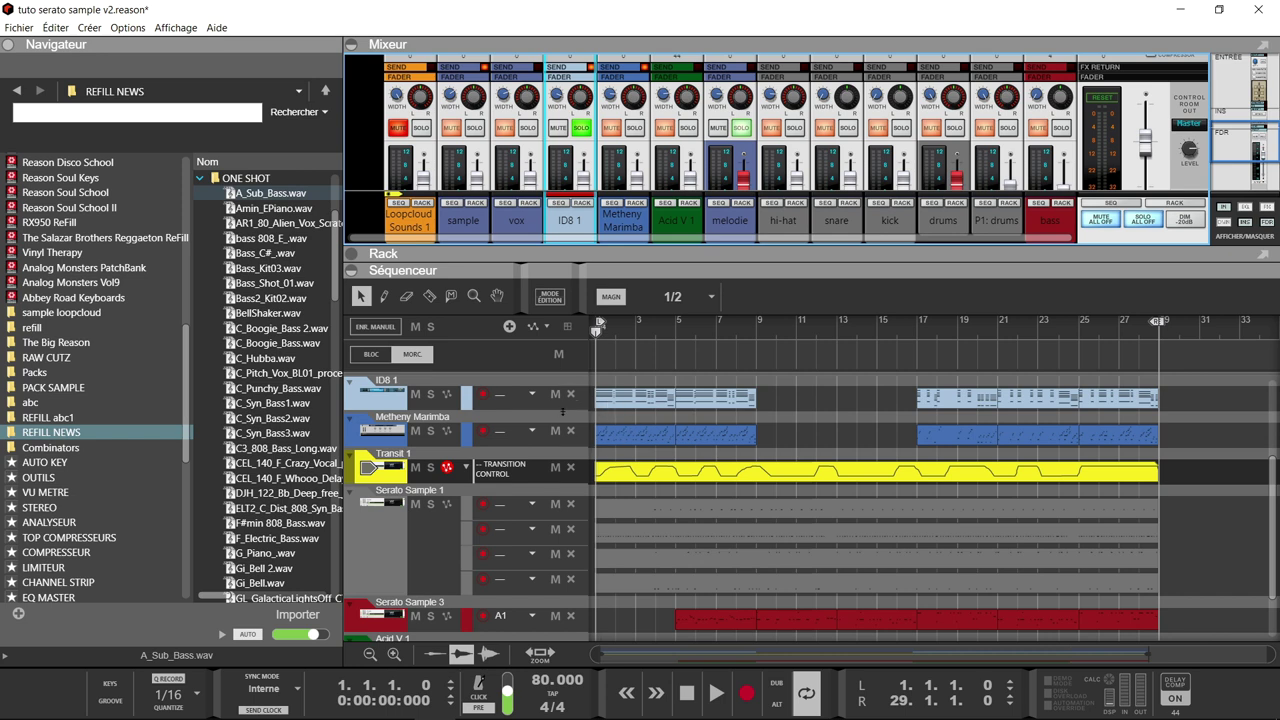
pyautogui.press('space')
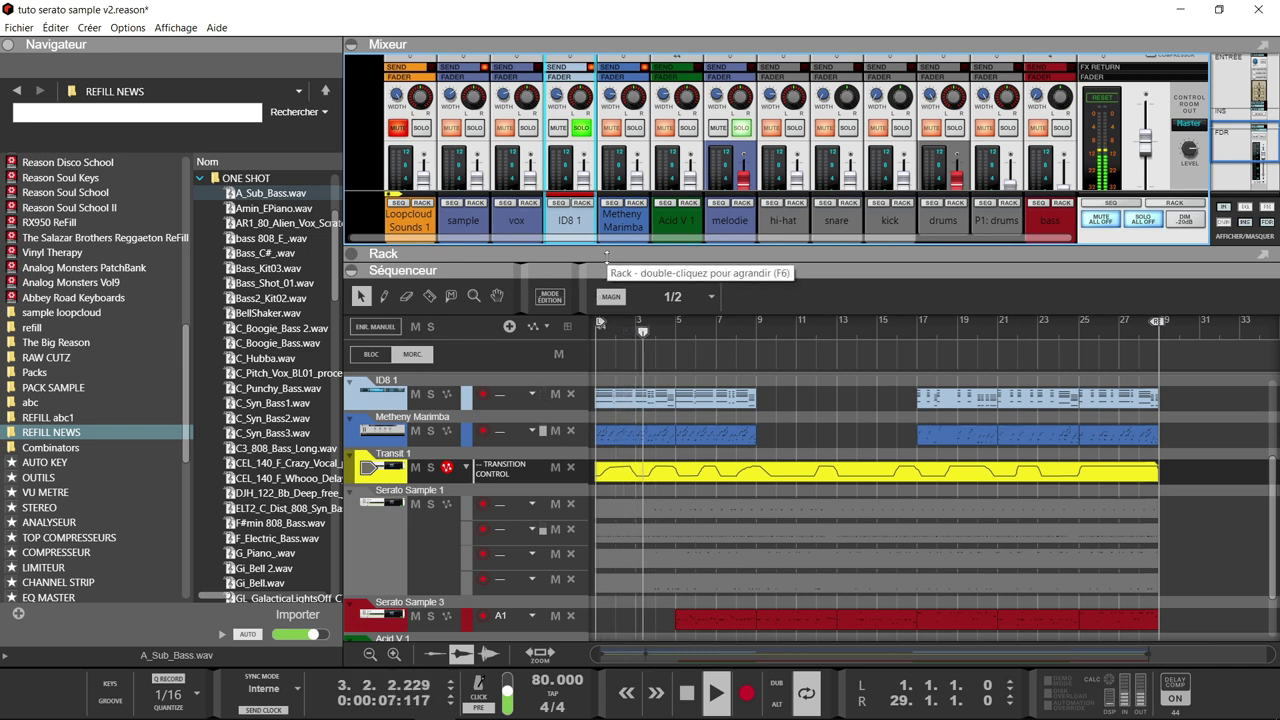
pyautogui.scroll(-3, 608, 229)
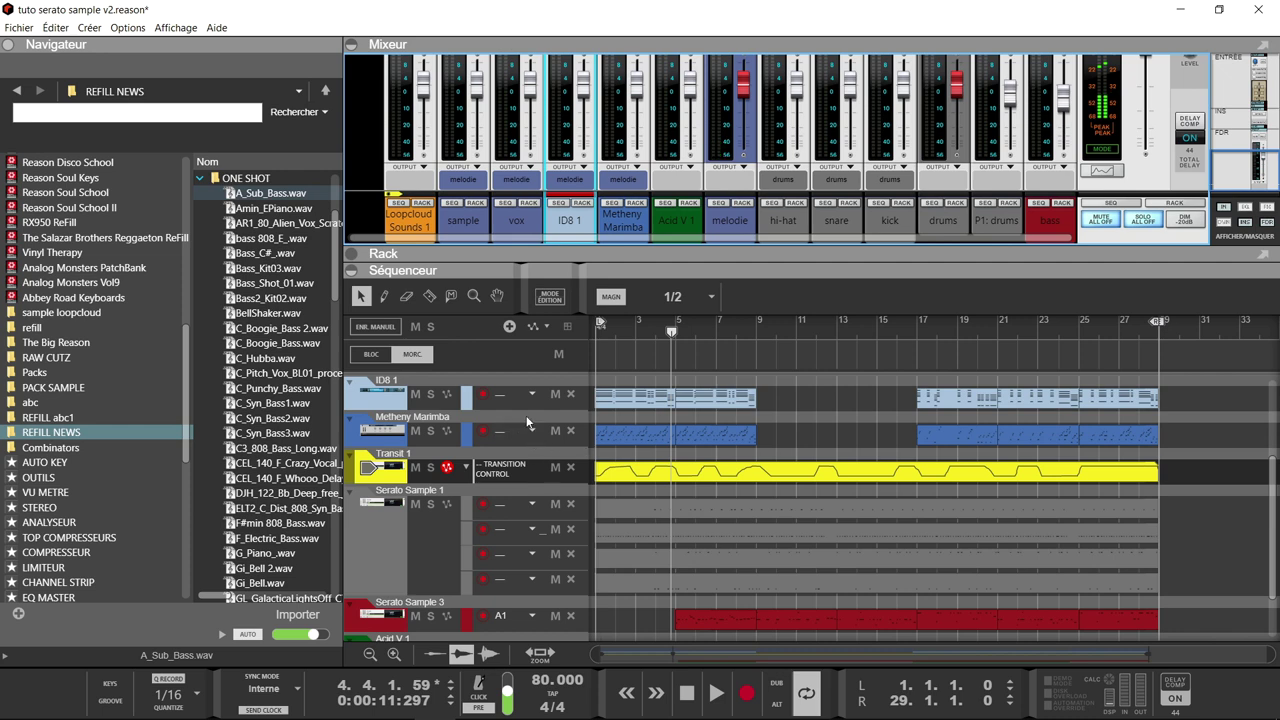
pyautogui.scroll(3, 583, 133)
# Step: Switch the solo from ID8 1 to Metheny Marimba and play it from the start of the song
pyautogui.press('KP_0')
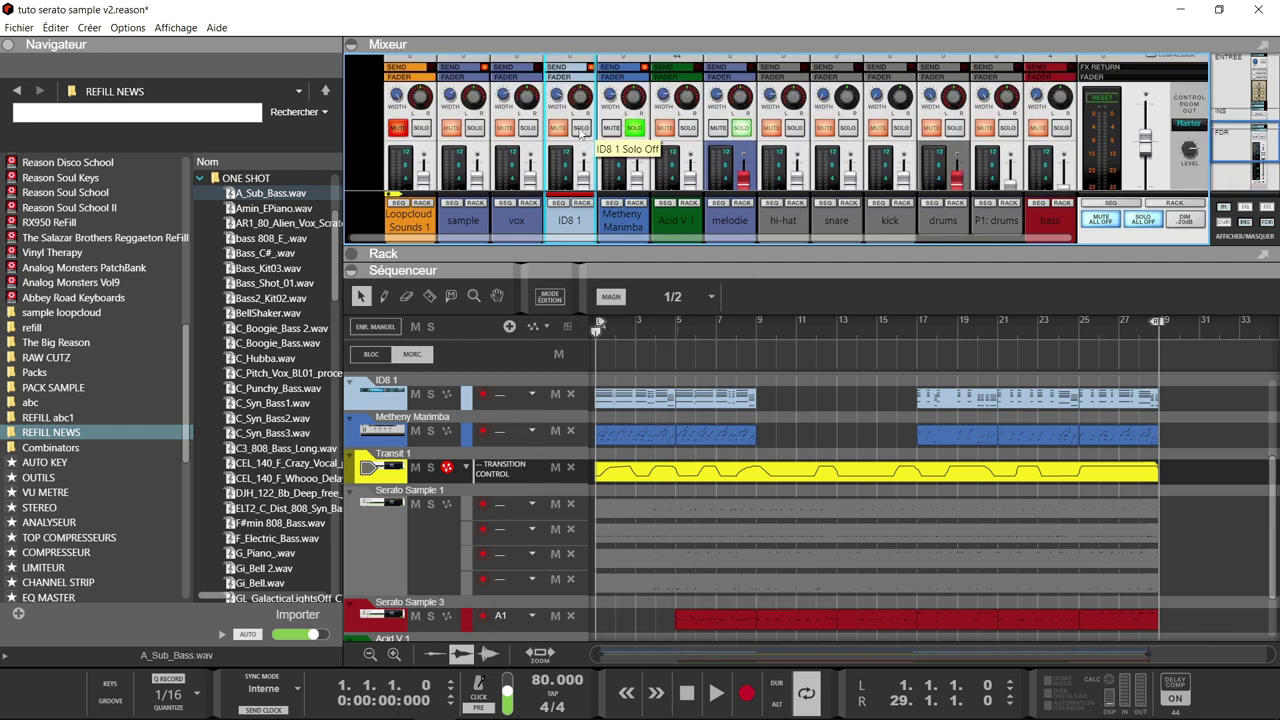
pyautogui.press('space')
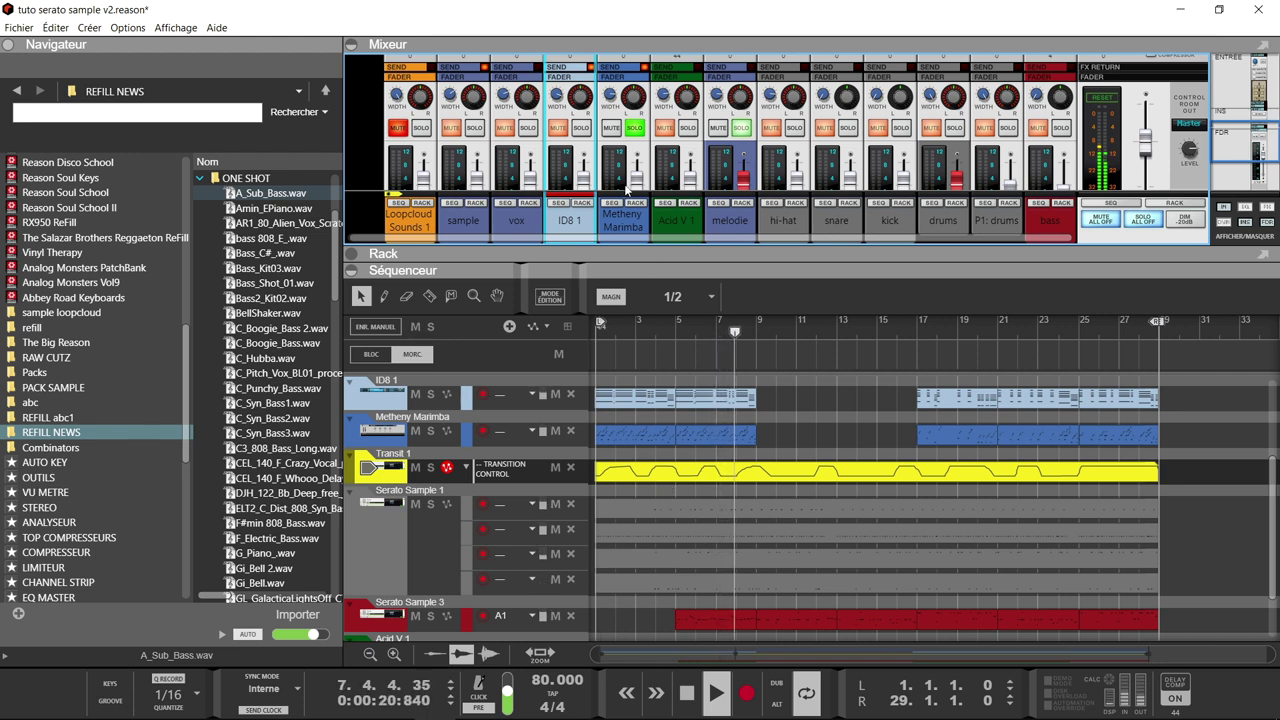
pyautogui.press('space')
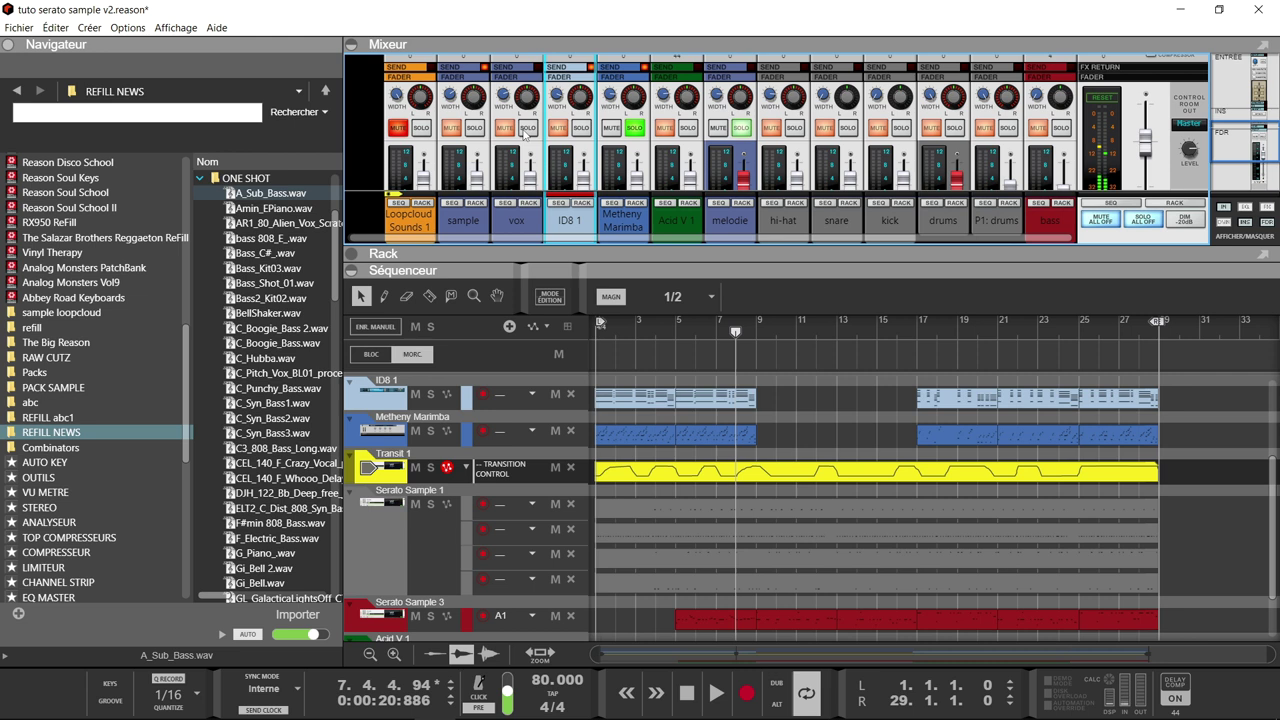
# Step: Add the vox, sample and ID8 1 channels to the Metheny Marimba solo and play them together from the start
pyautogui.click(527, 128)
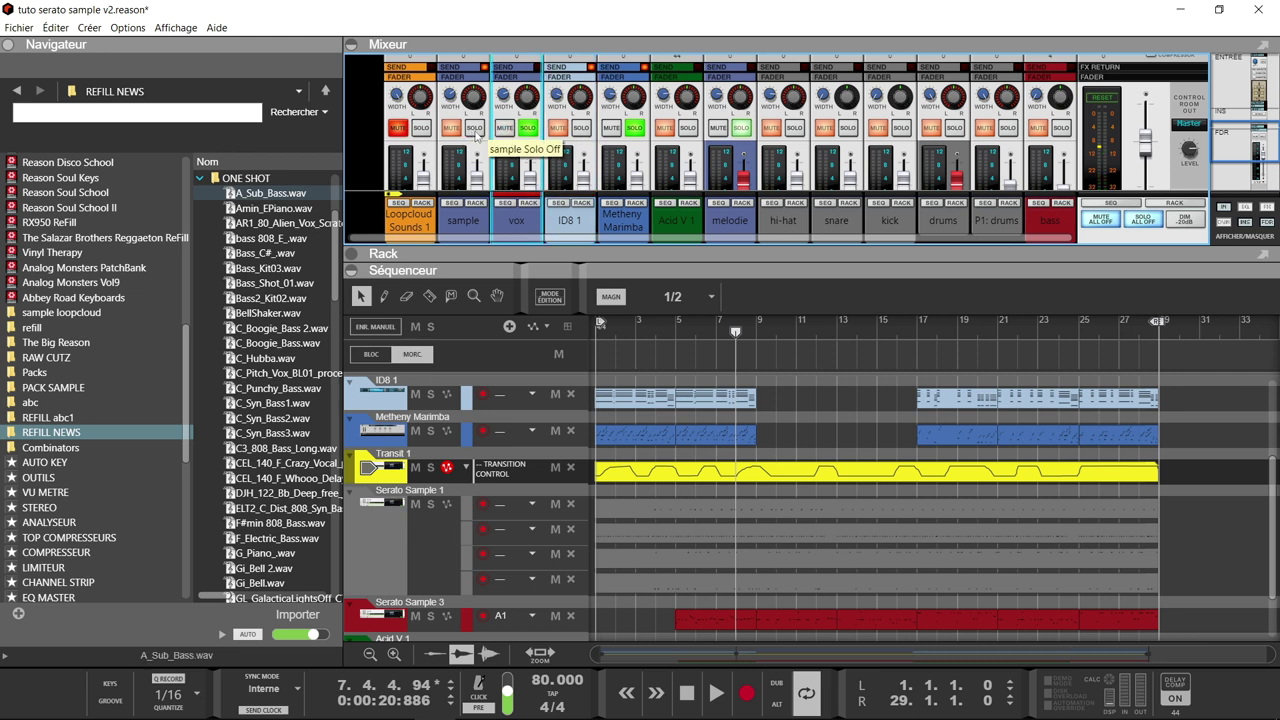
pyautogui.click(475, 130)
pyautogui.press('KP_0')
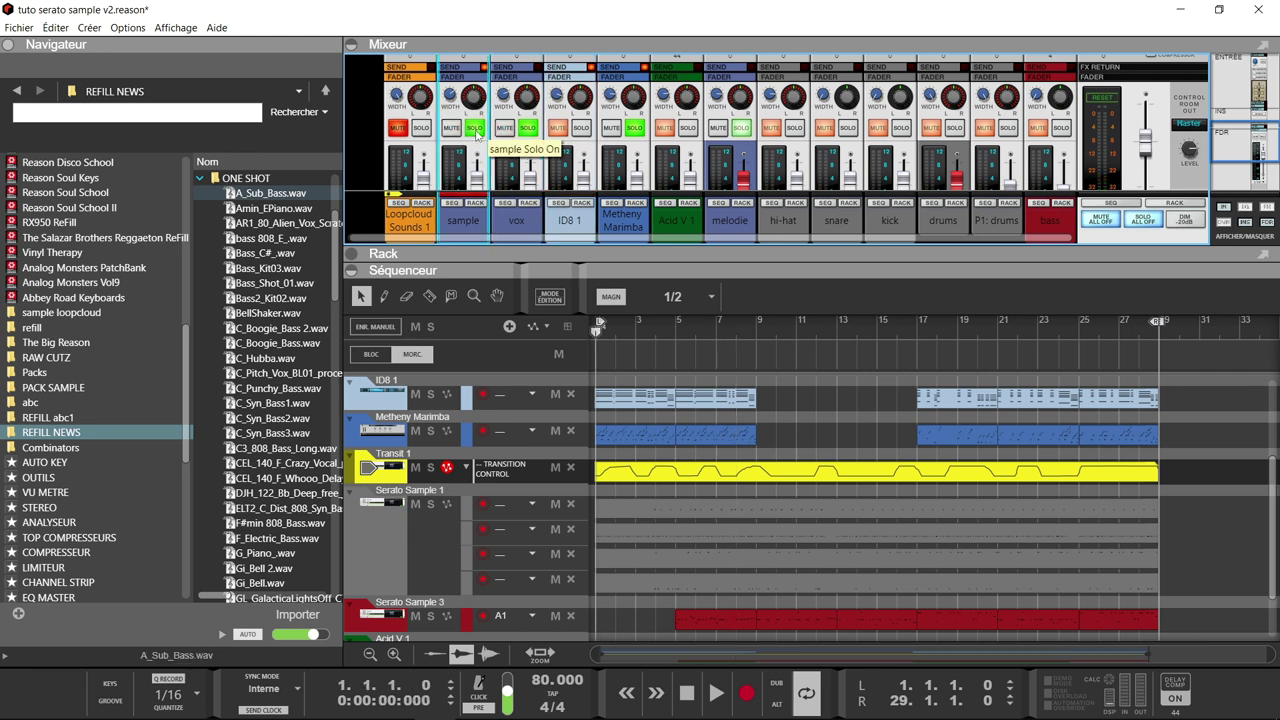
pyautogui.click(572, 224)
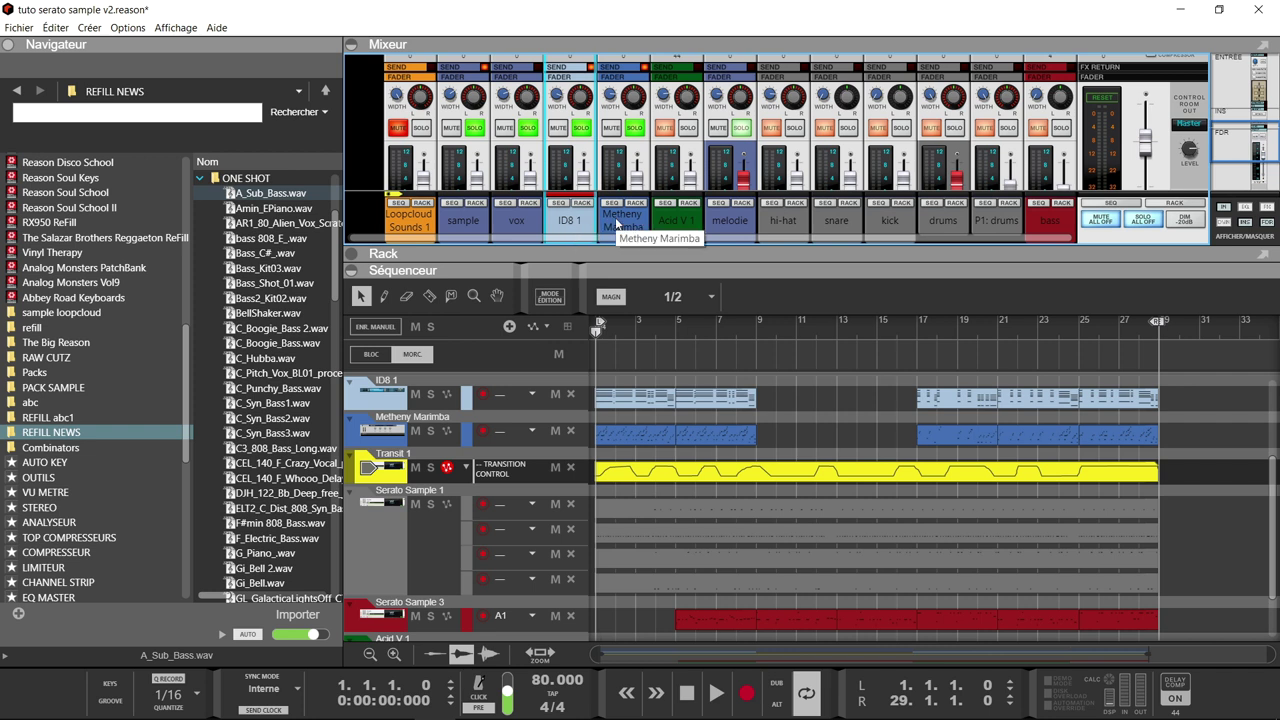
pyautogui.press('space')
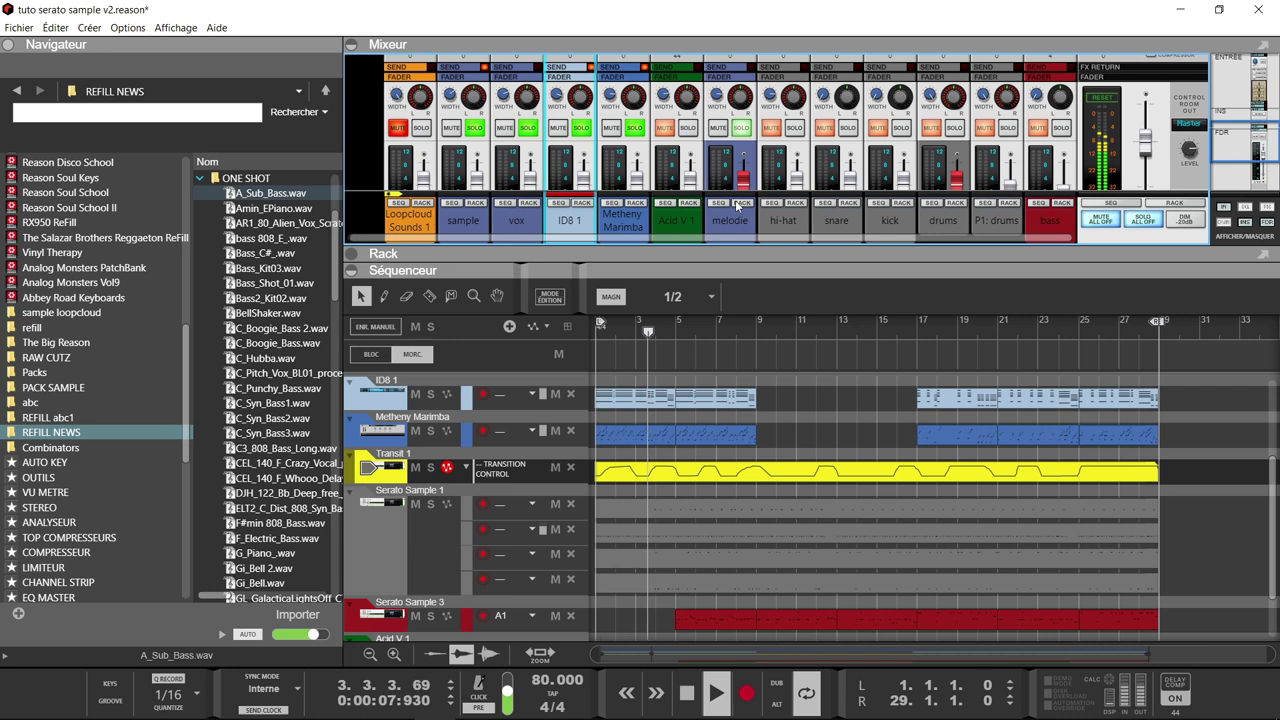
# Step: Compare the melodie channel with its insert effects bypassed and active during playback, leaving the bypass off
pyautogui.scroll(10, 738, 160)
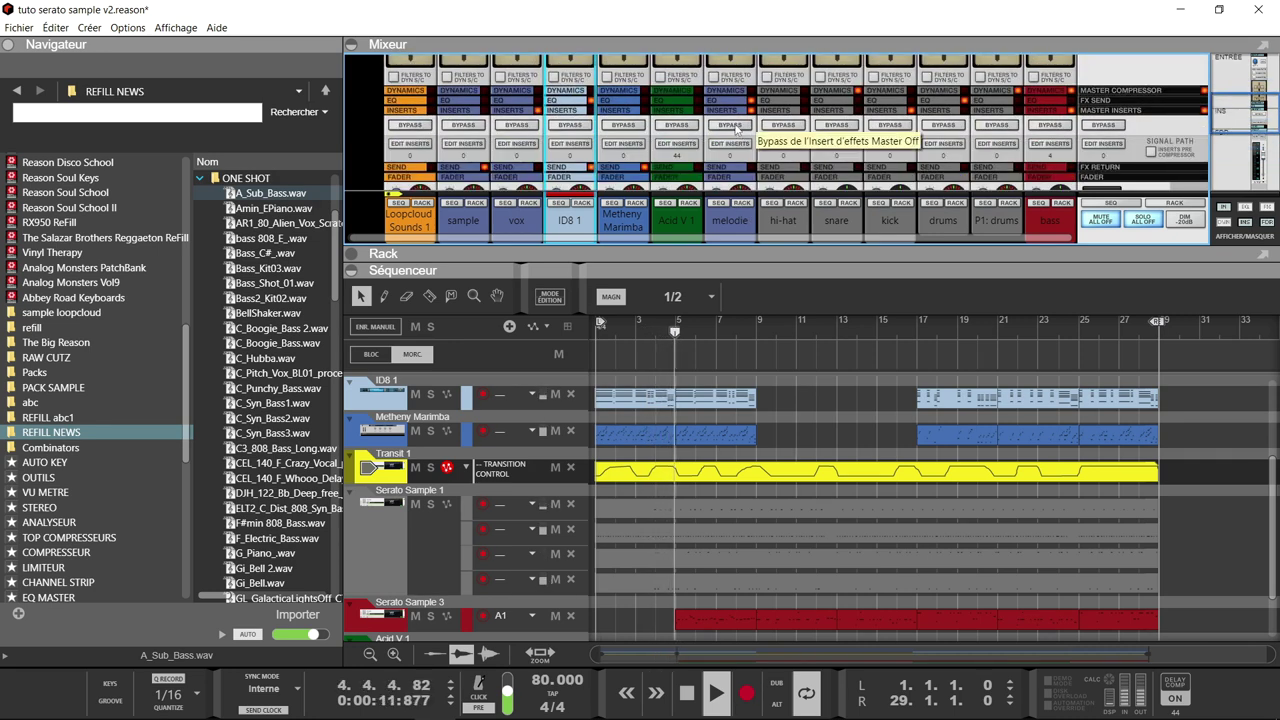
pyautogui.click(731, 125)
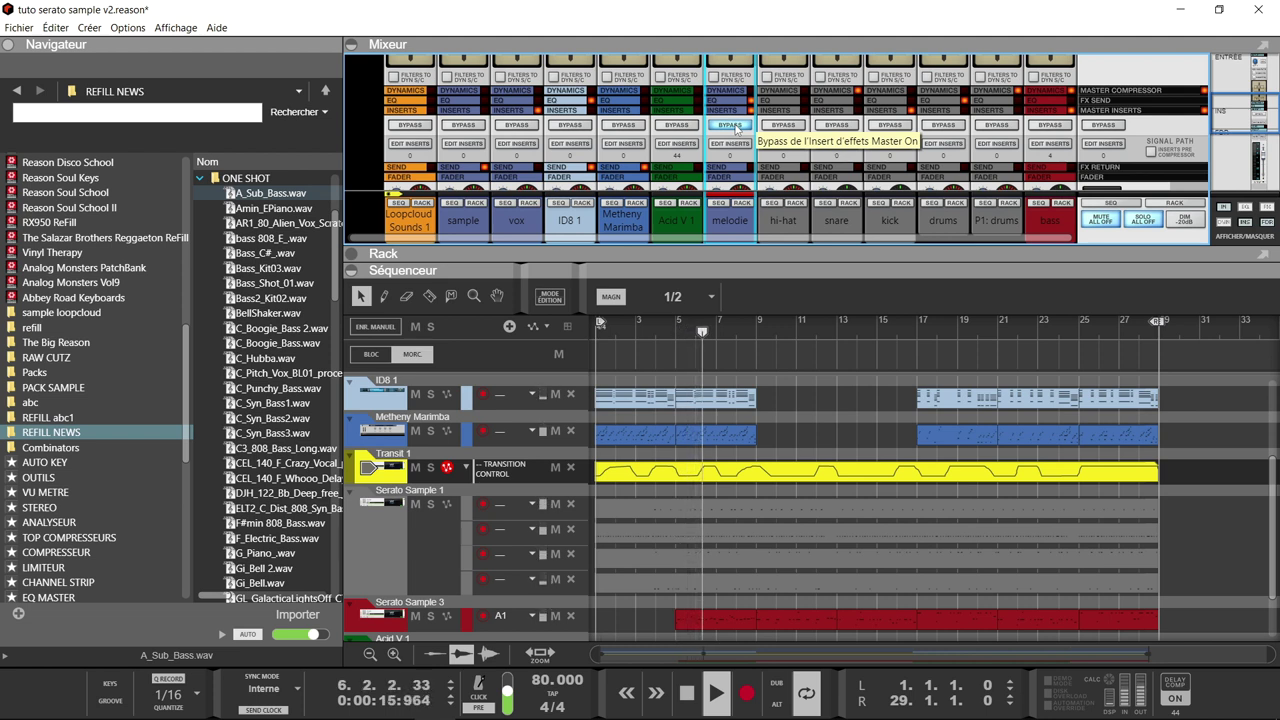
pyautogui.press('Home')
pyautogui.click(735, 127)
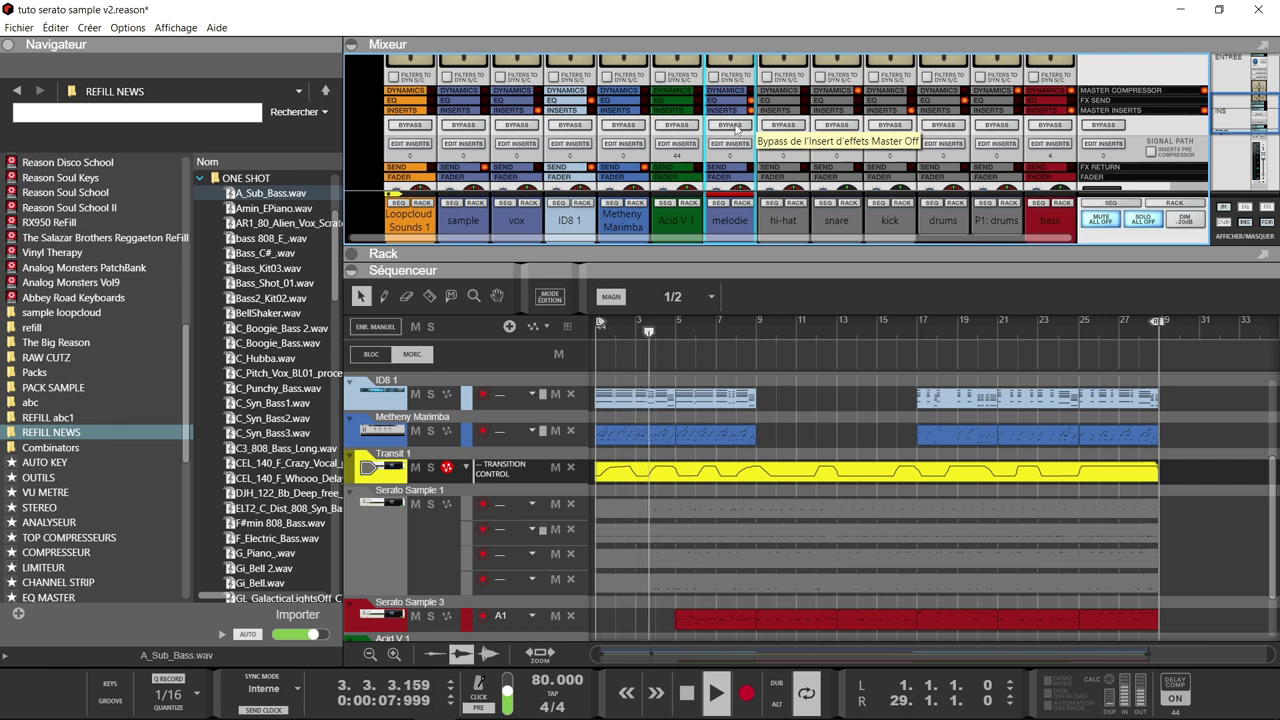
pyautogui.click(735, 127)
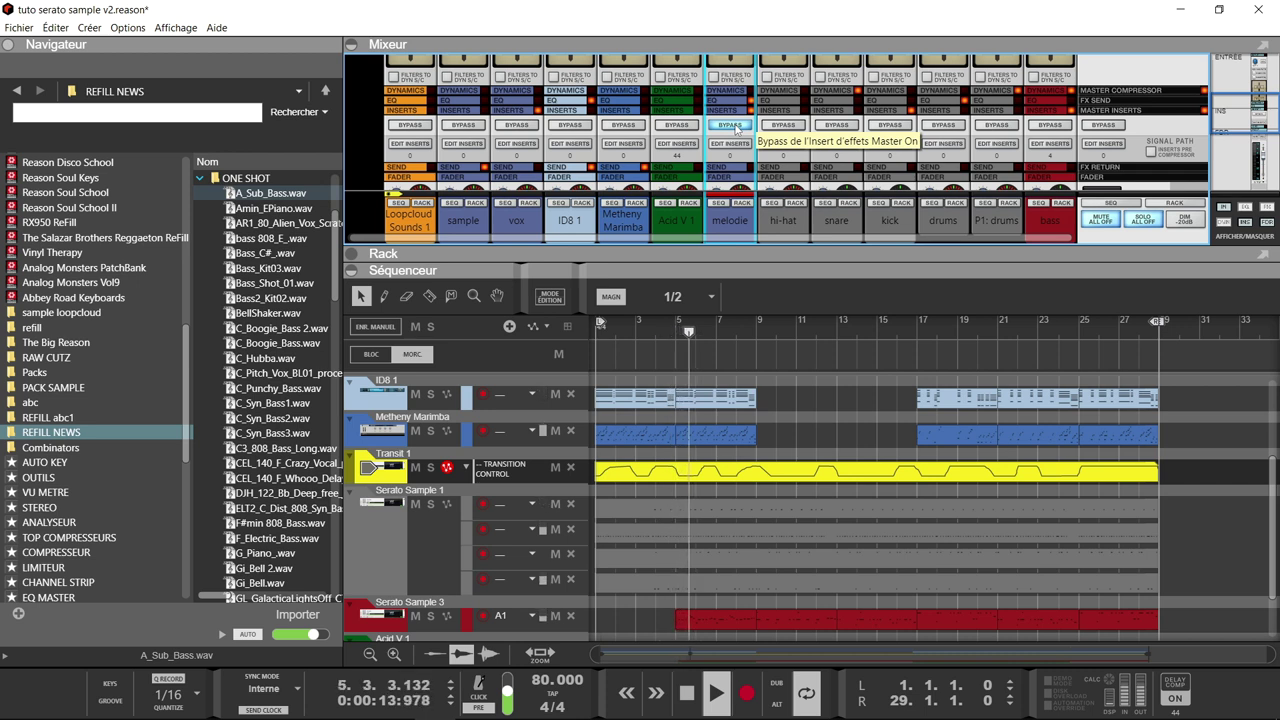
pyautogui.click(735, 127)
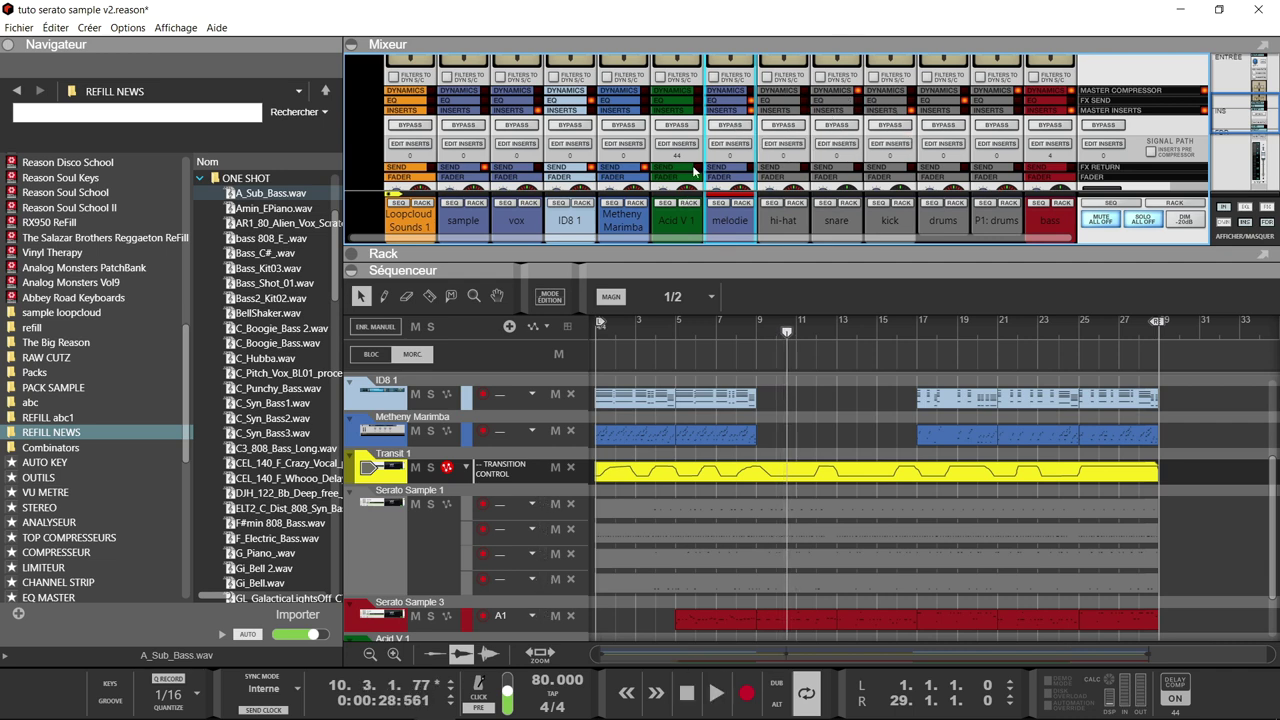
# Step: Solo the Acid V 1 channel and remove the solo from Metheny Marimba, ID8 1, vox and sample
pyautogui.scroll(-5, 693, 172)
pyautogui.scroll(1, 690, 160)
pyautogui.click(689, 79)
pyautogui.click(581, 79)
pyautogui.click(581, 80)
pyautogui.click(528, 80)
pyautogui.click(474, 80)
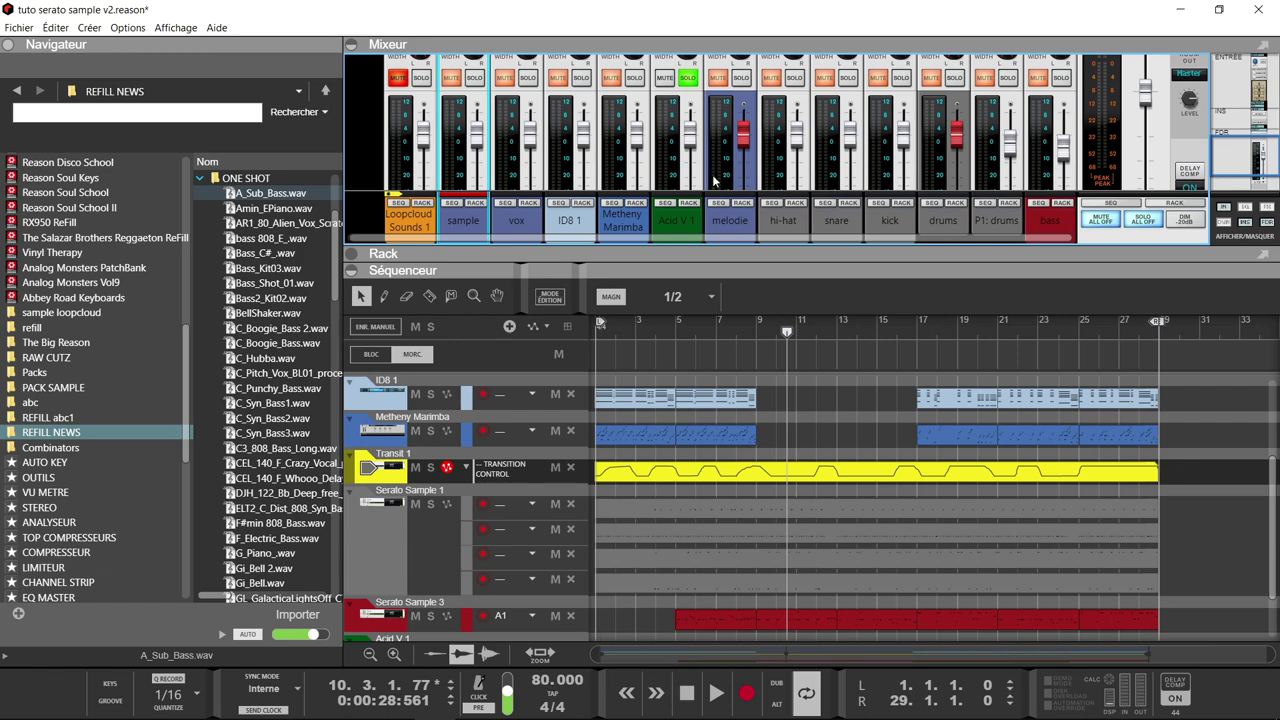
# Step: Open the Acid V 1 instrument from its mixer channel, view its sequencer pattern, and close the window
pyautogui.click(688, 205)
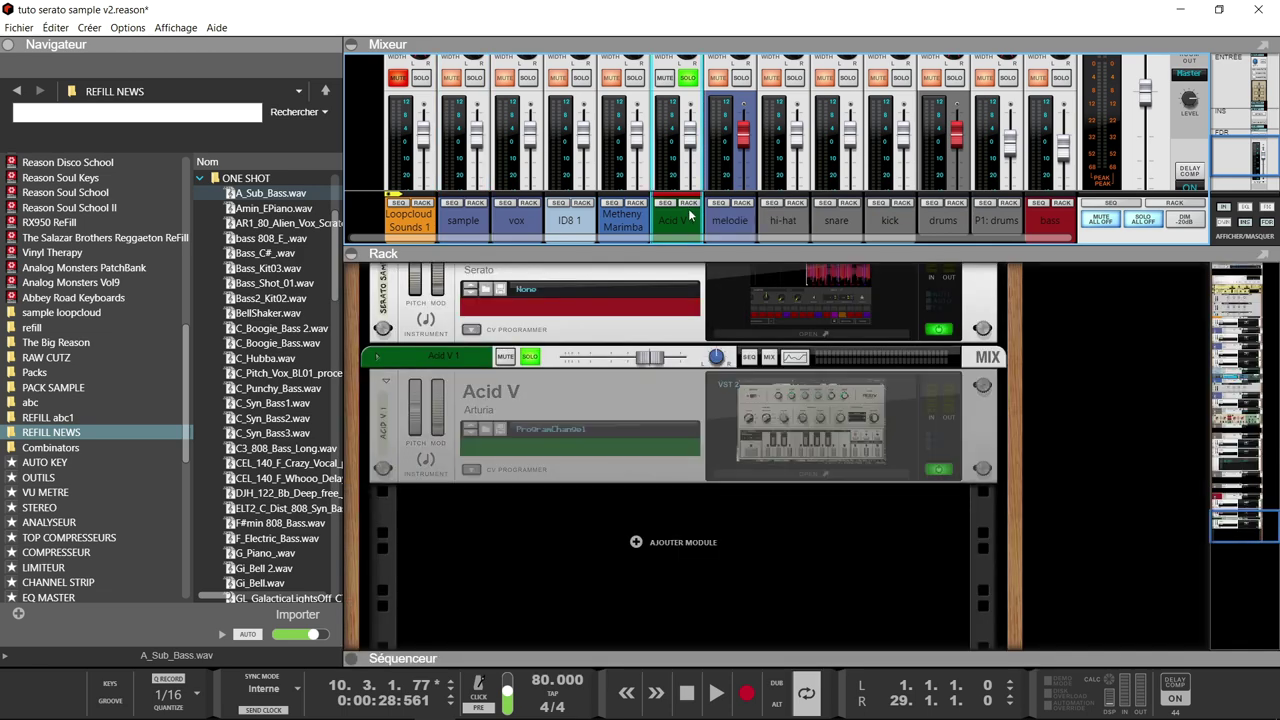
pyautogui.click(784, 420)
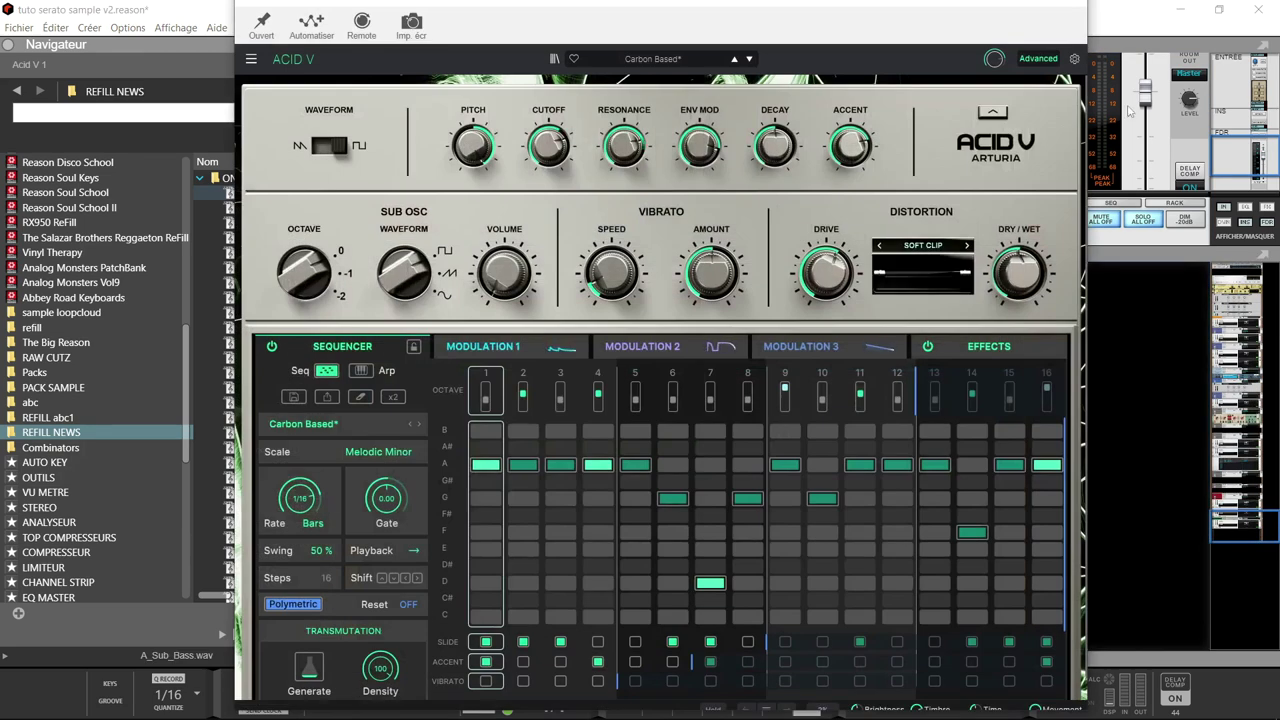
pyautogui.click(1068, 6)
# Step: Expand the sequencer alone, set the loop from bar 17 to bar 25, and start playback
pyautogui.click(358, 658)
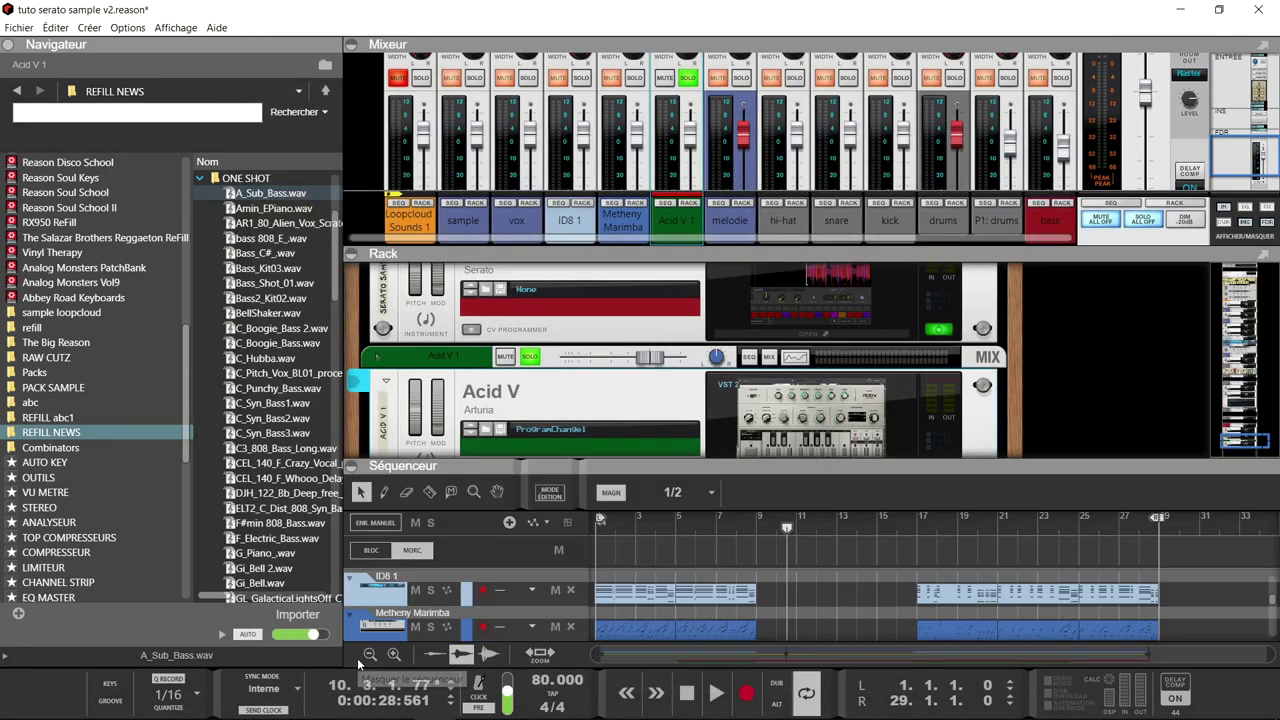
pyautogui.press('F5')
pyautogui.press('F6')
pyautogui.click(916, 134)
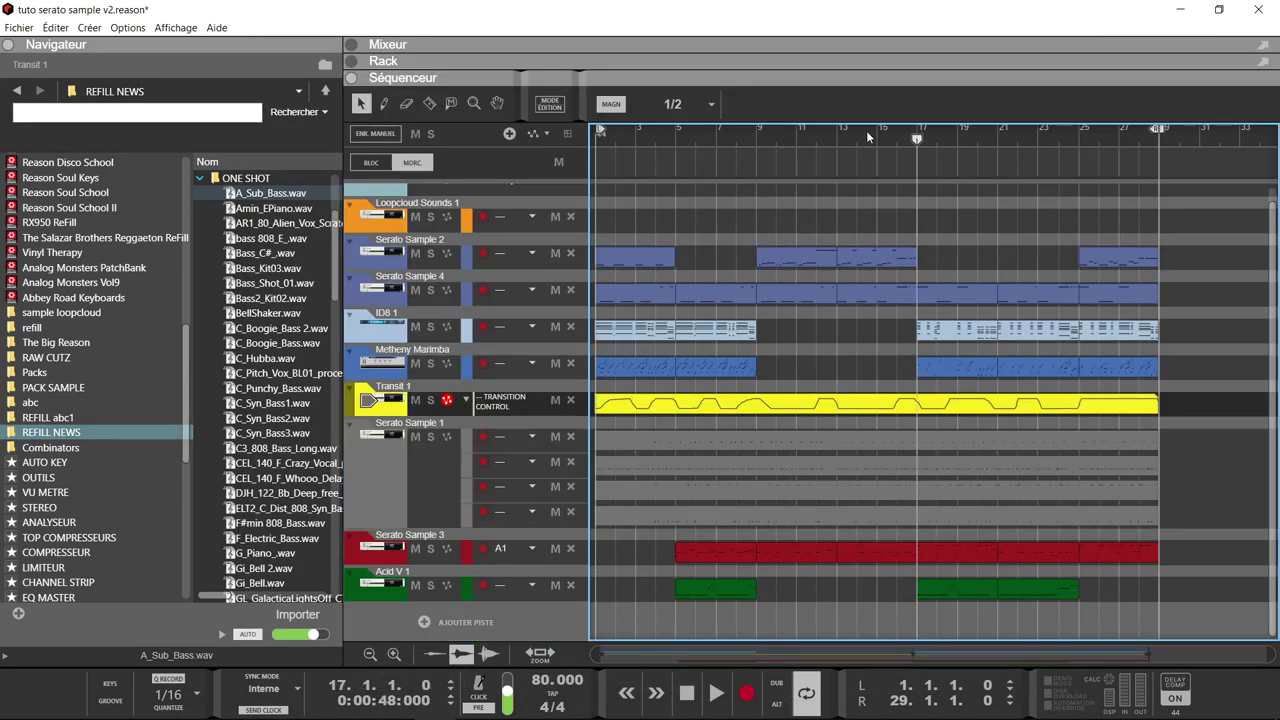
pyautogui.moveTo(597, 133); pyautogui.dragTo(925, 137)
pyautogui.moveTo(1157, 130); pyautogui.dragTo(1077, 133)
pyautogui.press('space')
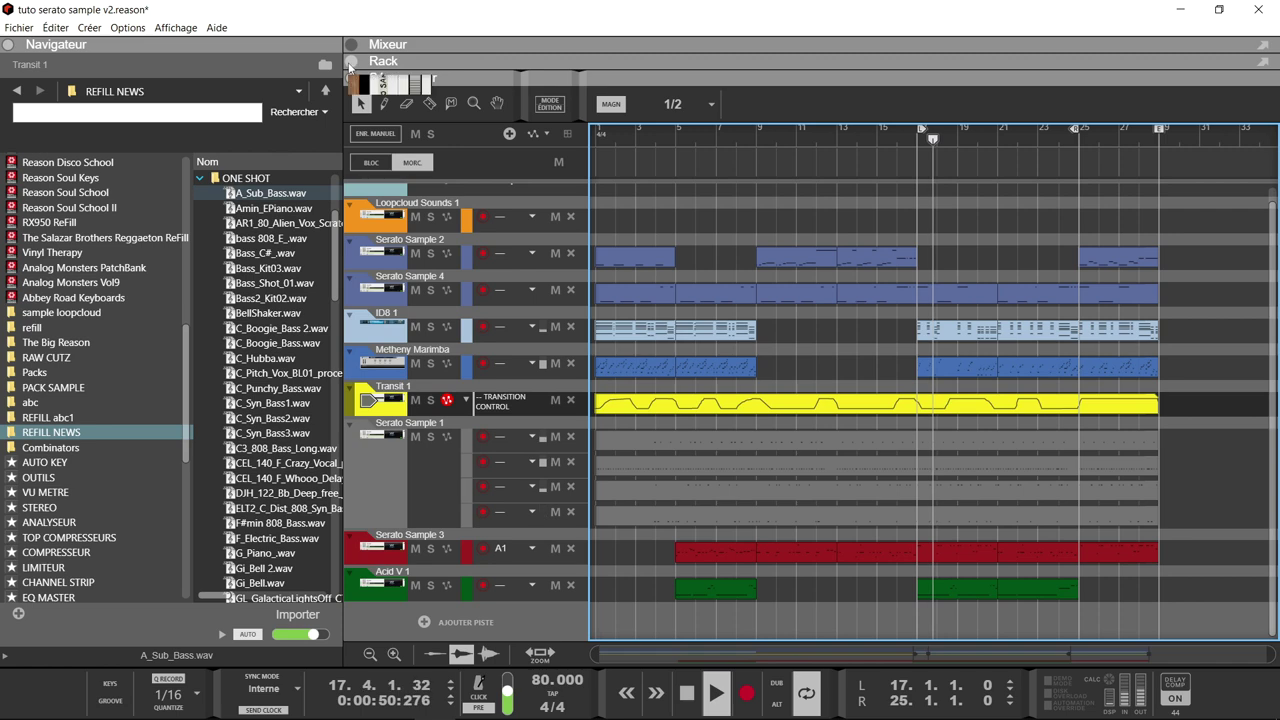
# Step: Reveal the rack, open Acid V to examine its pattern and modulation during playback, and close the window
pyautogui.click(380, 61)
pyautogui.click(815, 246)
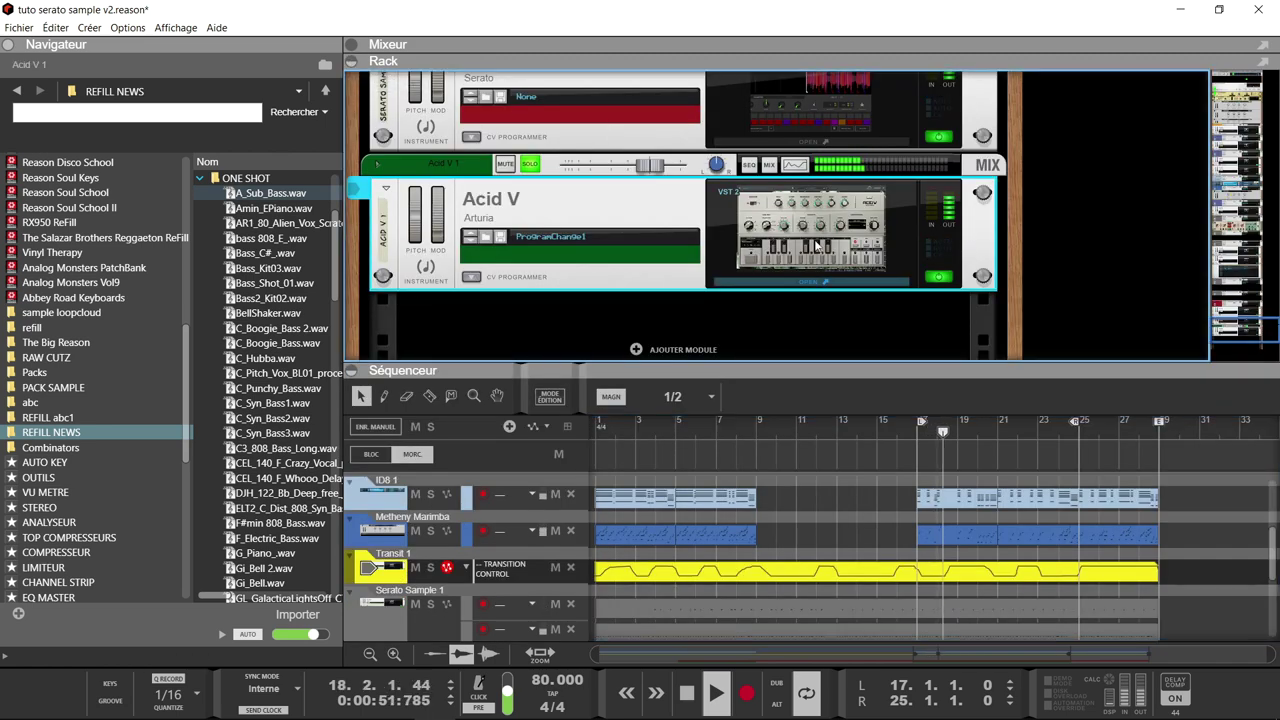
pyautogui.click(815, 246)
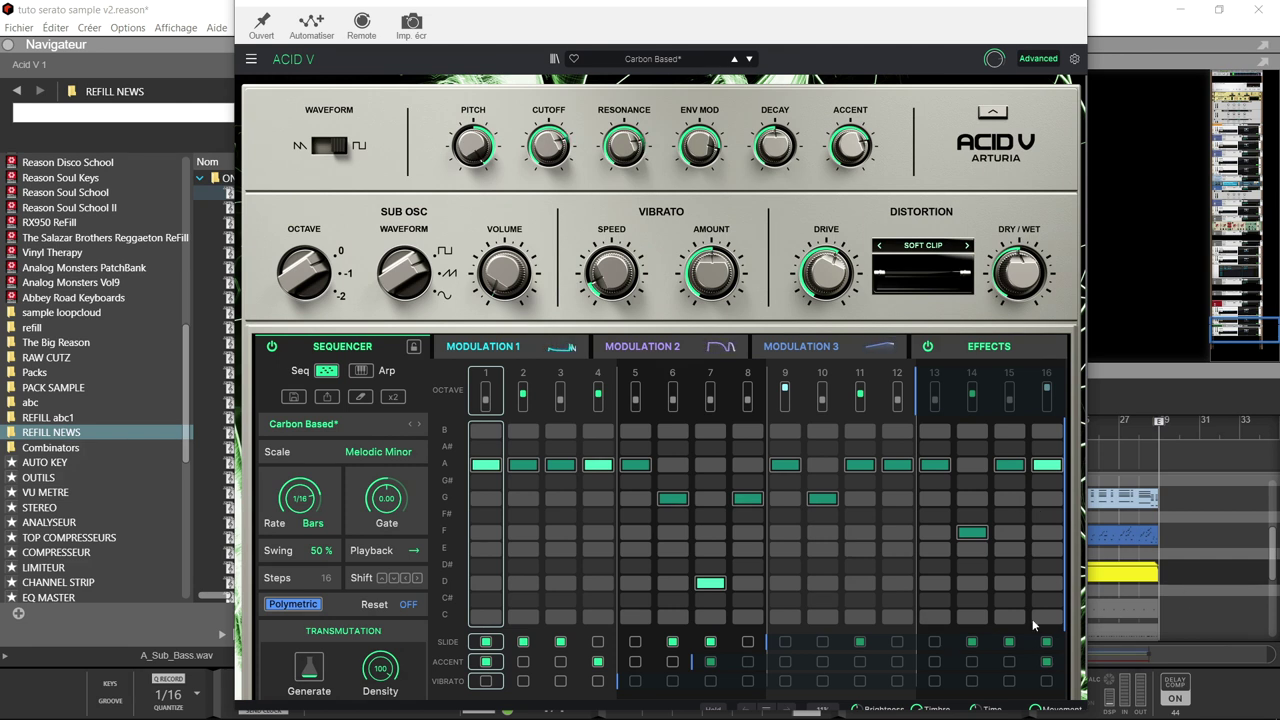
pyautogui.click(1171, 584)
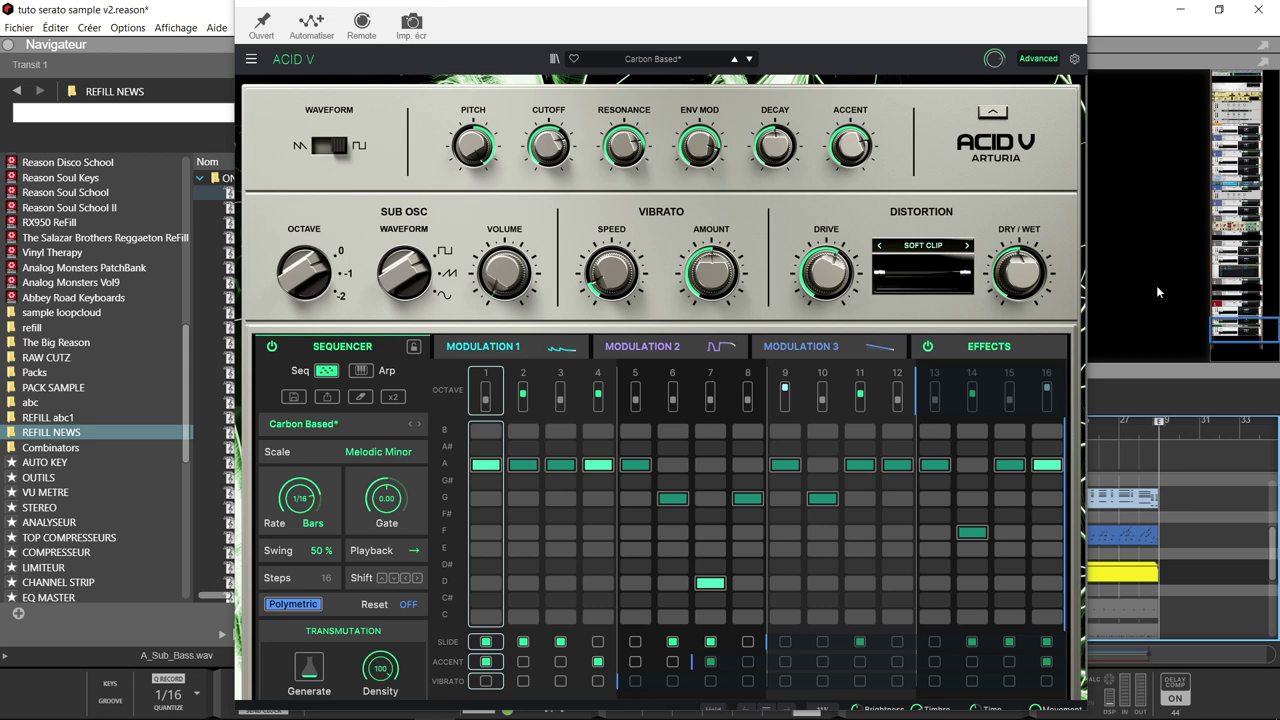
pyautogui.click(1079, 7)
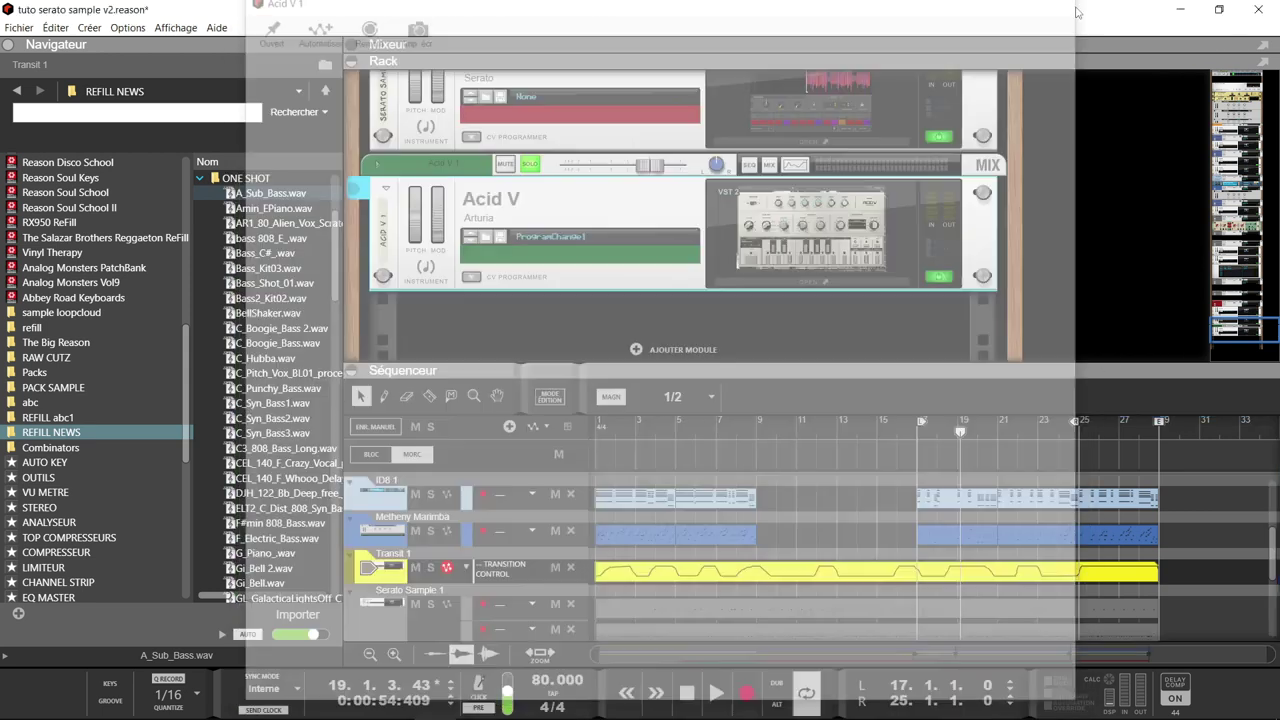
# Step: Open the Acid V 1 clip at bar 17, audition its D3 and G3 notes, and play the looped section
pyautogui.scroll(-3, 965, 555)
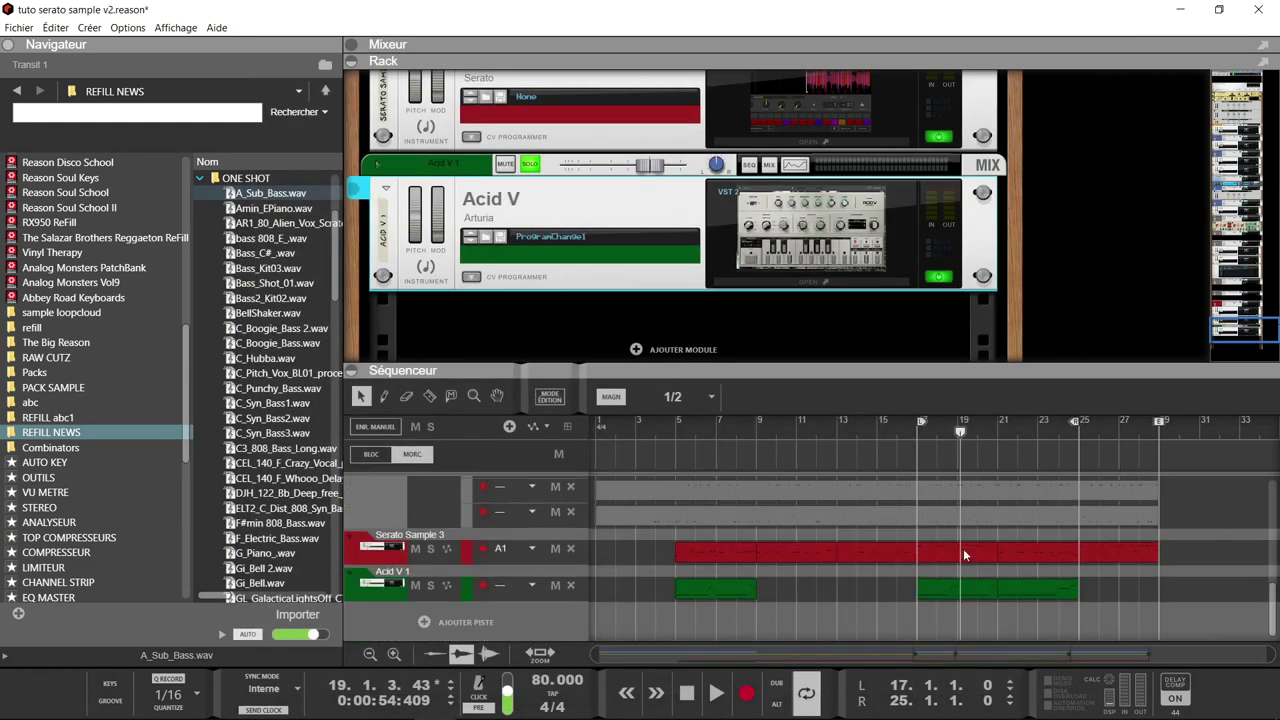
pyautogui.doubleClick(940, 597)
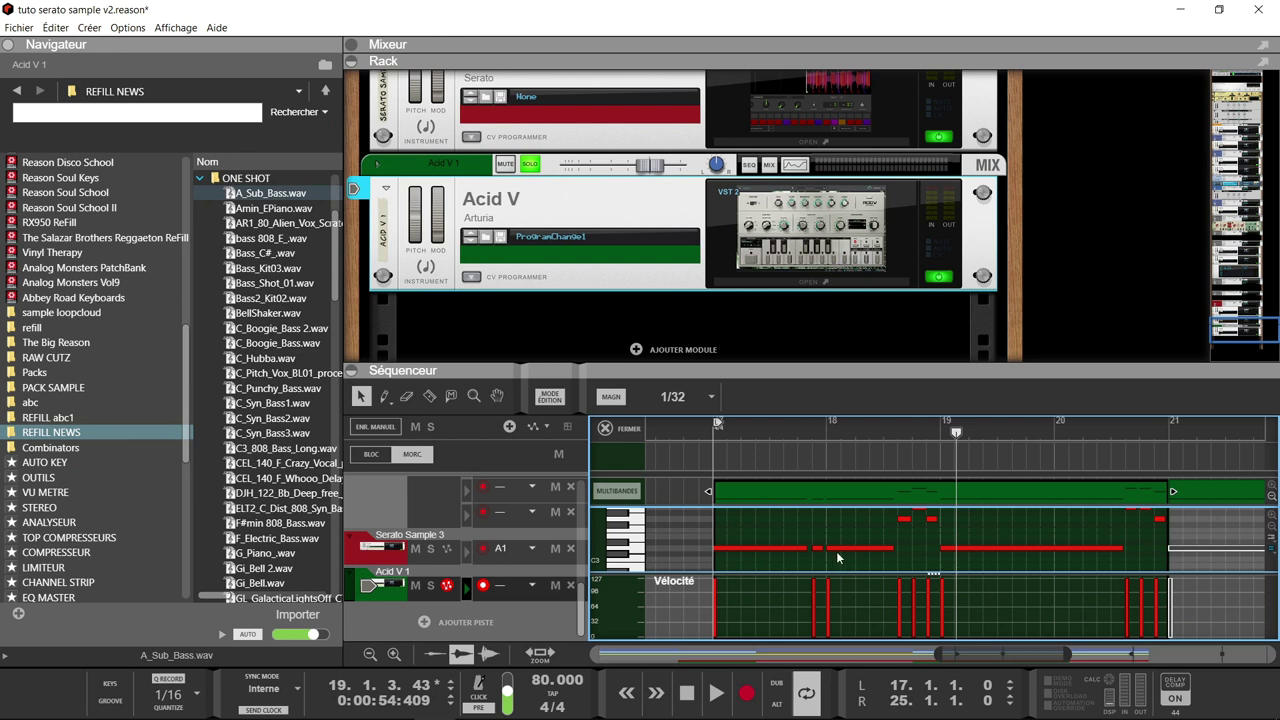
pyautogui.click(777, 548)
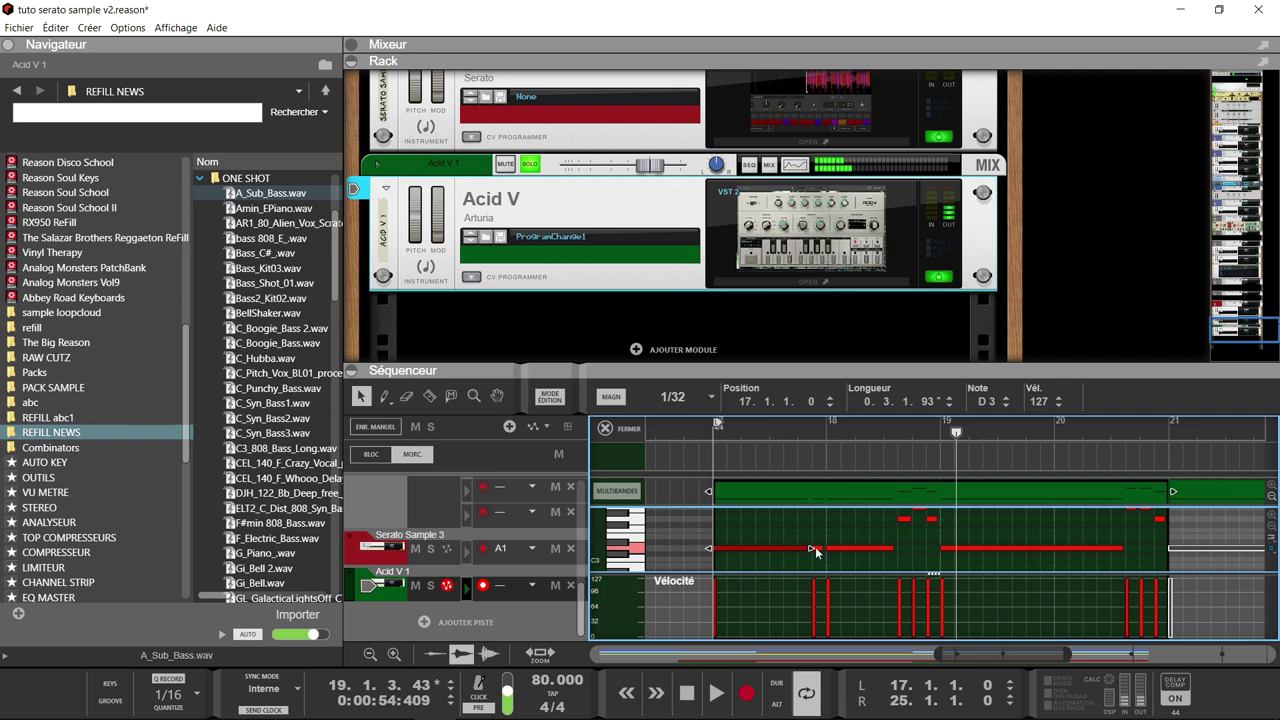
pyautogui.click(815, 549)
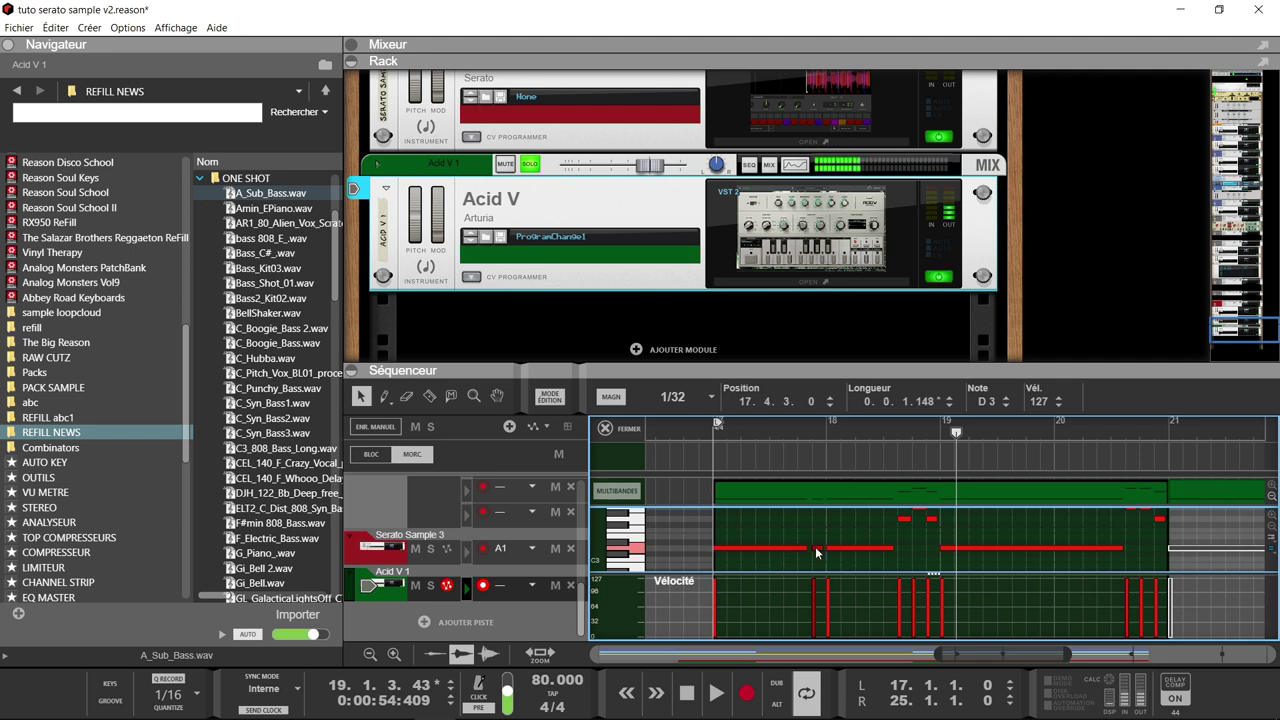
pyautogui.click(903, 521)
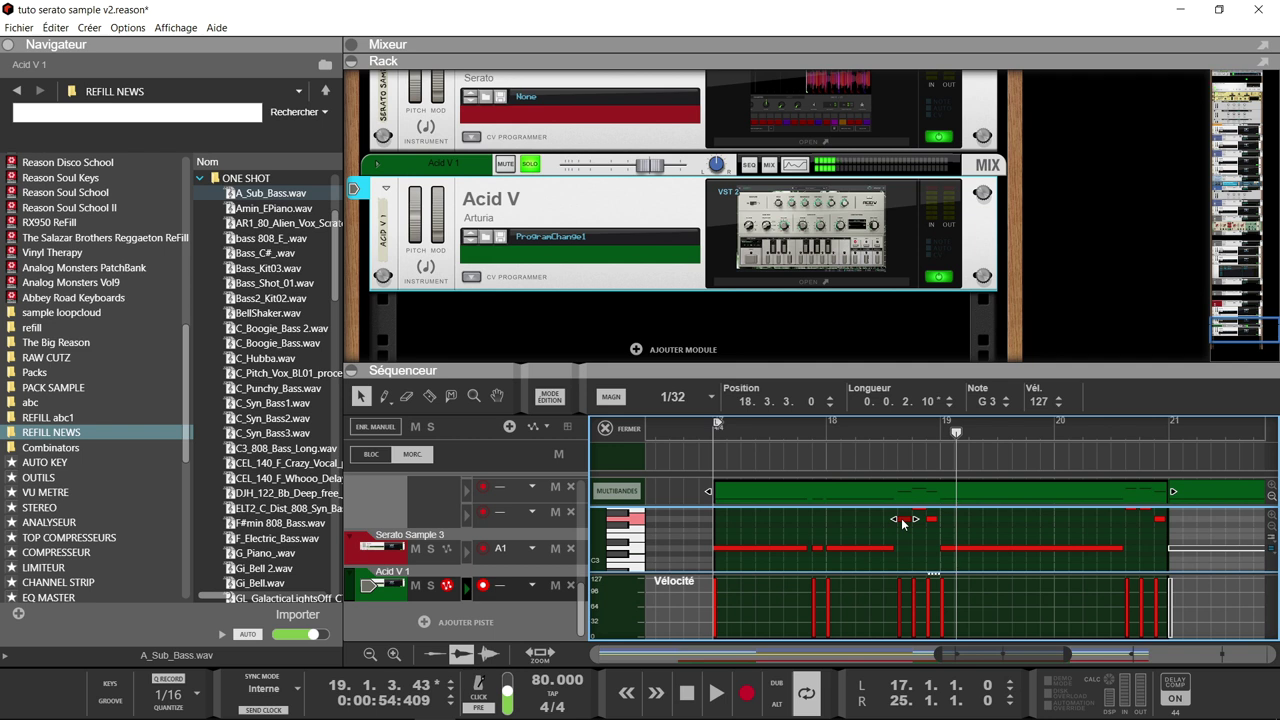
pyautogui.press('space')
pyautogui.press('space')
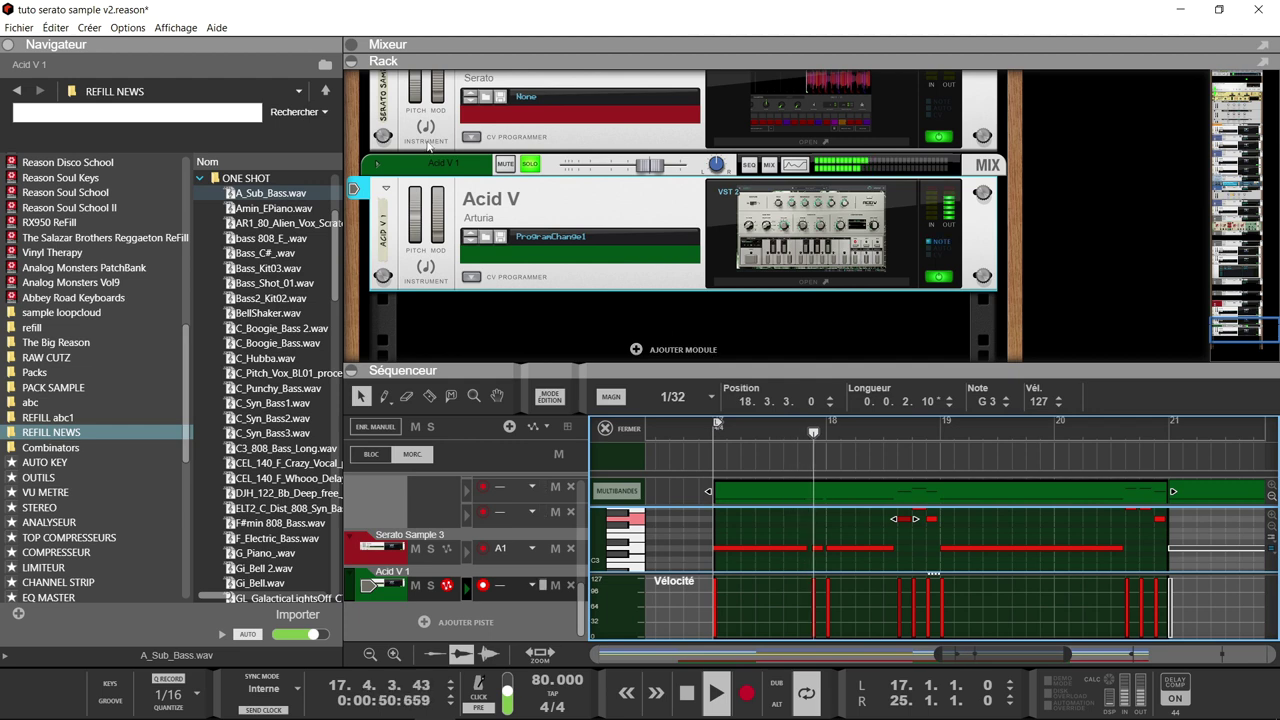
# Step: Enlarge the mixer, add P1: drums, drums and bass to the solo, and replace Acid V 1 with melodie
pyautogui.press('F5')
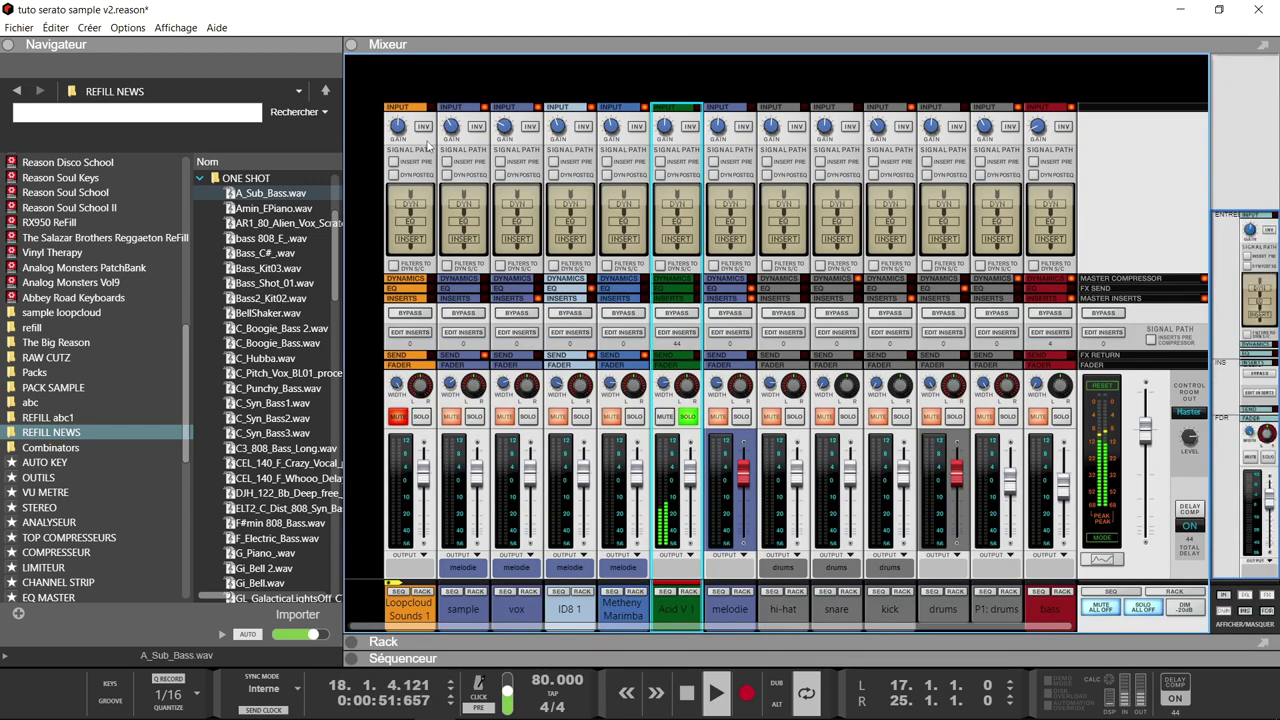
pyautogui.click(1008, 416)
pyautogui.click(955, 416)
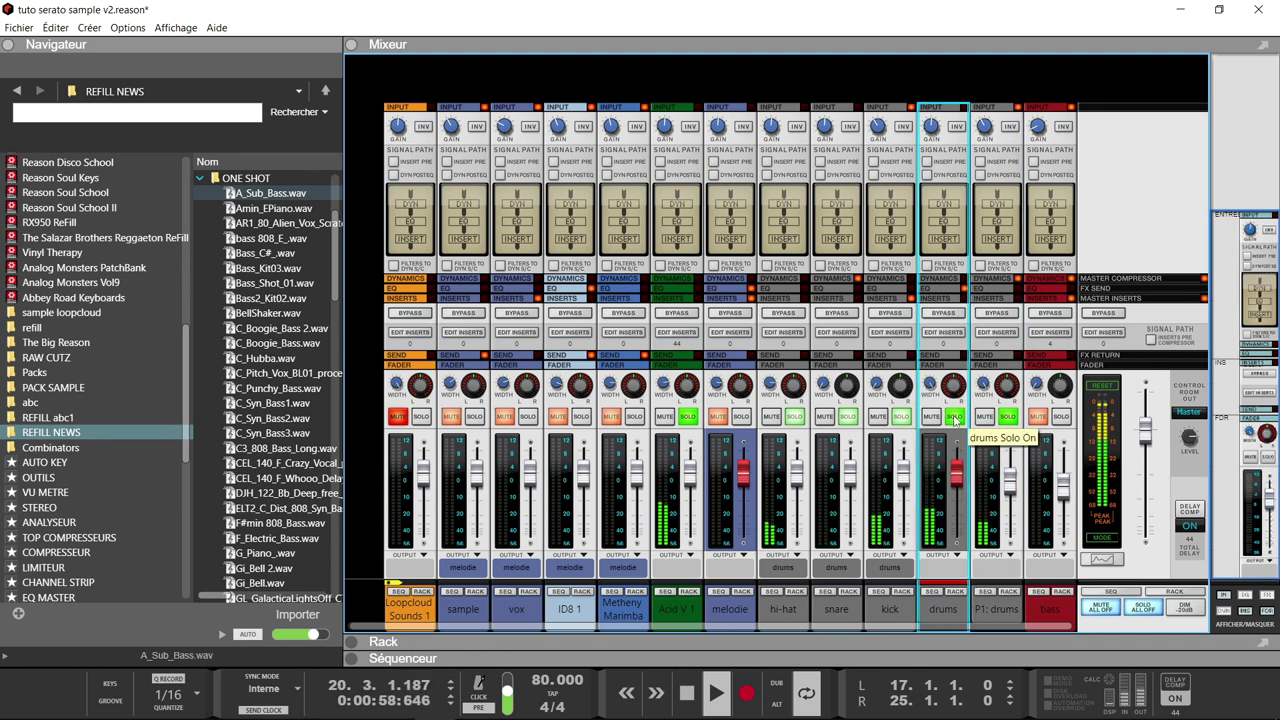
pyautogui.click(1062, 417)
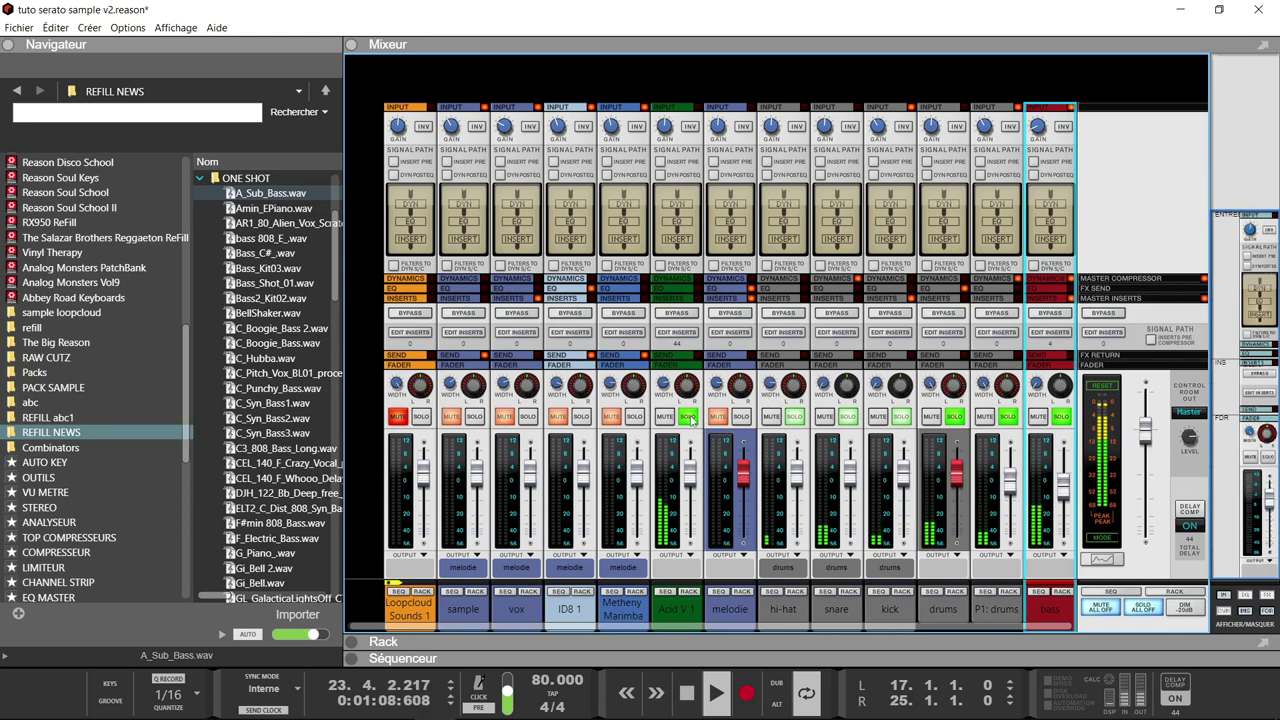
pyautogui.click(690, 417)
pyautogui.click(741, 417)
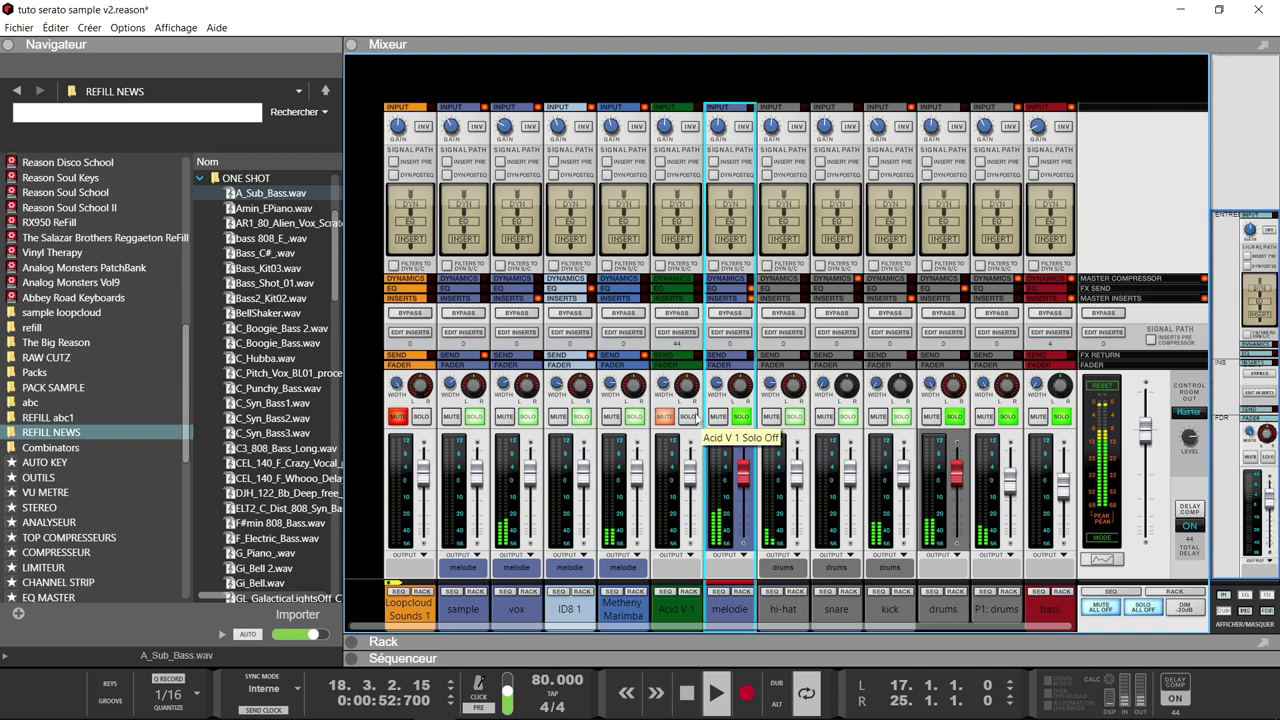
# Step: Bring Acid V 1 back into the soloed mix during playback, and turn all solos off
pyautogui.click(670, 422)
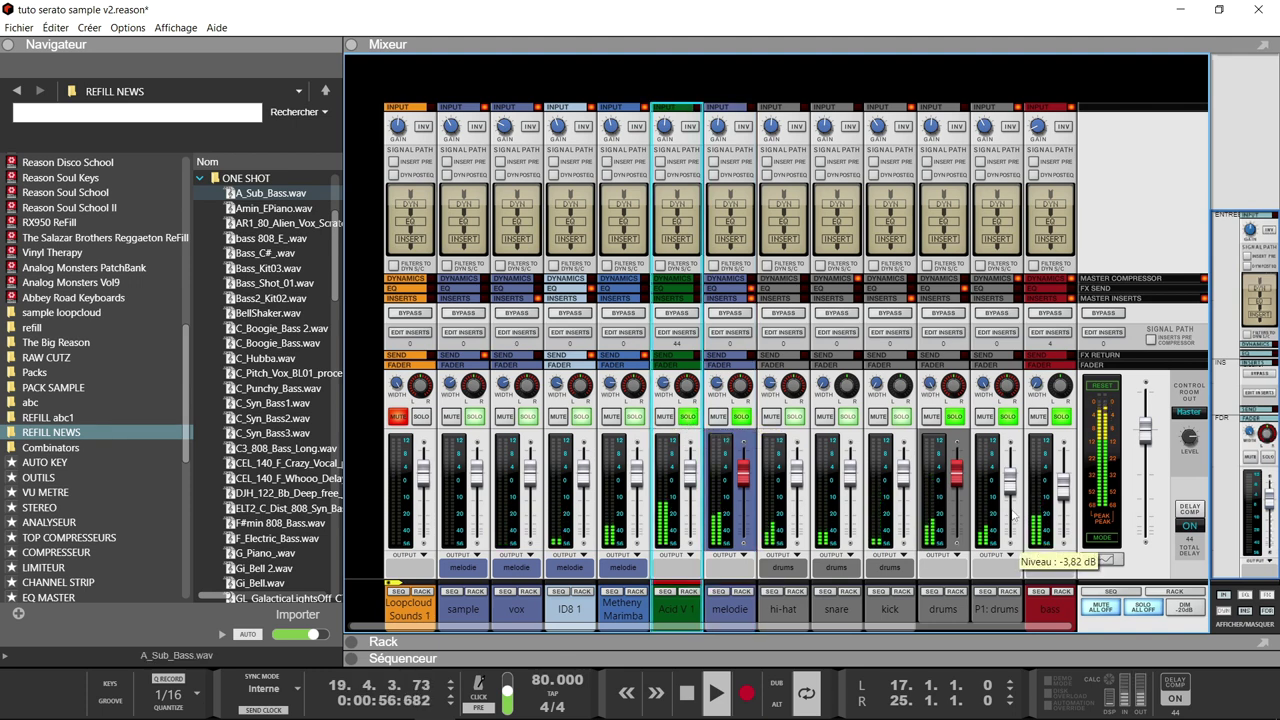
pyautogui.click(1143, 608)
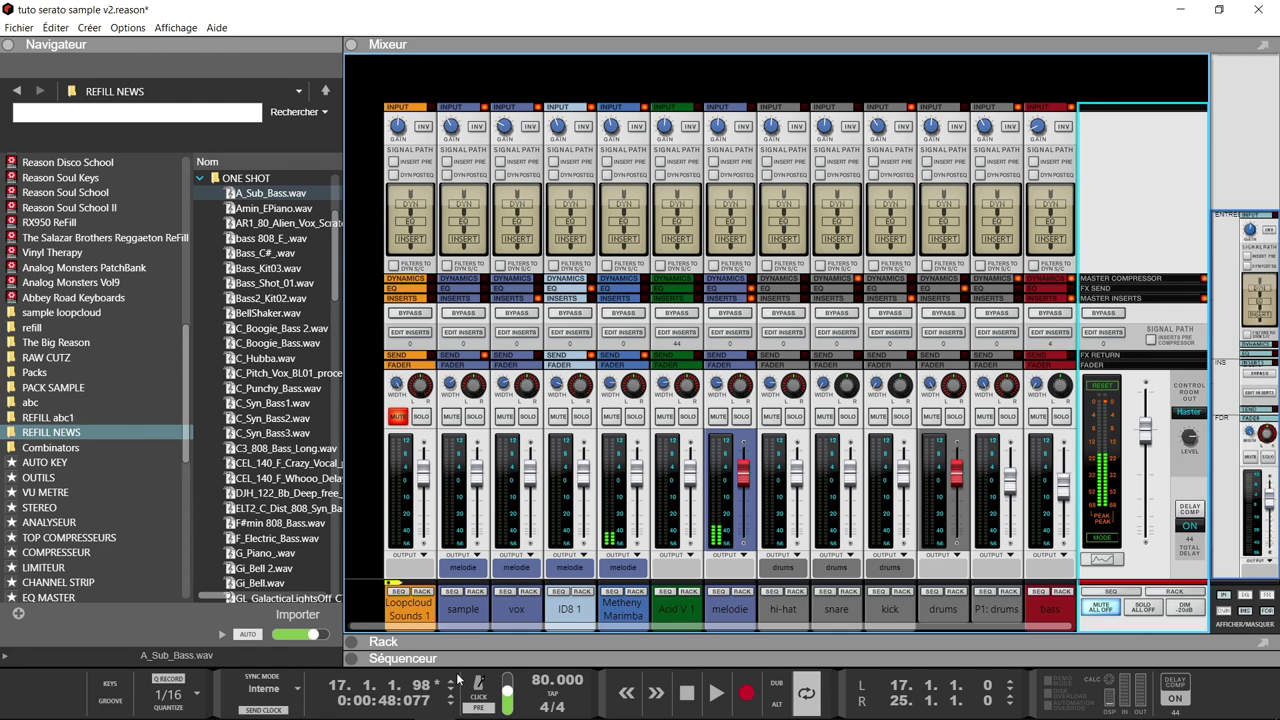
# Step: Show only the sequencer, set the loop from bar 1 to bar 29, and play the arrangement from the start
pyautogui.press('F7')
pyautogui.click(606, 133)
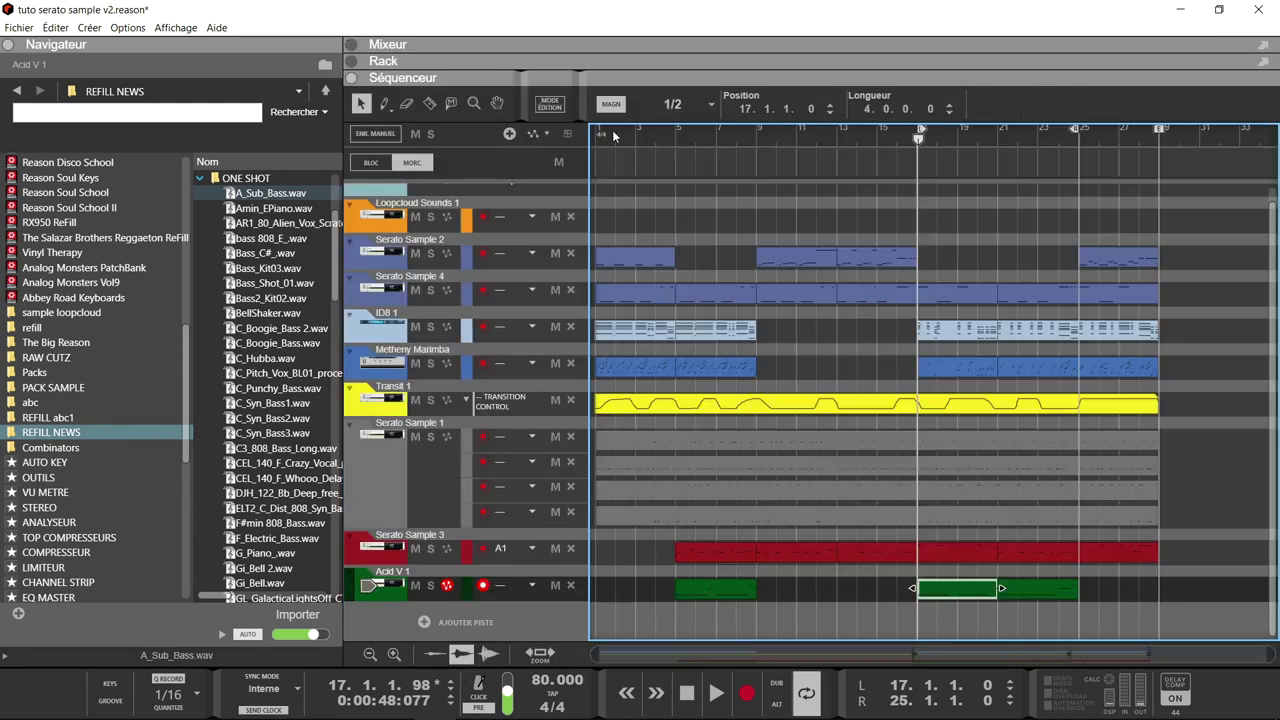
pyautogui.moveTo(922, 131); pyautogui.dragTo(597, 131)
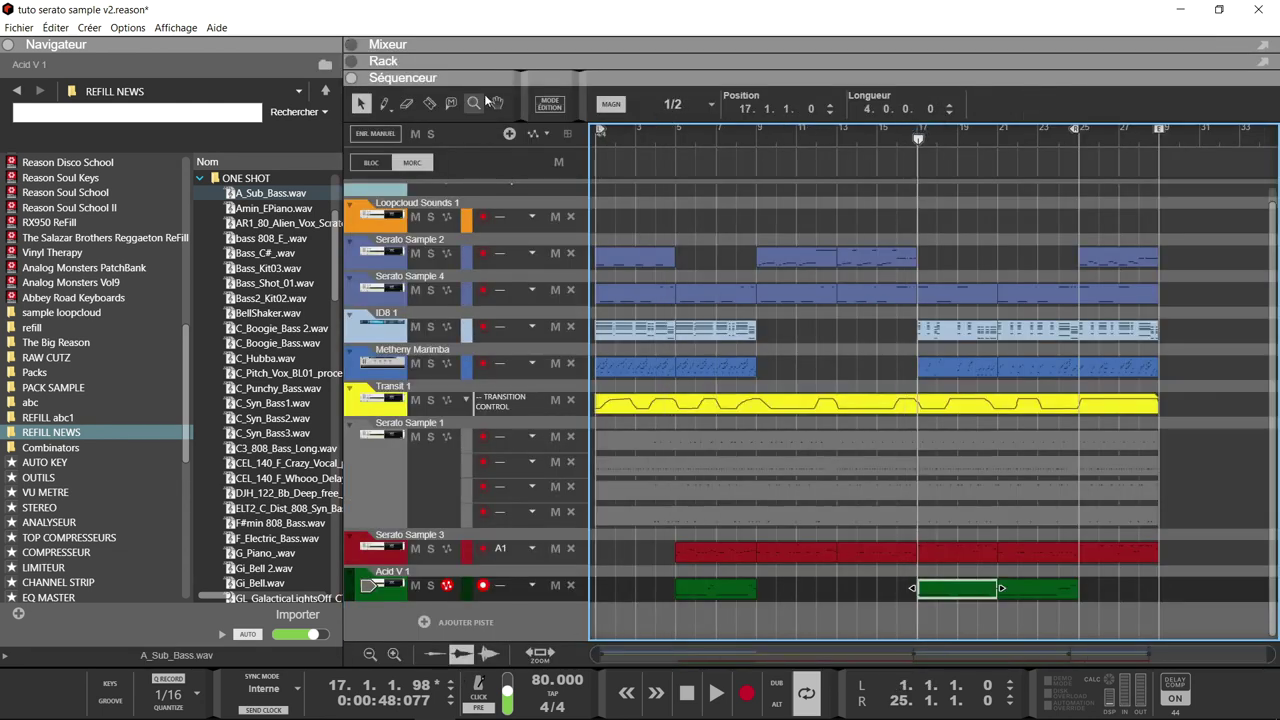
pyautogui.moveTo(1074, 129); pyautogui.dragTo(1153, 130)
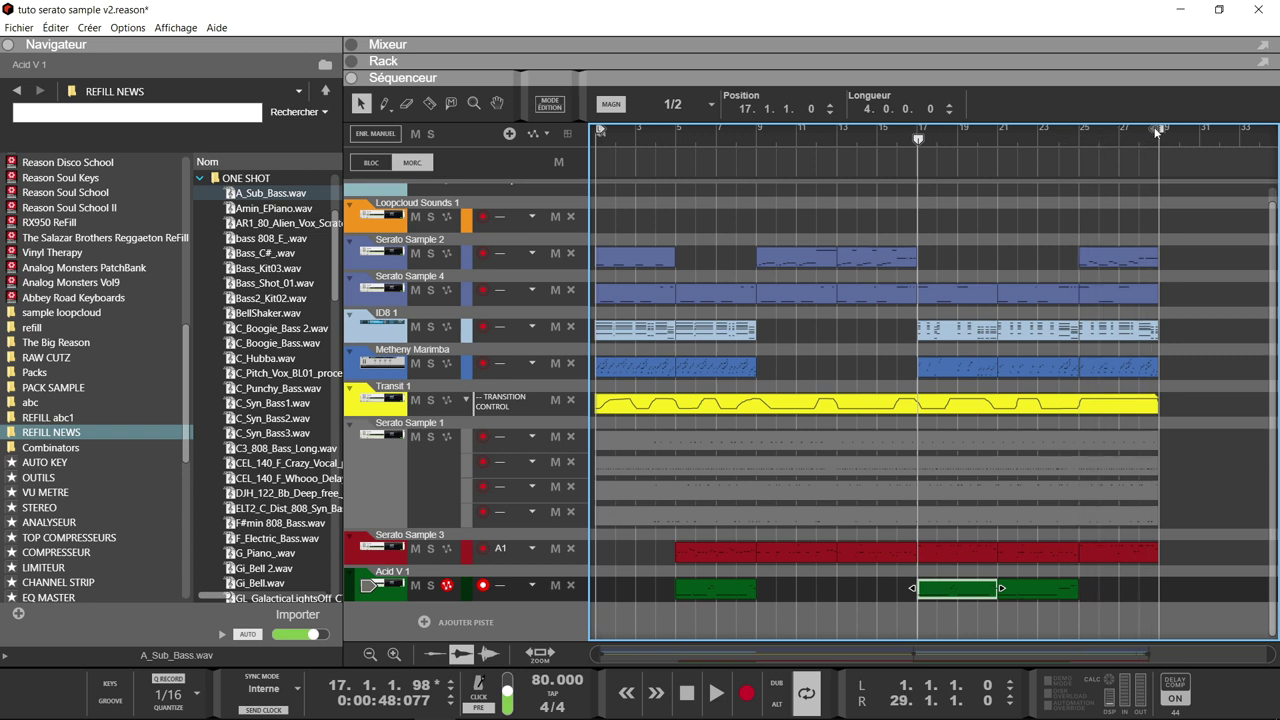
pyautogui.press('Home')
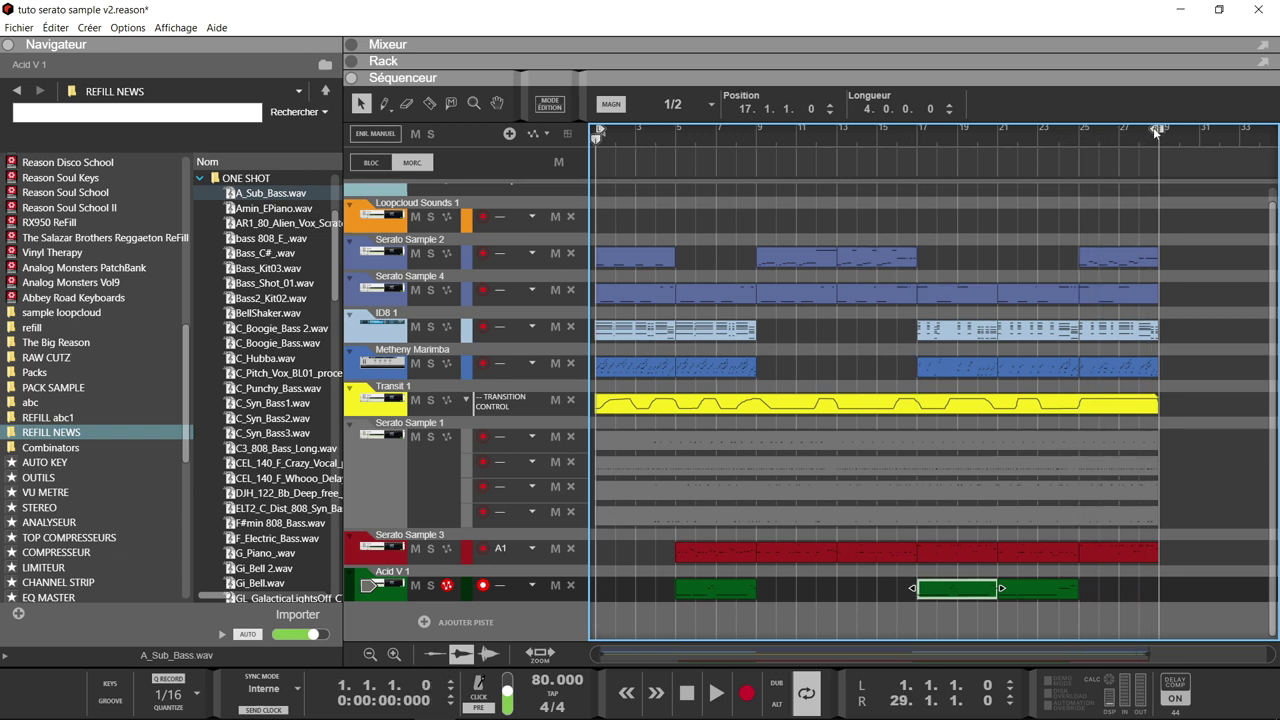
pyautogui.press('space')
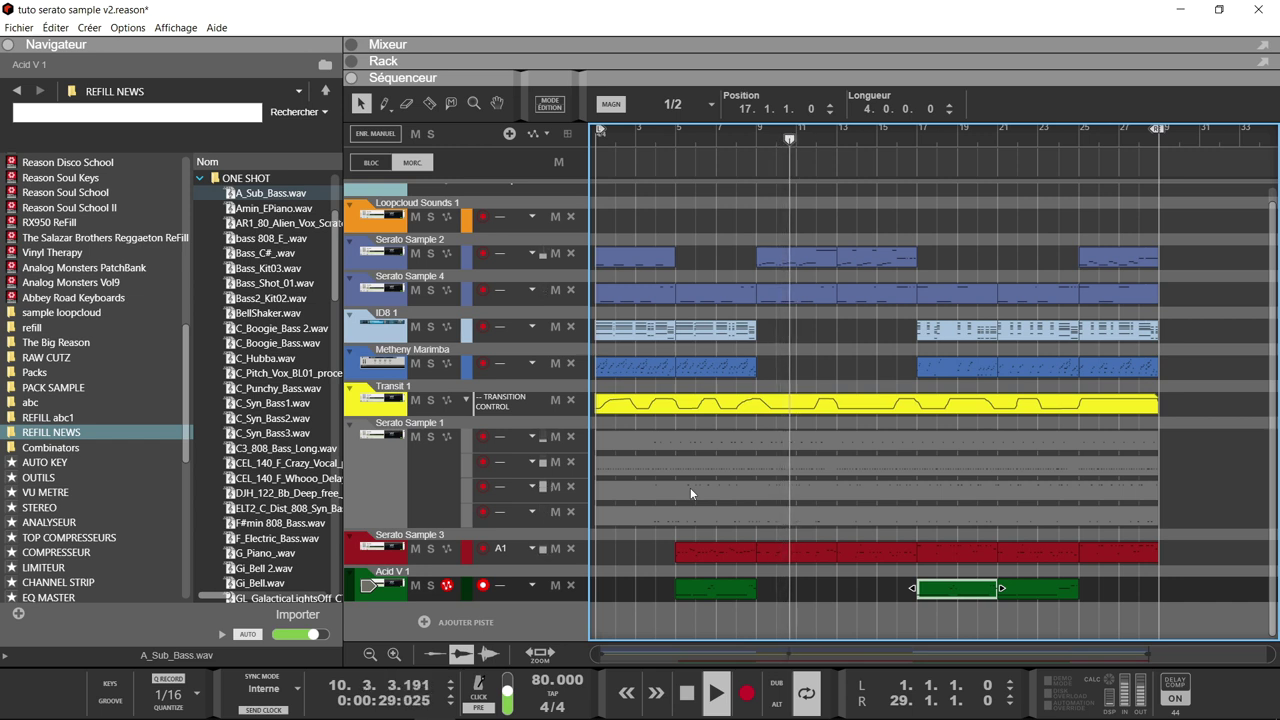
pyautogui.press('space')
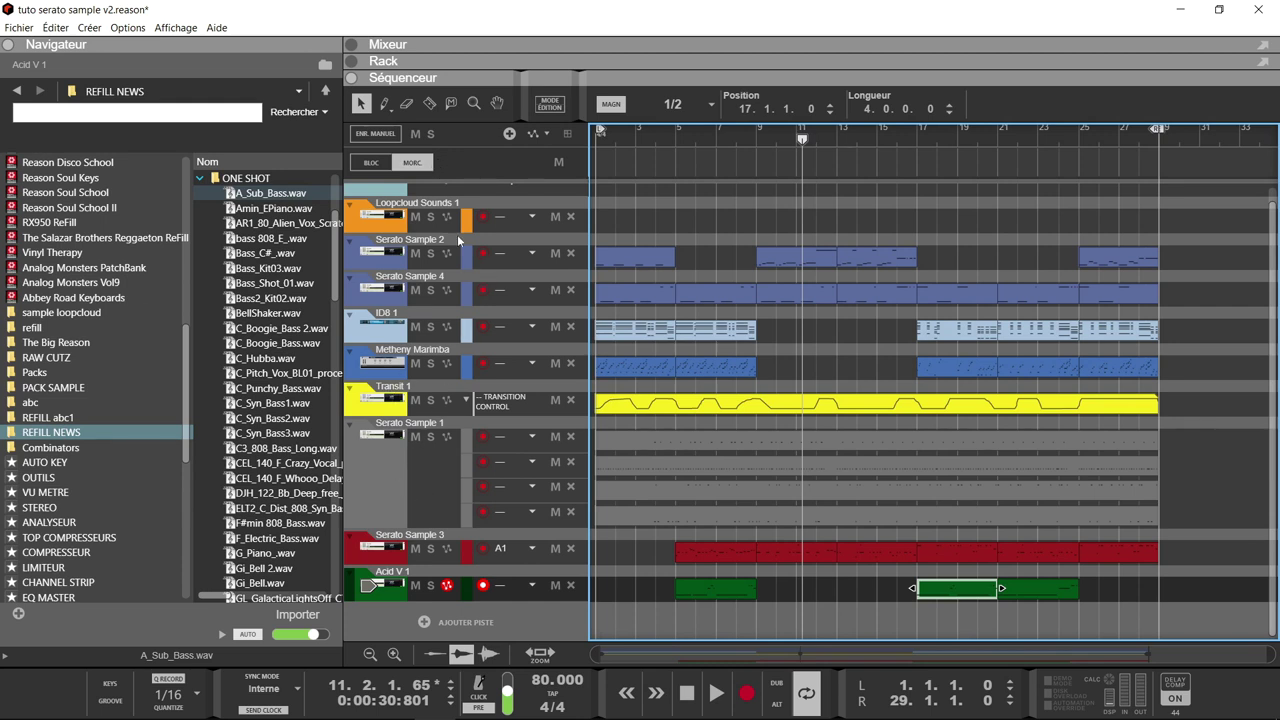
# Step: Solo the Serato Sample 2 track and listen to its clips from bar 1 and from bar 9
pyautogui.click(439, 486)
pyautogui.click(375, 262)
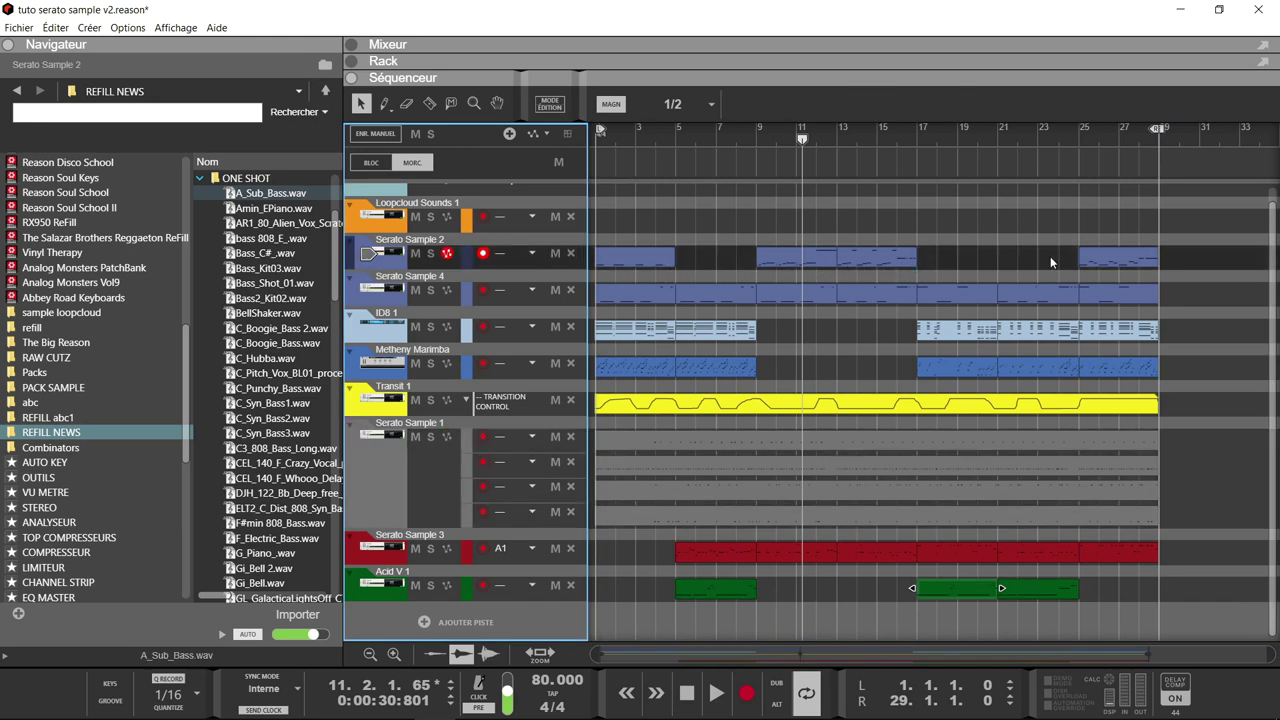
pyautogui.click(430, 254)
pyautogui.press('KP_0')
pyautogui.press('space')
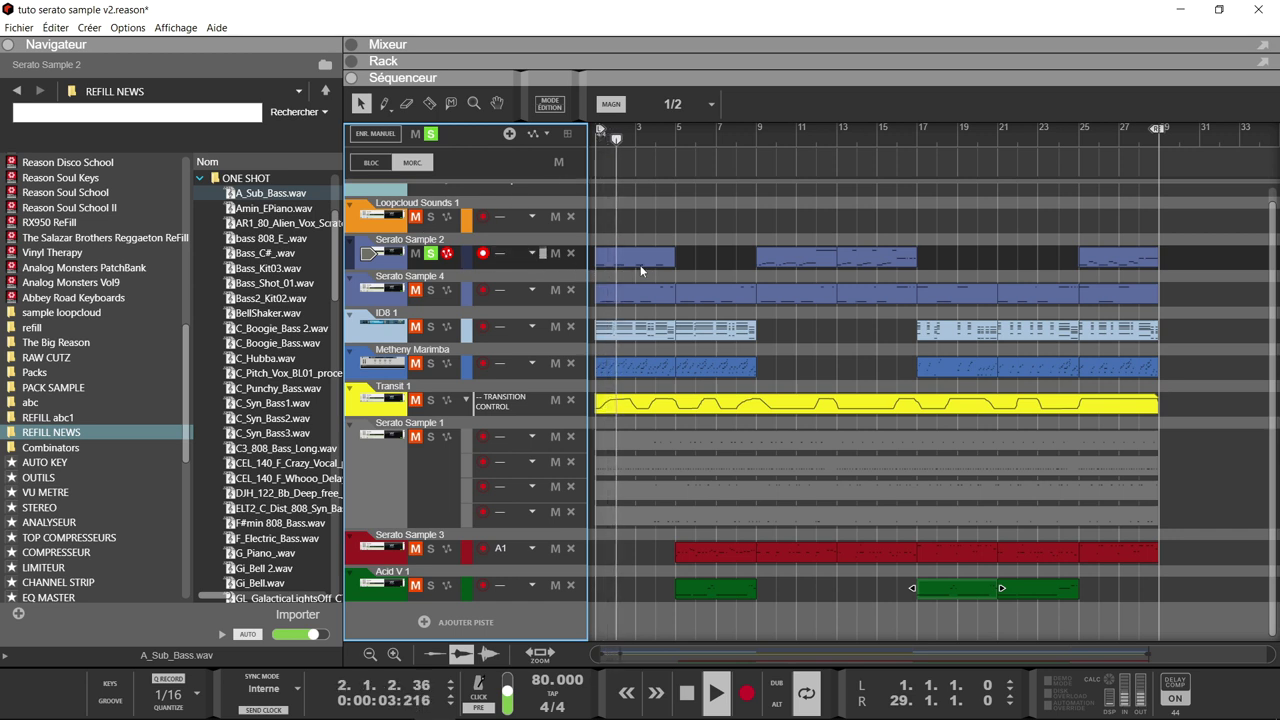
pyautogui.click(757, 133)
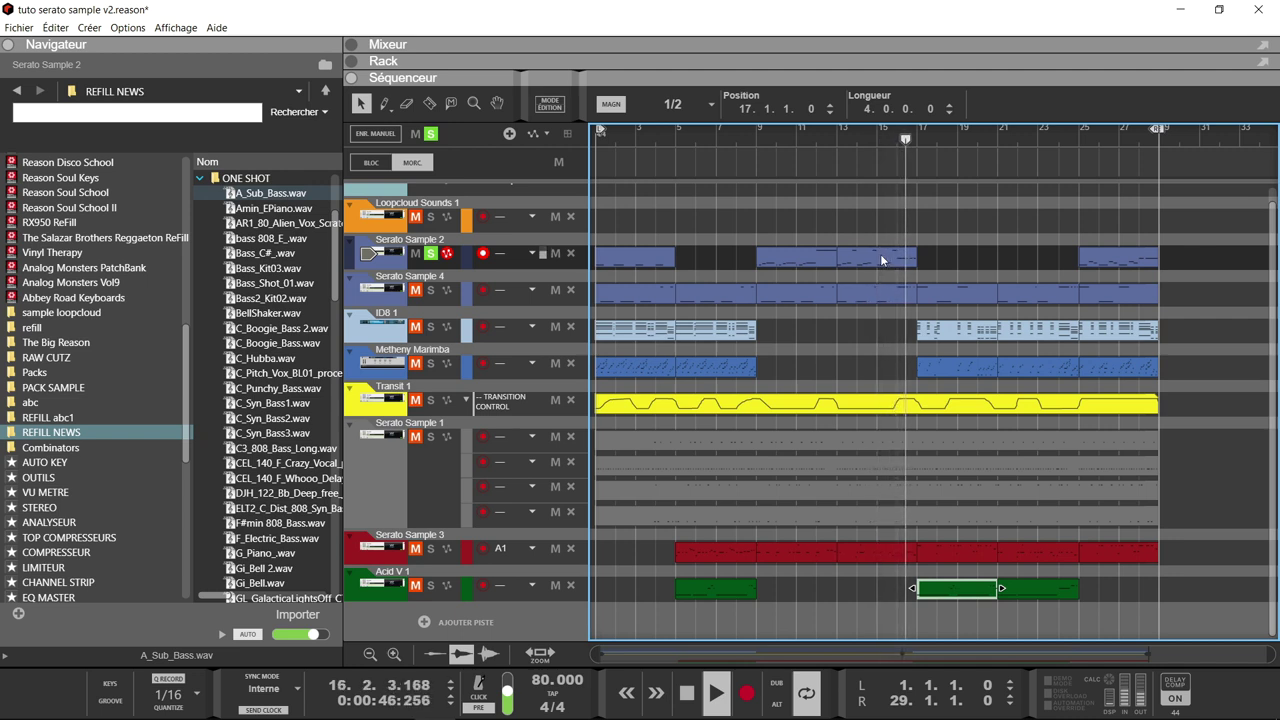
pyautogui.press('space')
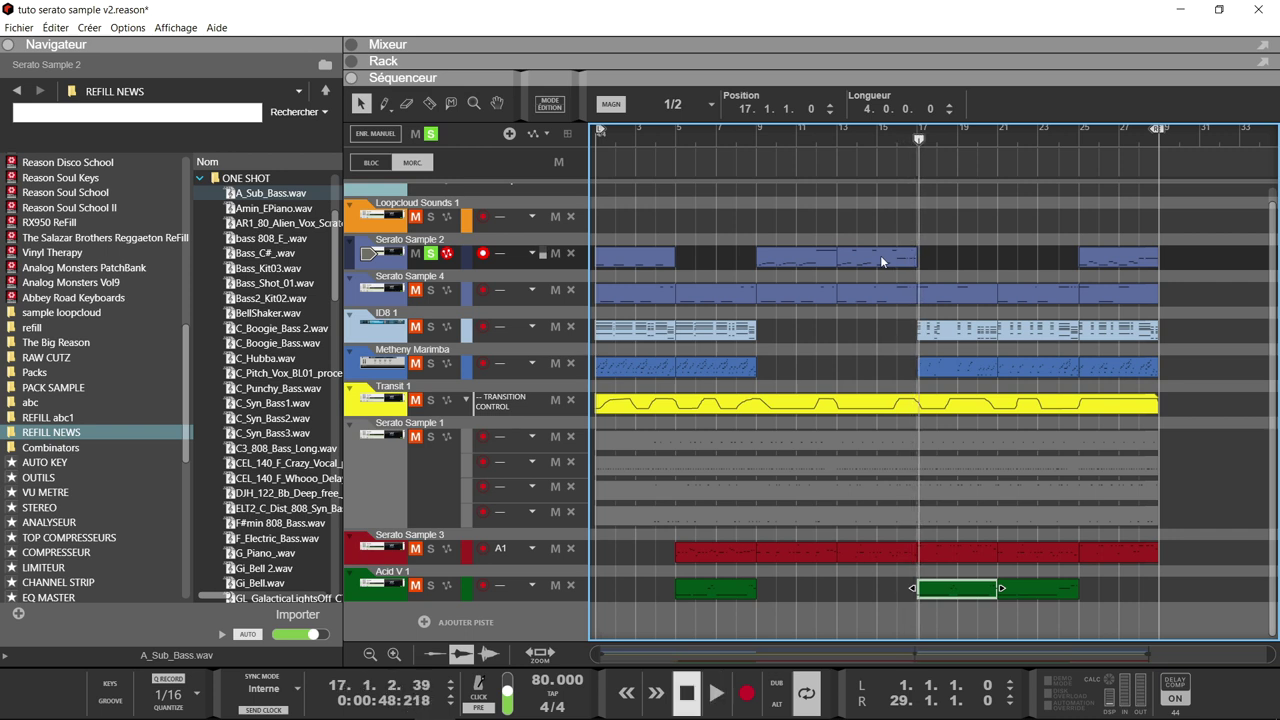
# Step: Add Serato Sample 4 to the solo and play both tracks together from the start through bar 4
pyautogui.click(431, 290)
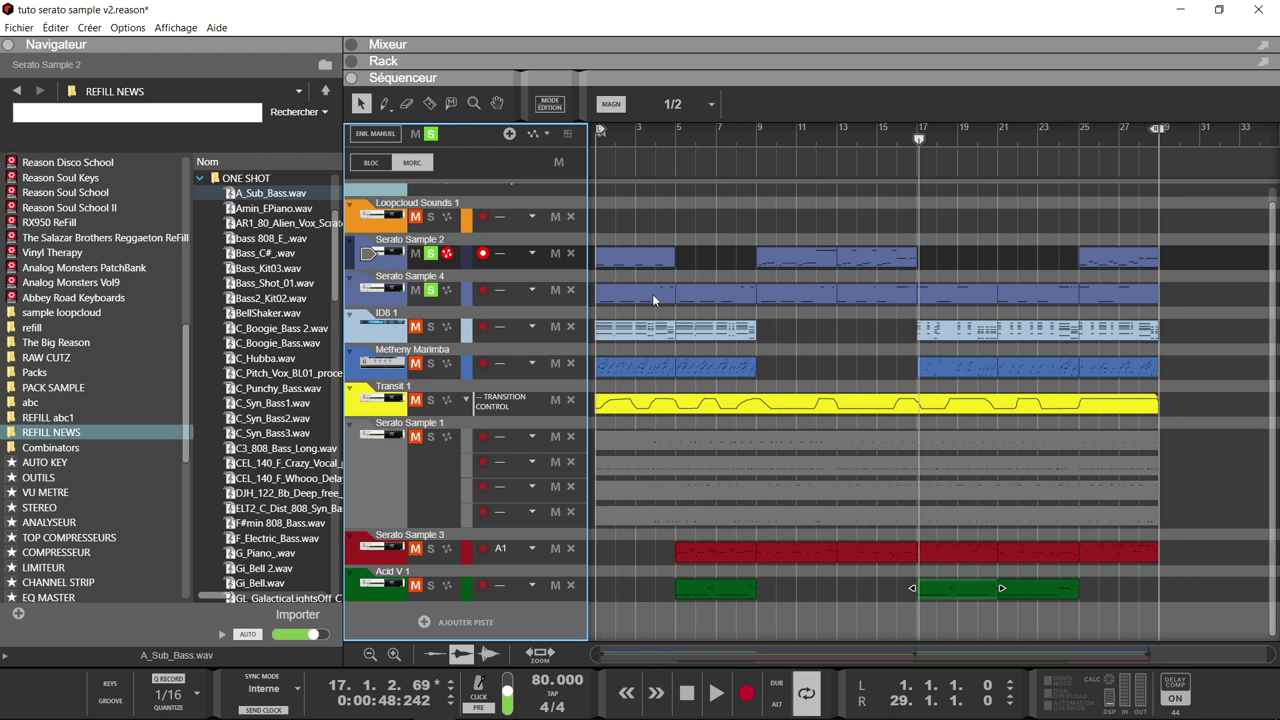
pyautogui.press('Home')
pyautogui.press('space')
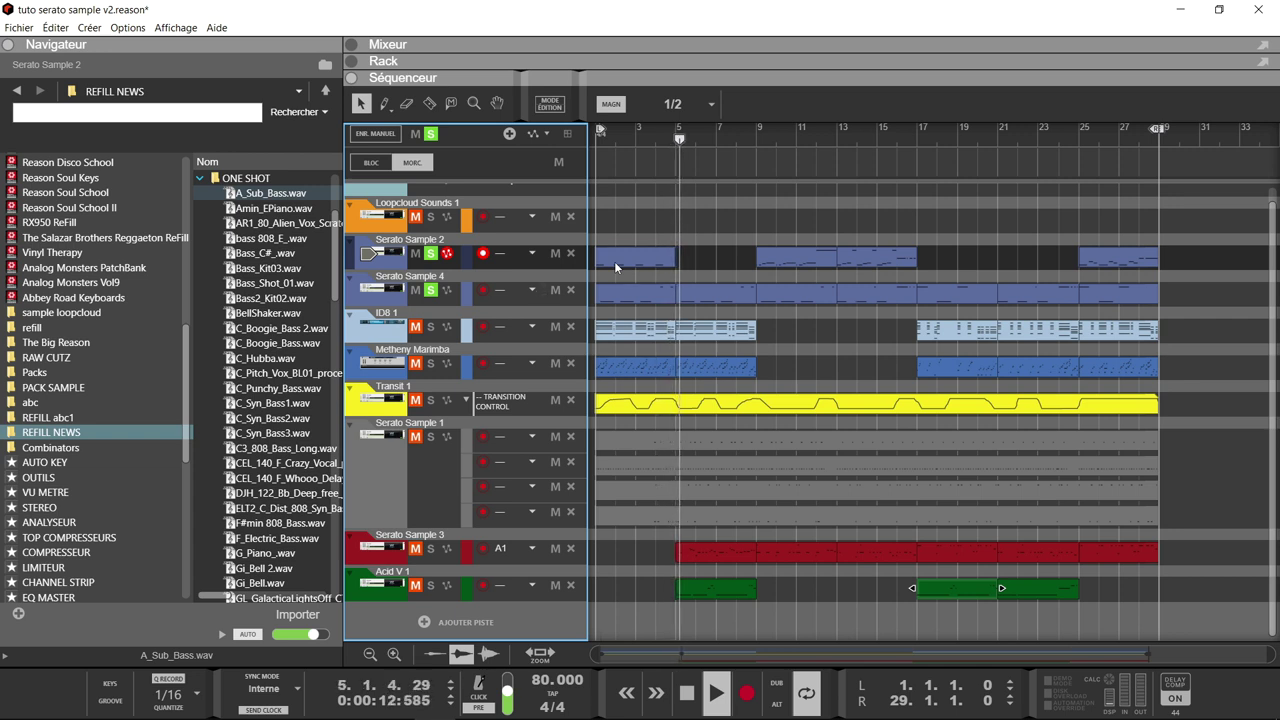
pyautogui.press('space')
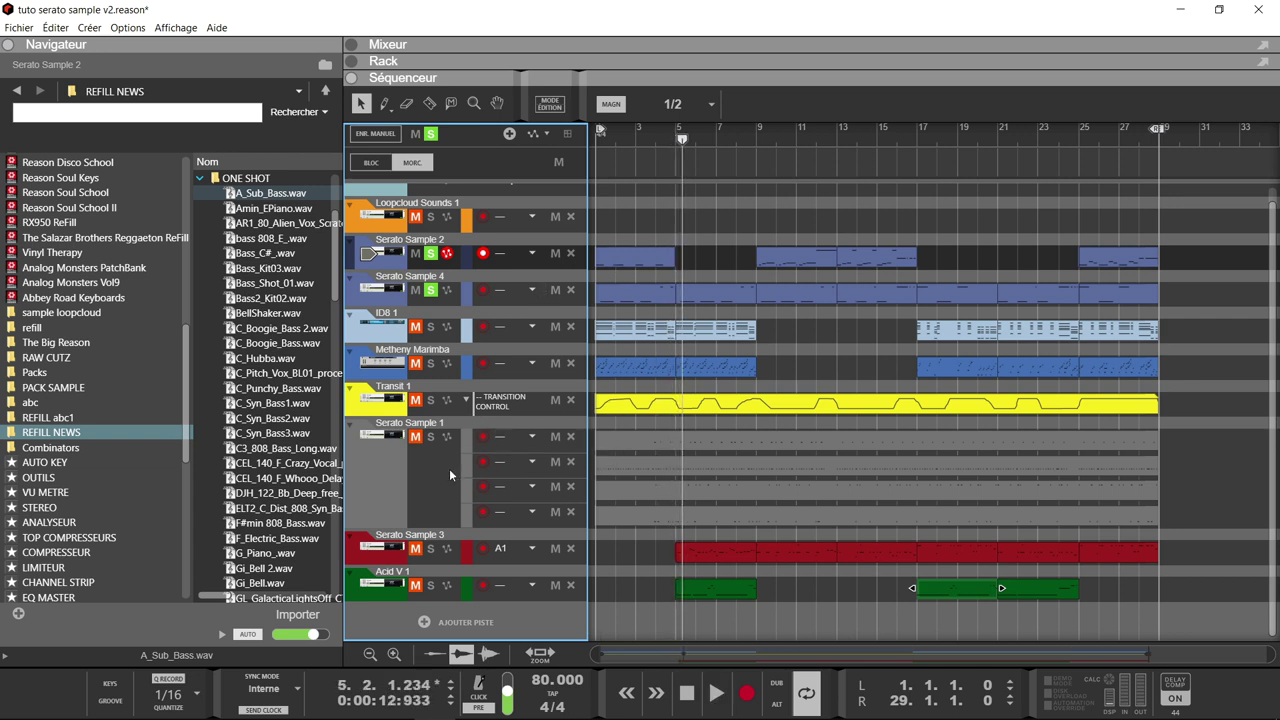
# Step: Solo only Serato Sample 1 and listen to its drum lanes from the start of the song
pyautogui.click(440, 441)
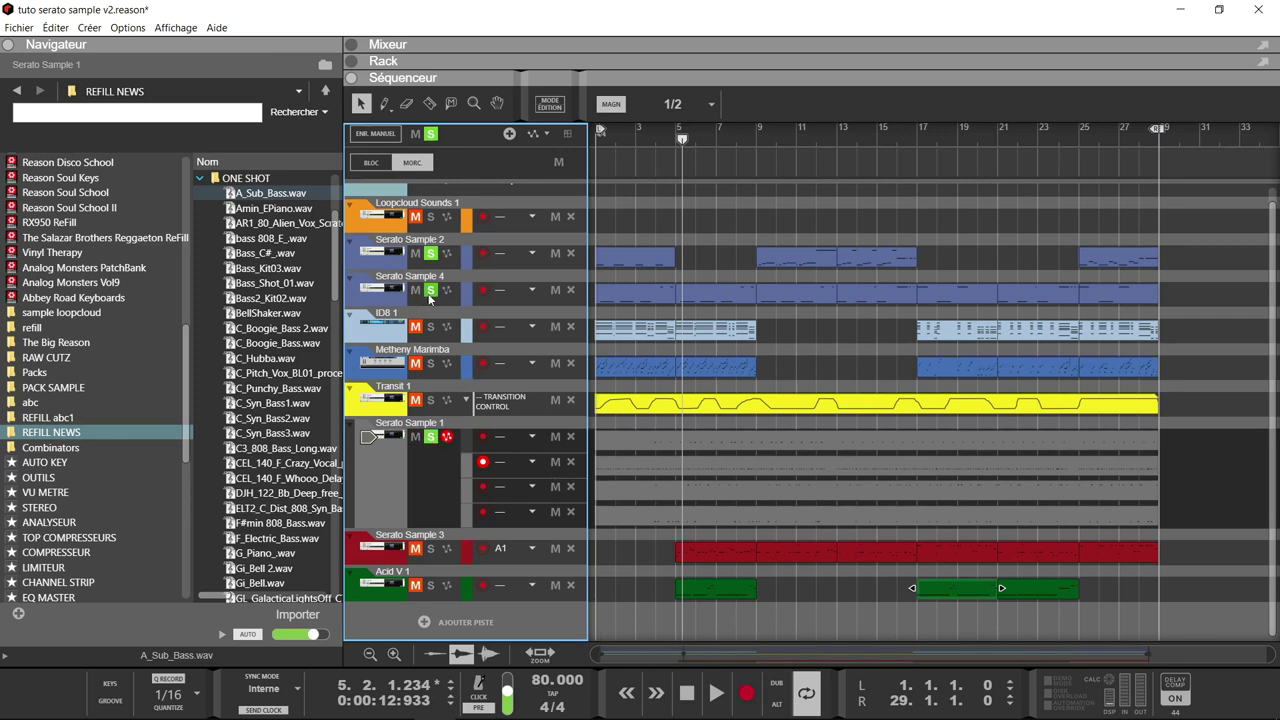
pyautogui.press('Home')
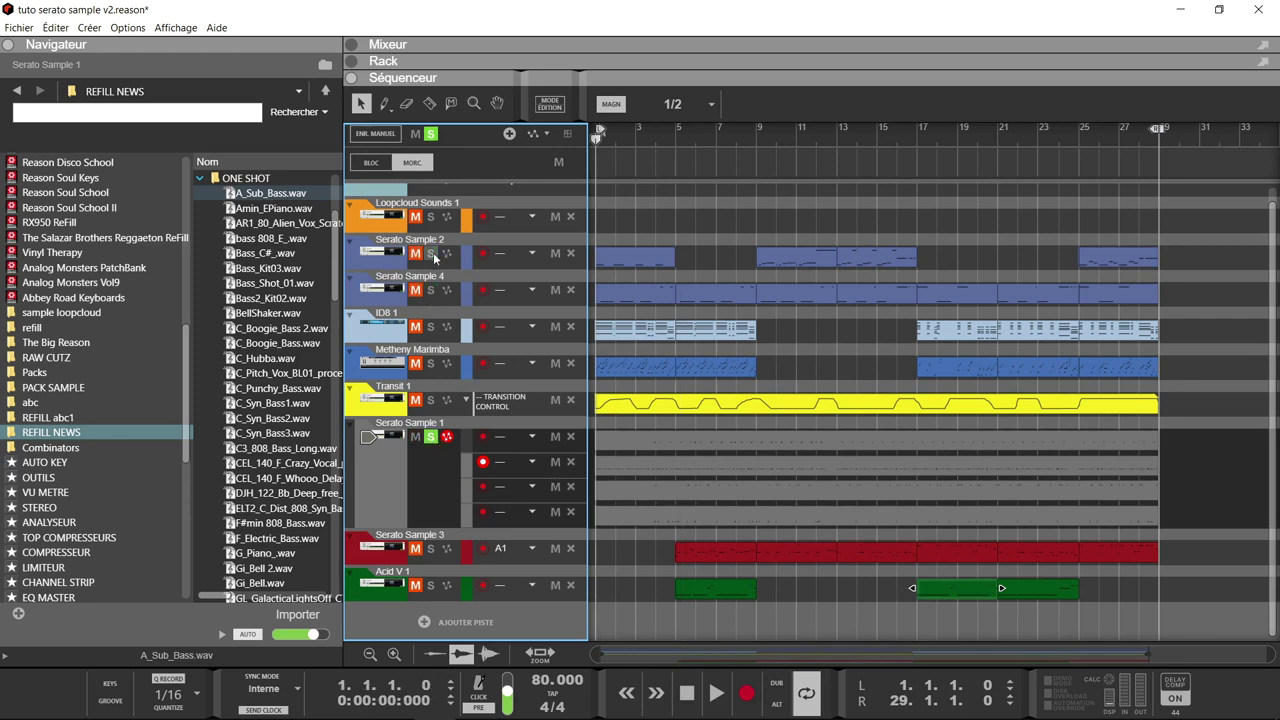
pyautogui.press('space')
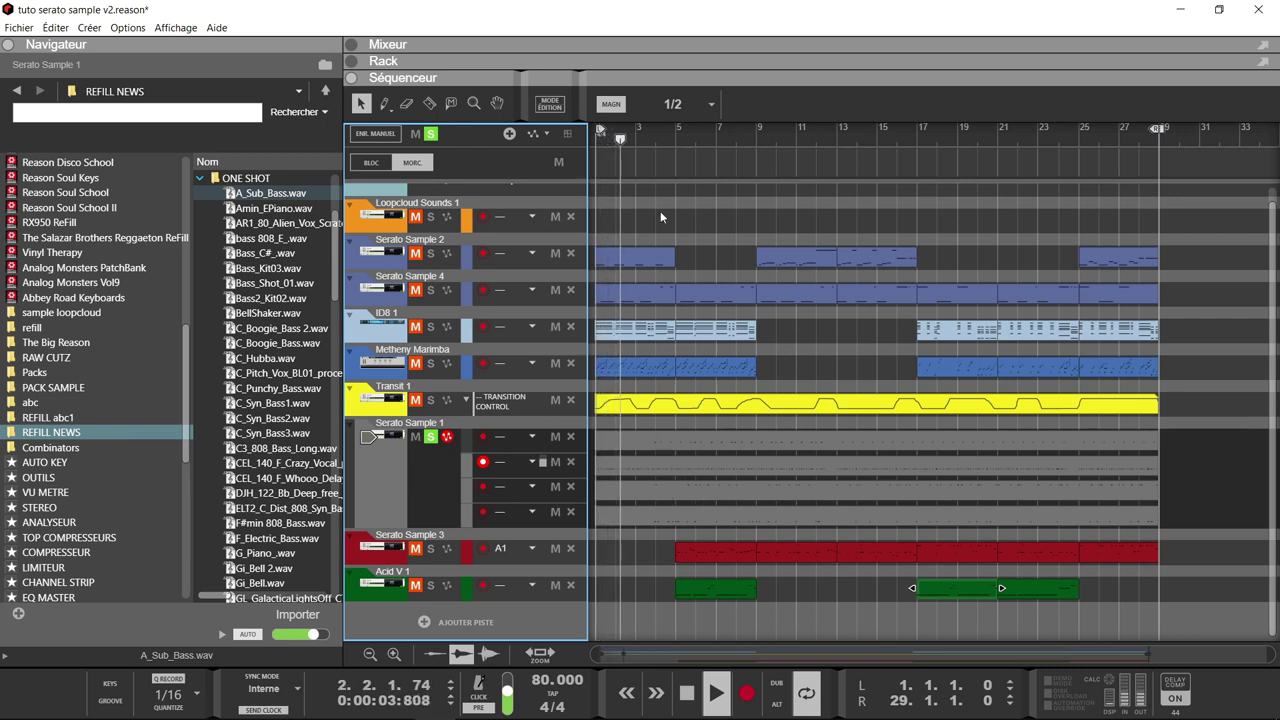
pyautogui.click(656, 137)
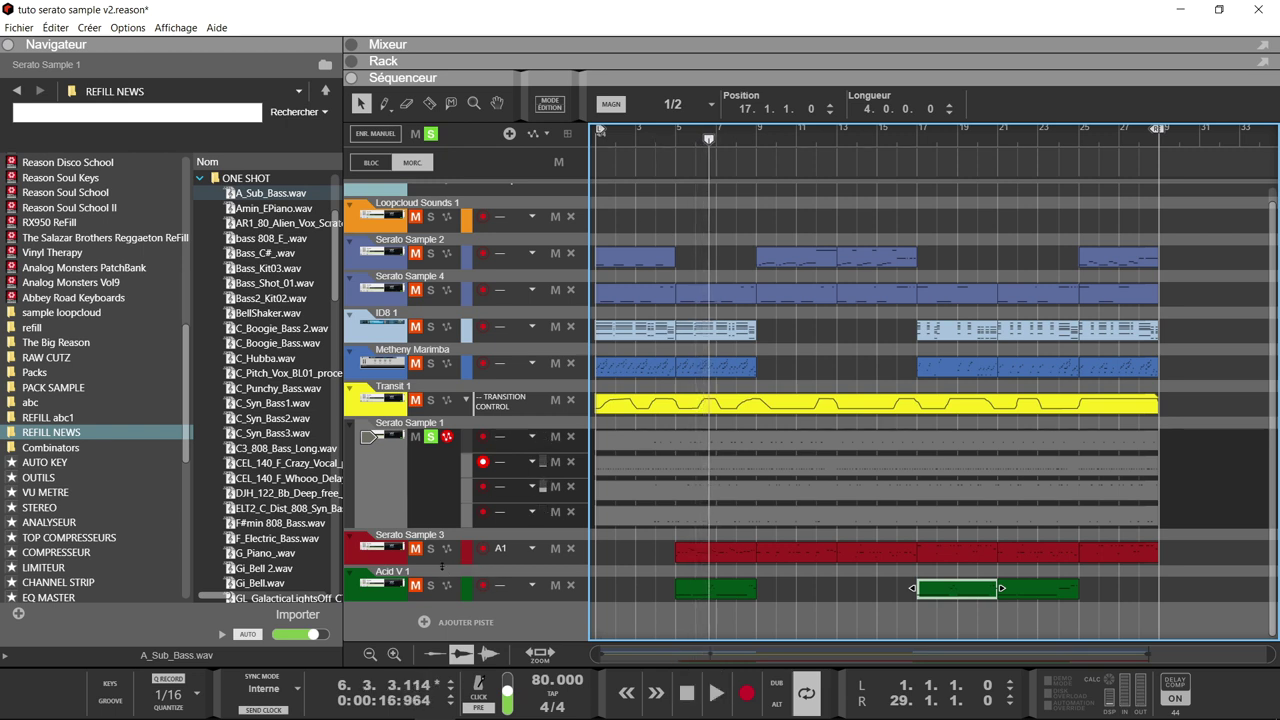
# Step: Solo only Serato Sample 3 and play its bass part from bar 5
pyautogui.click(431, 551)
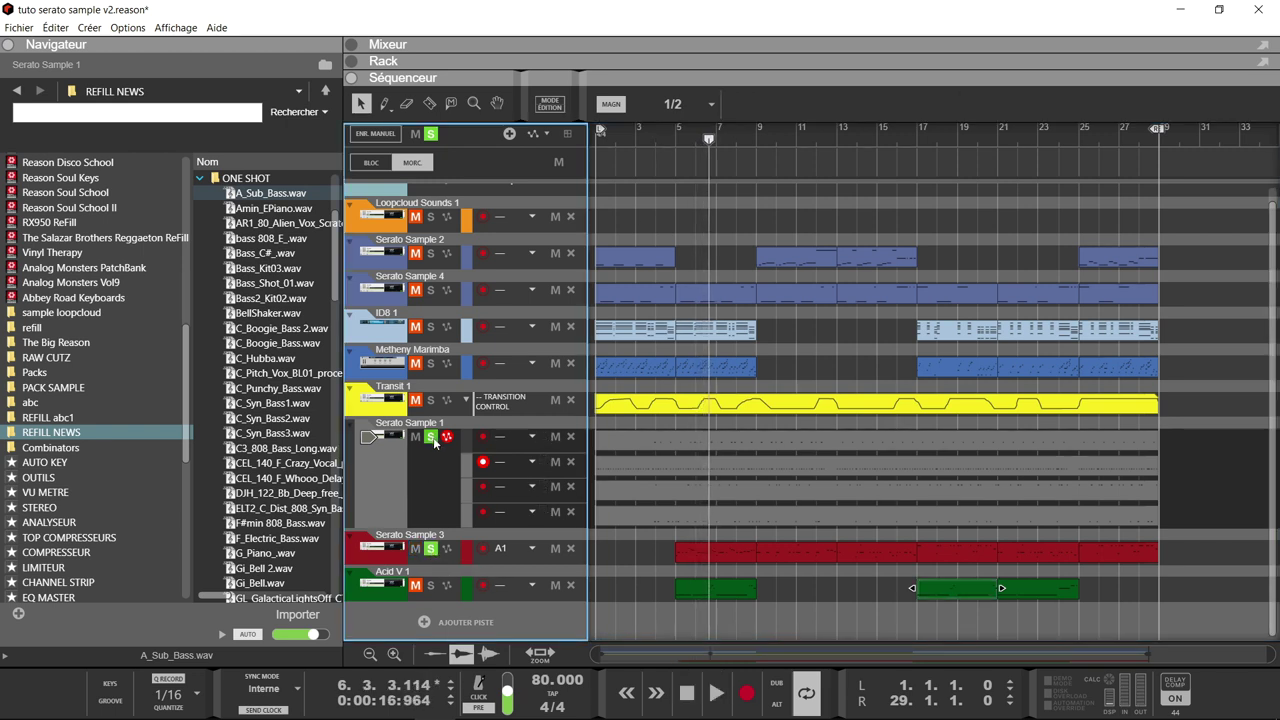
pyautogui.click(688, 140)
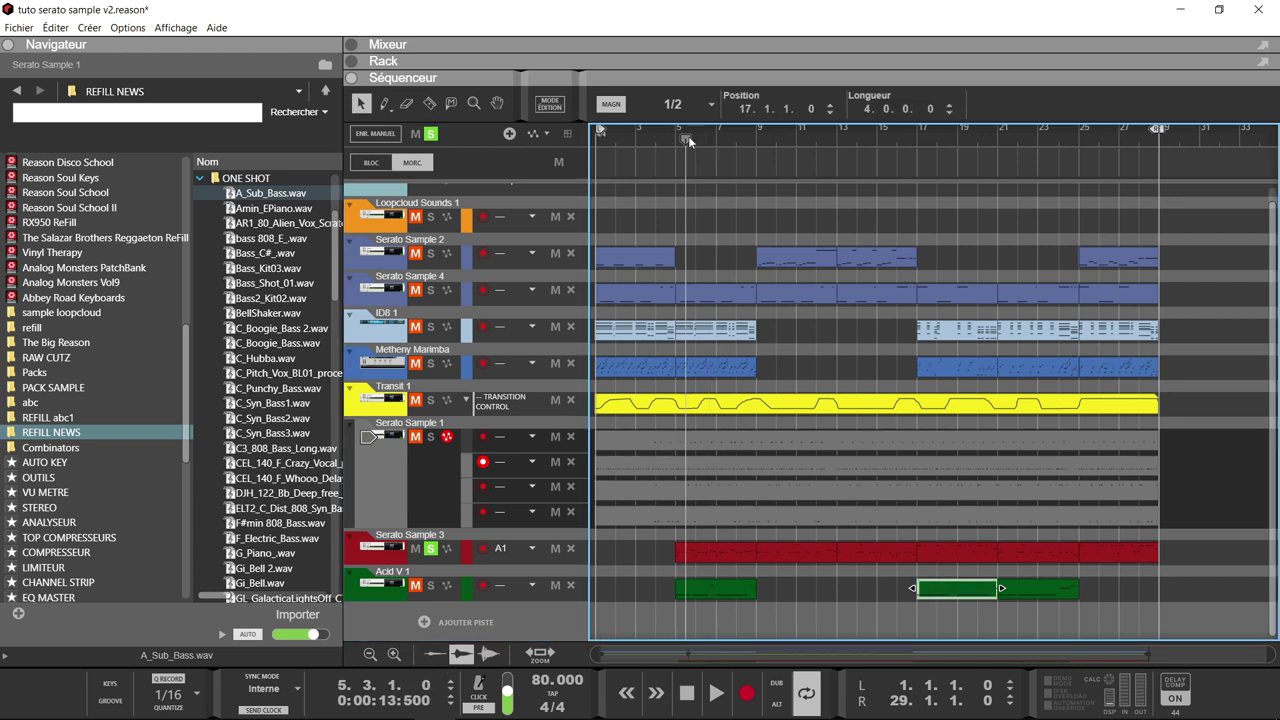
pyautogui.moveTo(685, 136); pyautogui.dragTo(676, 136)
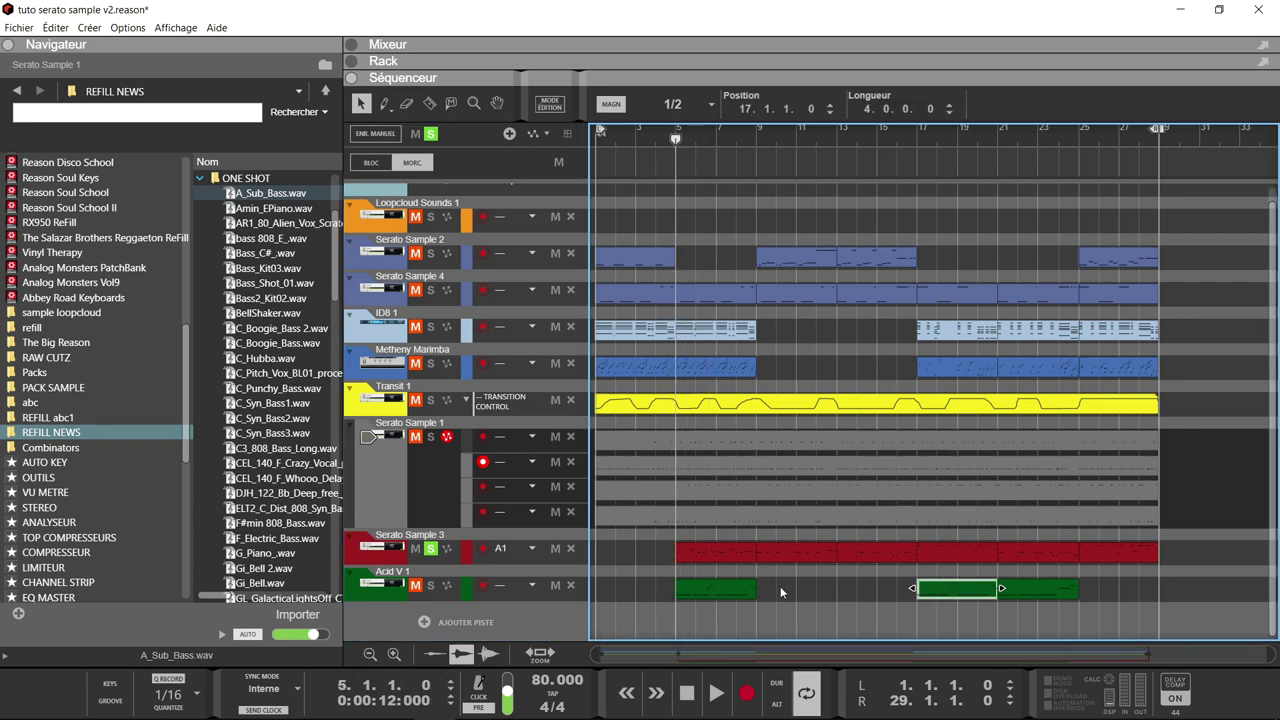
pyautogui.press('space')
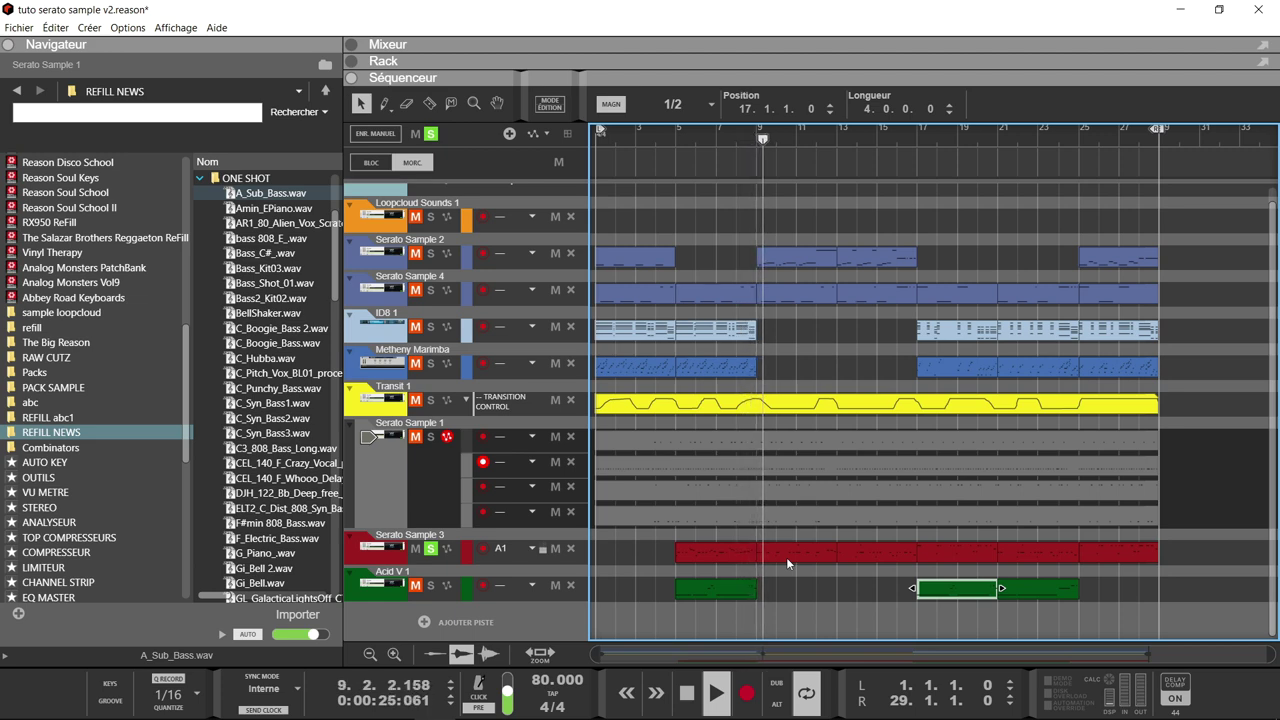
# Step: Examine the notes of the Serato Sample 3 clip at bar 9, and replay the full arrangement from the start with solos cleared
pyautogui.doubleClick(786, 557)
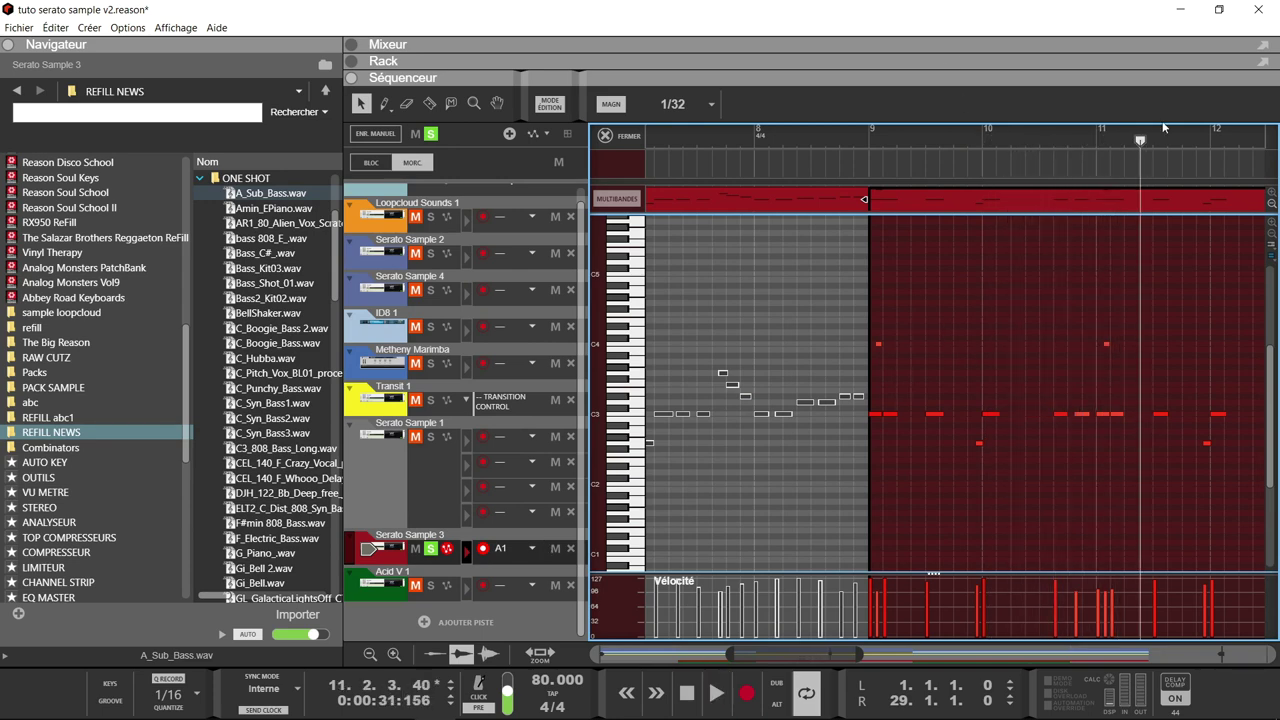
pyautogui.click(604, 135)
pyautogui.press('KP_0')
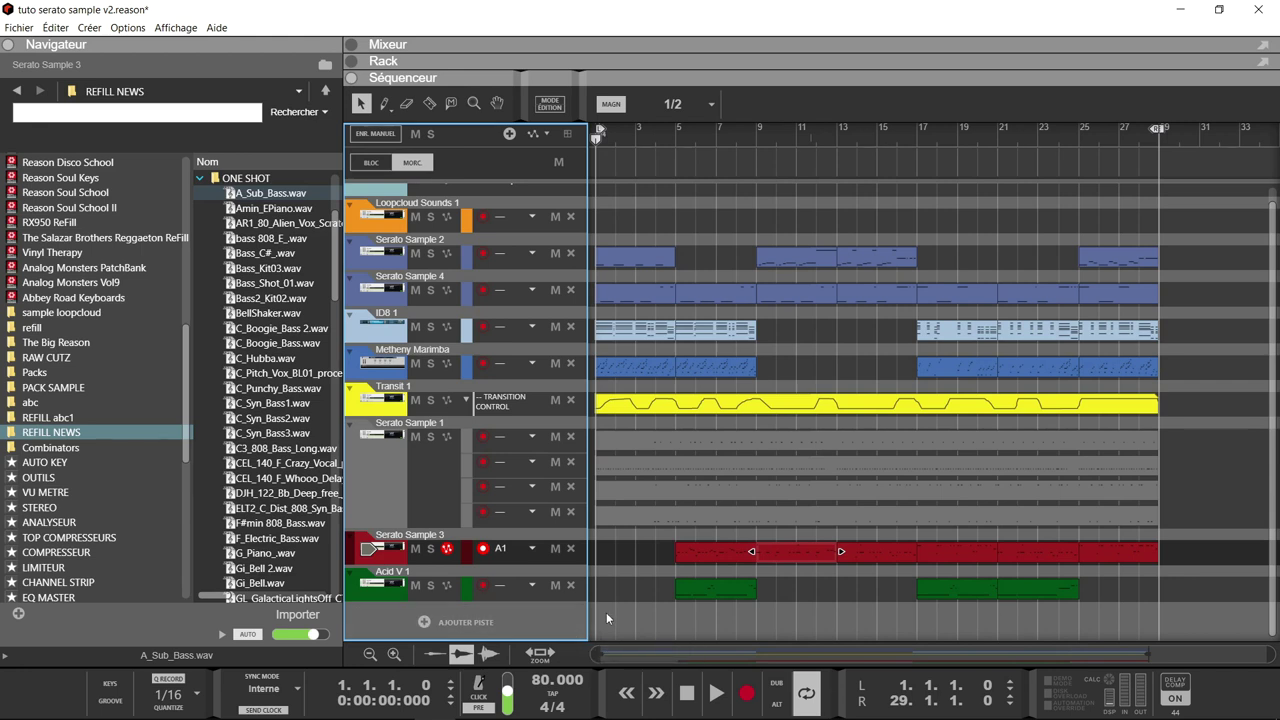
pyautogui.press('space')
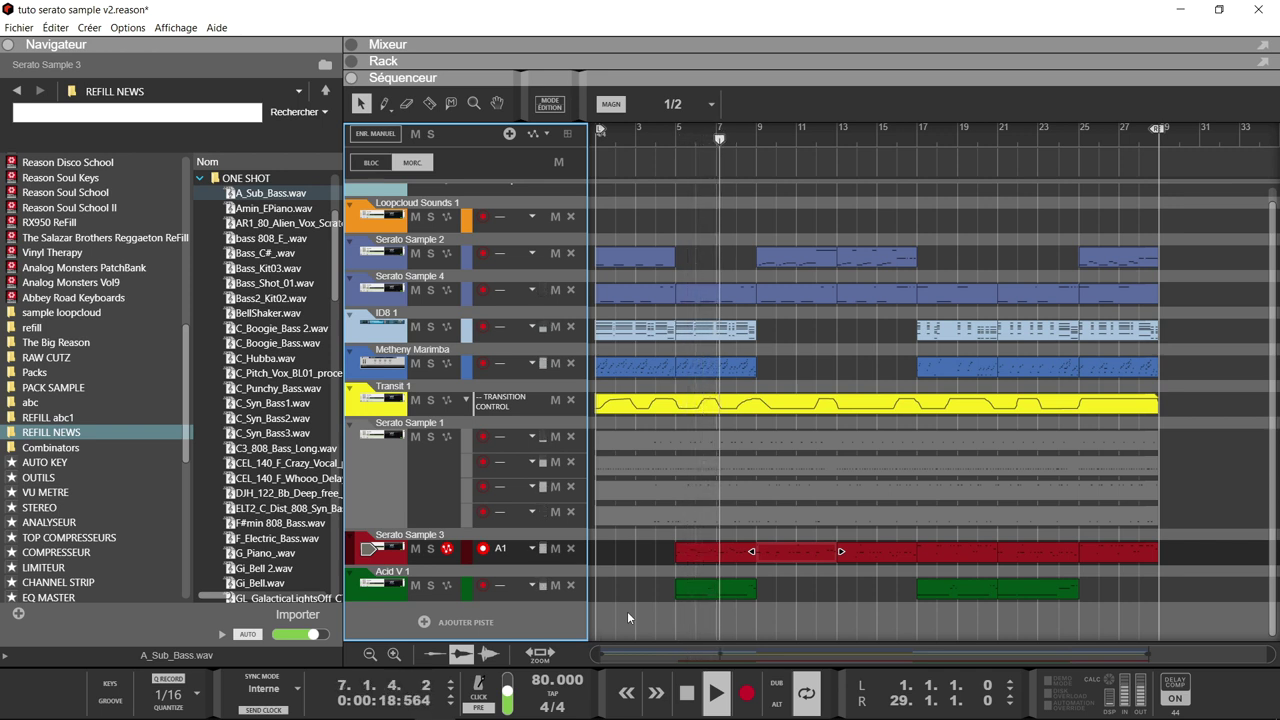
# Step: Reveal the rack, stop playback, and open Serato Sample 1 beside the browser to examine its loaded sample and slices
pyautogui.click(352, 61)
pyautogui.press('space')
pyautogui.click(810, 177)
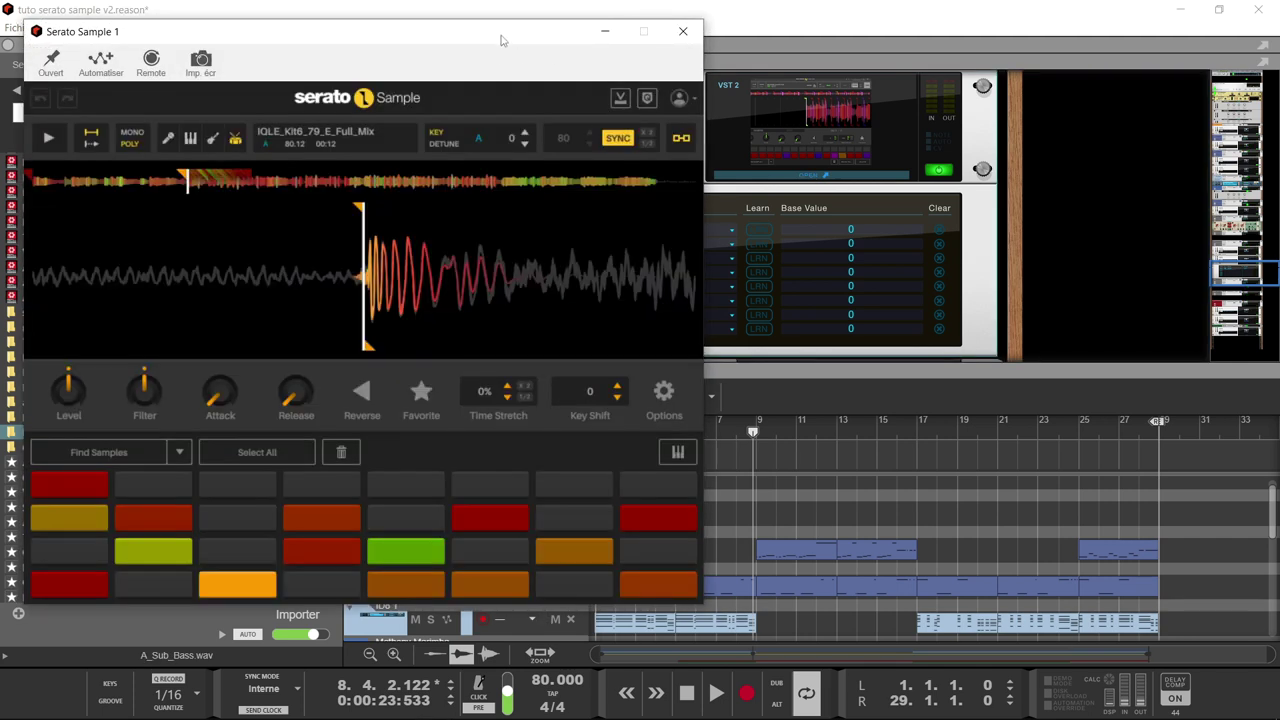
pyautogui.moveTo(502, 40); pyautogui.dragTo(908, 46)
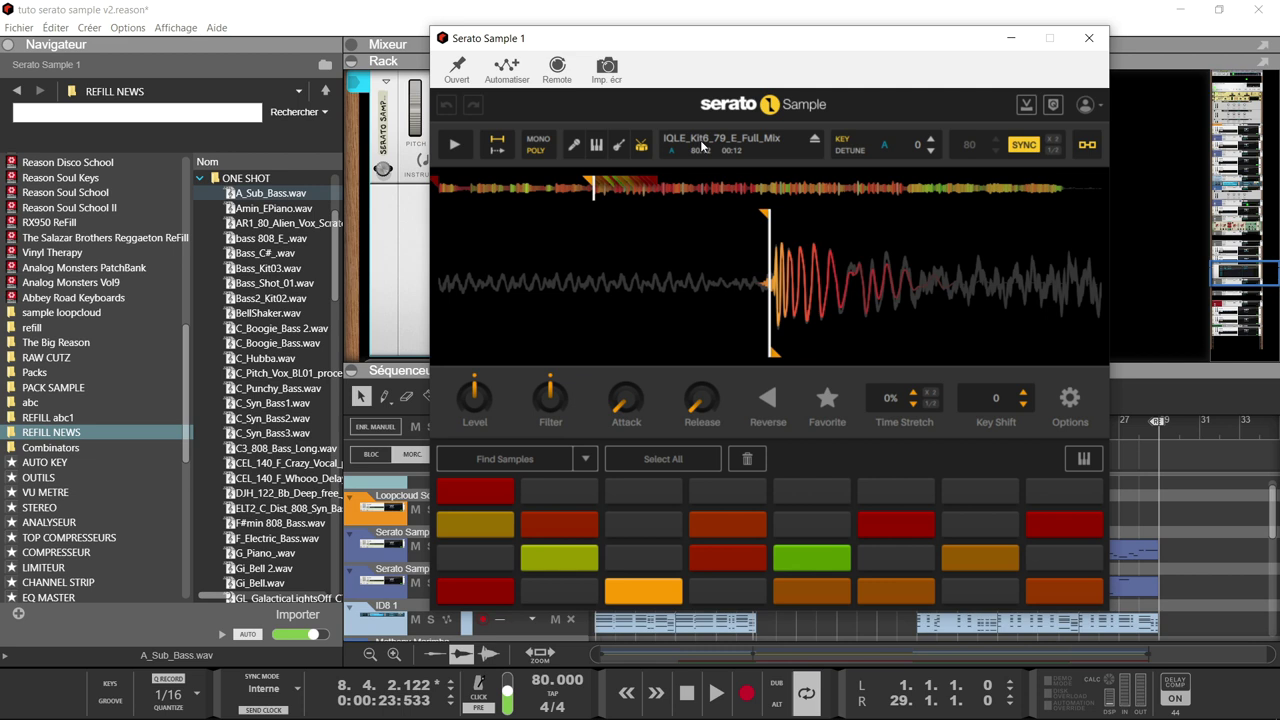
pyautogui.moveTo(785, 250)
pyautogui.moveTo(786, 341)
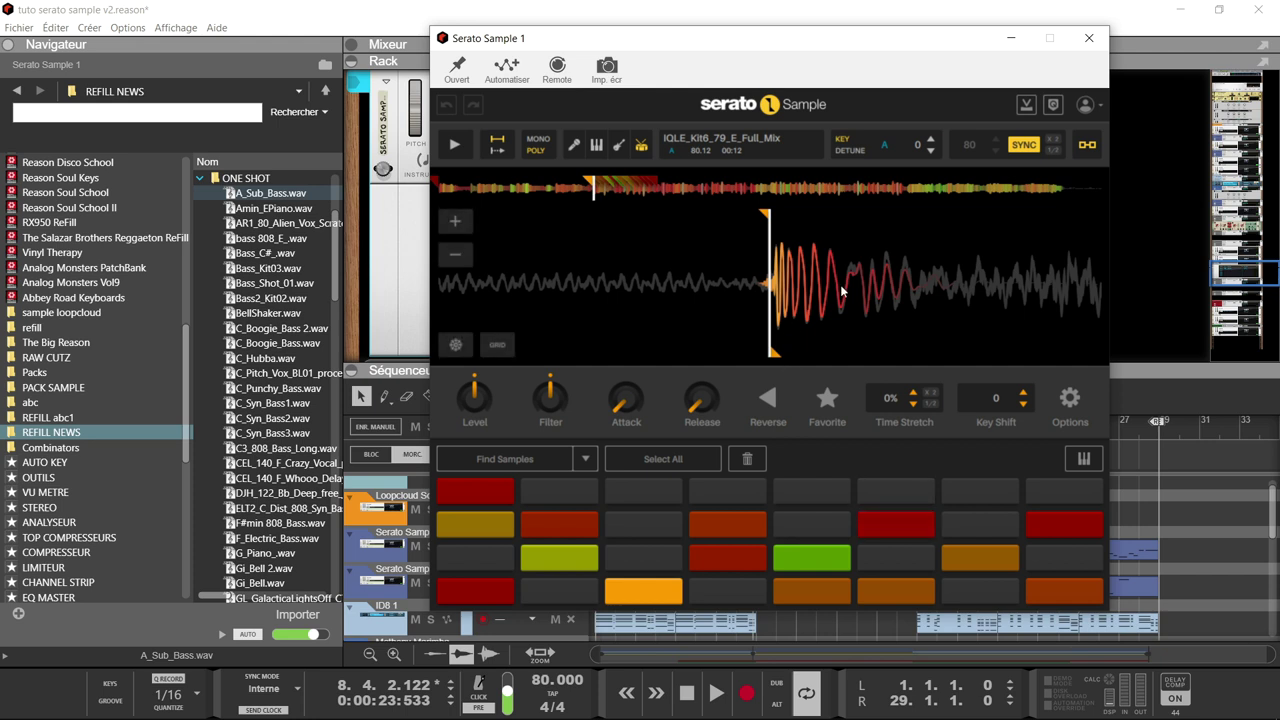